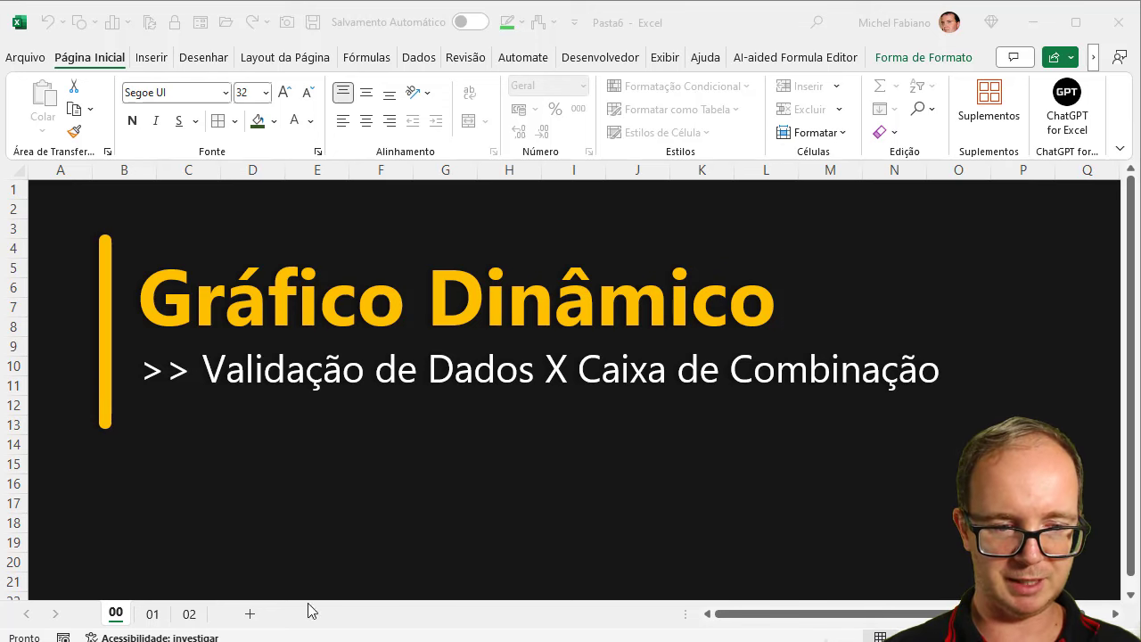
- Go to sheet 01 (Validação de Dados) and select cell N3 for the unit selector
left_click(152, 613)
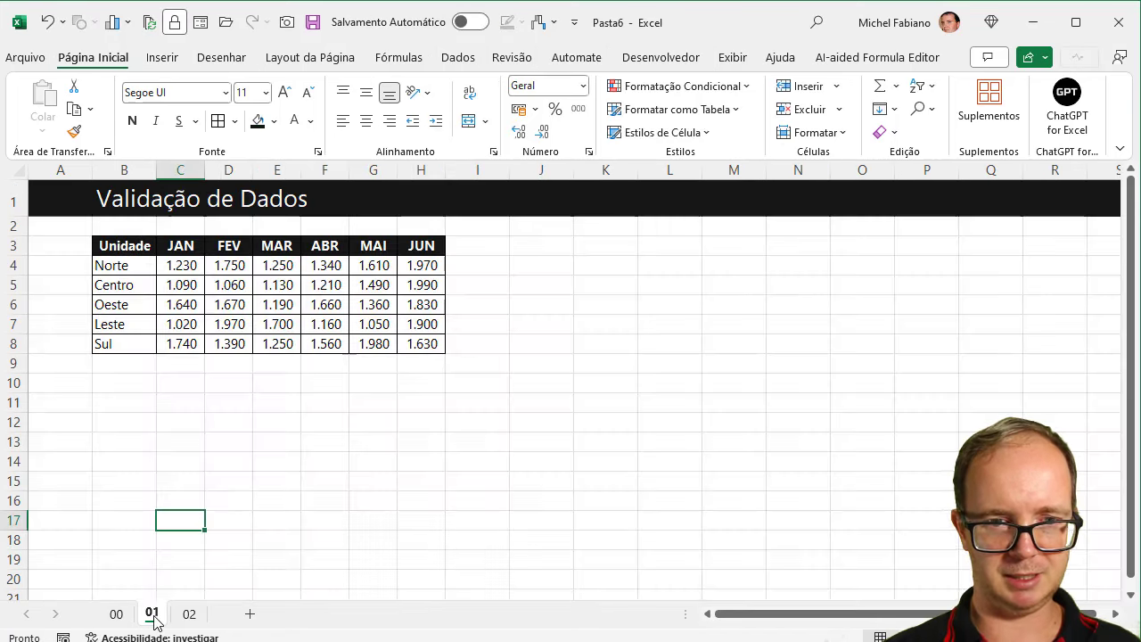
left_click(343, 537)
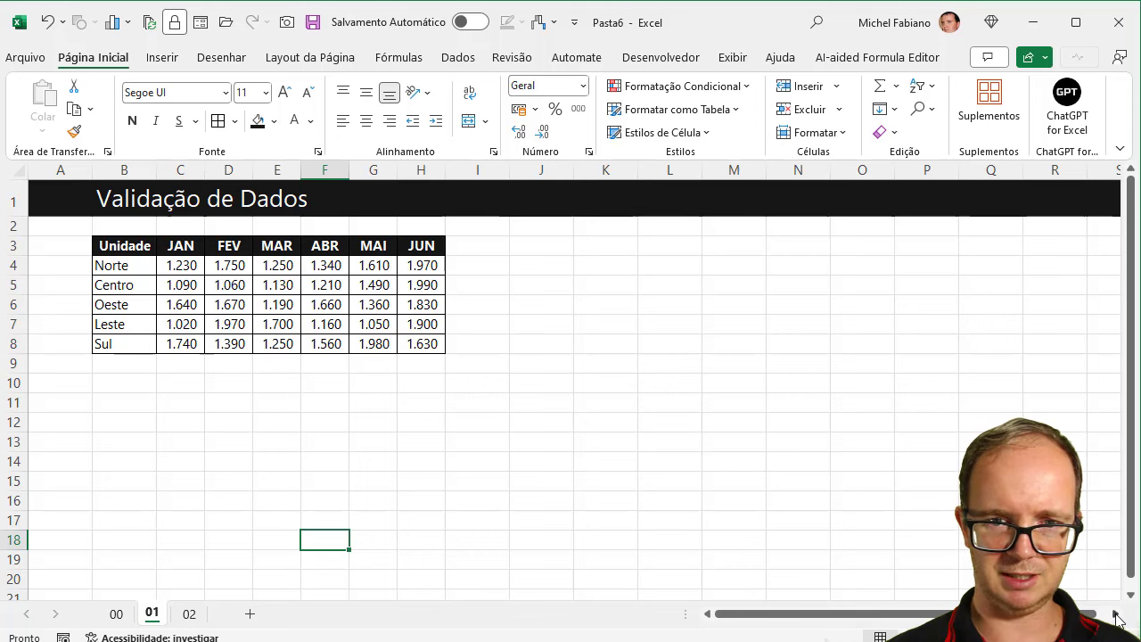
left_click(808, 247)
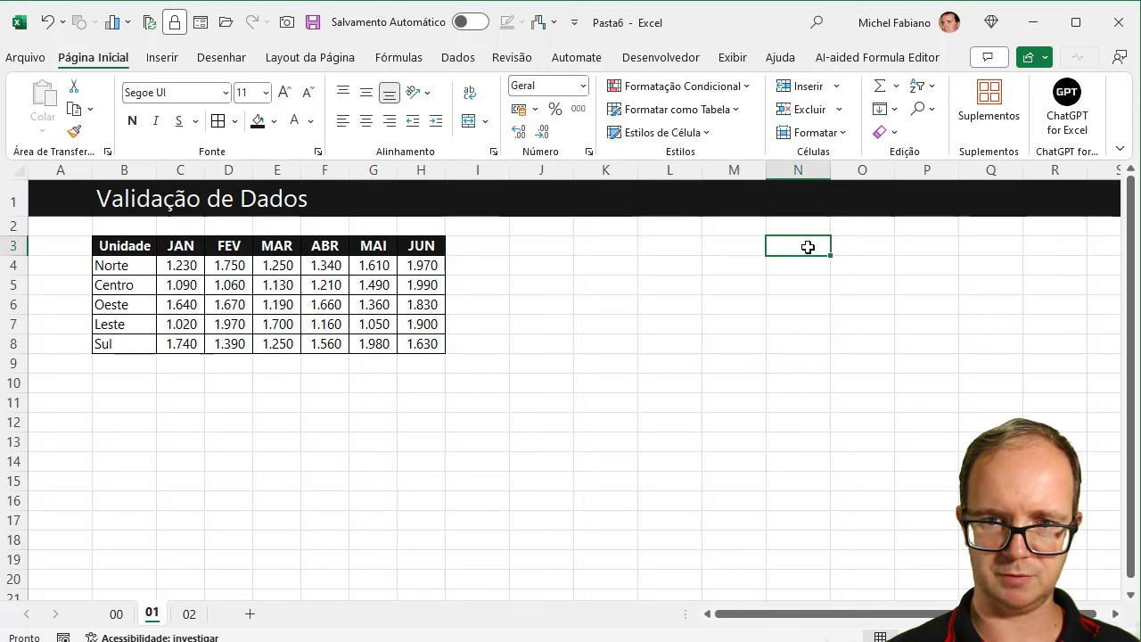
- Add a List data validation to N3 with source $B$4:$B$8
left_click(460, 59)
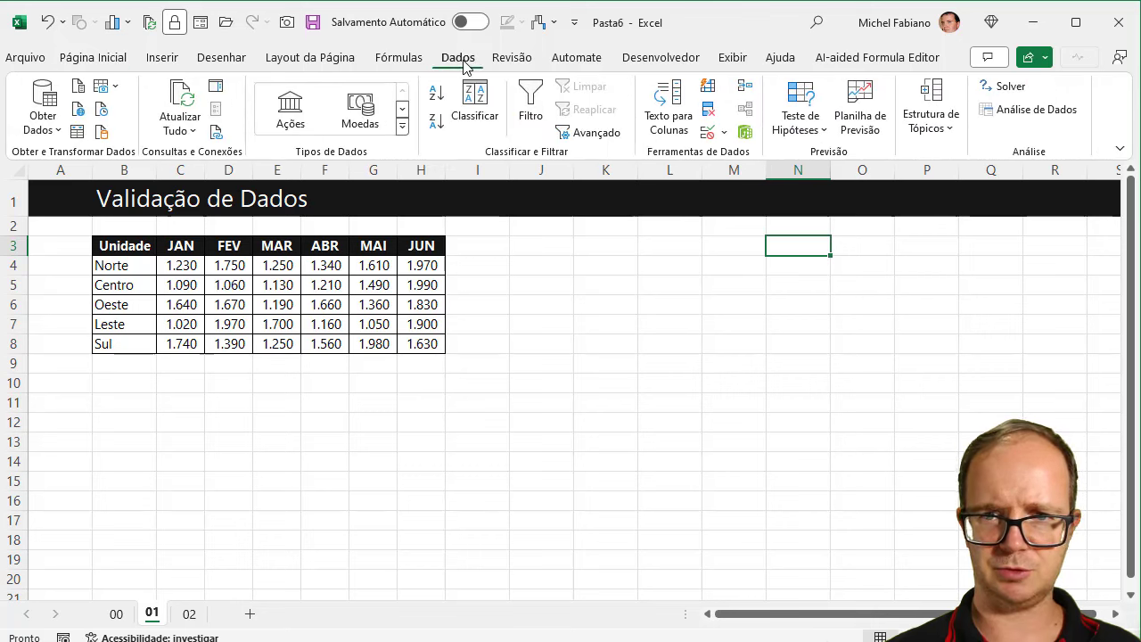
left_click(725, 136)
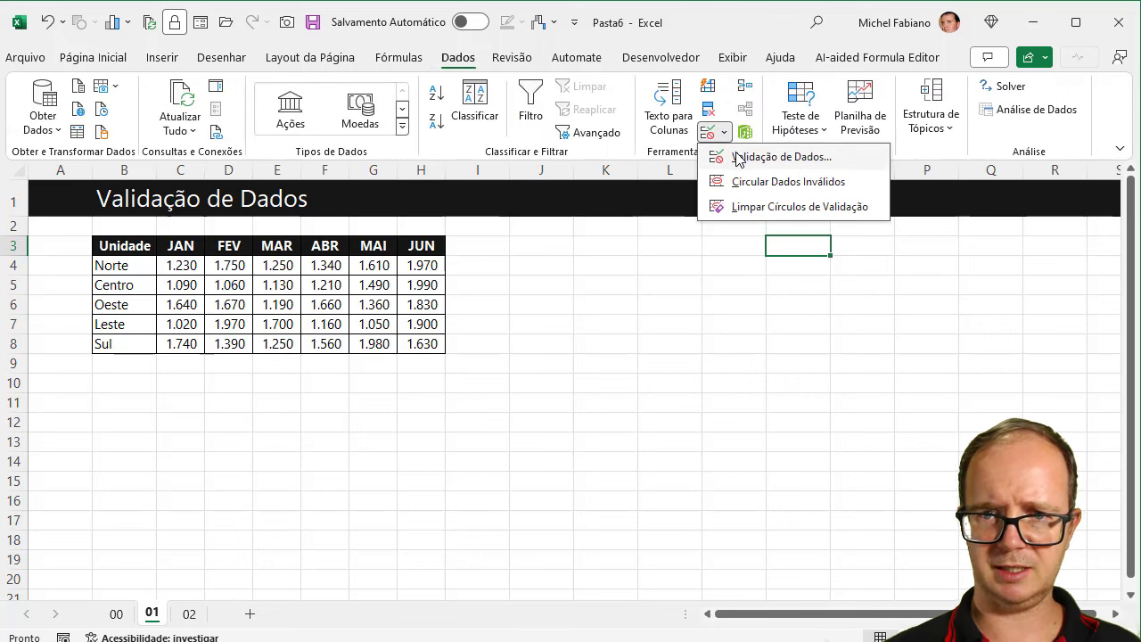
left_click(738, 157)
left_click(565, 164)
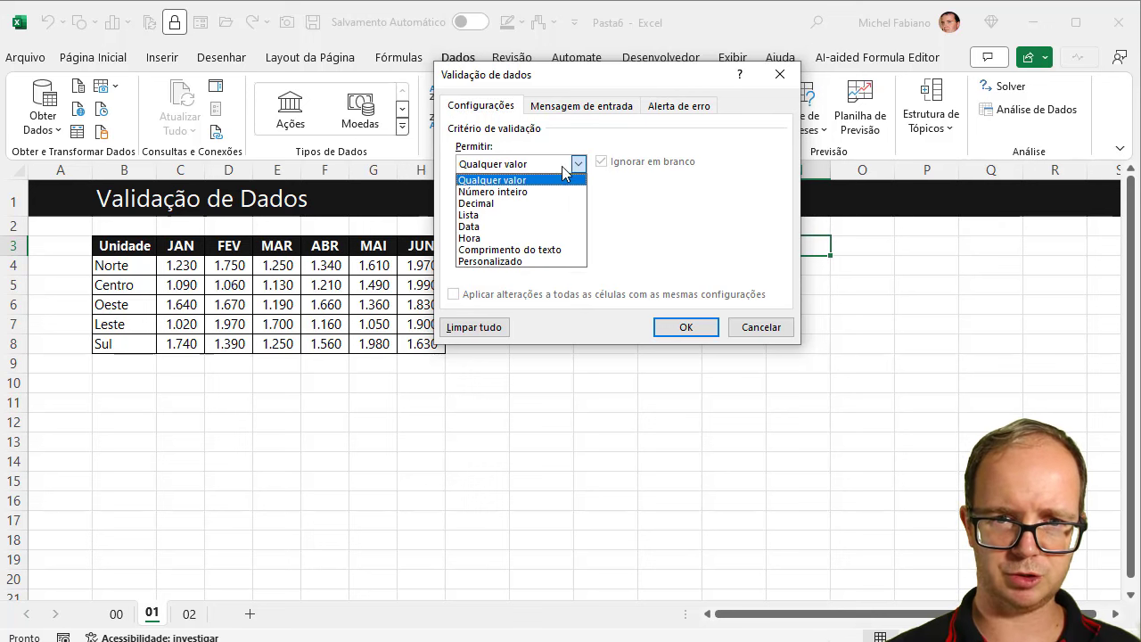
left_click(510, 216)
left_click(563, 234)
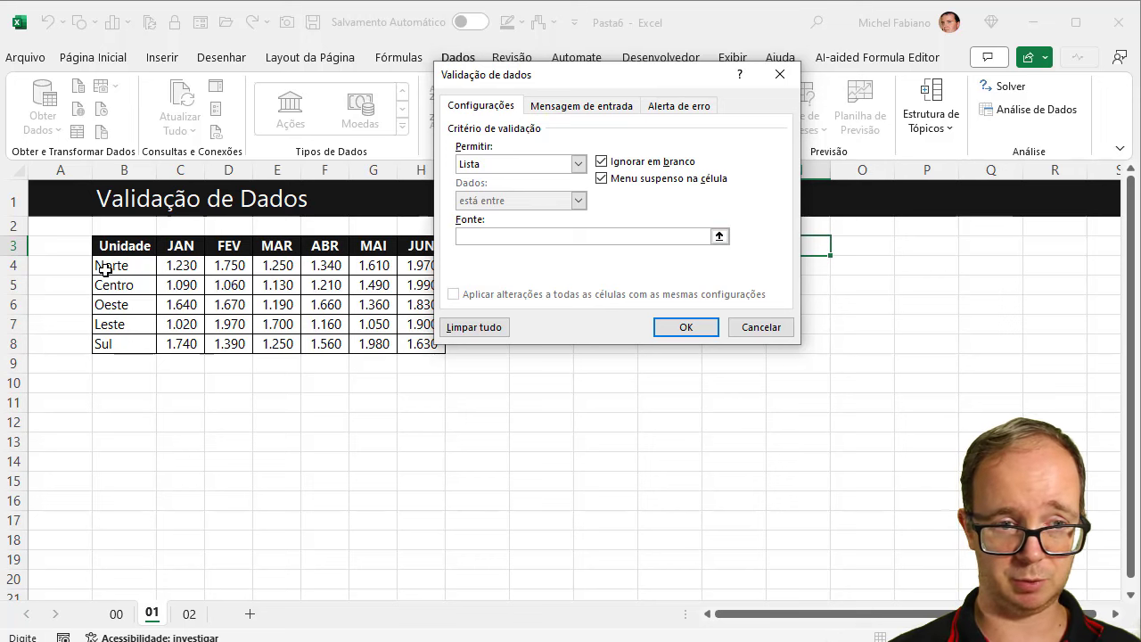
left_click_drag(105, 269, 109, 340)
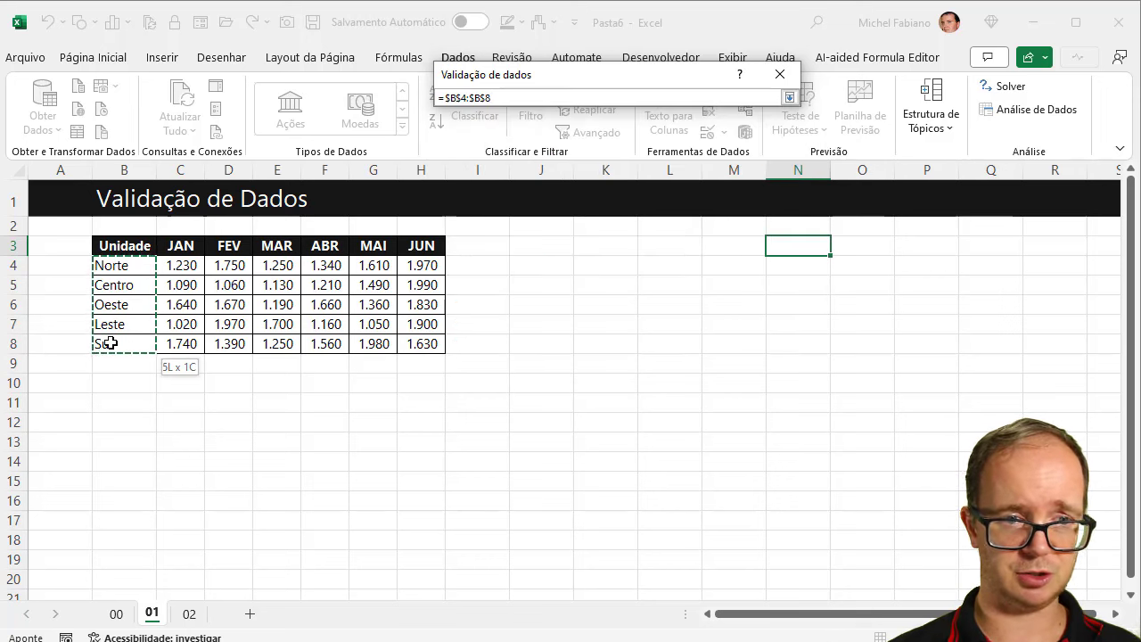
left_click(684, 328)
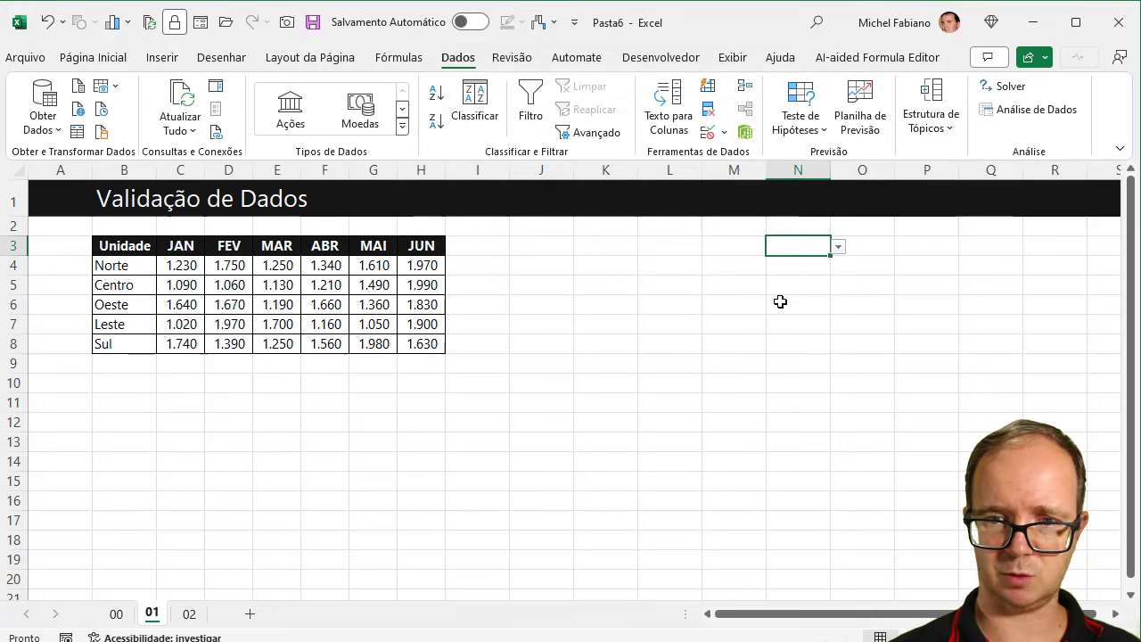
- Use N3's dropdown to try Centro, then set it to Leste
left_click(838, 248)
left_click(800, 282)
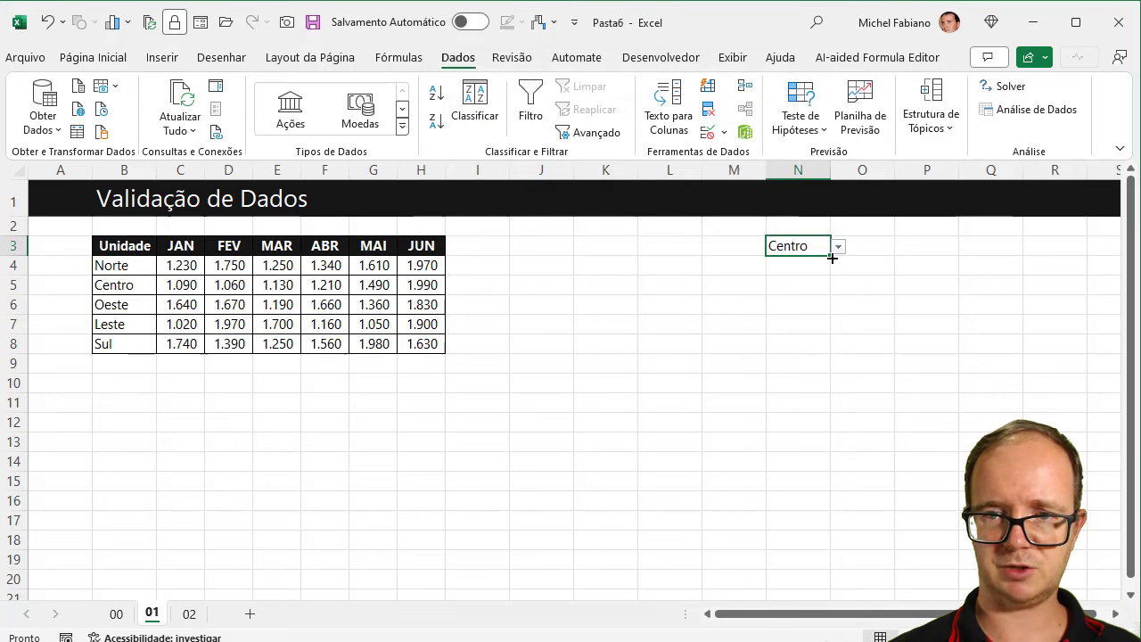
left_click(838, 247)
key("Escape")
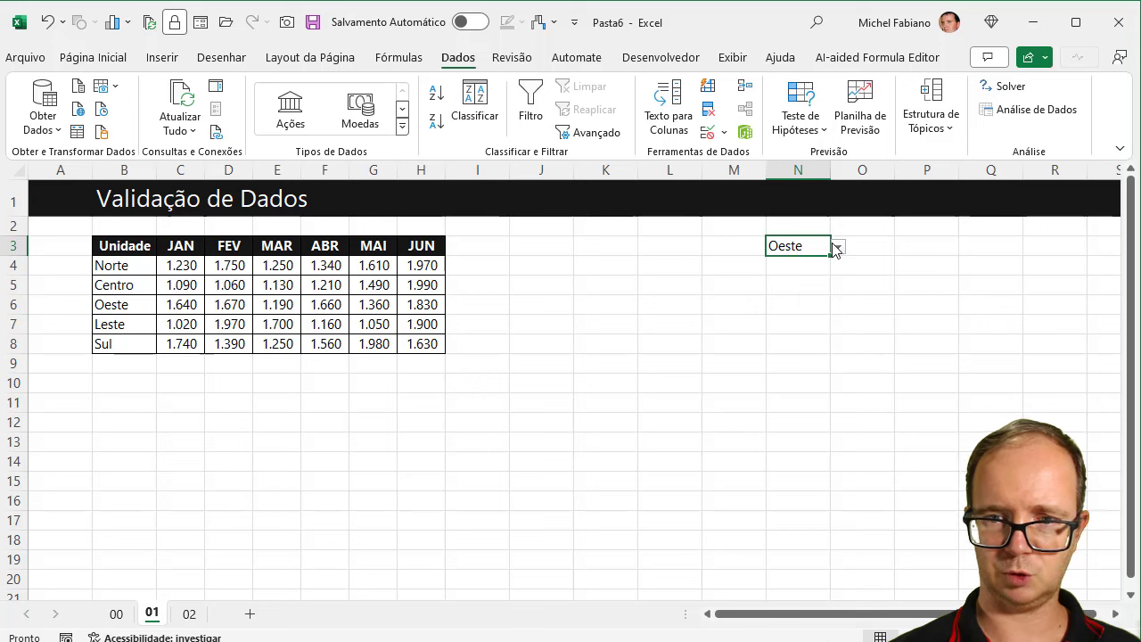
left_click(837, 248)
left_click(785, 311)
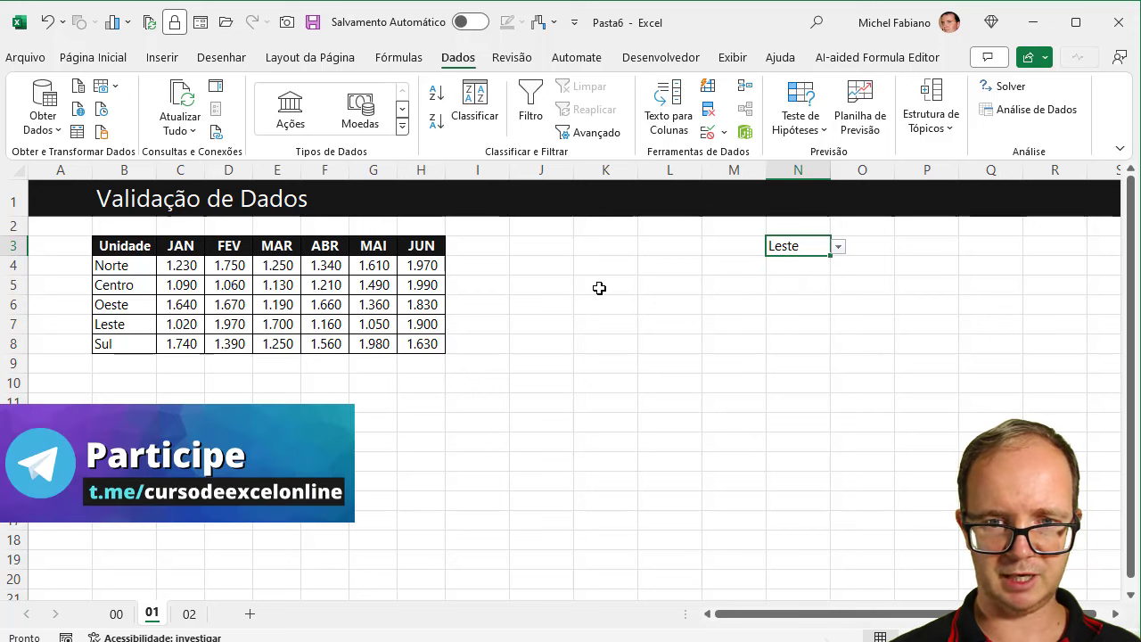
- Enter Jan in J5 and fill the month series across to O5 (Jan–Jun)
left_click(566, 286)
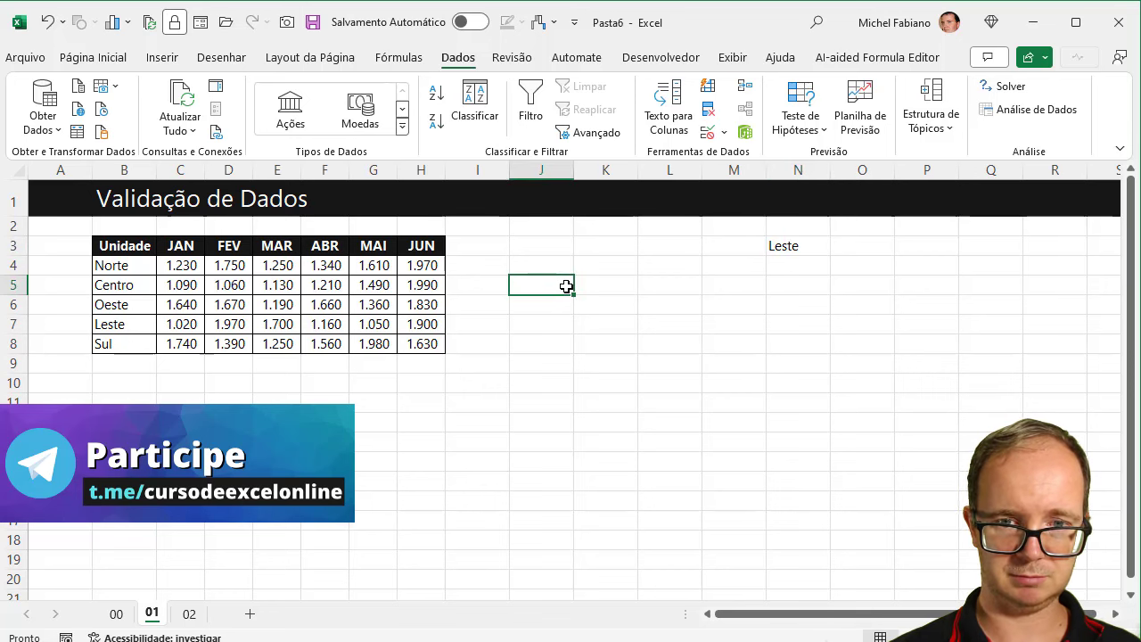
type("J")
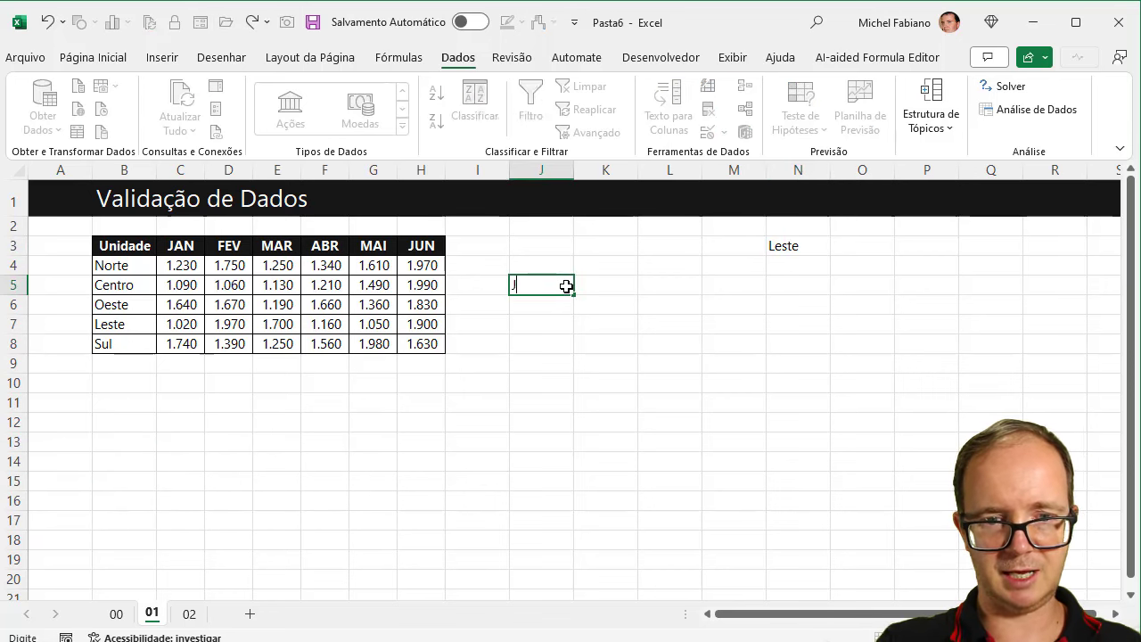
key("Caps_Lock")
type("n")
key("BackSpace")
key("Caps_Lock")
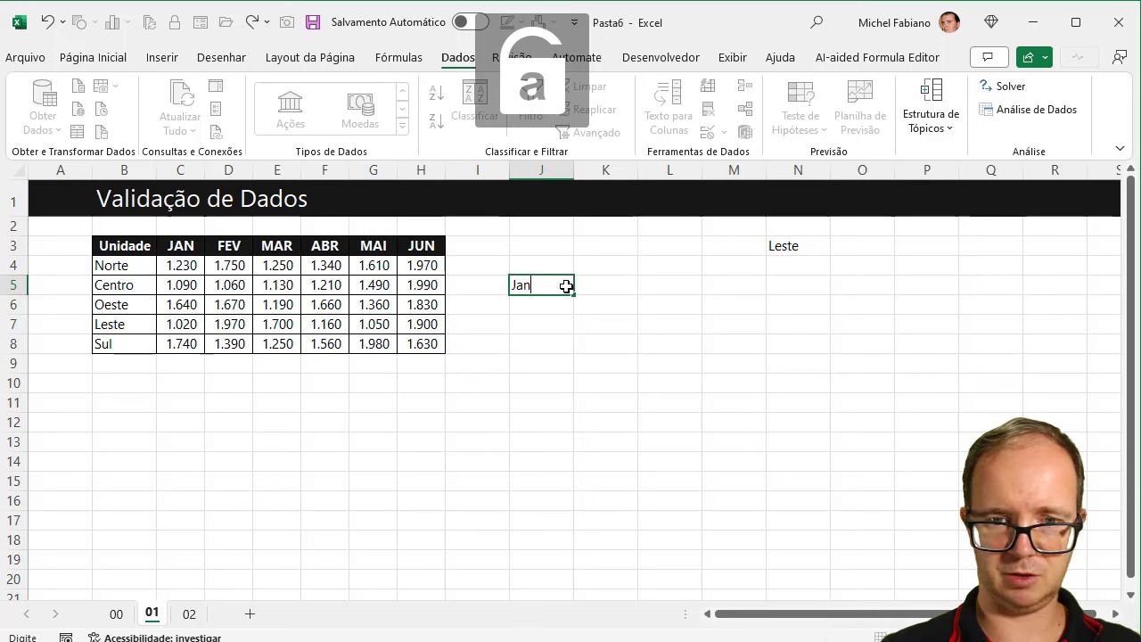
key("Tab")
left_click(543, 286)
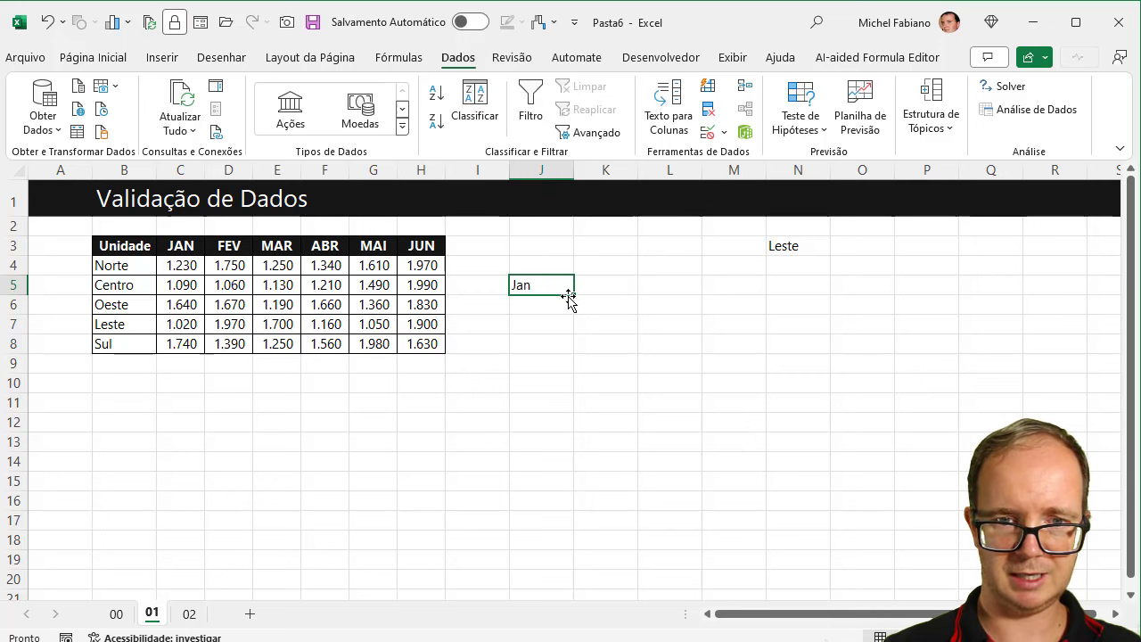
left_click_drag(574, 295, 790, 296)
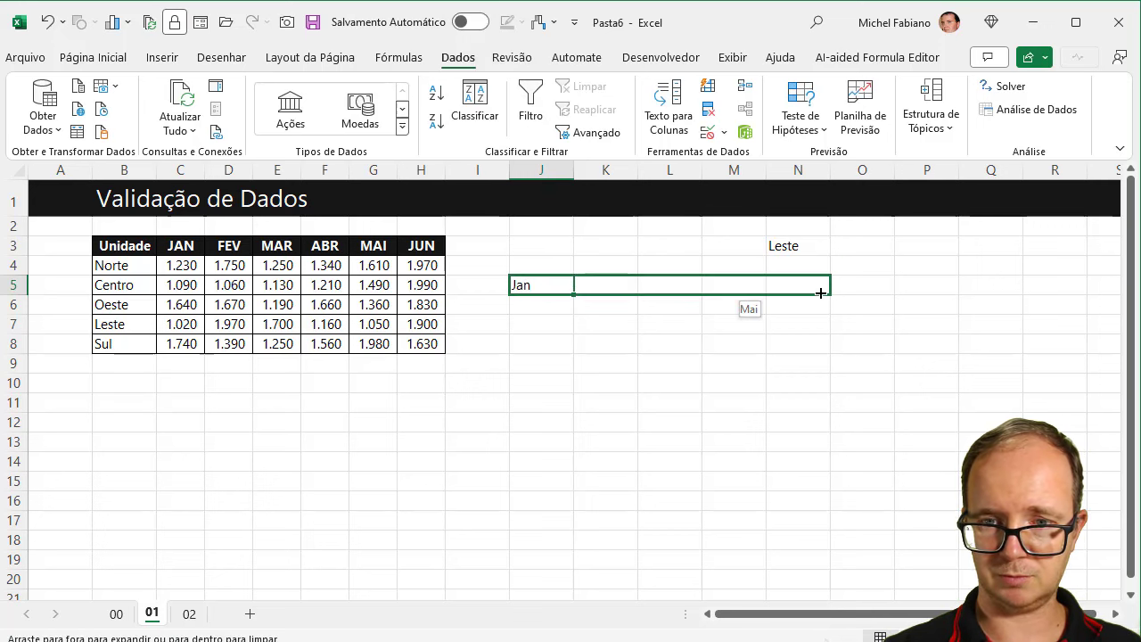
left_click_drag(888, 284, 887, 284)
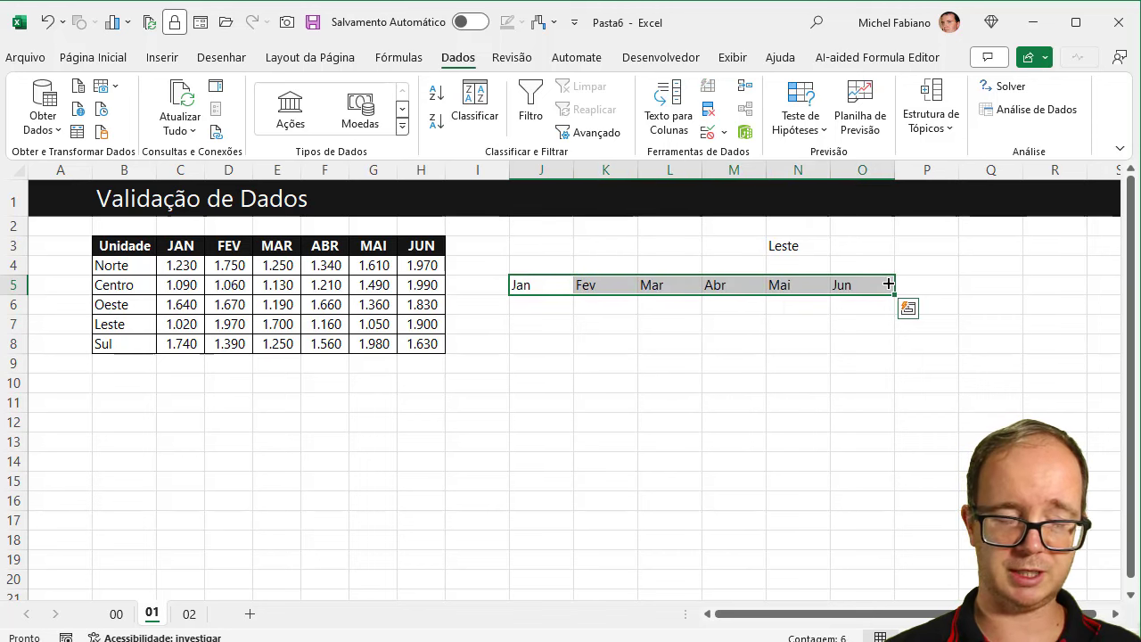
left_click(542, 308)
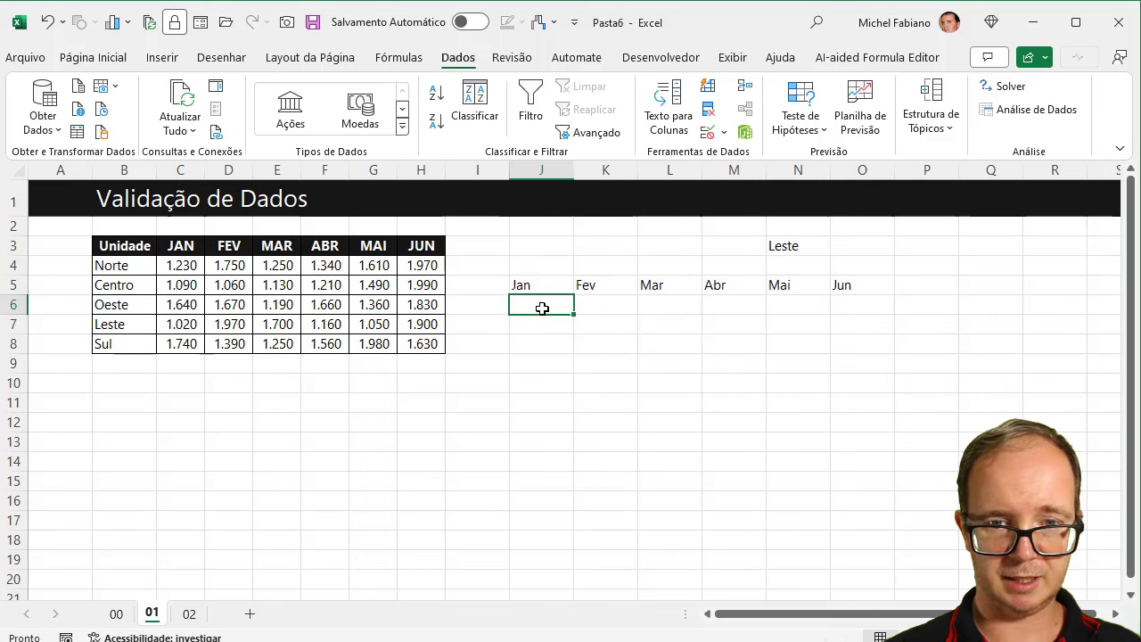
- Enter =PROCV(N3;$B$3:$H$8;COL(B1);0) in J6 and fill it across to O6
type("=")
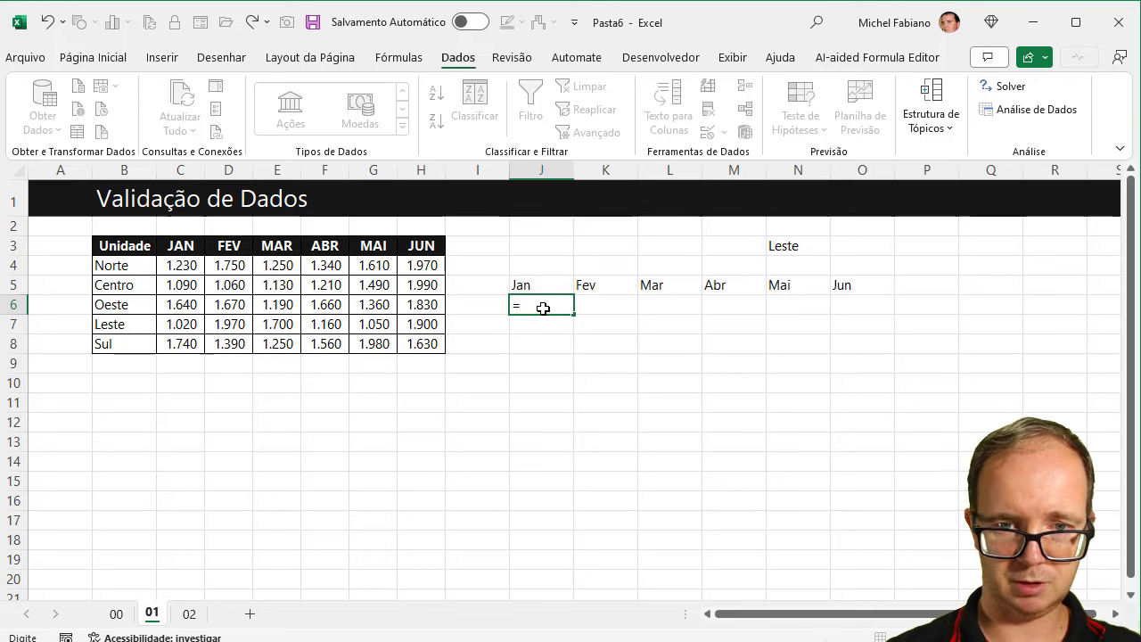
type("procv(")
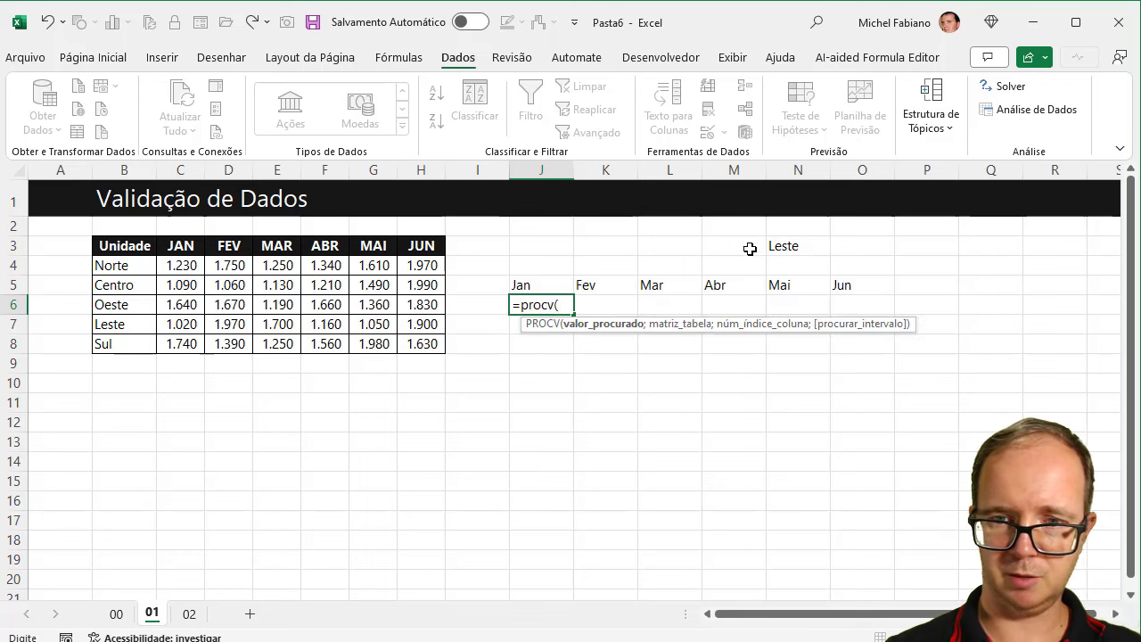
left_click(804, 245)
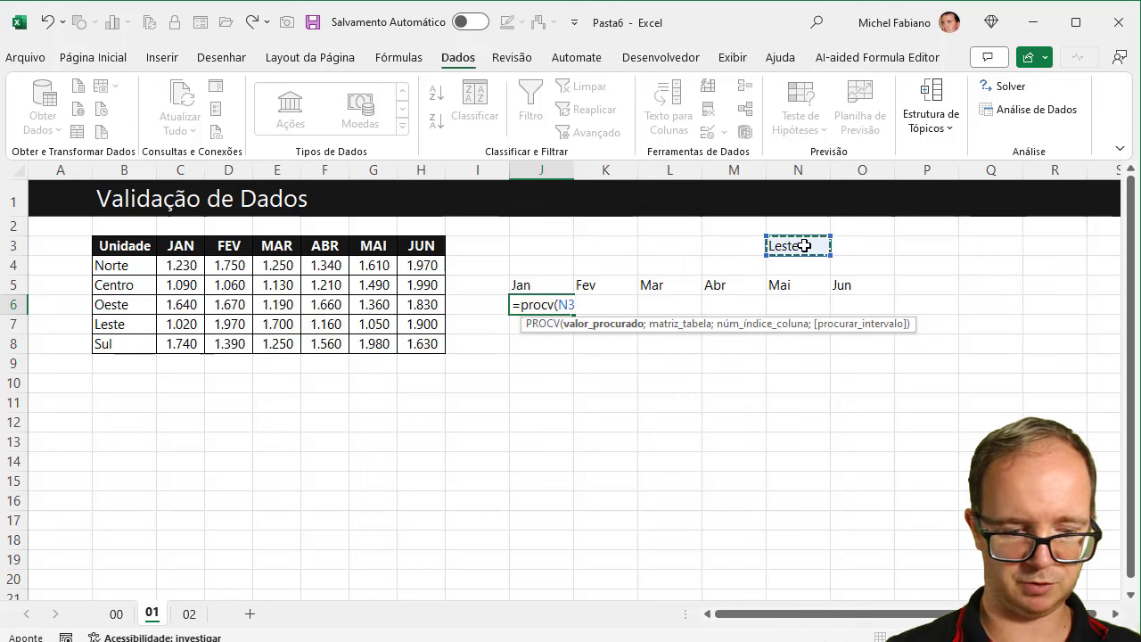
type("$N$3;")
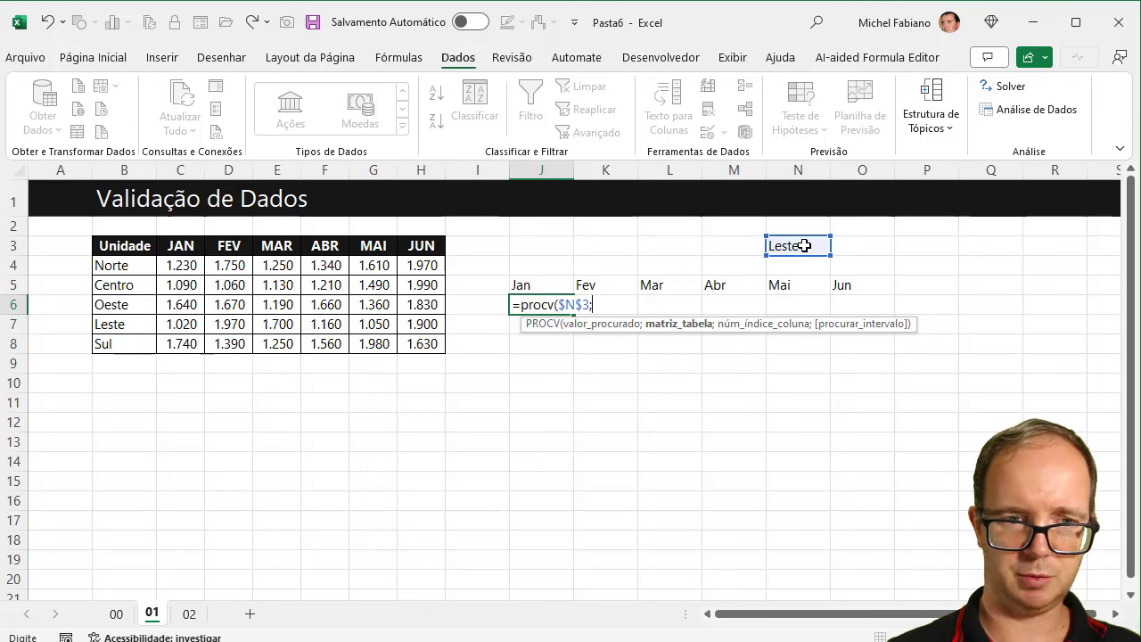
left_click_drag(118, 248, 409, 335)
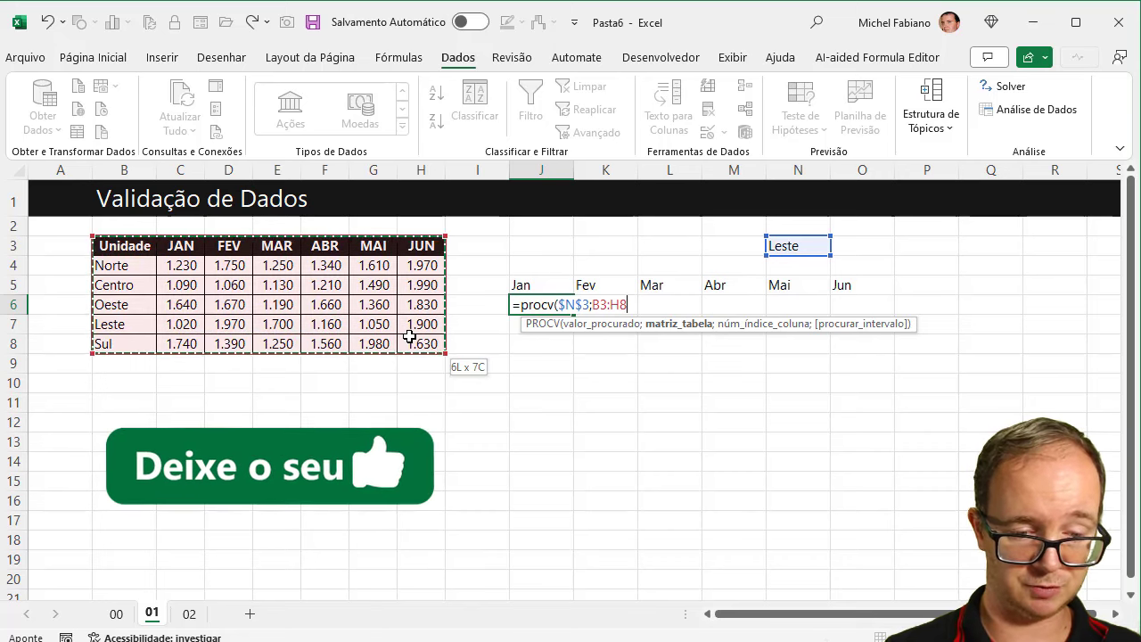
key("F4")
type("$H$8;")
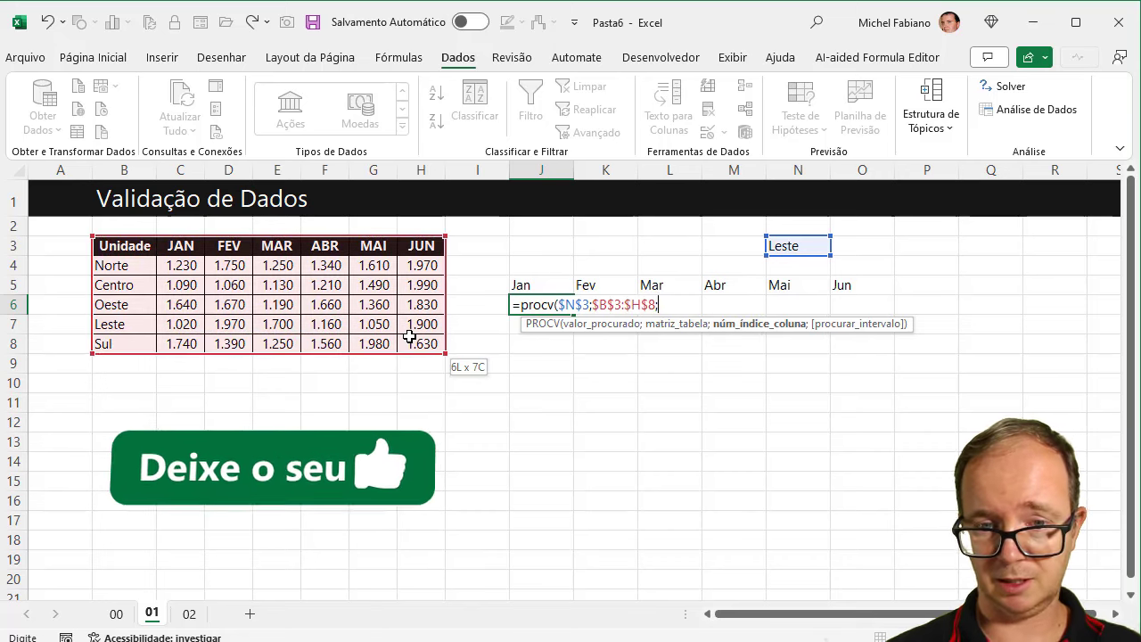
type("col")
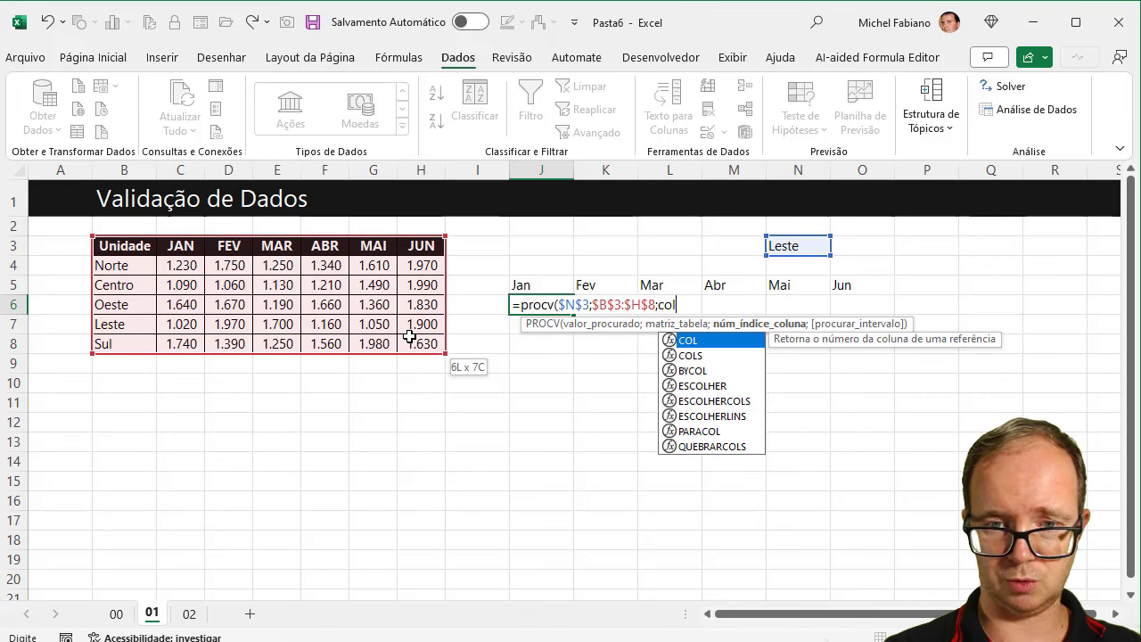
type("(b1)")
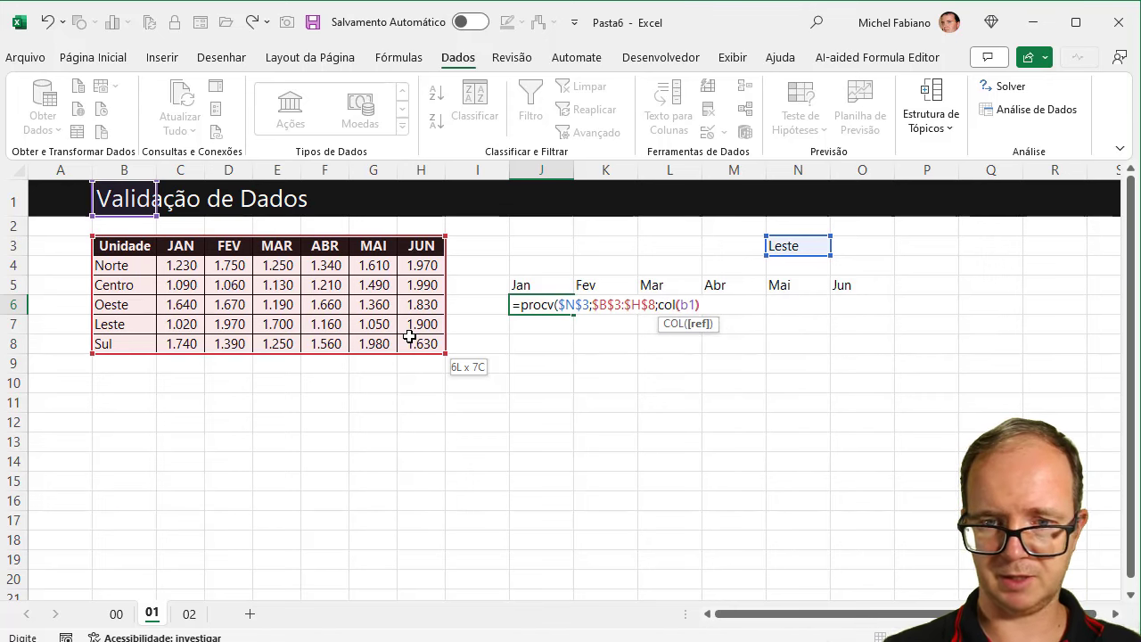
type(";0")
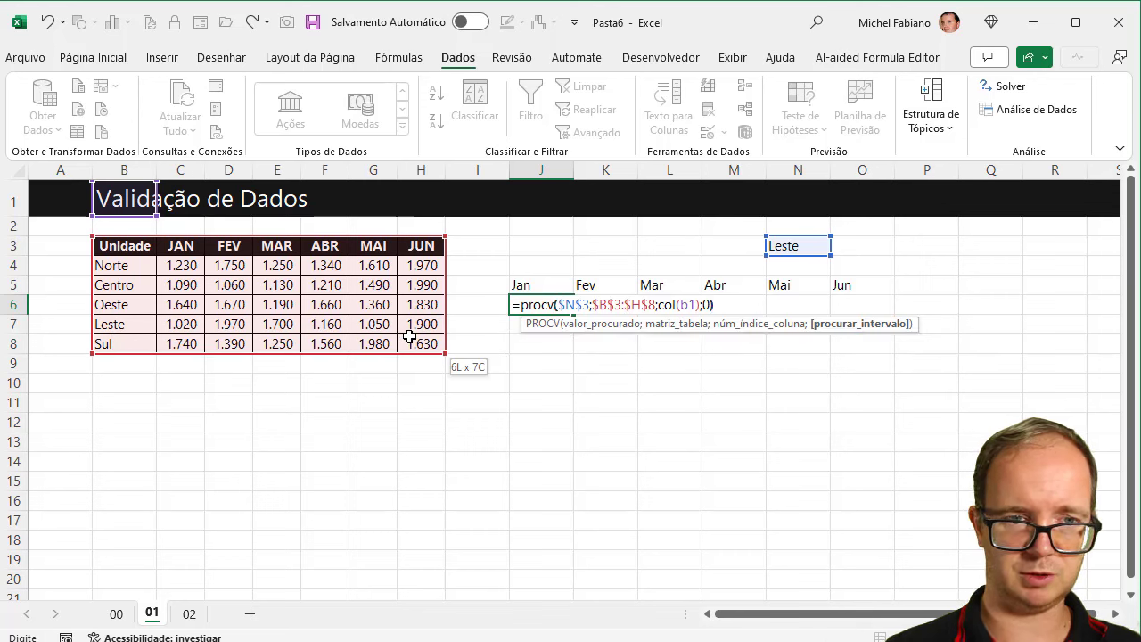
type(")")
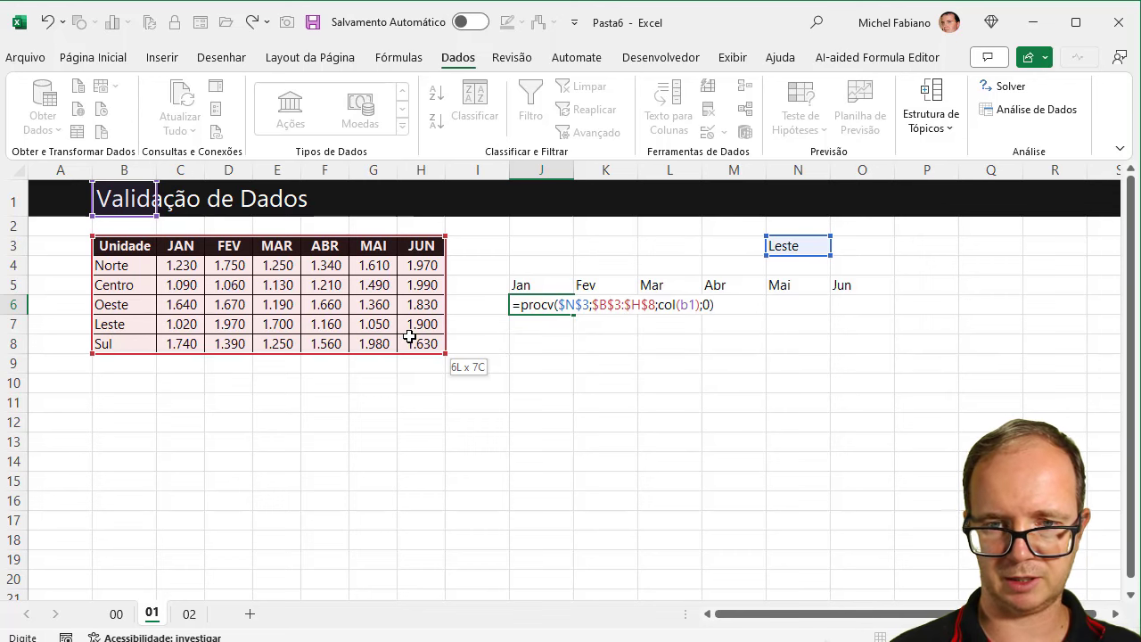
key("Return")
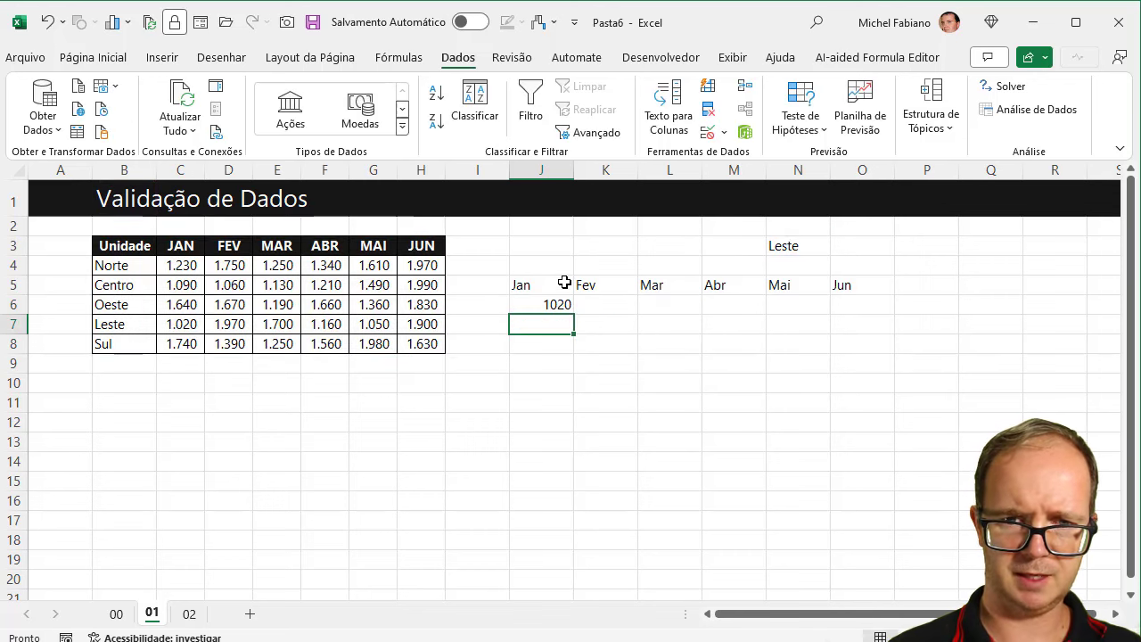
left_click(545, 306)
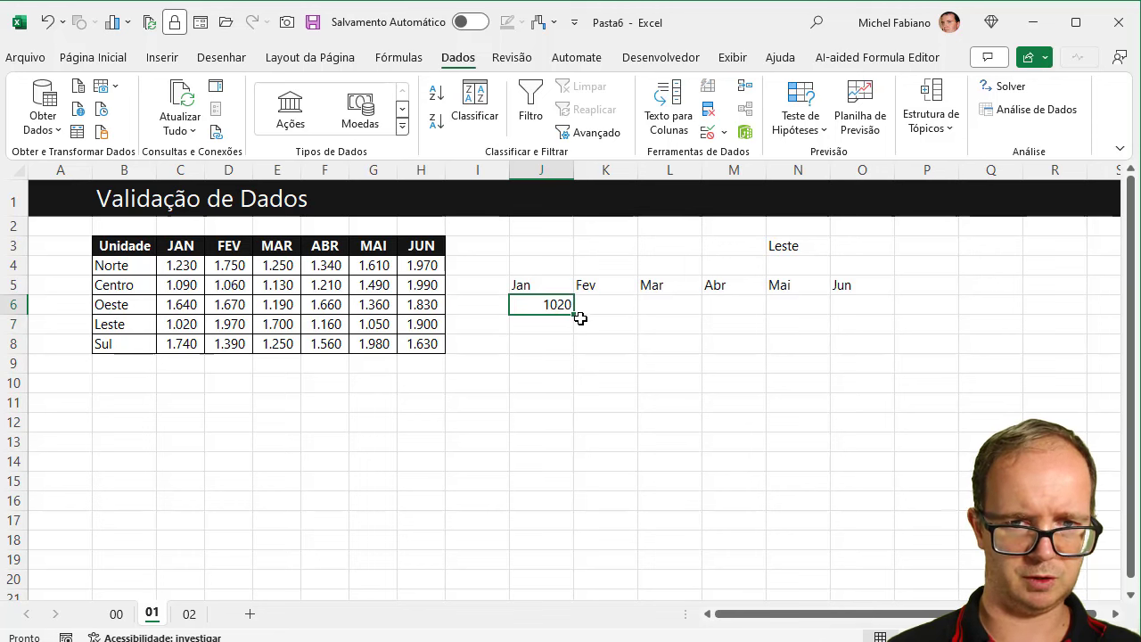
left_click_drag(860, 313, 882, 313)
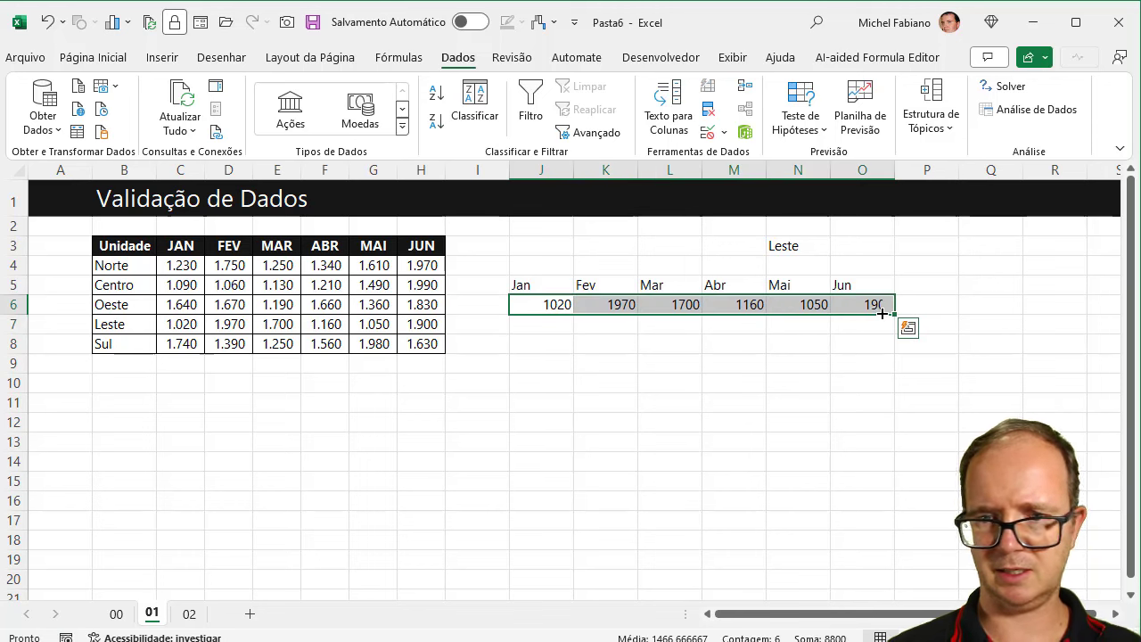
- Try Norte and Oeste in N3, settle on Sul, then select J5:O6
left_click(816, 247)
left_click(838, 247)
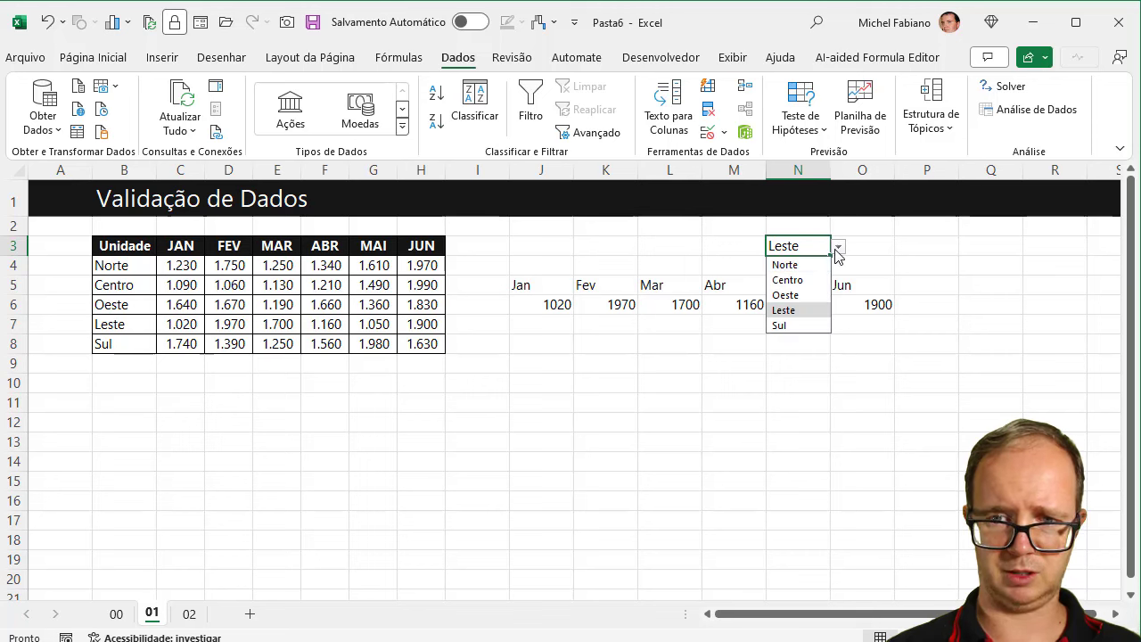
left_click(818, 265)
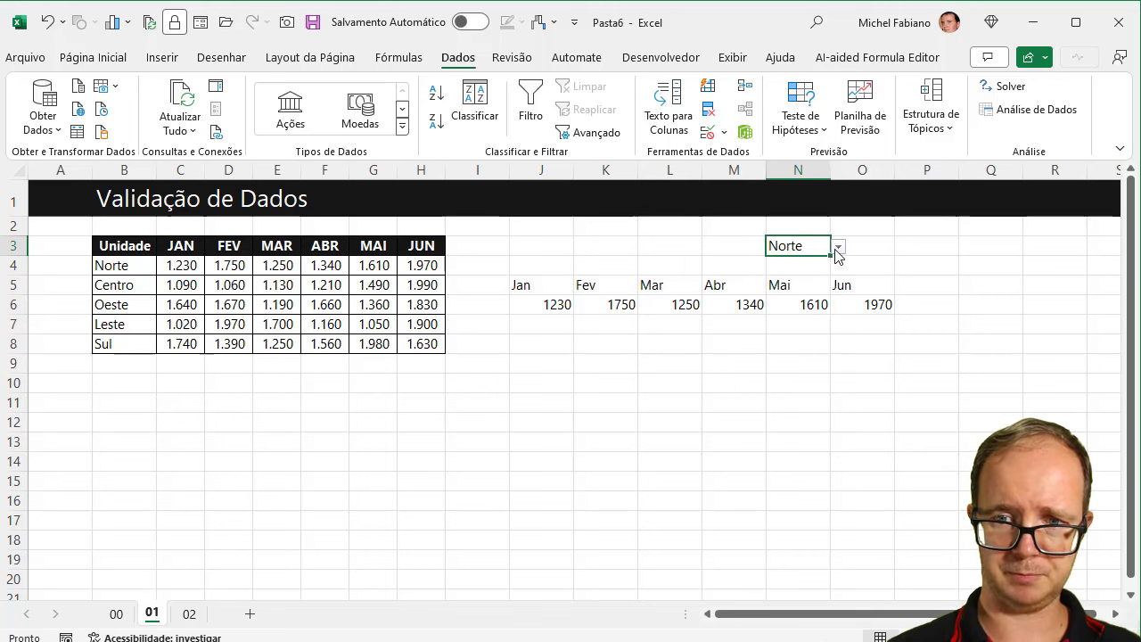
left_click(838, 249)
left_click(805, 295)
left_click(837, 247)
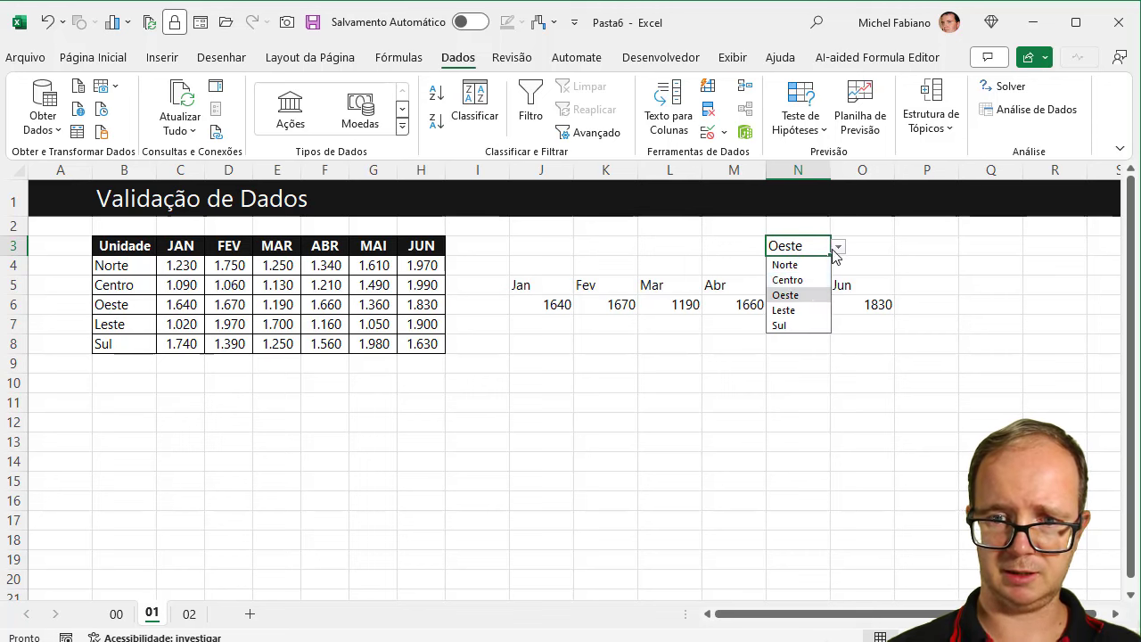
left_click(795, 325)
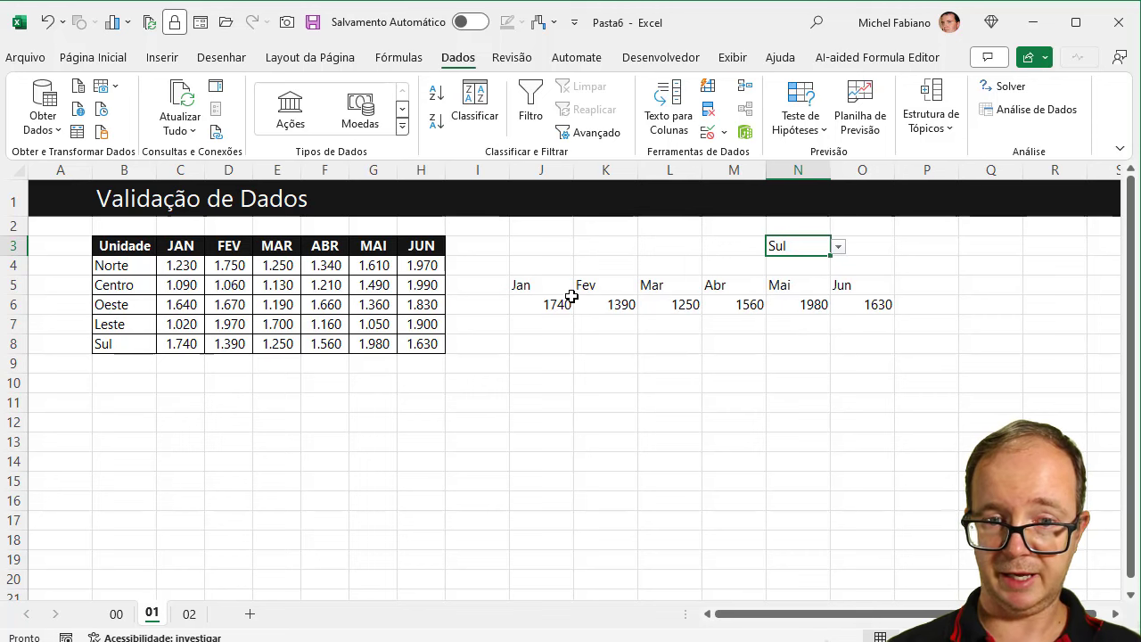
left_click_drag(561, 286, 888, 302)
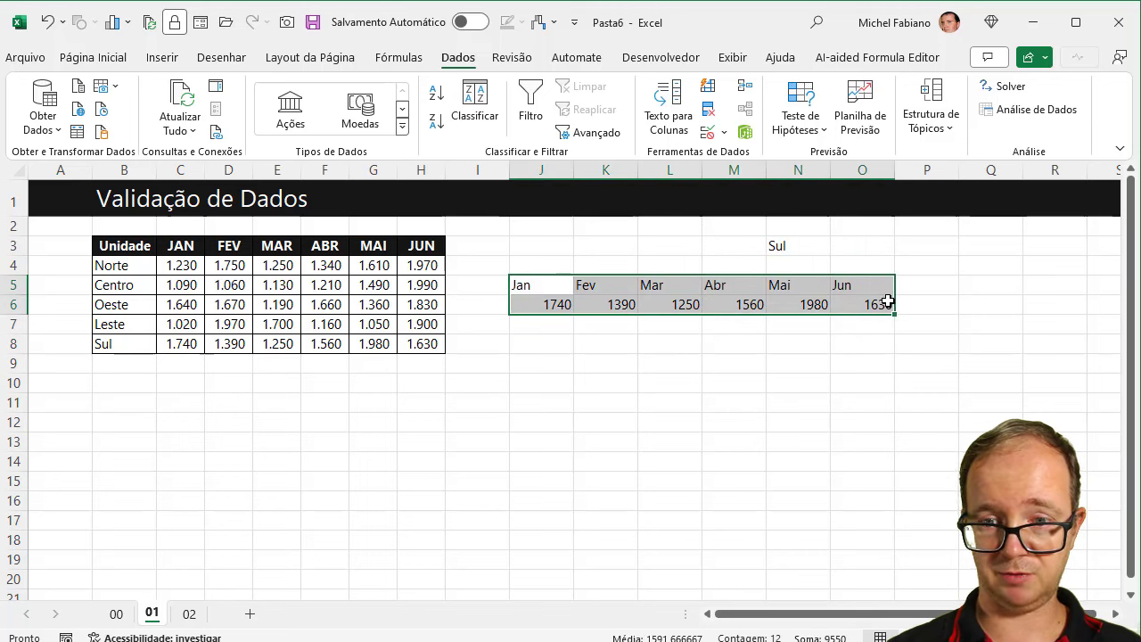
- Insert a 2D clustered column chart of J5:O6 and move it beside the Unidade table
left_click(170, 59)
left_click(381, 89)
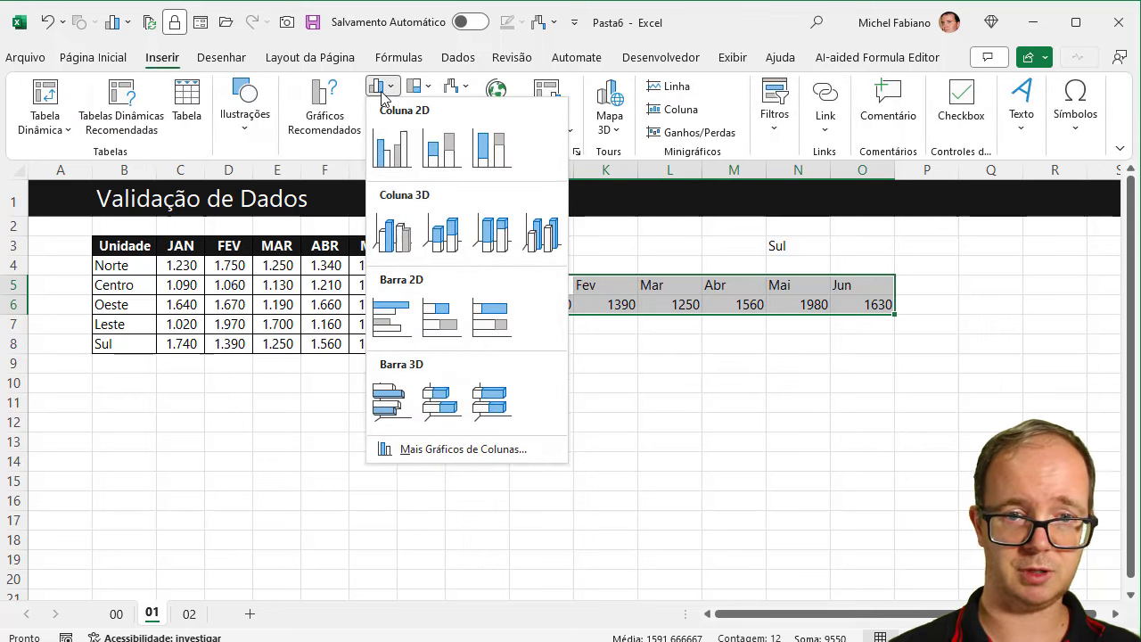
left_click(392, 148)
mouse_move(626, 268)
left_mouse_down()
mouse_move(769, 261)
mouse_move(771, 241)
left_mouse_up()
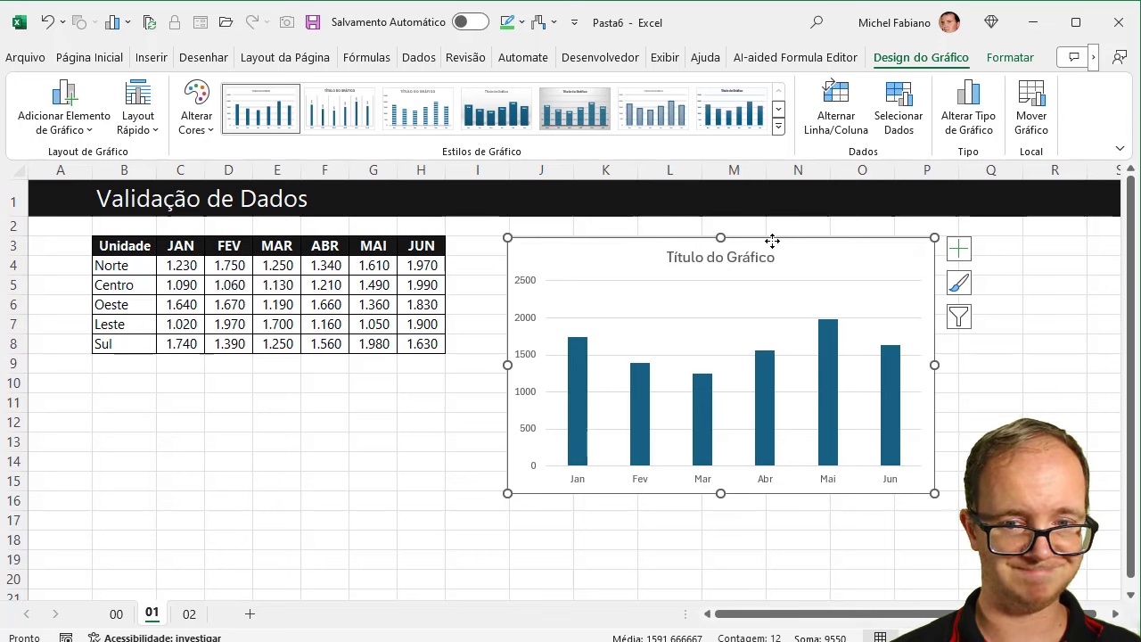
- Shorten the chart and delete its title, gridlines and vertical value axis
left_click_drag(720, 493, 719, 425)
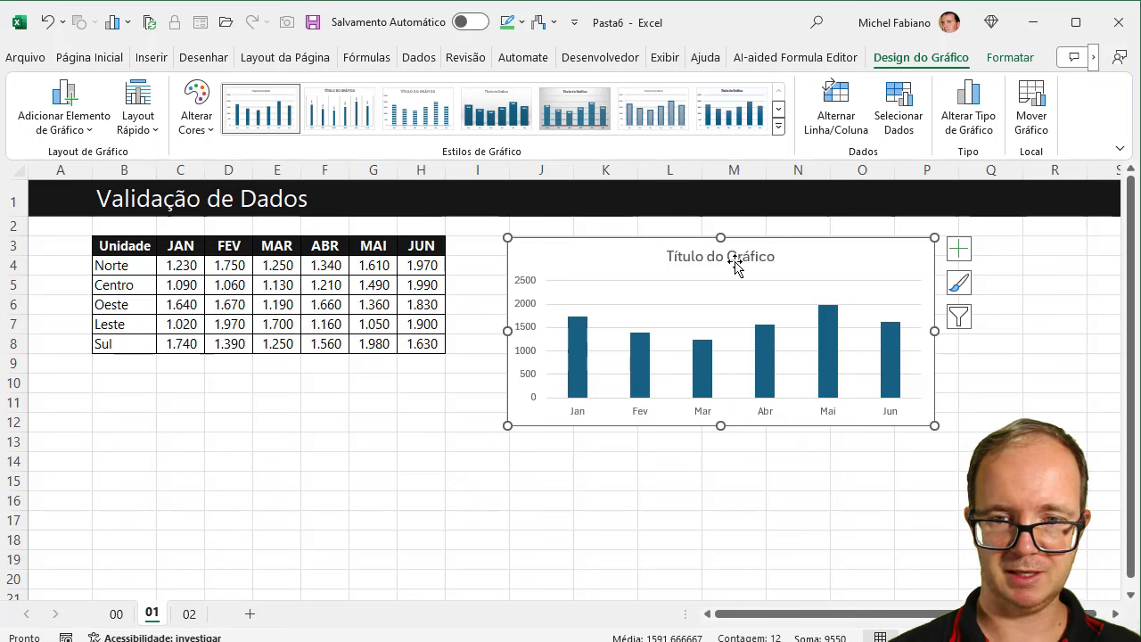
key("Delete")
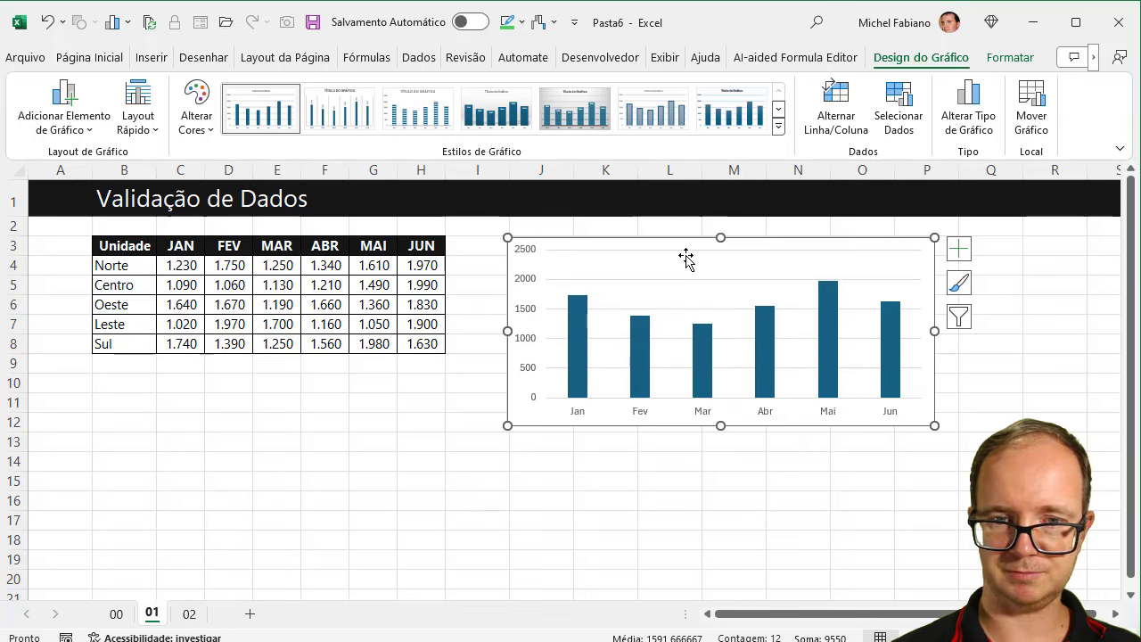
key("Delete")
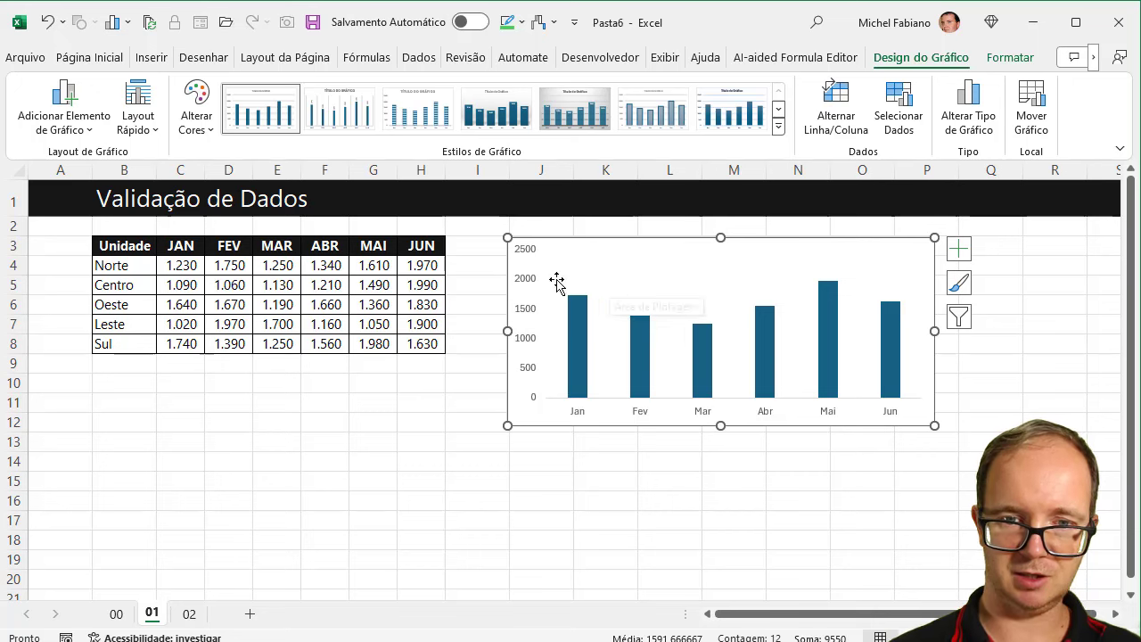
key("Delete")
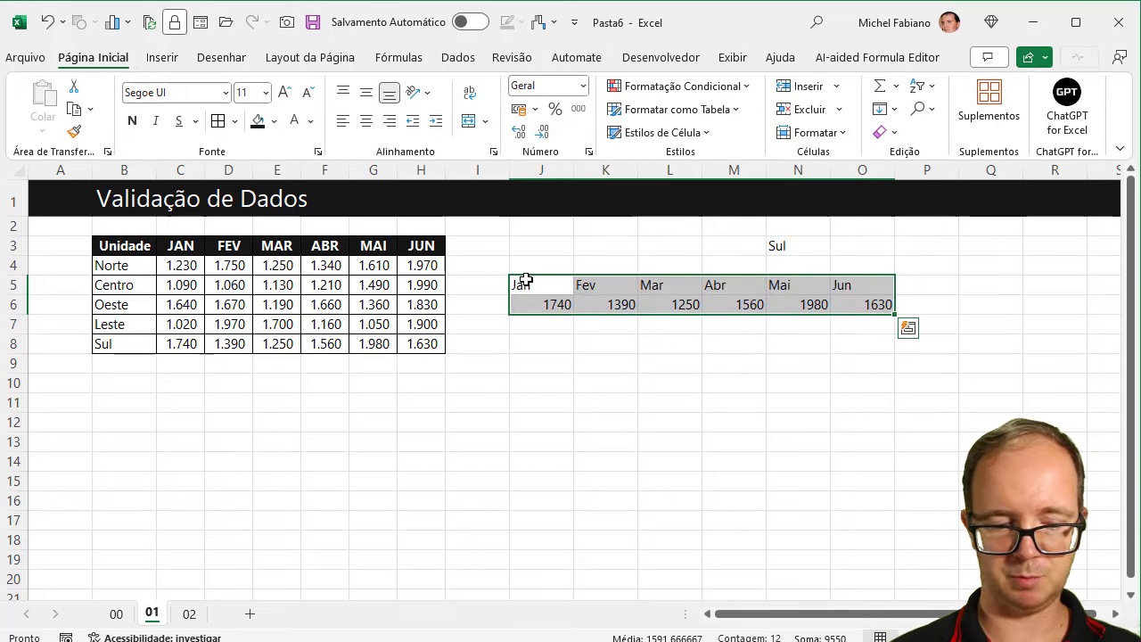
key("ctrl+z")
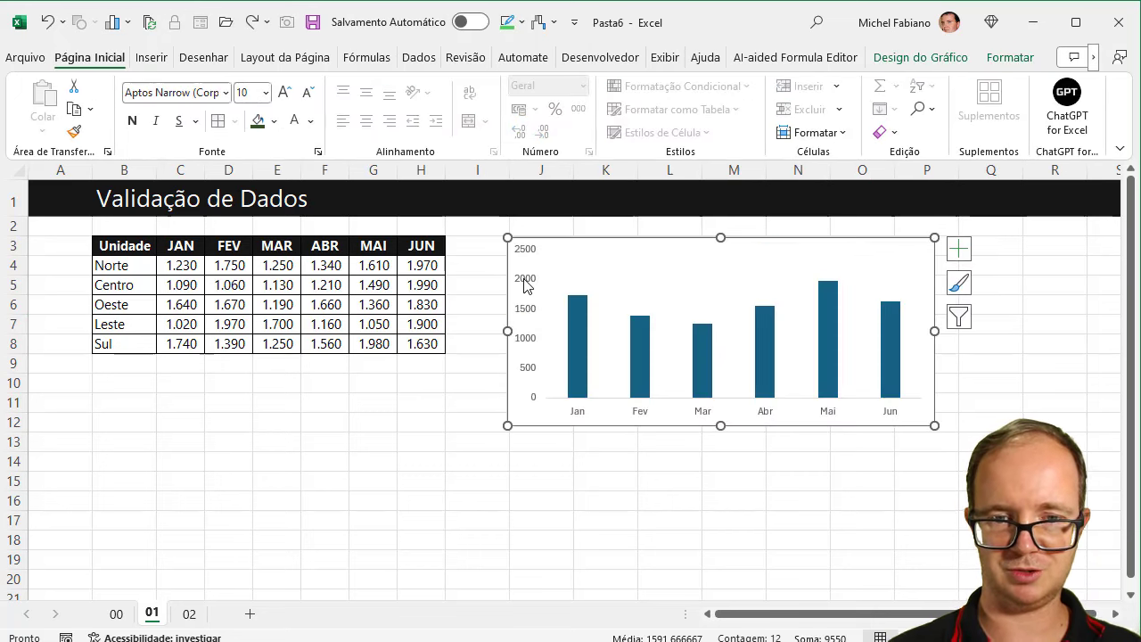
left_click(570, 500)
left_click(532, 314)
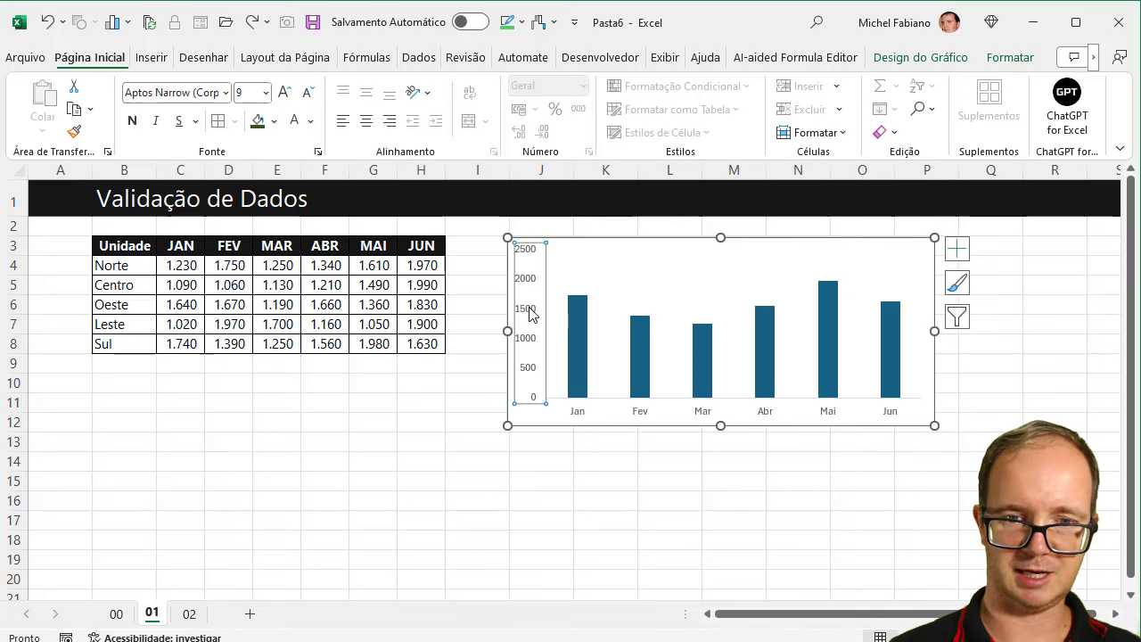
key("Delete")
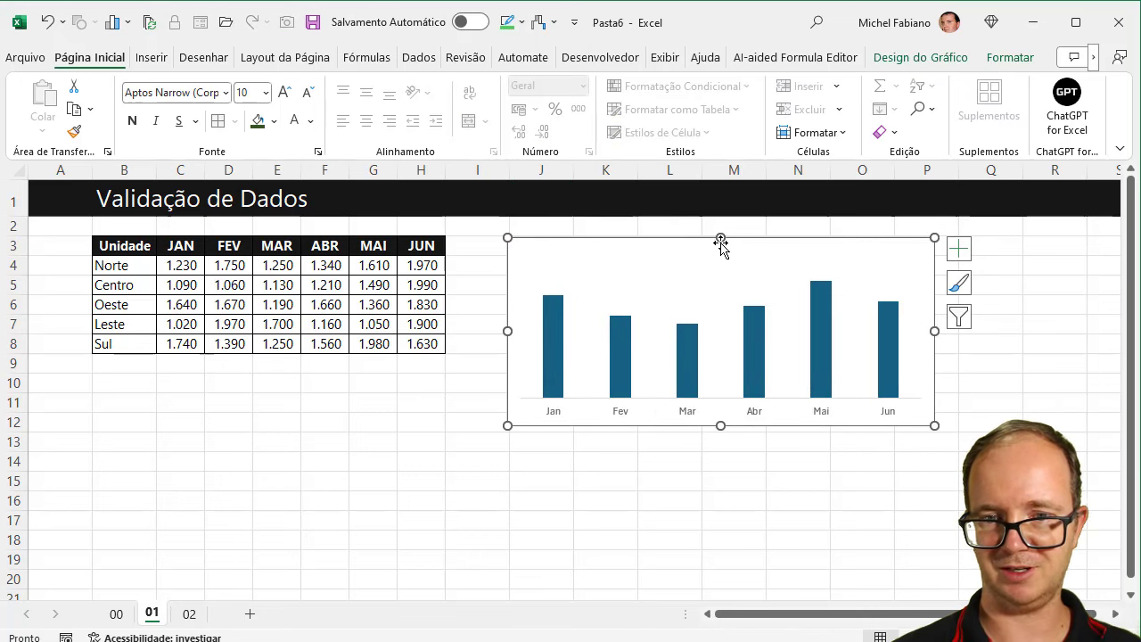
- Lower the chart's top edge below the Sul label and stretch the plot area to fill it
left_click_drag(720, 239, 721, 262)
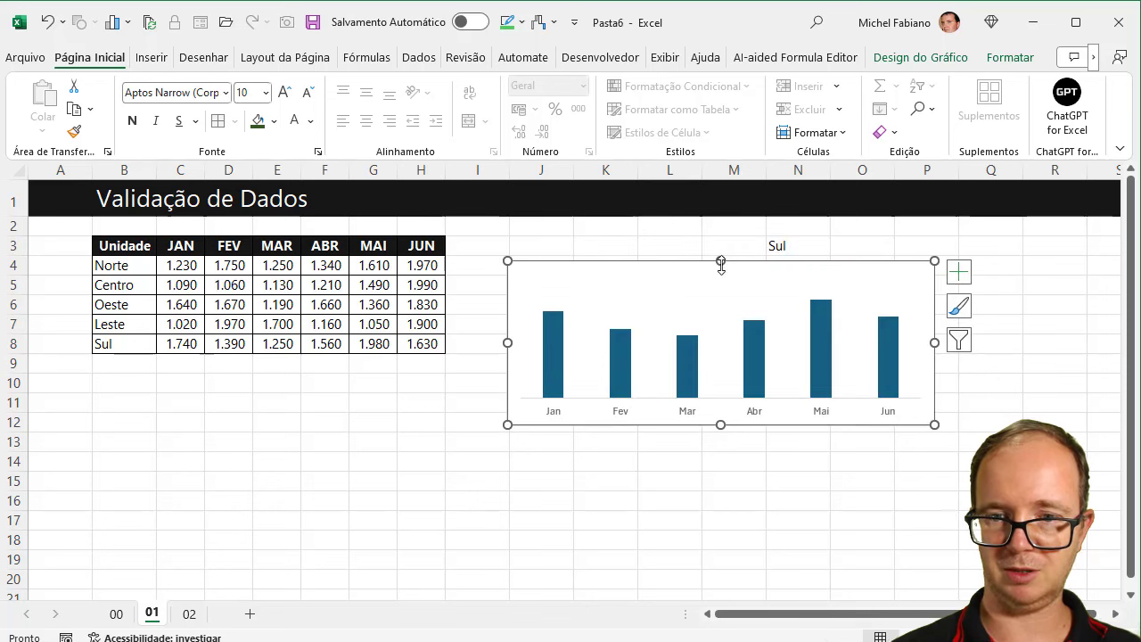
right_click(783, 336)
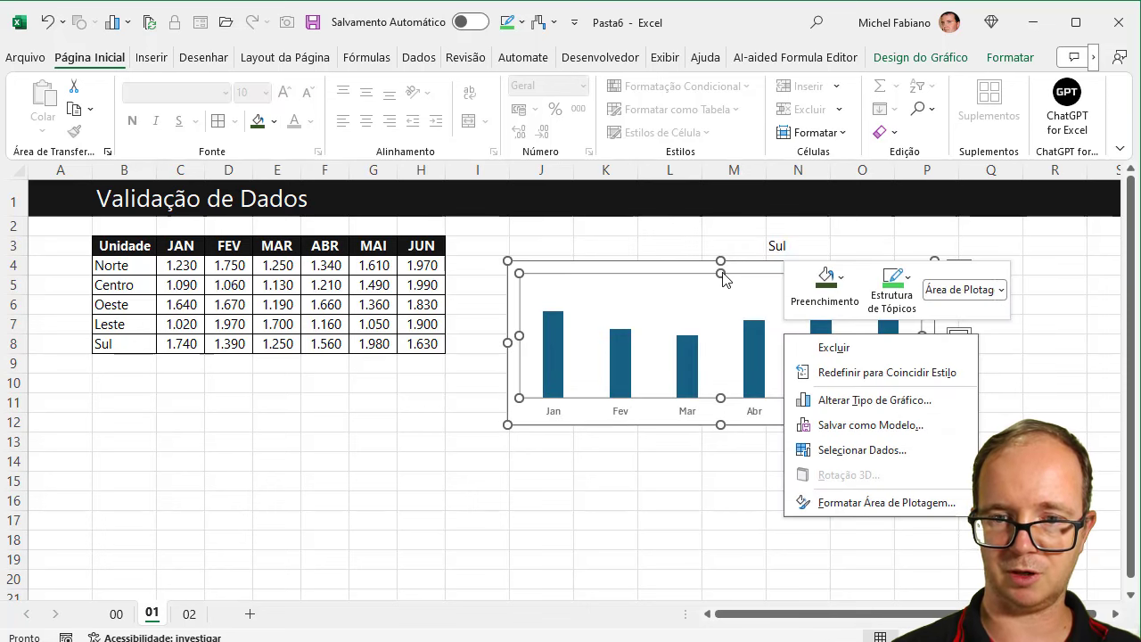
key("Escape")
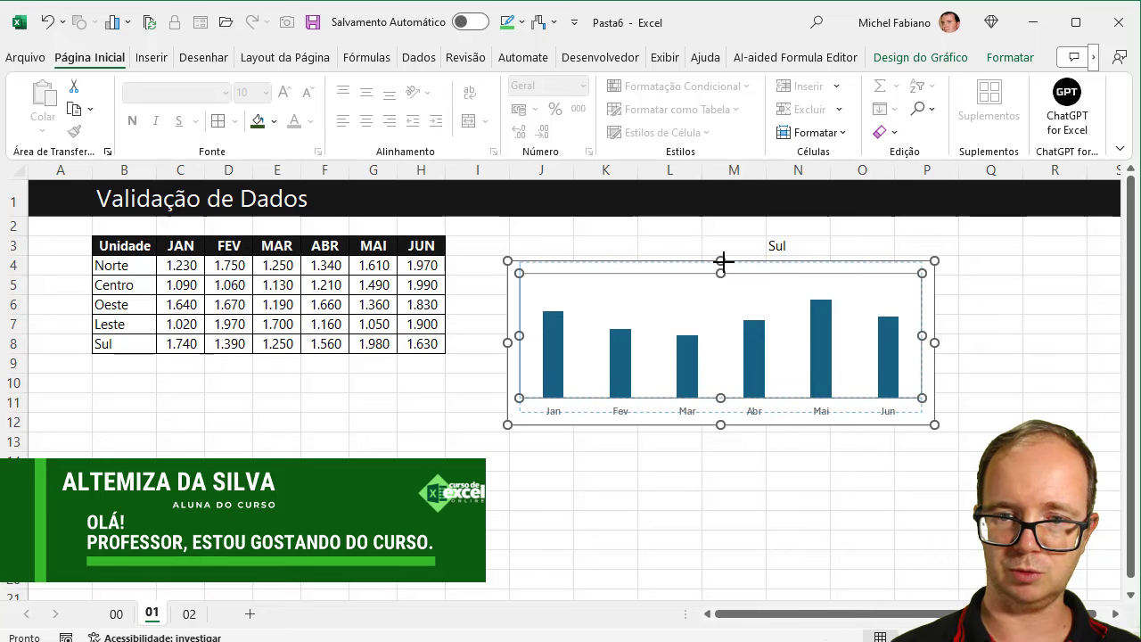
left_click_drag(723, 260, 723, 261)
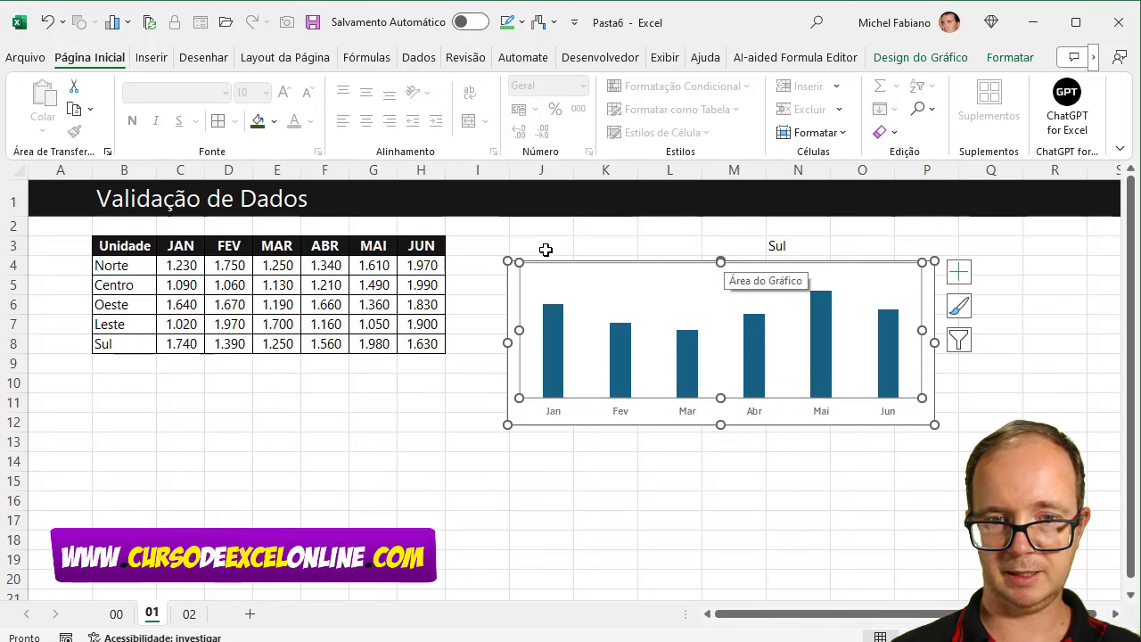
left_click(551, 245)
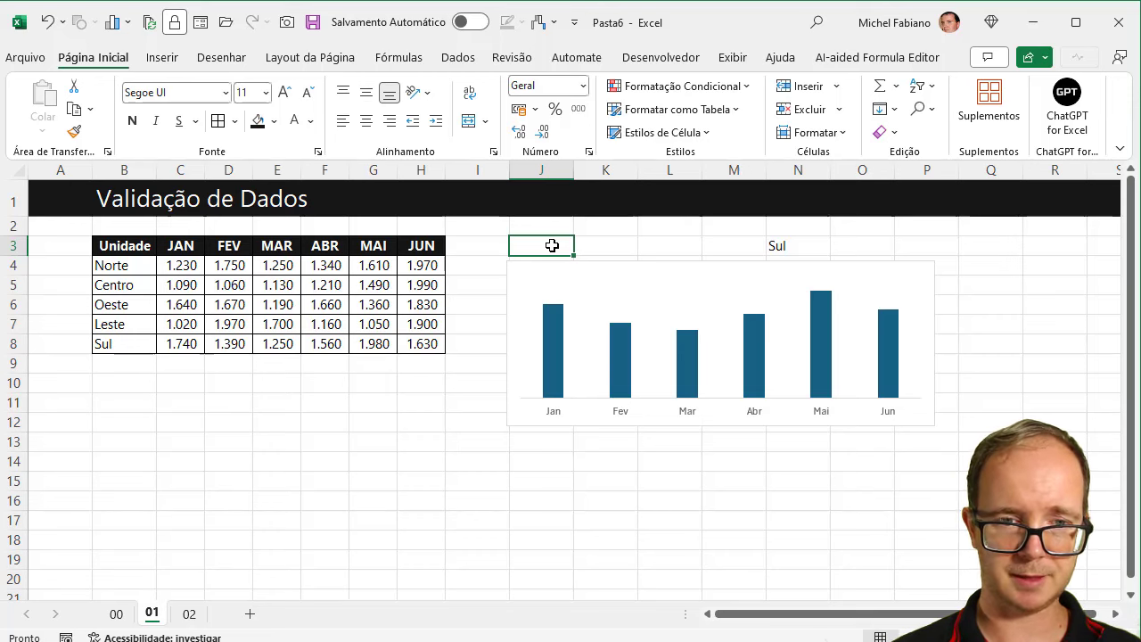
- Switch N3 to Norte and add data labels (Rótulos de Dados) to the chart's columns
left_click(794, 247)
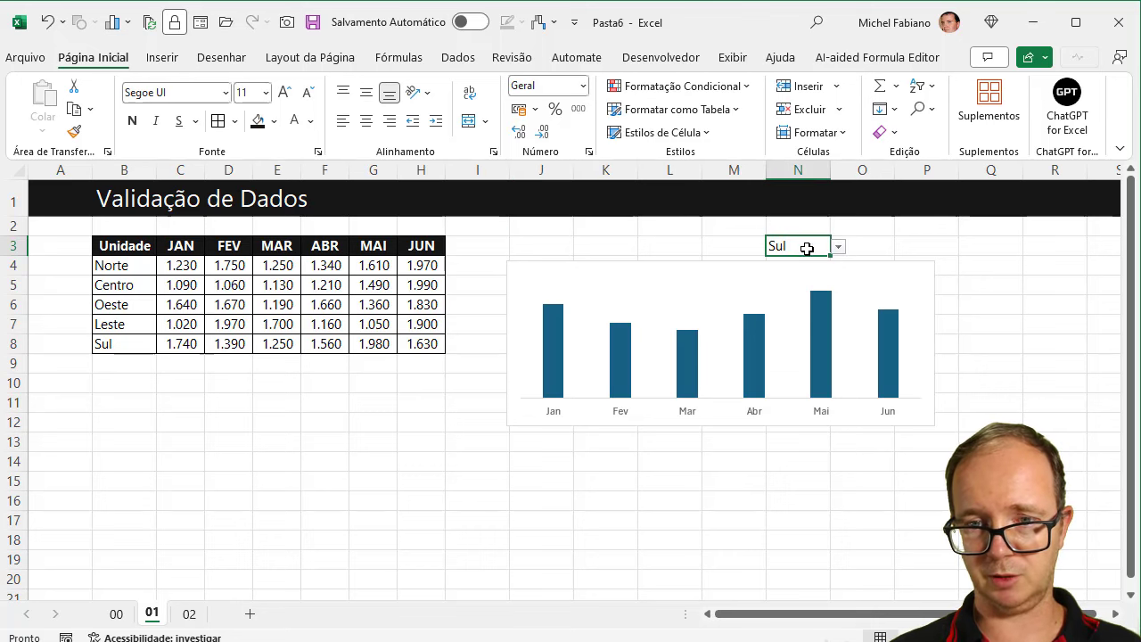
left_click(838, 248)
left_click(790, 264)
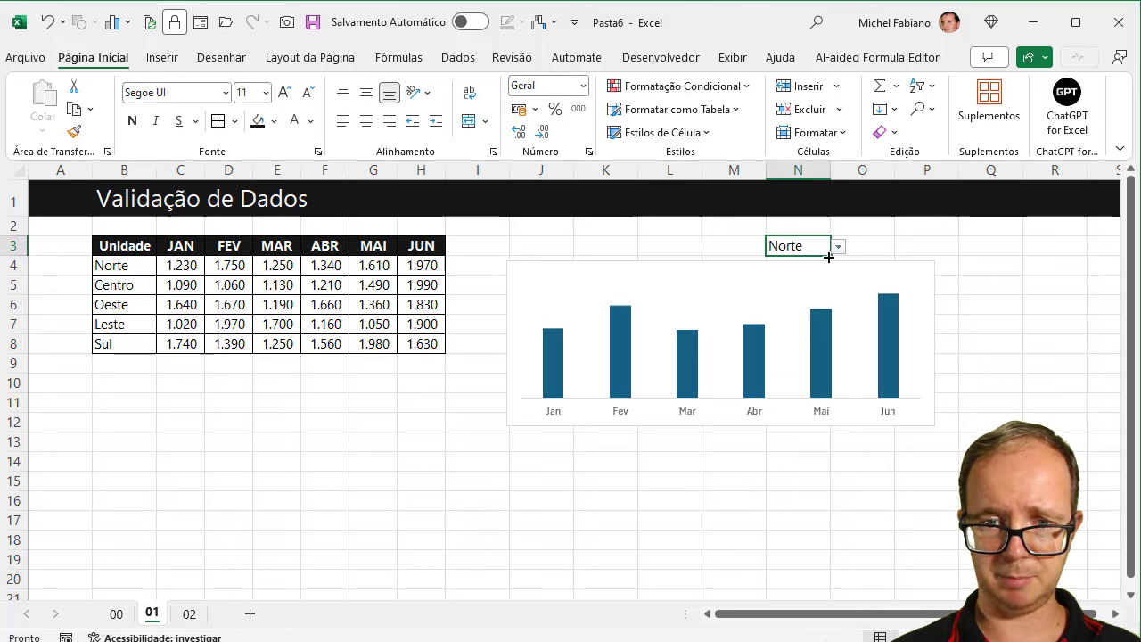
left_click(896, 307)
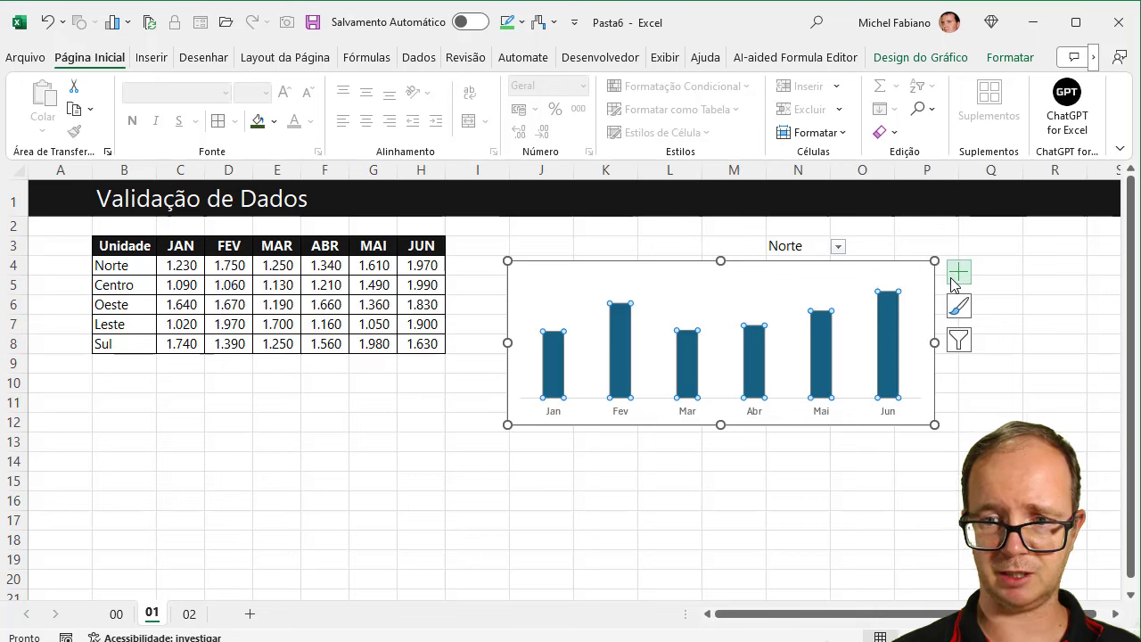
left_click(958, 271)
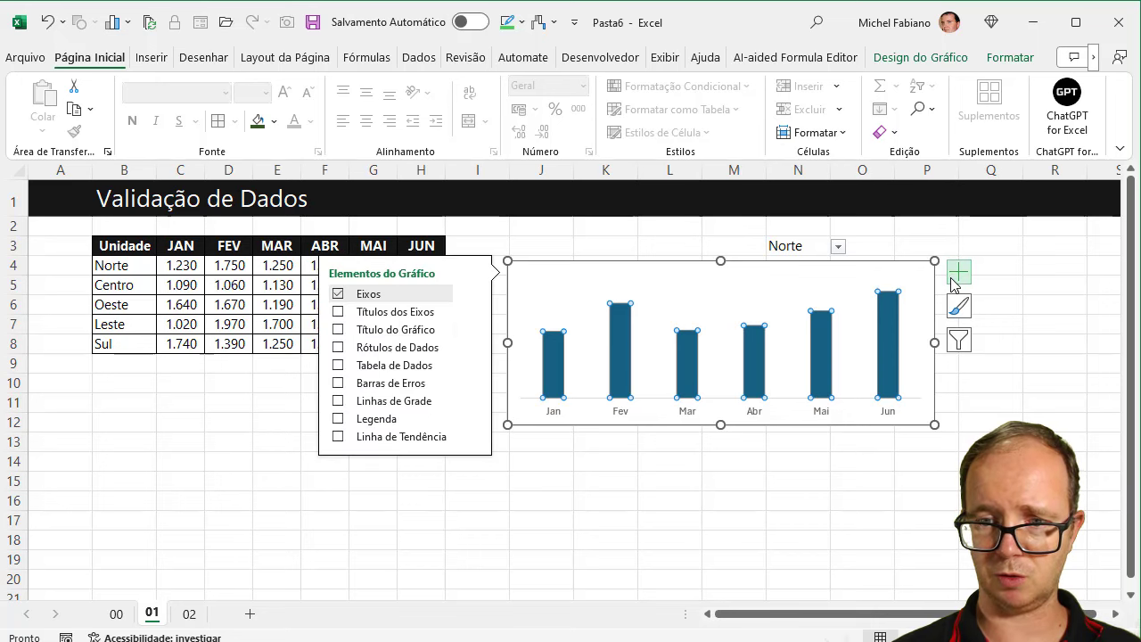
left_click(337, 347)
left_click(549, 480)
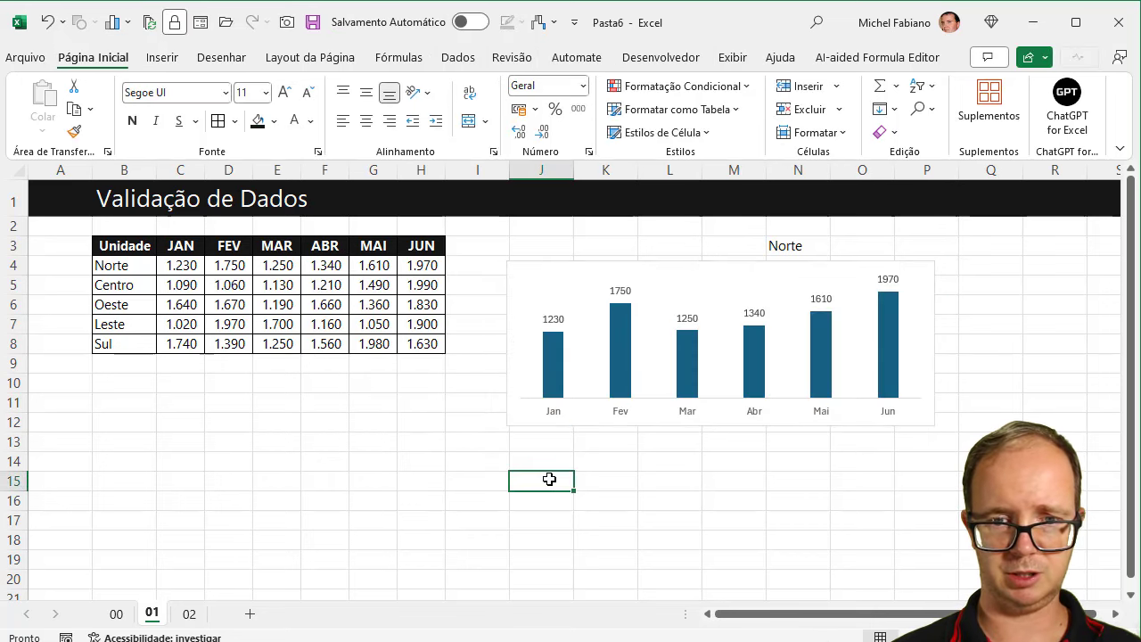
- Start a formula-based conditional formatting rule =$B3=$N$3 on table B3:H8
left_click_drag(135, 248, 431, 344)
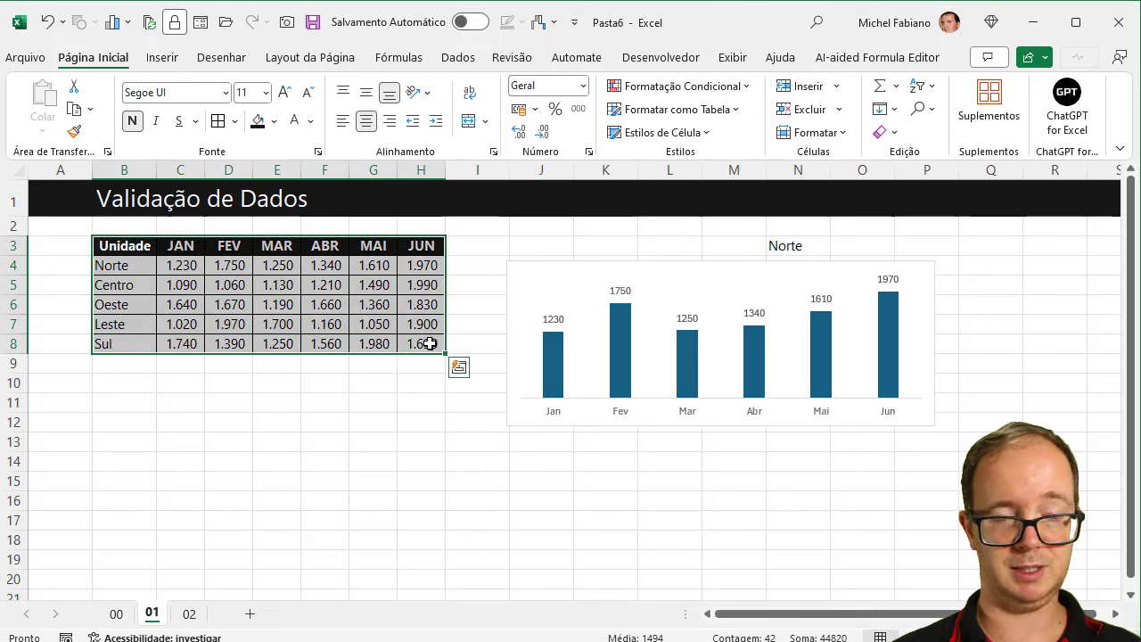
left_click(679, 85)
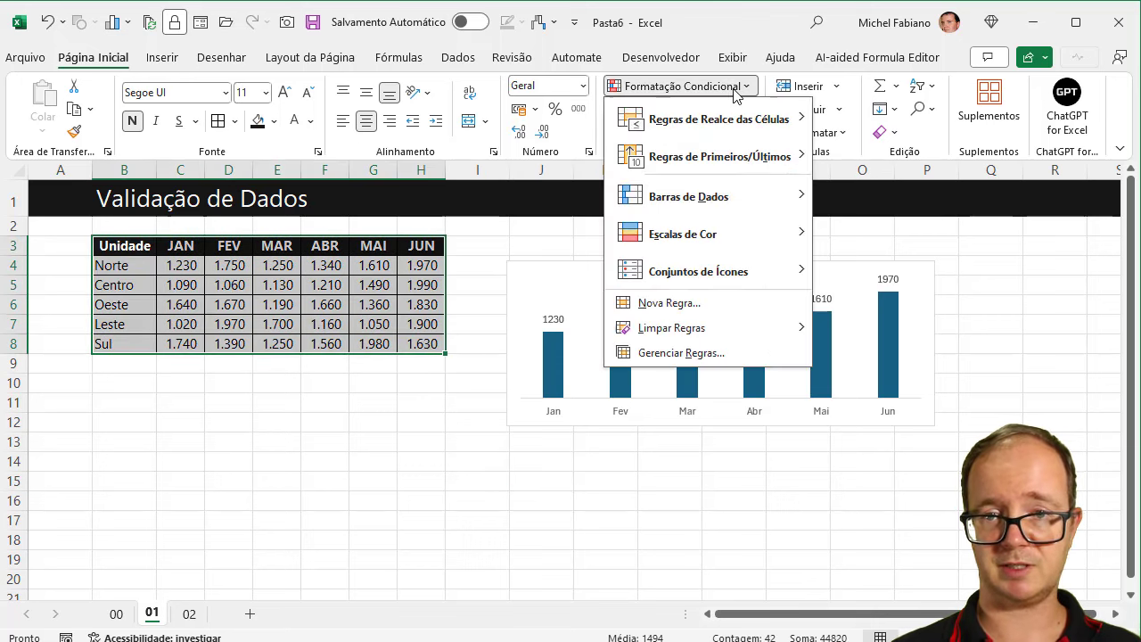
left_click(664, 303)
left_click(593, 200)
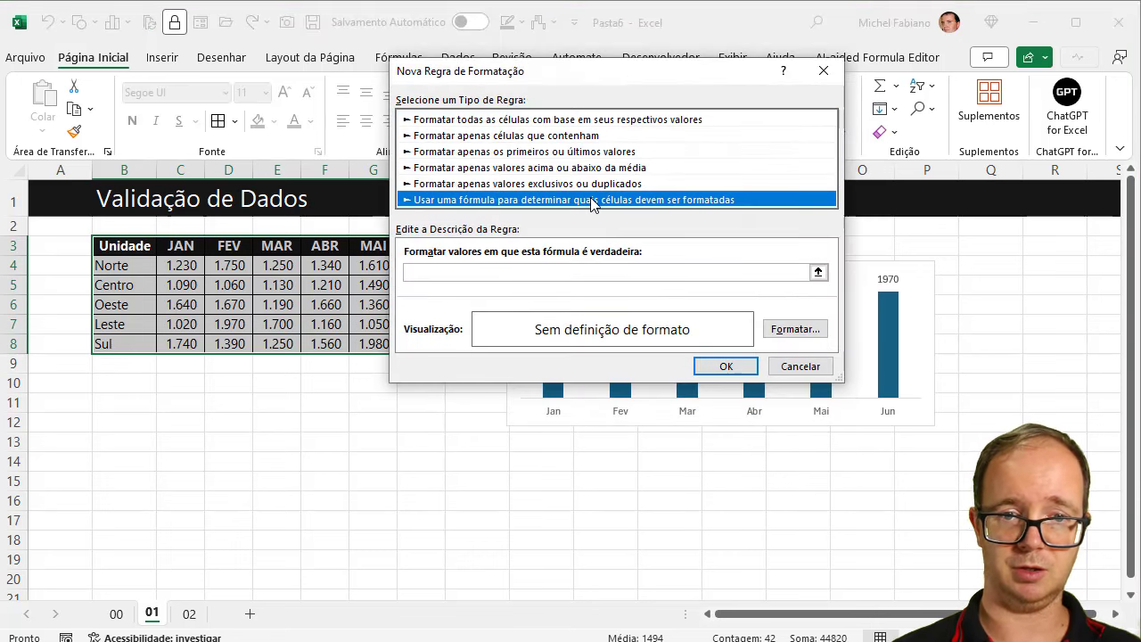
left_click(494, 273)
left_click(138, 247)
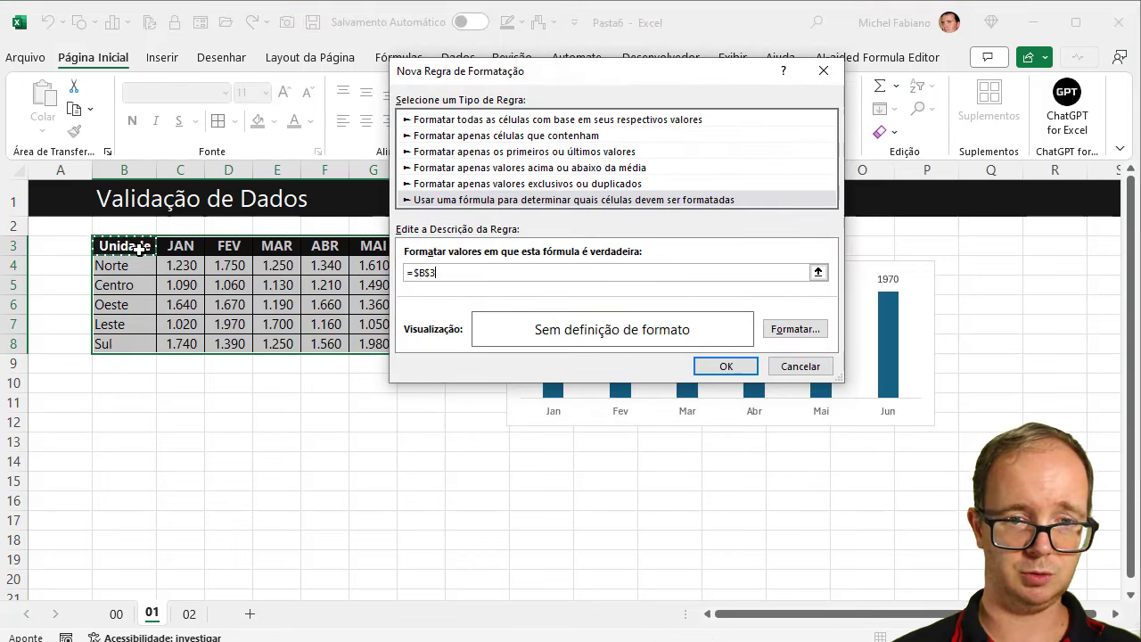
key("F4")
key("F4")
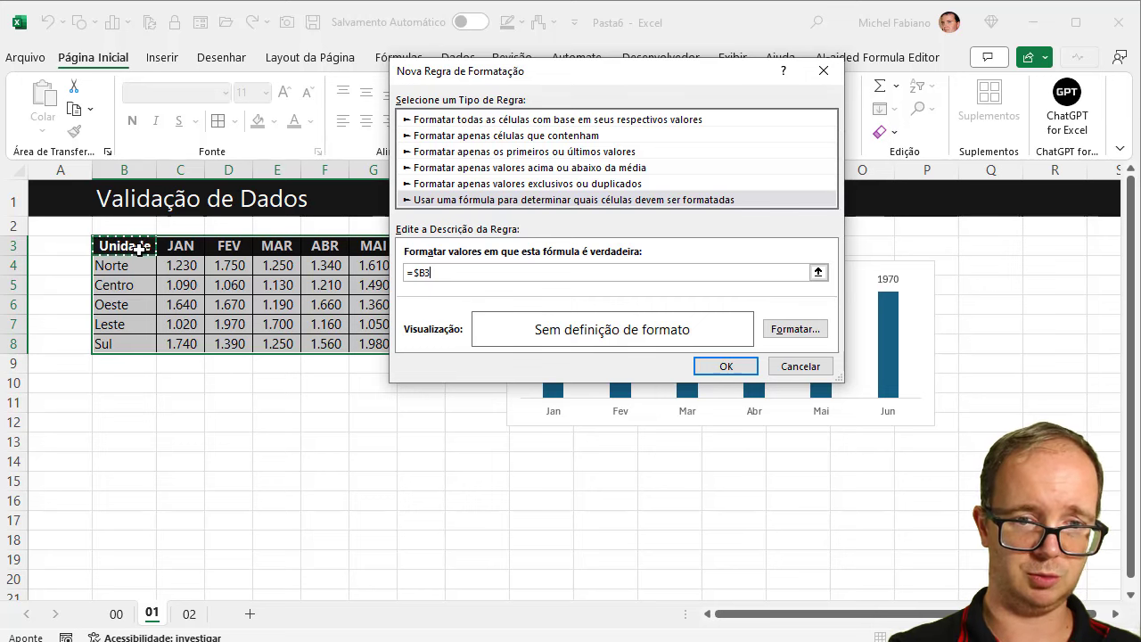
type("=")
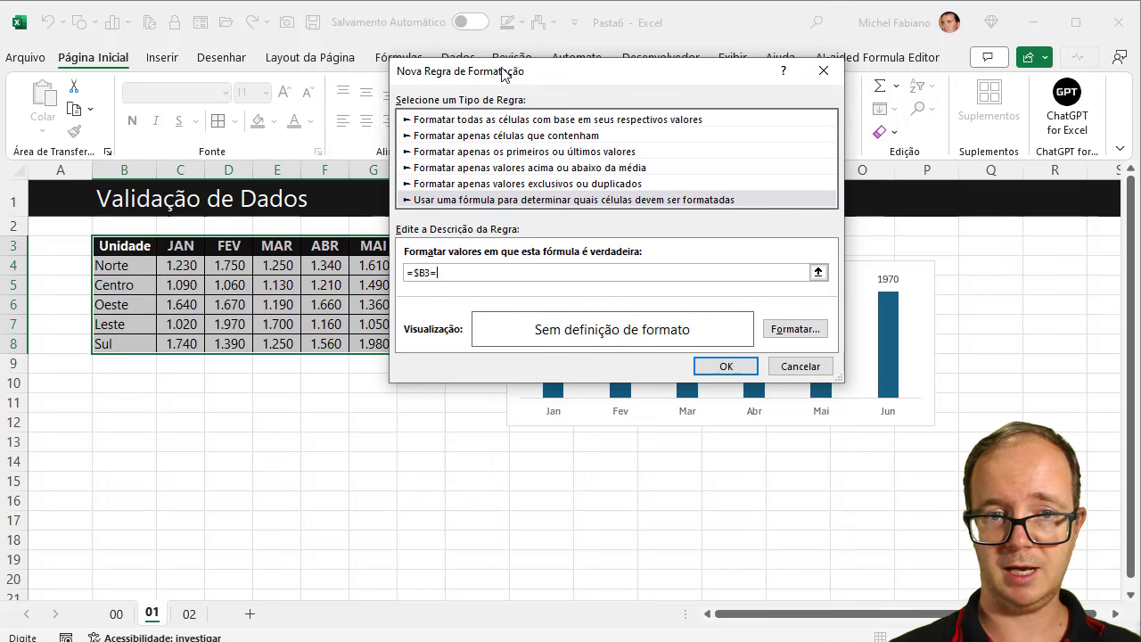
left_click_drag(502, 69, 258, 65)
left_click(782, 245)
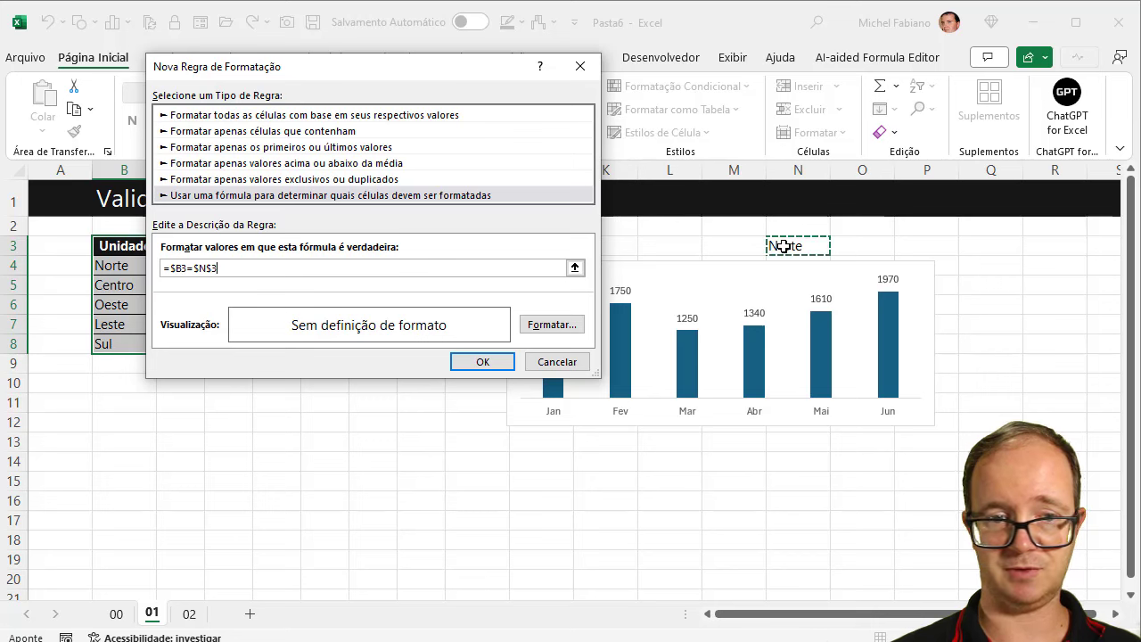
- Give the rule a light green fill and confirm it
left_click(552, 324)
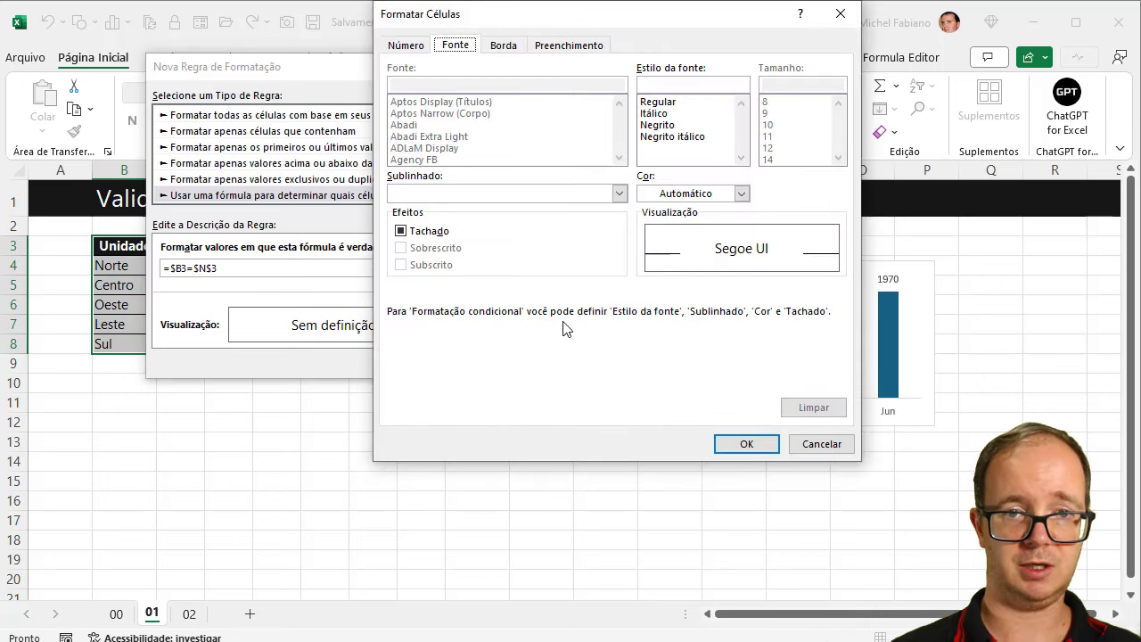
left_click(588, 49)
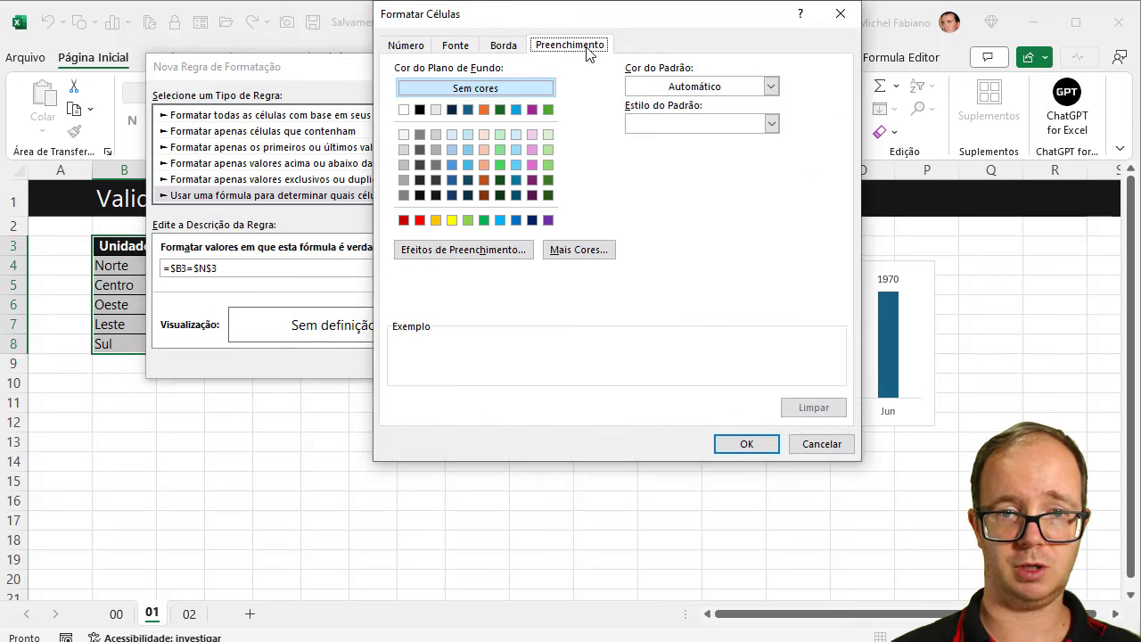
left_click(499, 149)
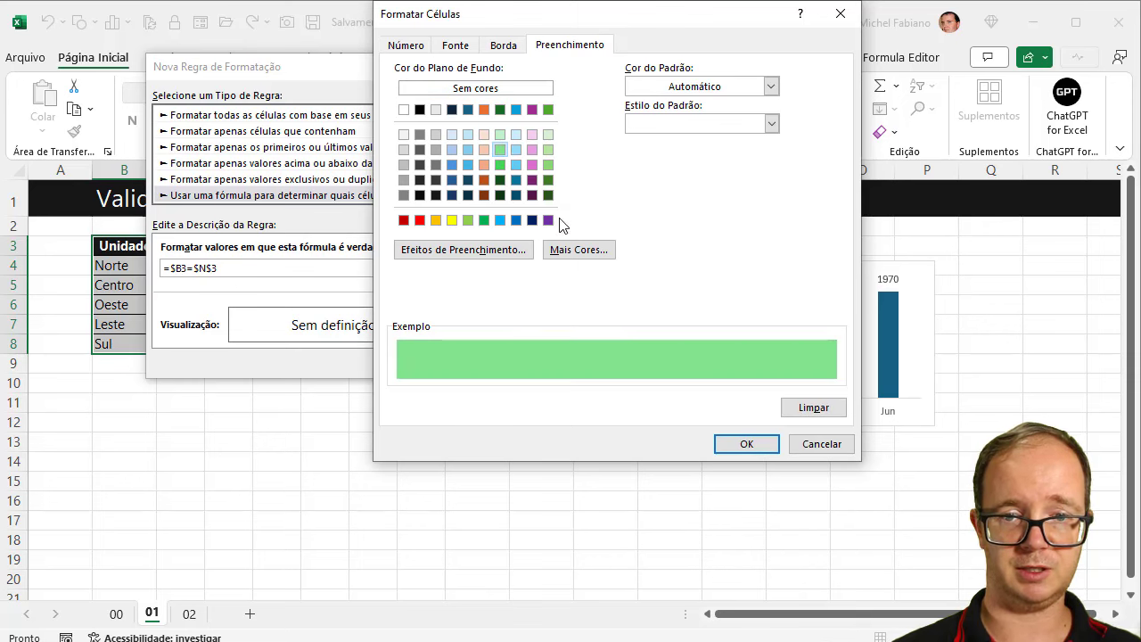
left_click(742, 443)
left_click(470, 361)
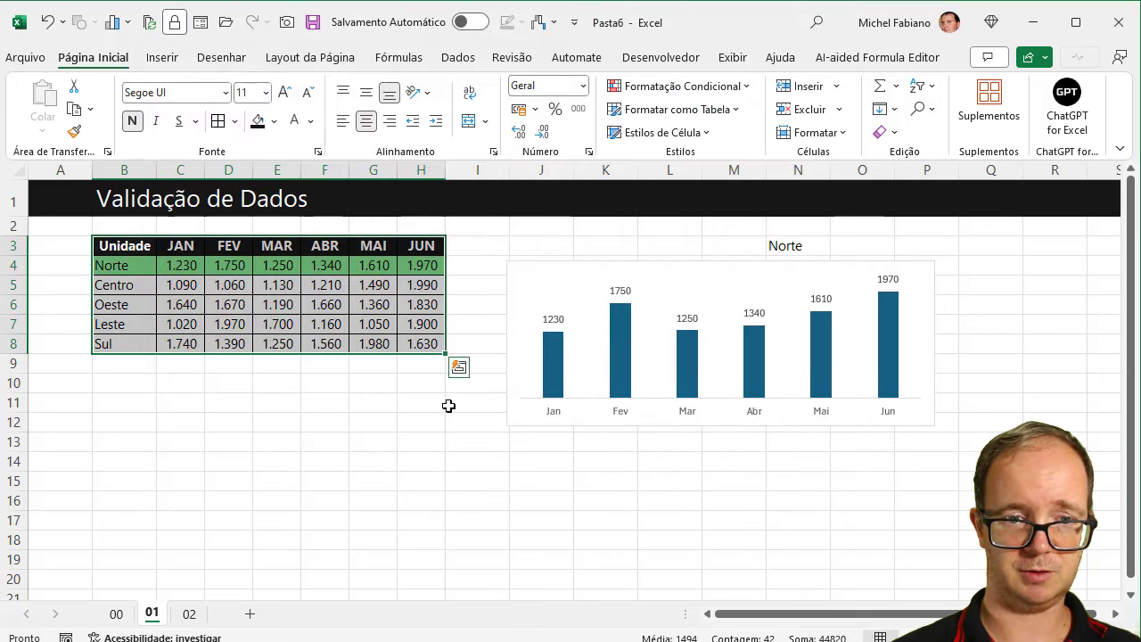
left_click(790, 251)
- Switch N3 to Centro and fill the chart's columns light green
left_click(837, 247)
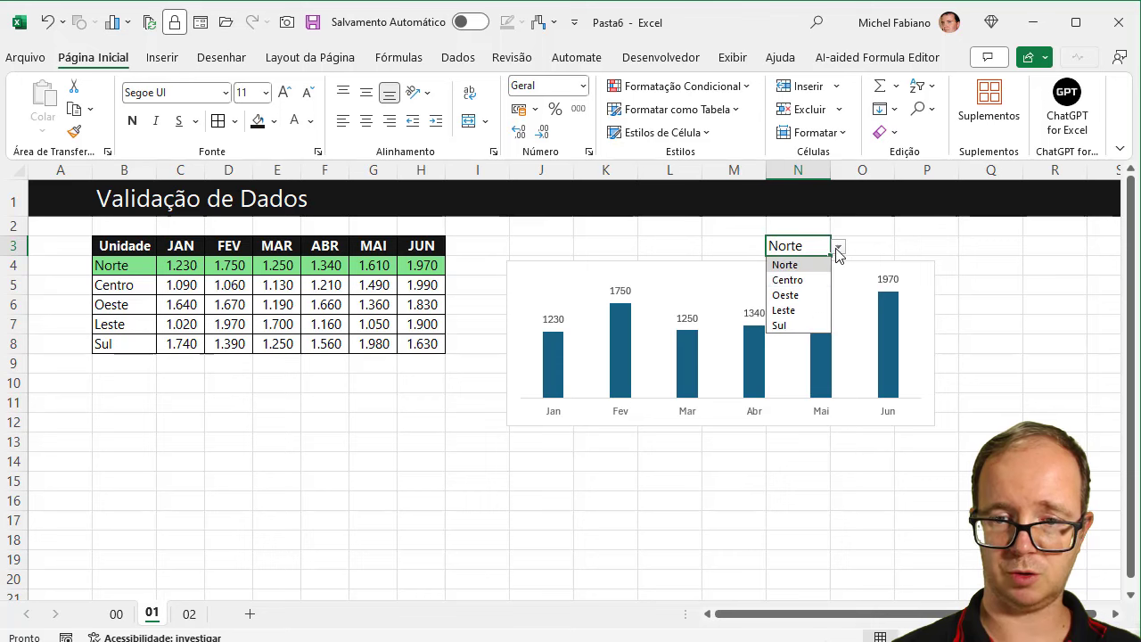
left_click(806, 279)
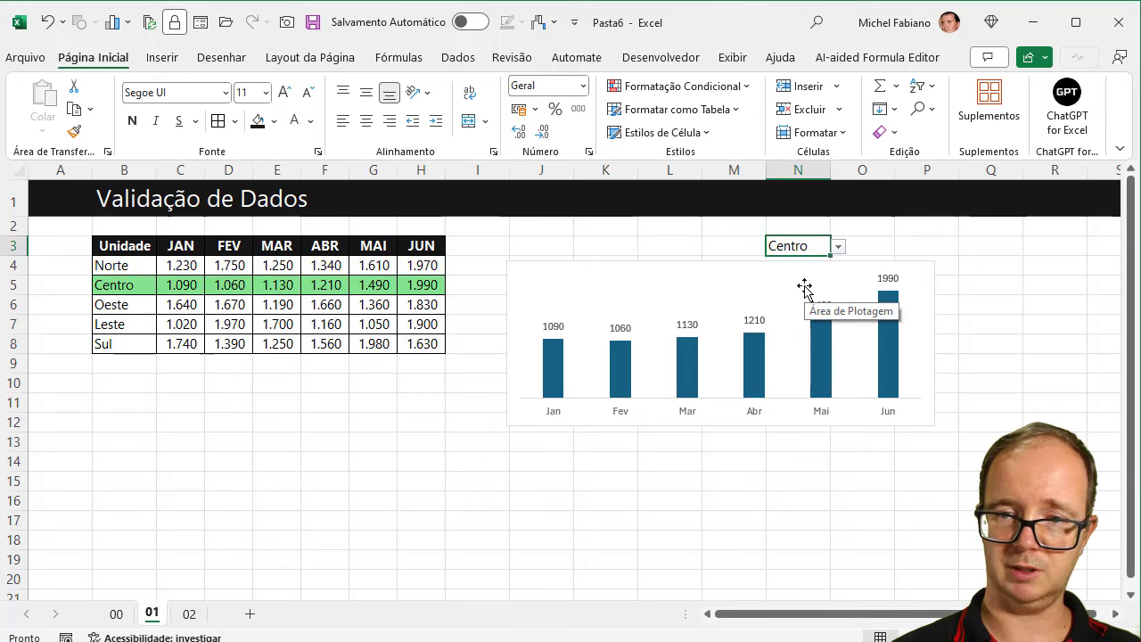
left_click(552, 379)
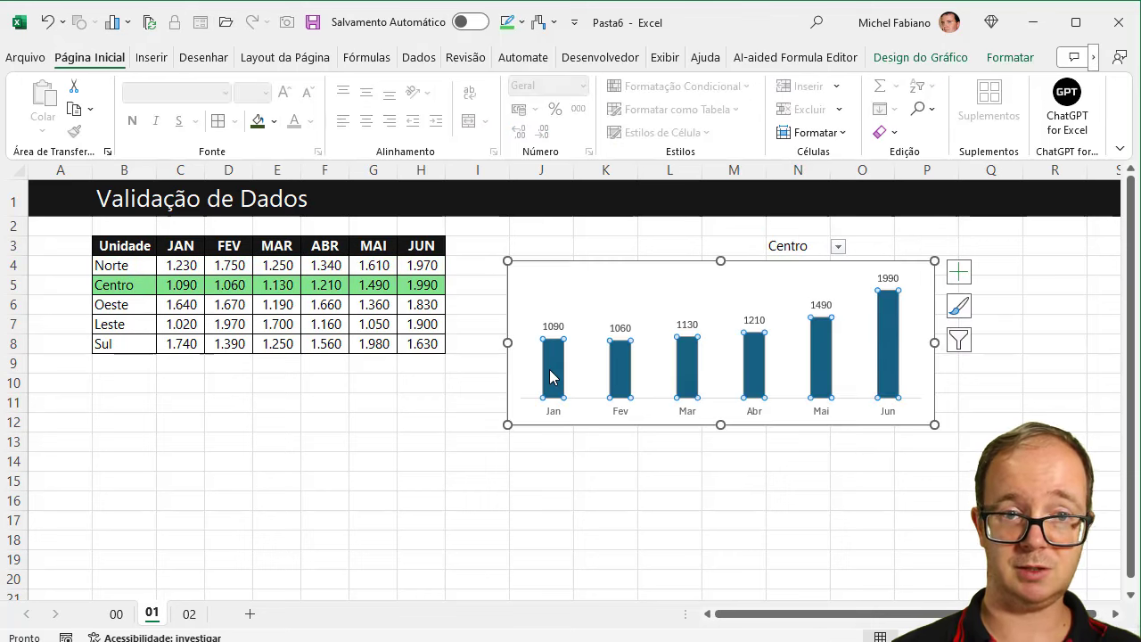
left_click(273, 122)
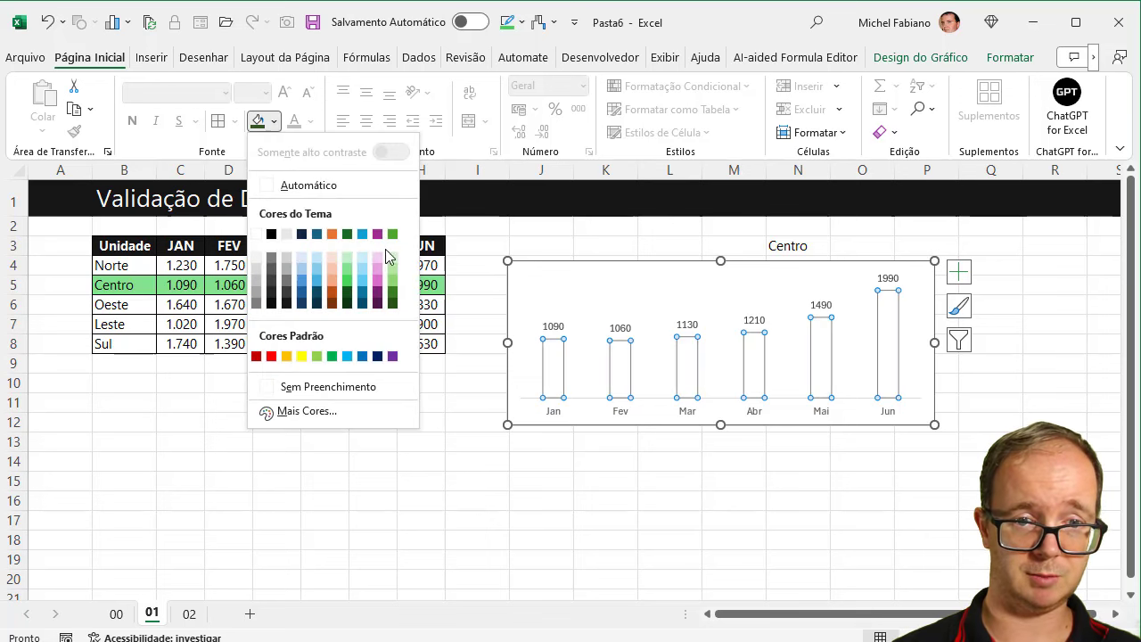
left_click(350, 285)
left_click(562, 265)
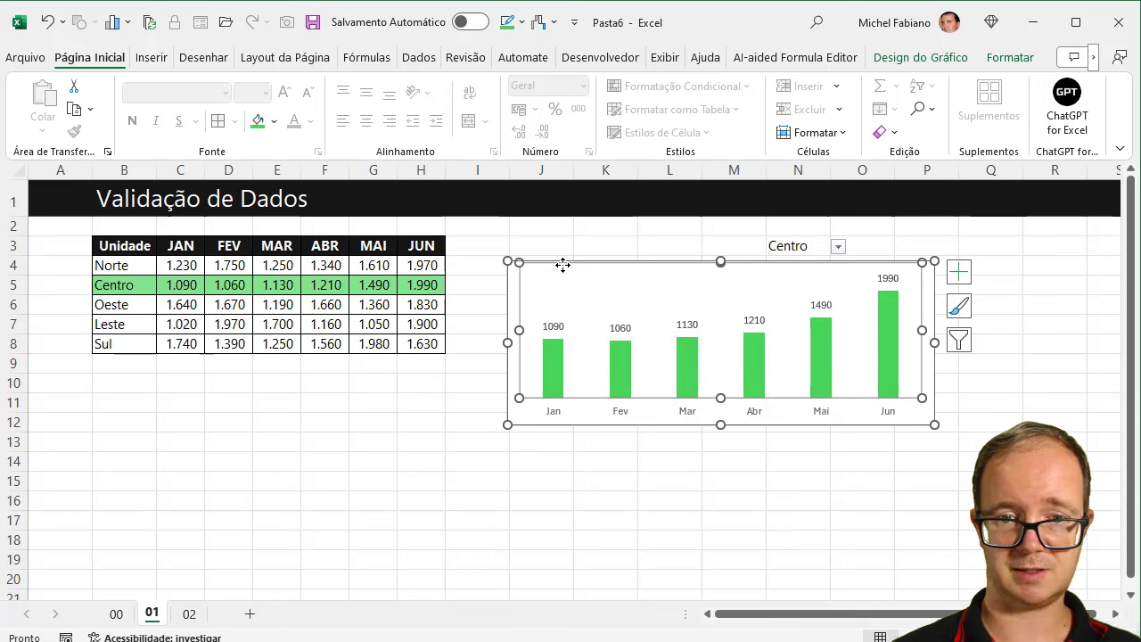
left_click(527, 260)
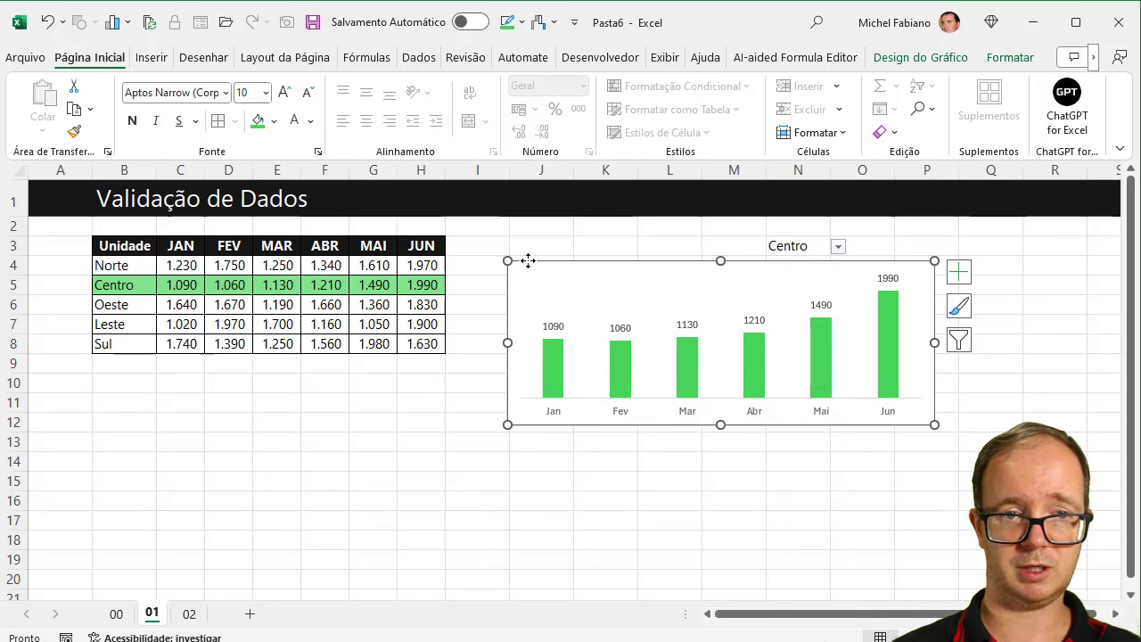
left_click(274, 121)
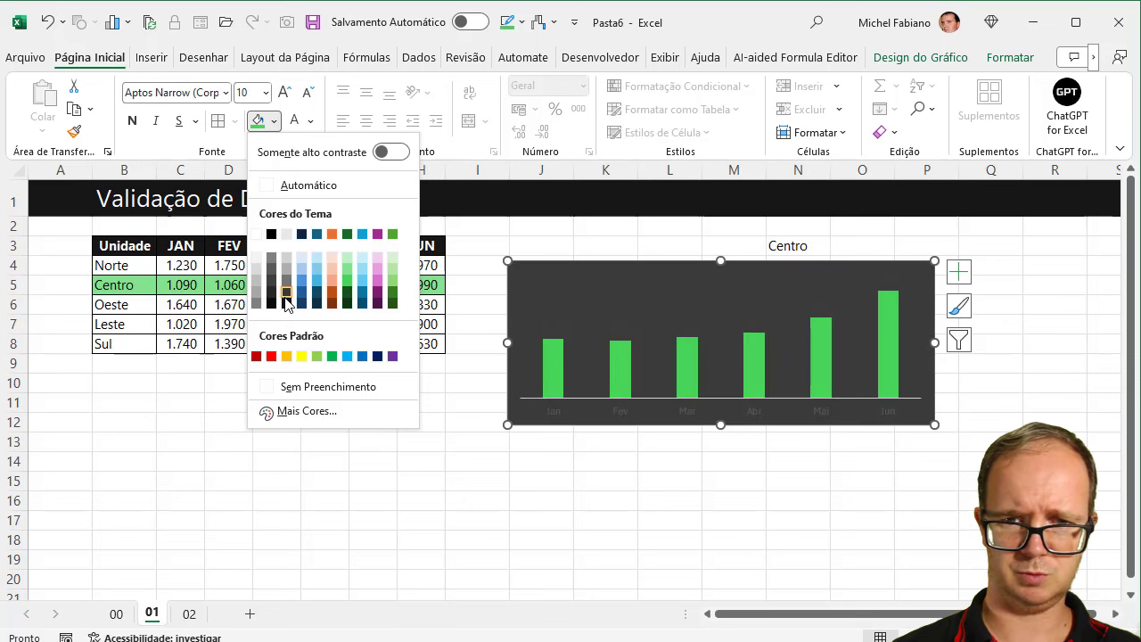
- Fill the chart area dark grey and set its text fill to white, then select J3:P3
left_click(286, 294)
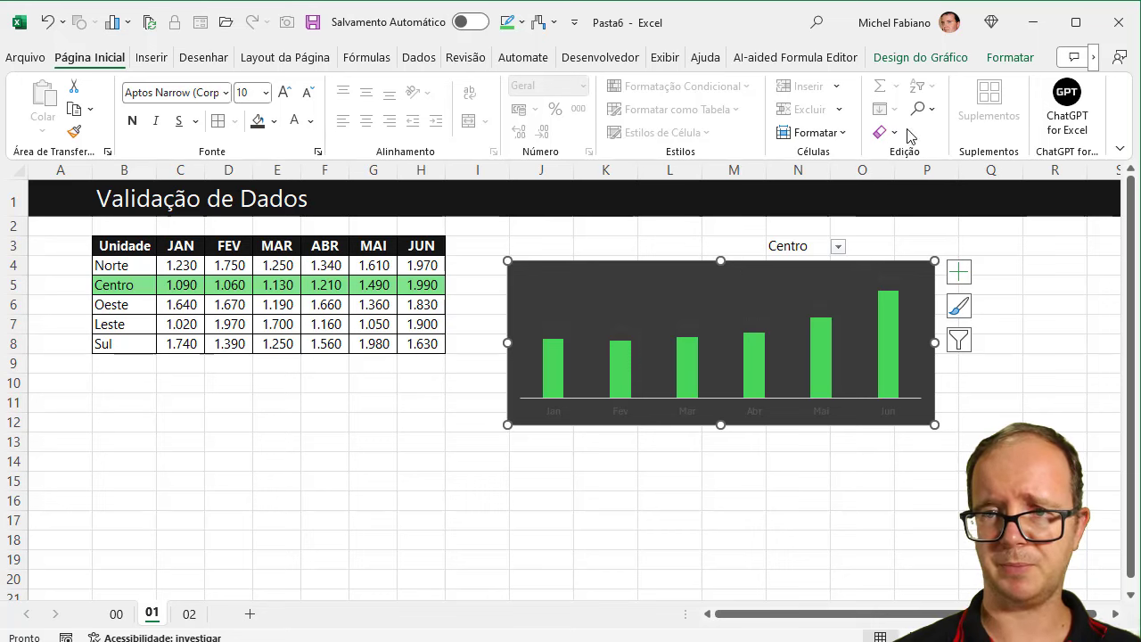
left_click(1009, 57)
left_click(738, 86)
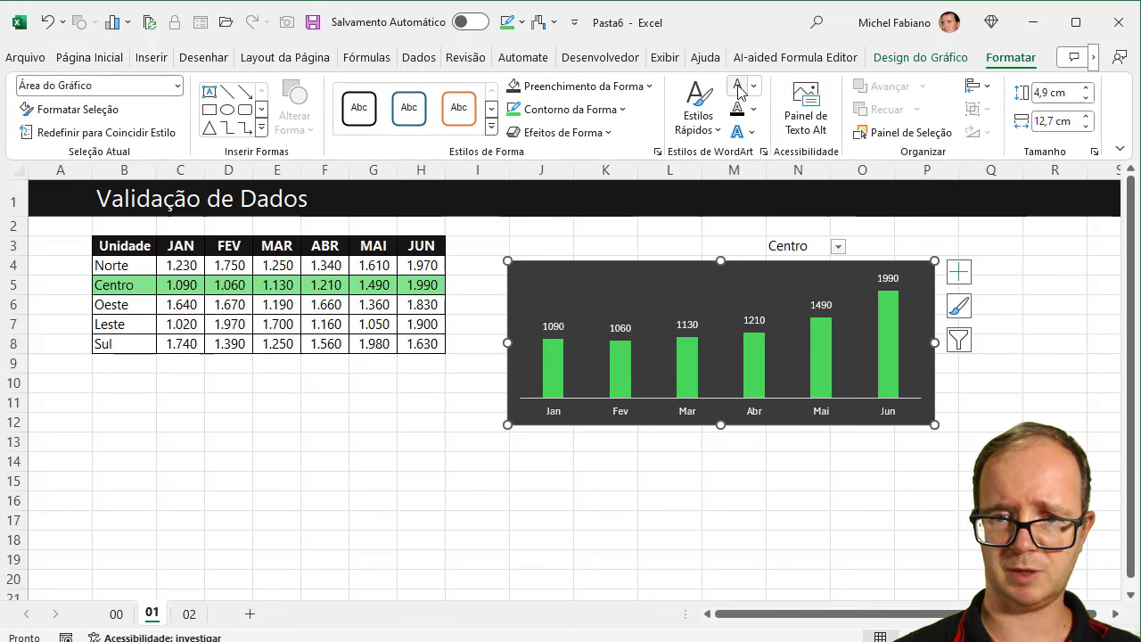
left_click_drag(564, 250, 903, 237)
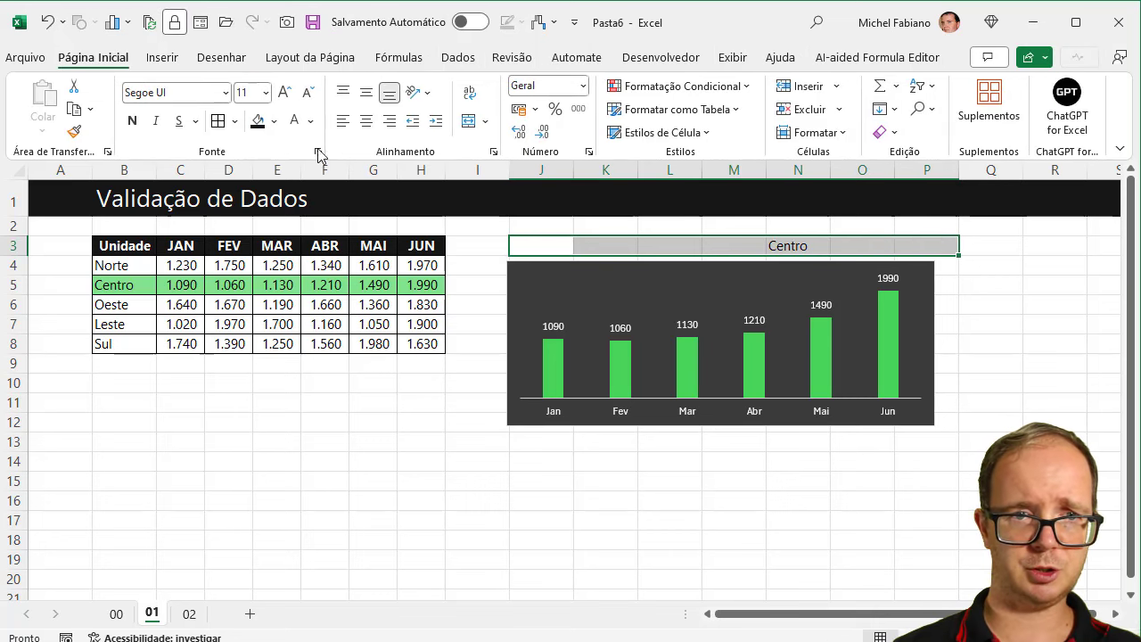
- Fill J3:P3 black with white font and move the chart up directly beneath row 3
left_click(257, 122)
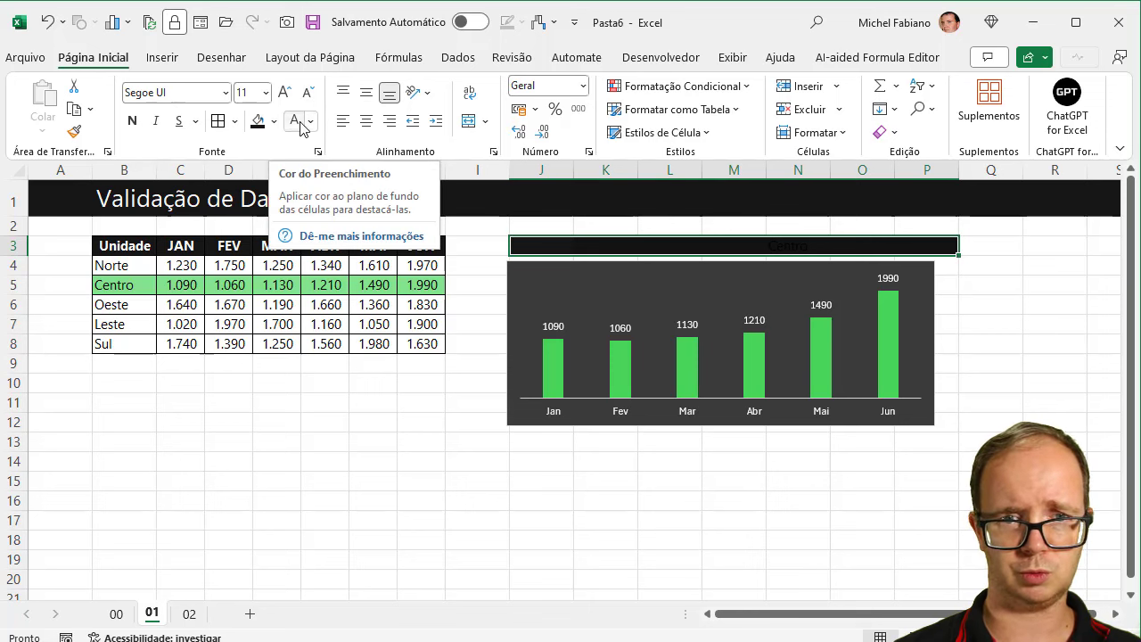
left_click(295, 124)
left_click(537, 270)
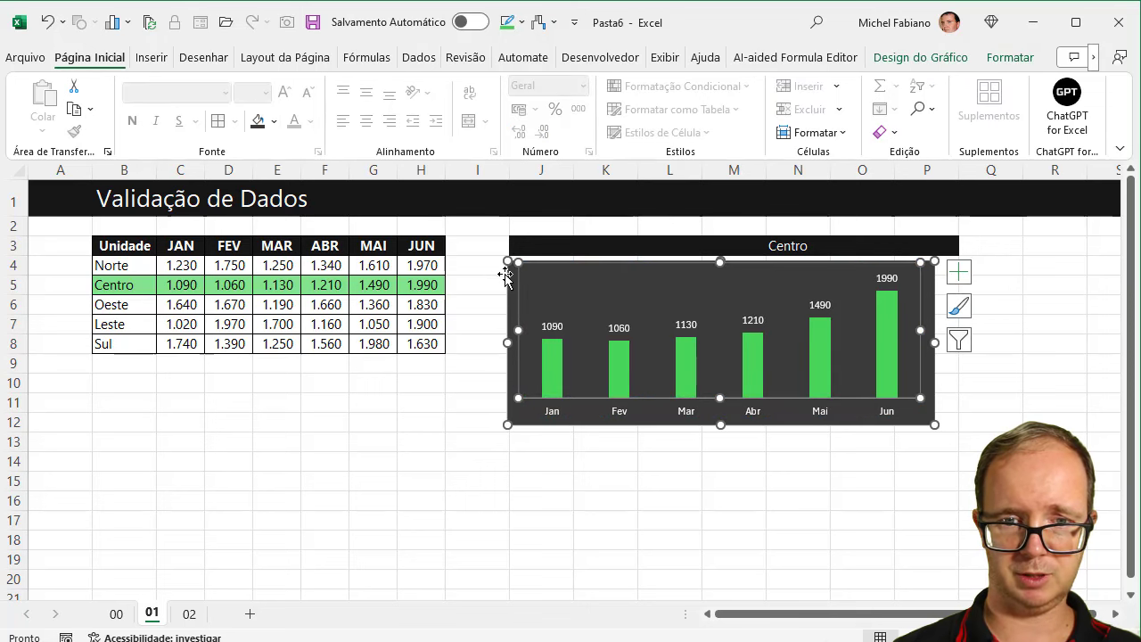
left_click_drag(505, 276, 506, 267)
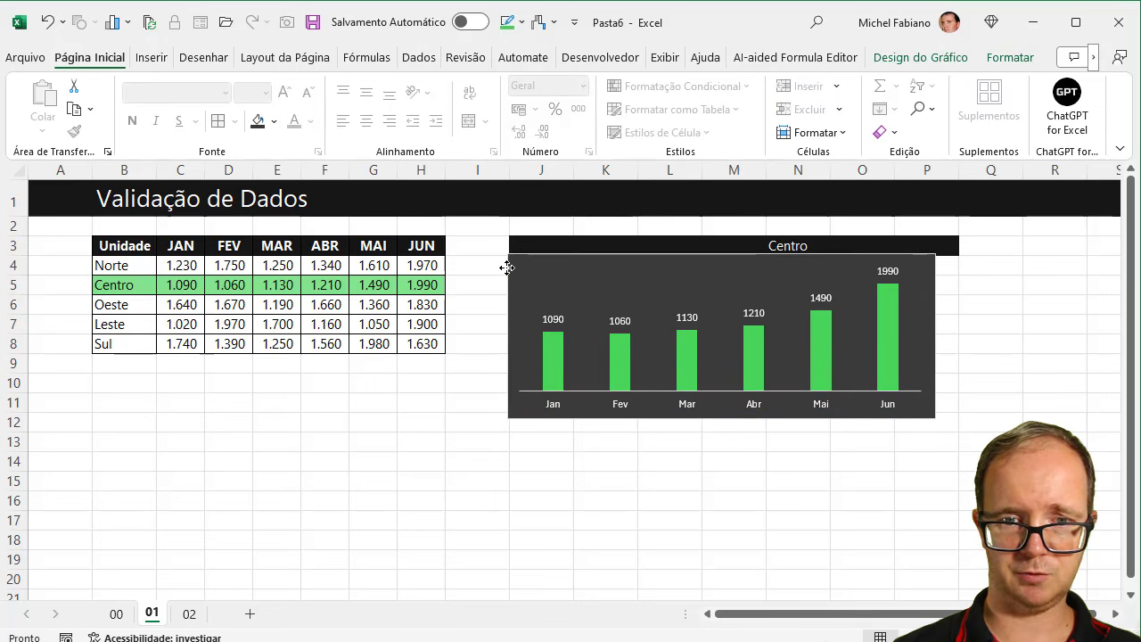
left_click_drag(506, 267, 508, 268)
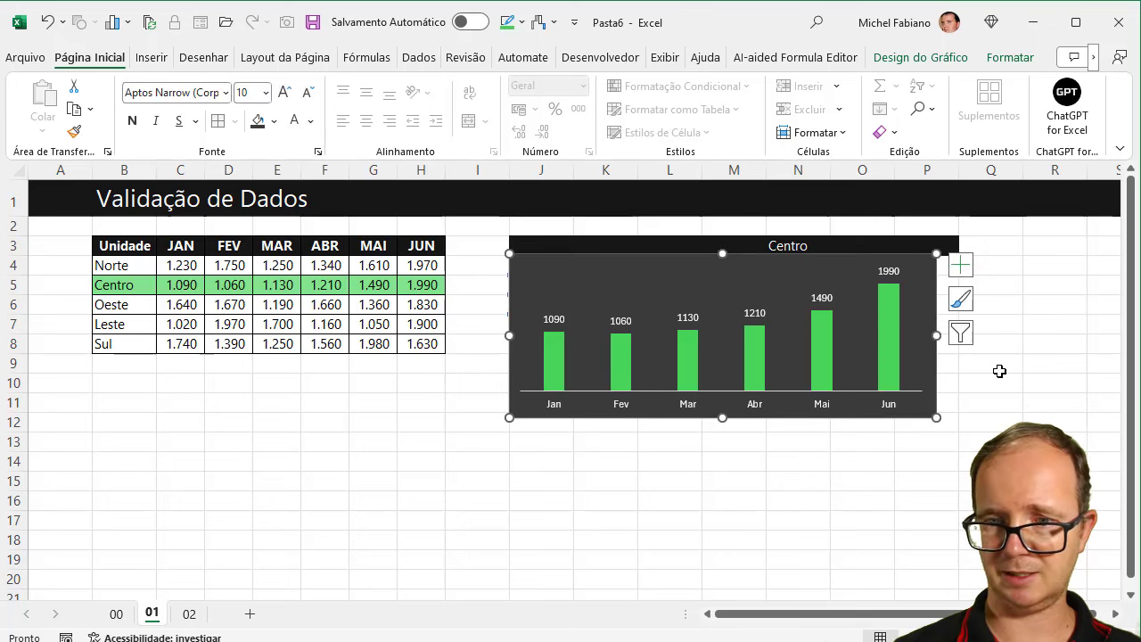
- Widen the chart to the band's right edge, shorten its height, and enlarge the plot area
left_click_drag(939, 336, 957, 337)
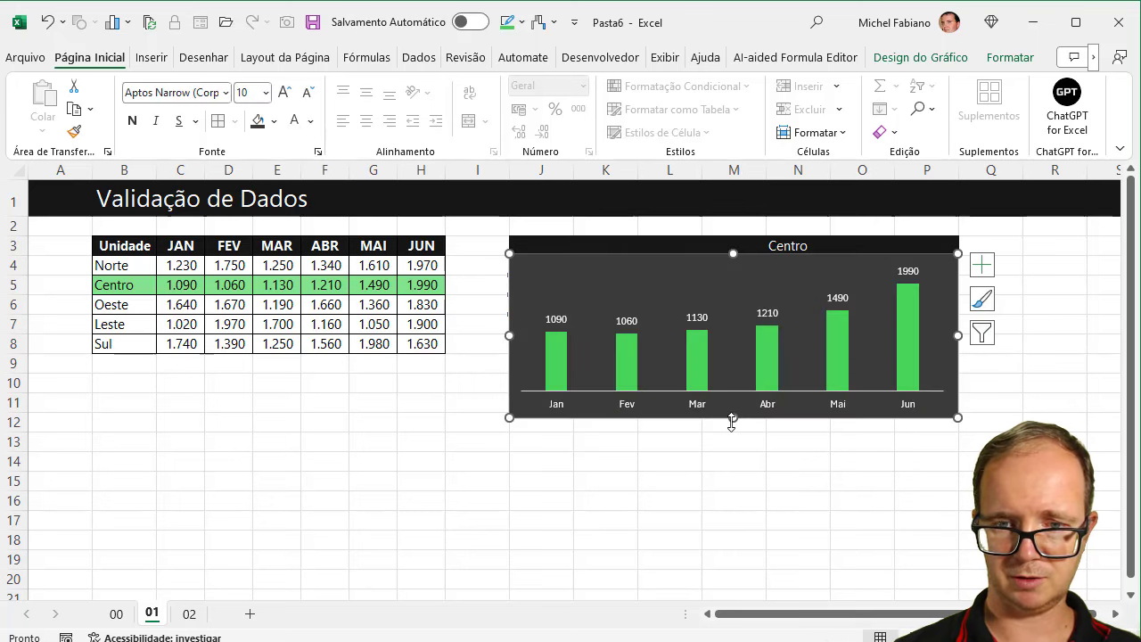
left_click_drag(732, 420, 731, 393)
left_click(703, 460)
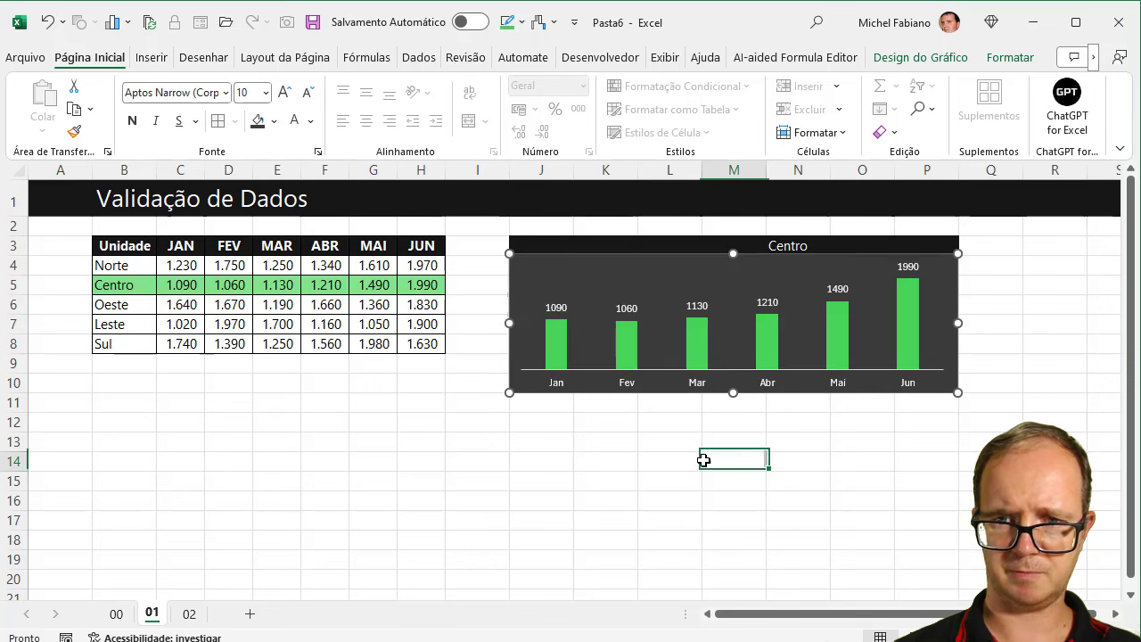
left_click(665, 262)
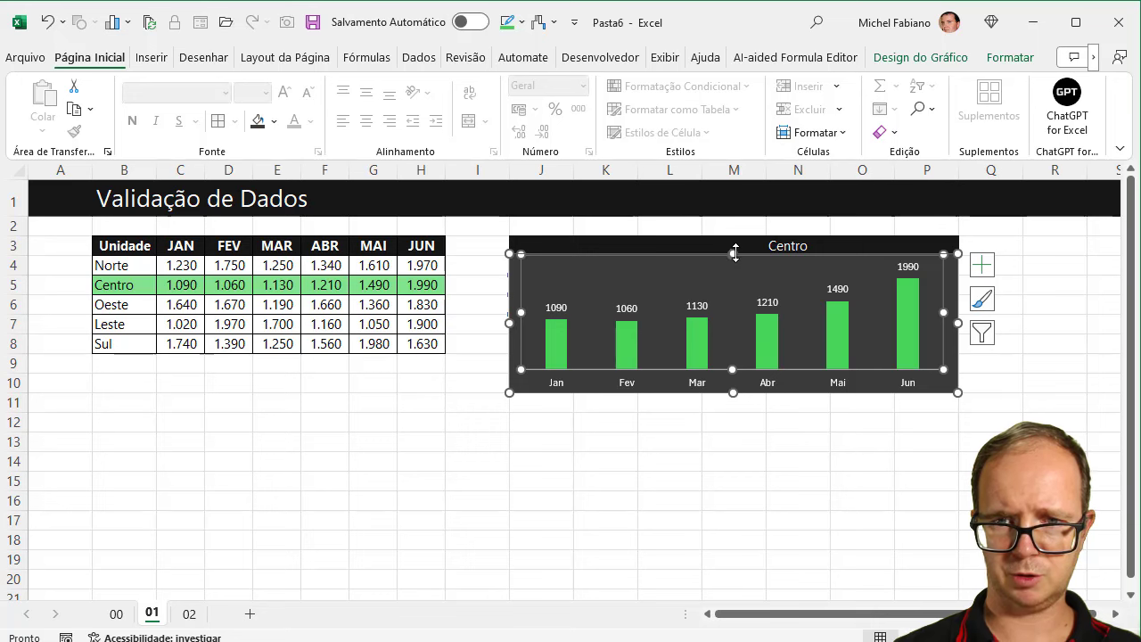
left_click_drag(734, 253, 732, 256)
left_click(1025, 265)
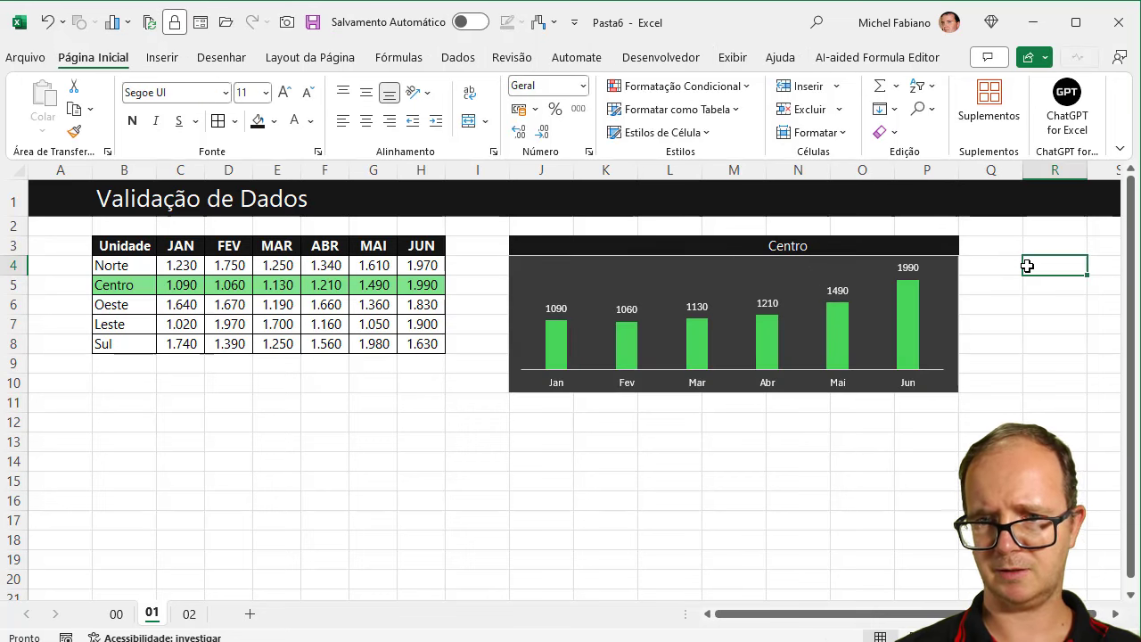
left_click(541, 246)
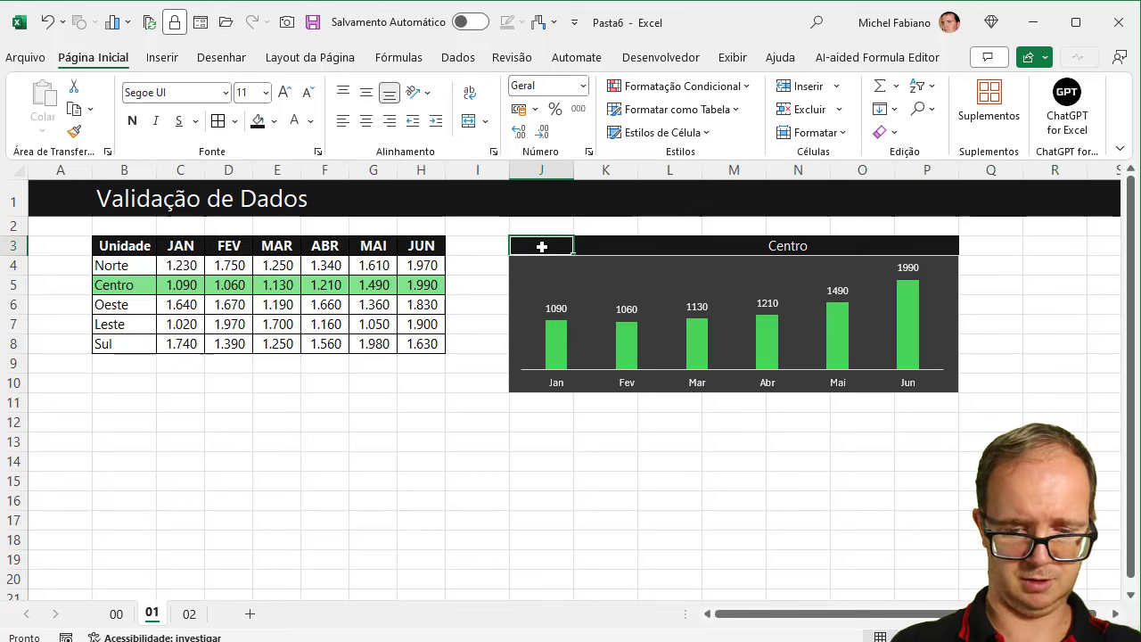
- Enter the title 'Análise de Produção' in J3
type("Análise de Produç")
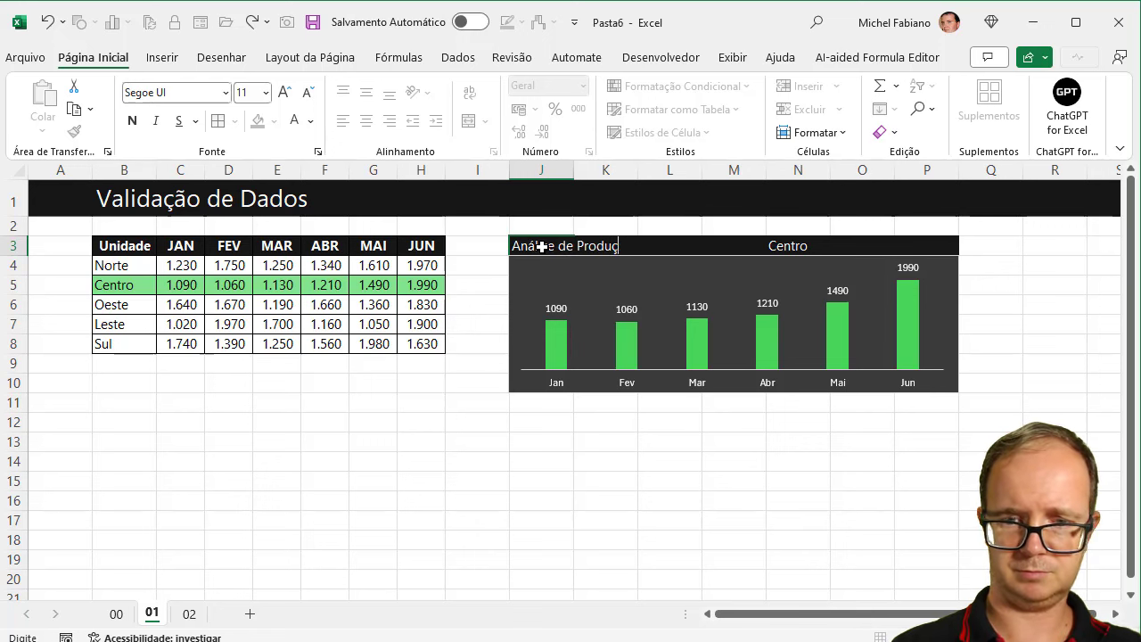
type("ão:")
key("Return")
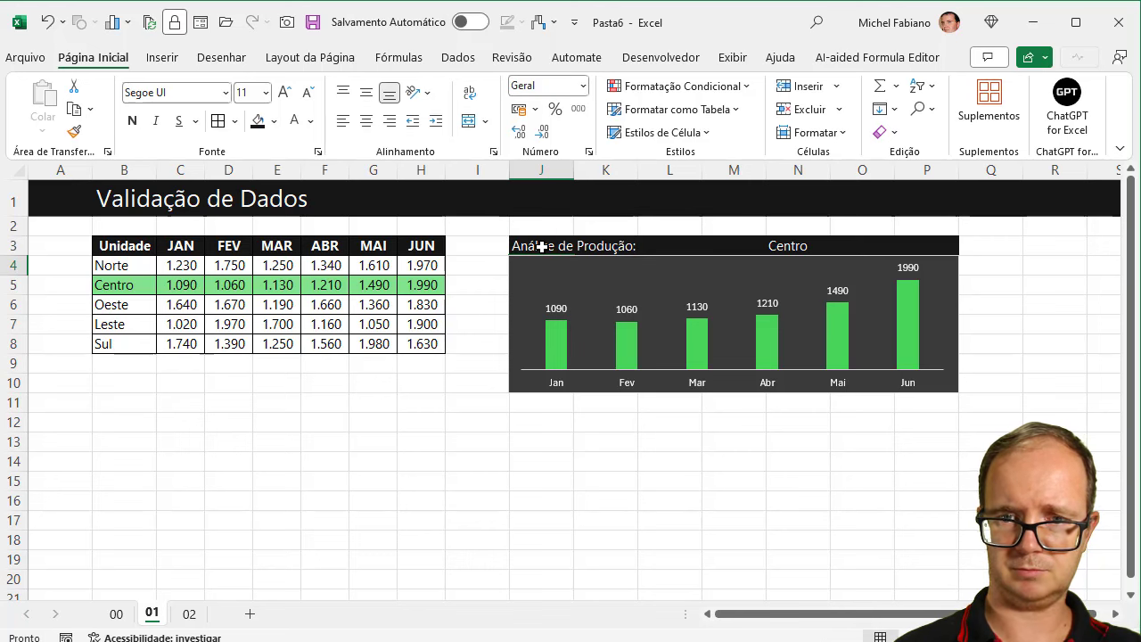
key("Up")
key("Right")
key("Right")
key("Right")
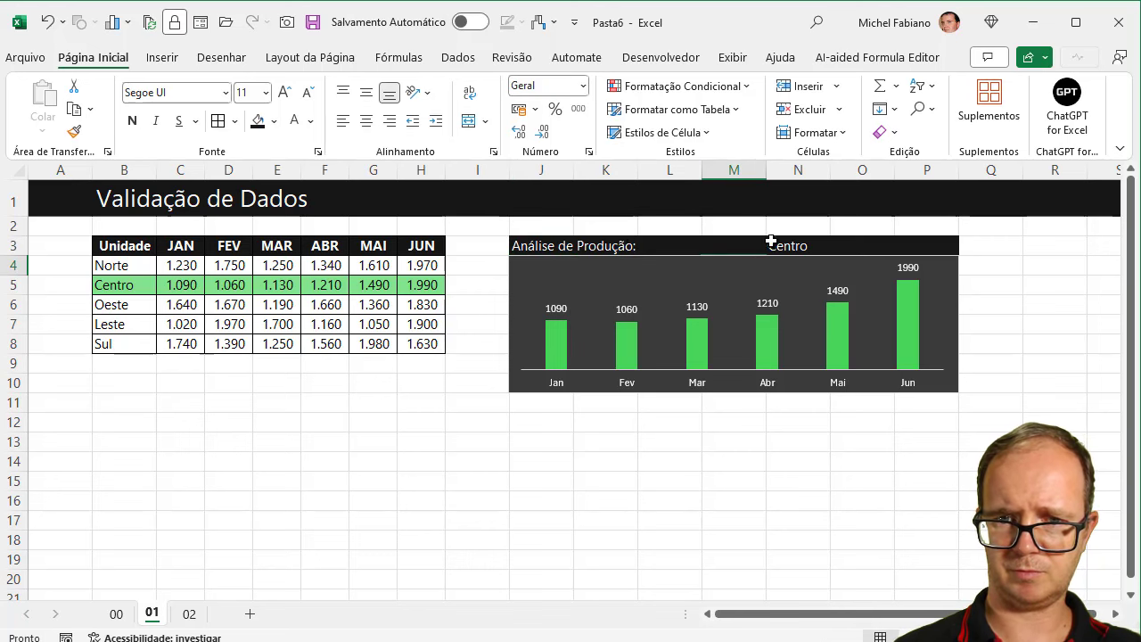
- Touch up the J3 title, then type 'Unidade:' into M3
left_click(592, 242)
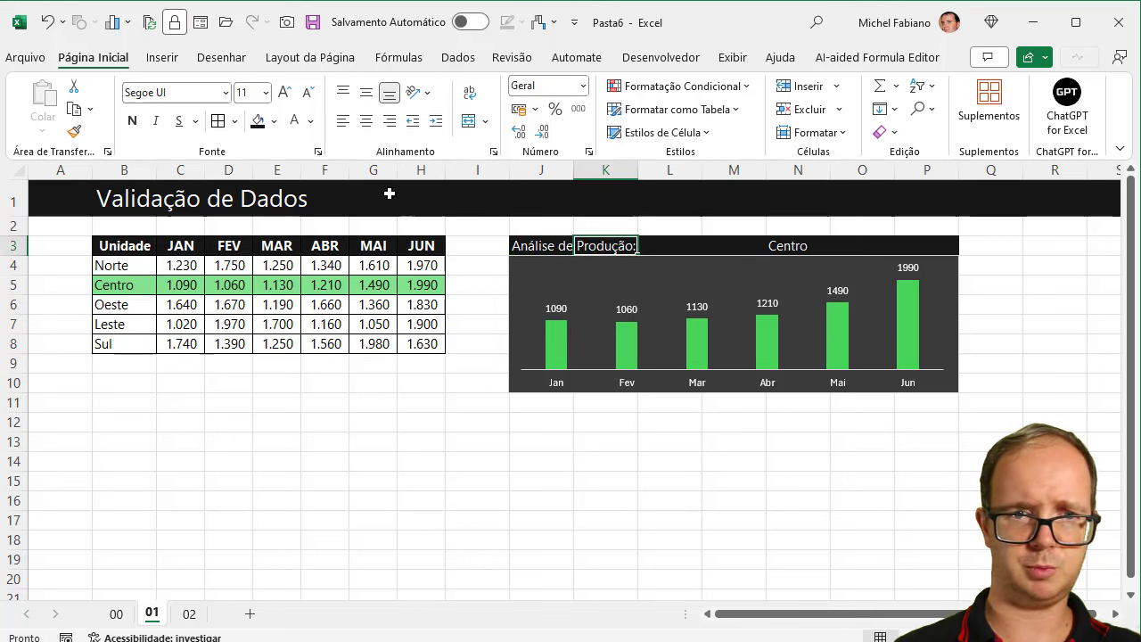
left_click(540, 248)
double_click(537, 248)
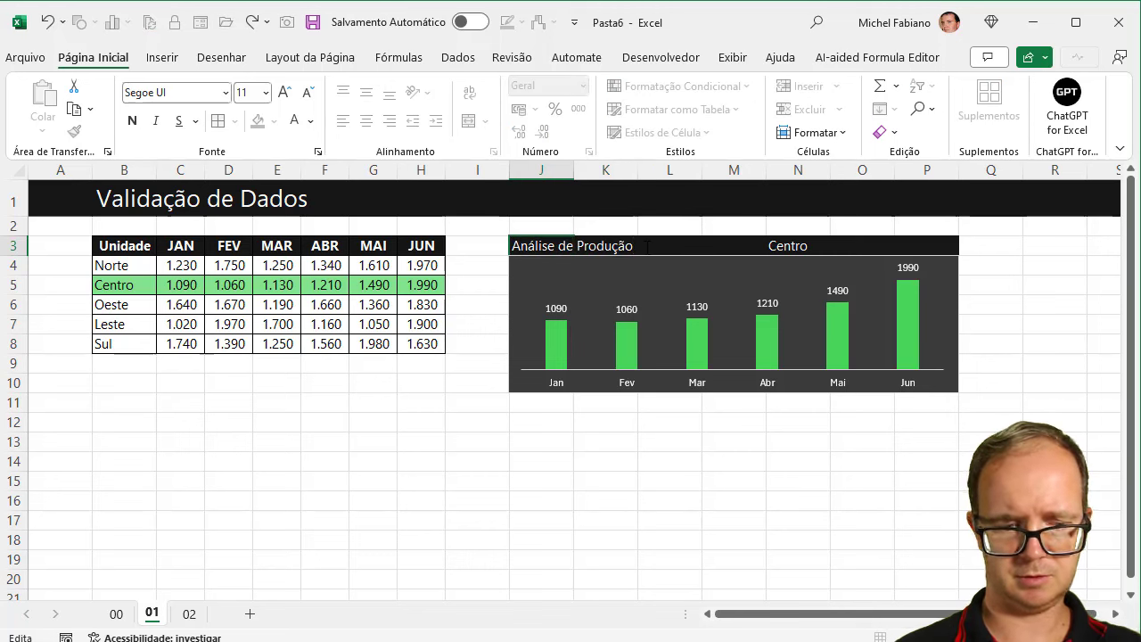
key("Tab")
key("Right")
key("Right")
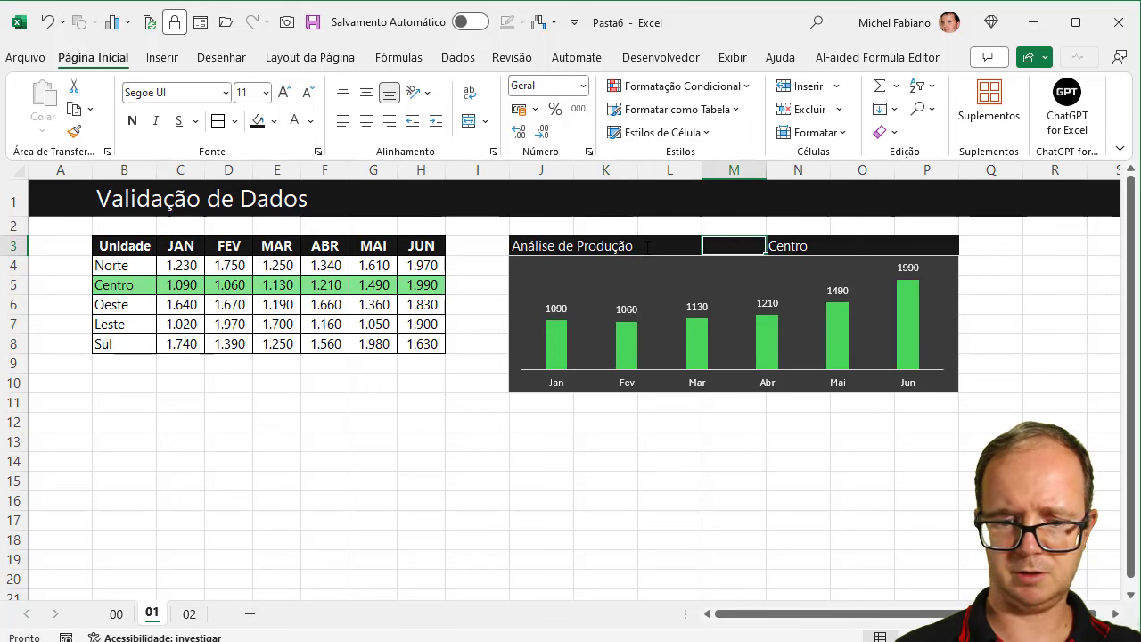
type("Unid")
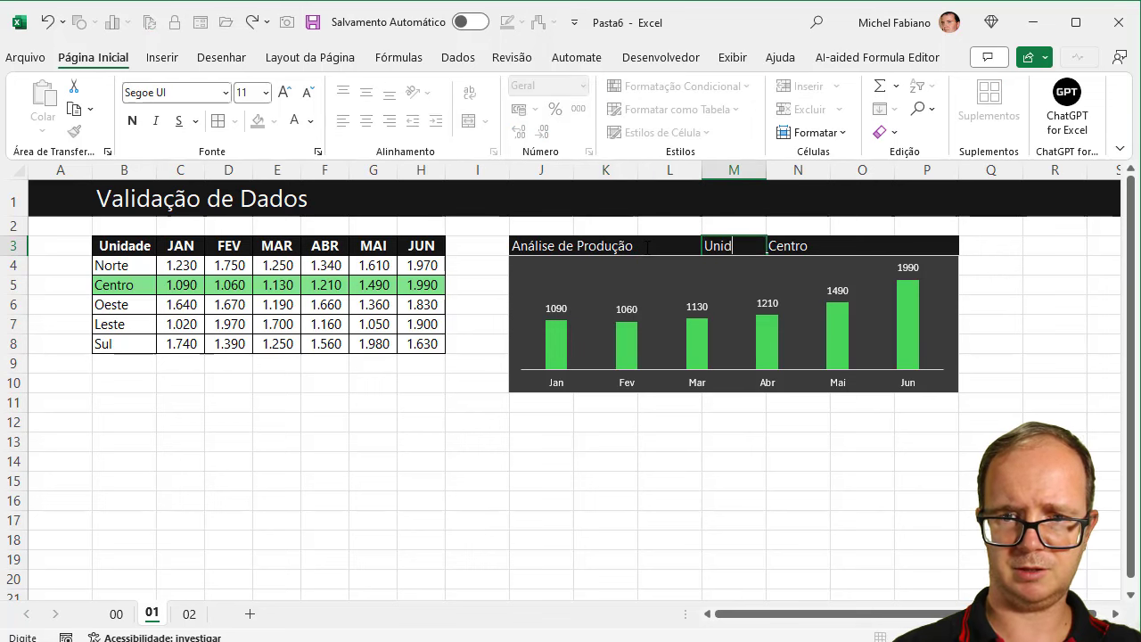
type("ade:")
- Commit 'Unidade:' and decrease the M3:N3 font size to 10
key("Return")
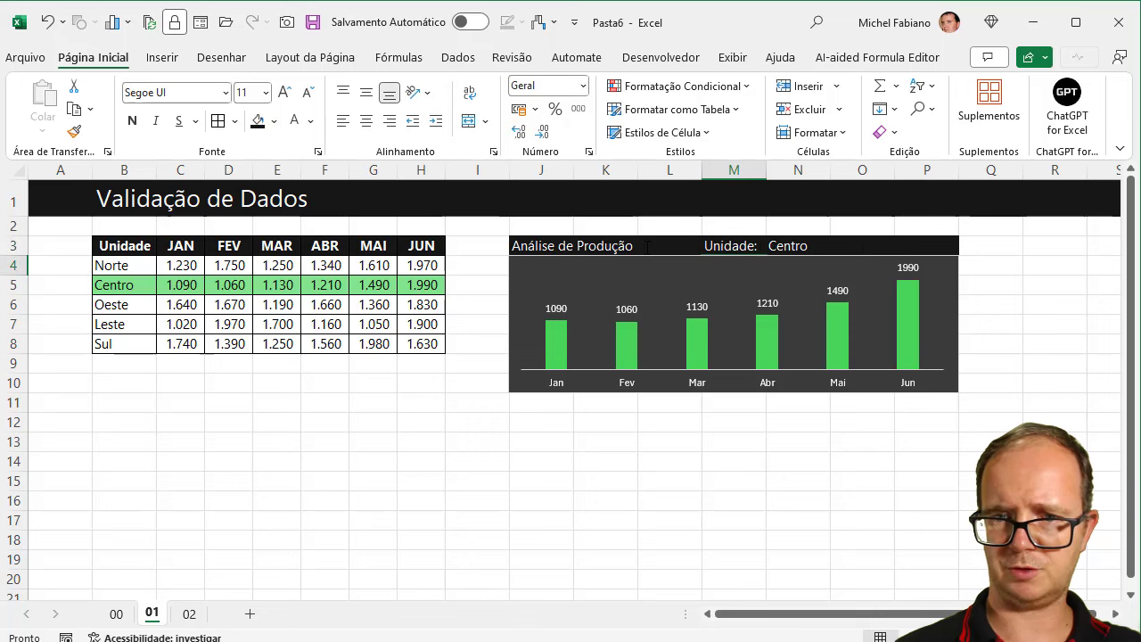
left_click(813, 243)
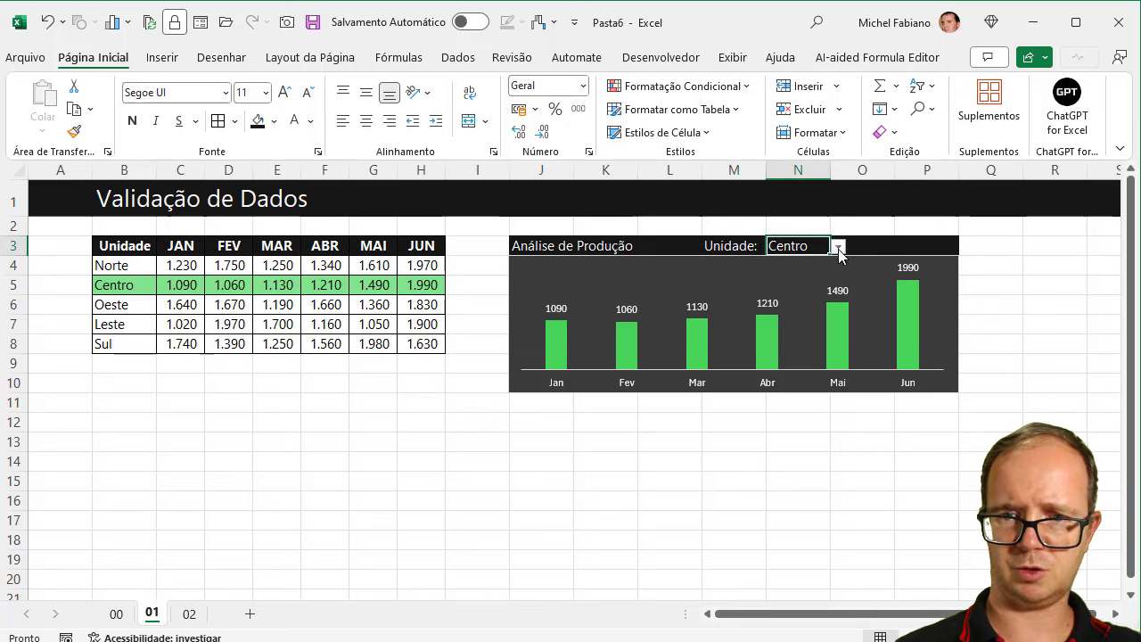
left_click_drag(719, 244, 767, 246)
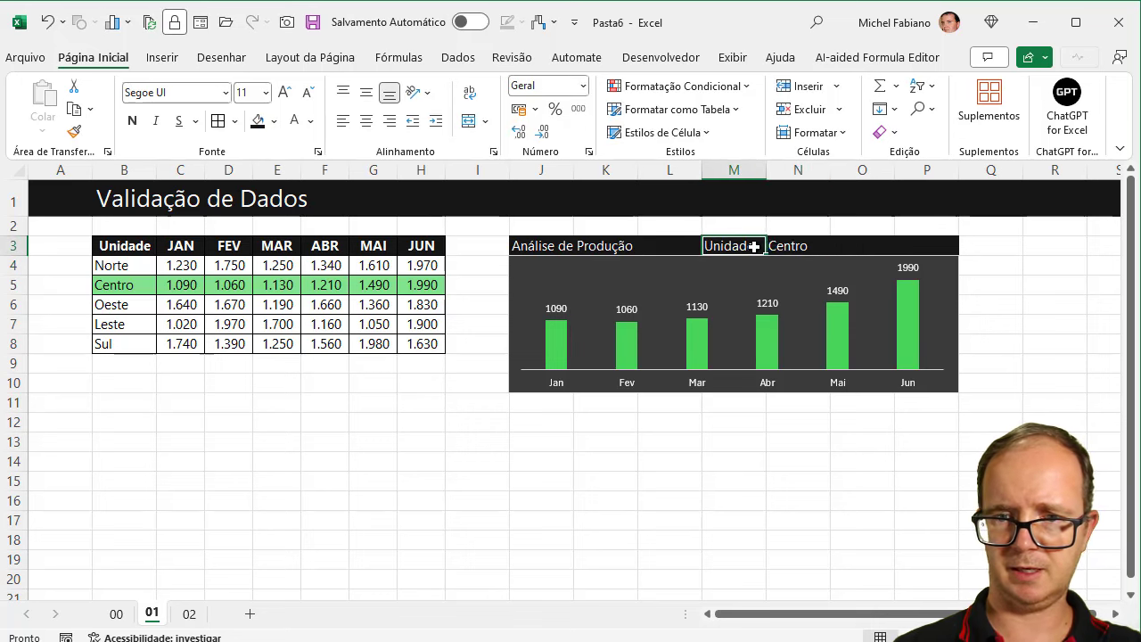
left_click(305, 98)
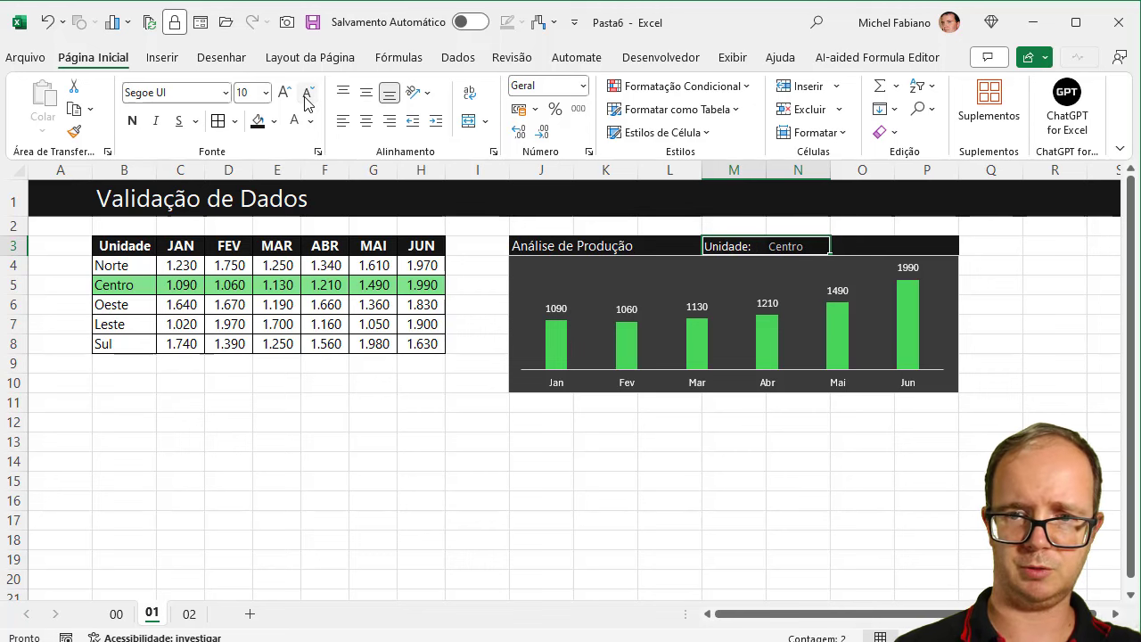
- Make the 'Análise de Produção' title in J3 size 12 and bold
left_click(557, 246)
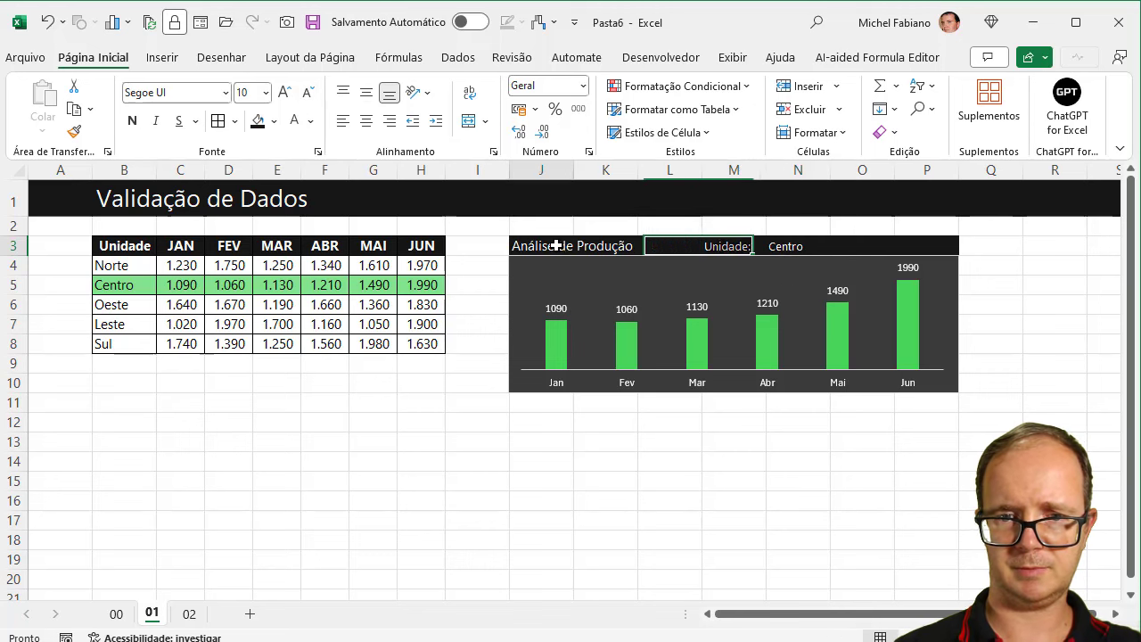
left_click(283, 92)
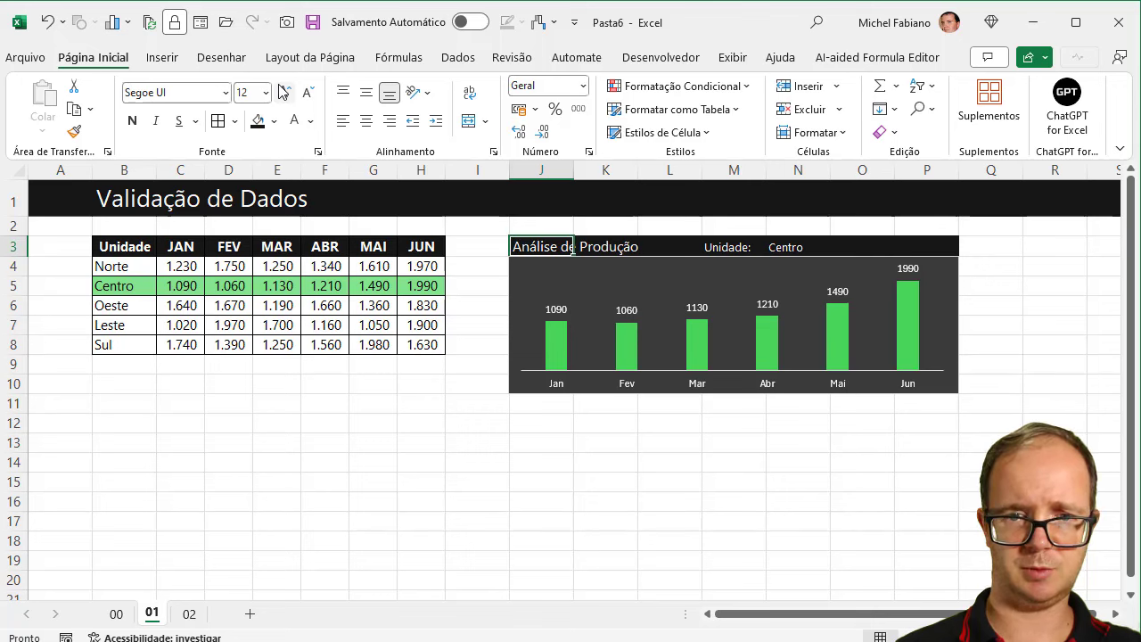
left_click(132, 120)
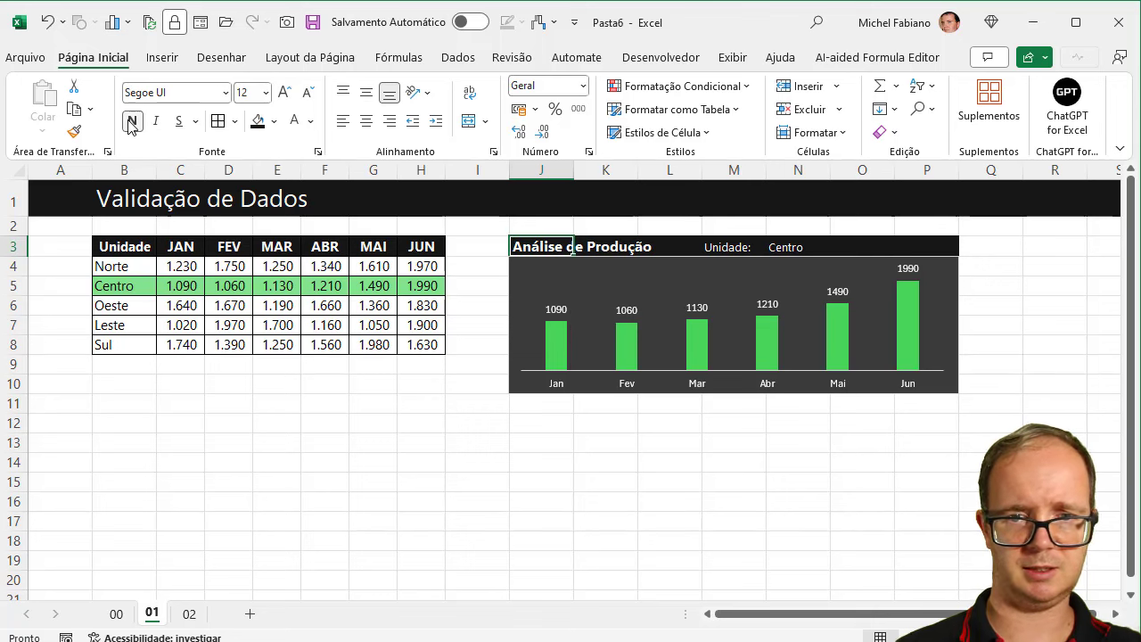
left_click(496, 480)
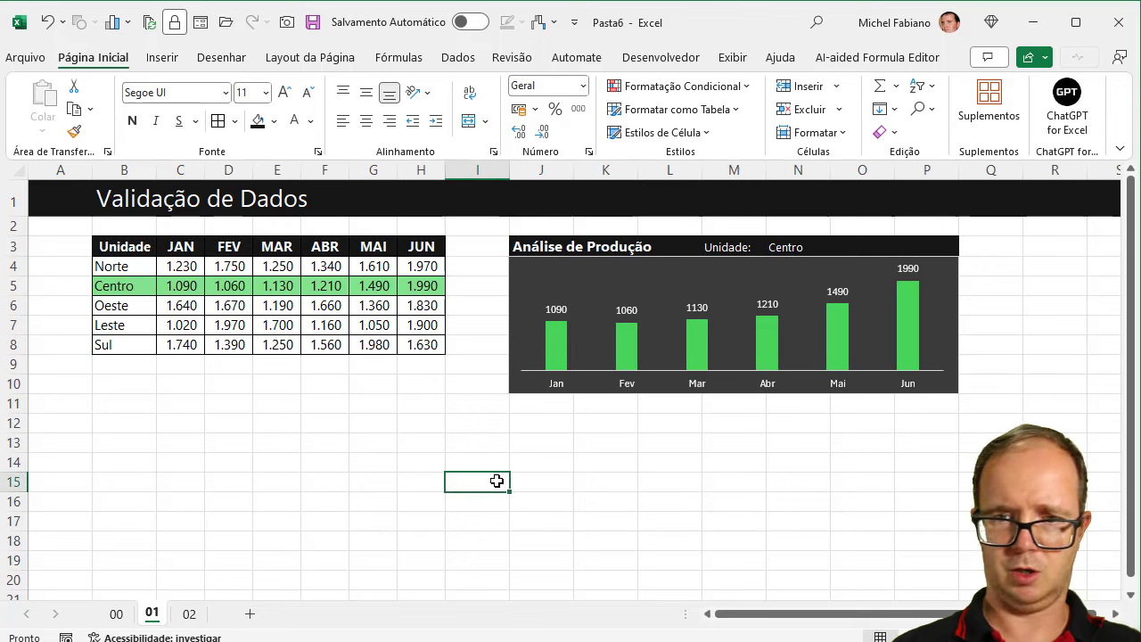
- Switch the N3 dropdown through Norte, Oeste and Leste, finishing on Sul
left_click(810, 249)
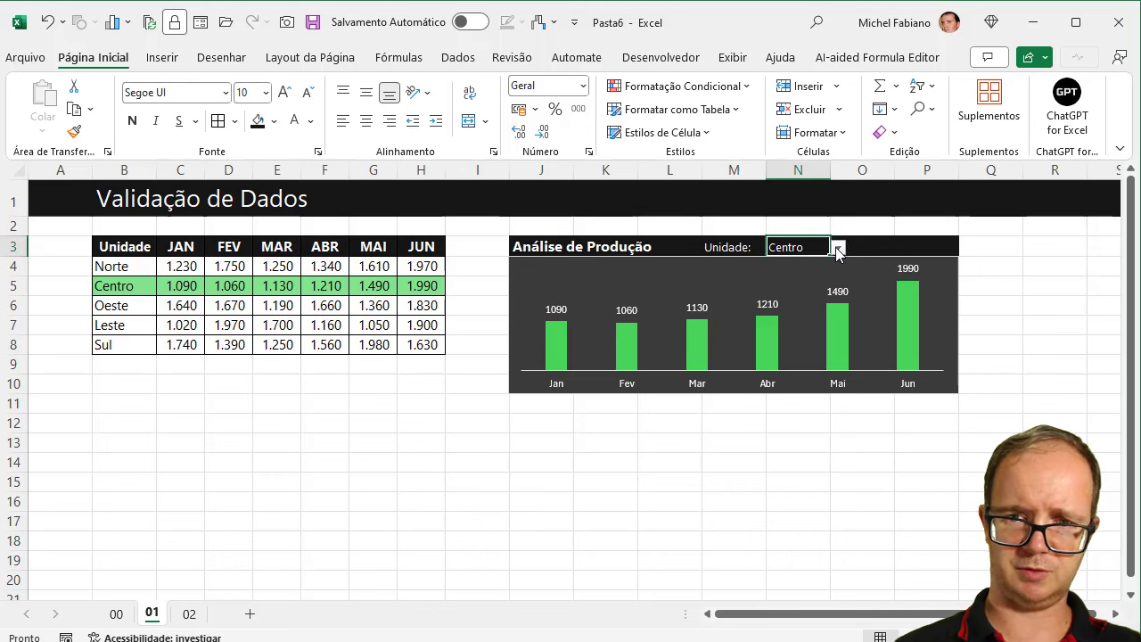
left_click(838, 247)
left_click(786, 265)
left_click(839, 247)
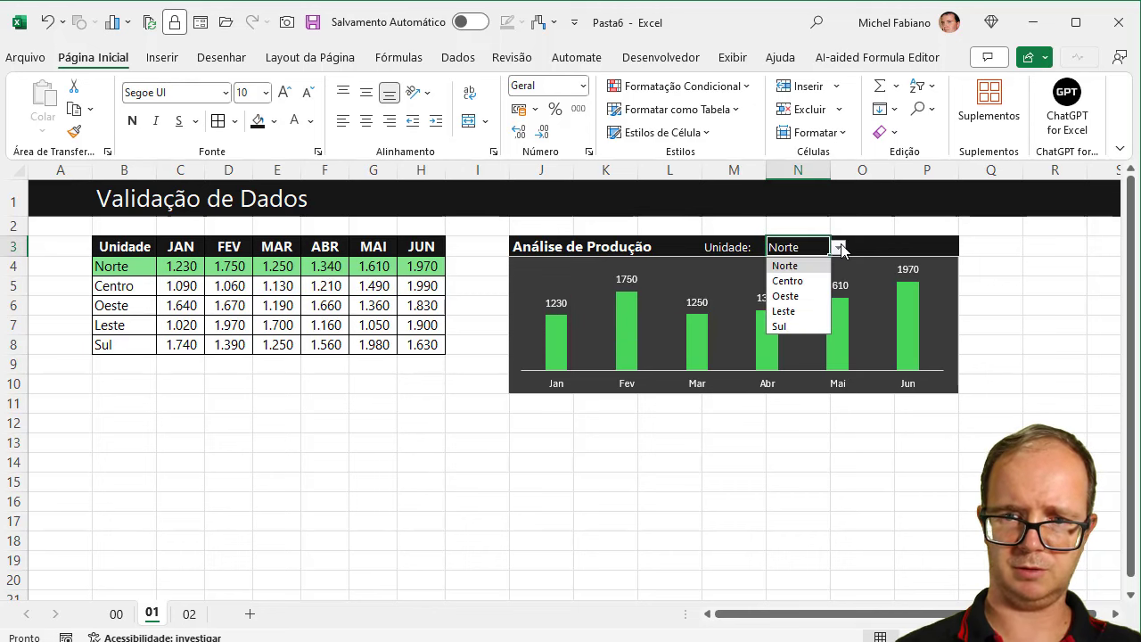
left_click(811, 298)
left_click(839, 248)
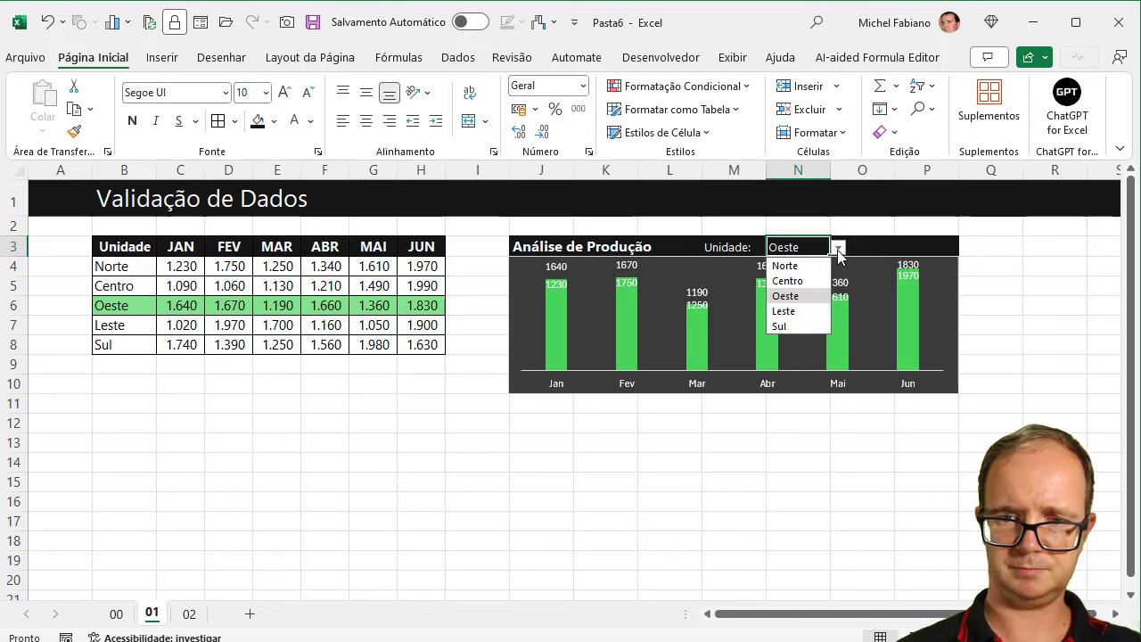
left_click(802, 312)
left_click(838, 248)
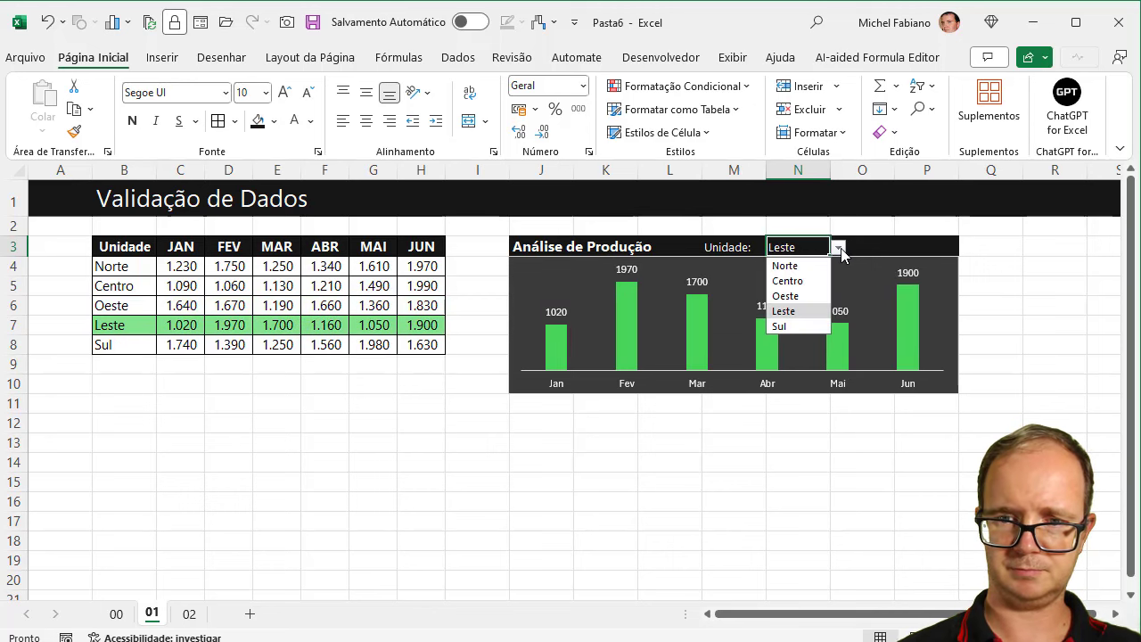
left_click(801, 326)
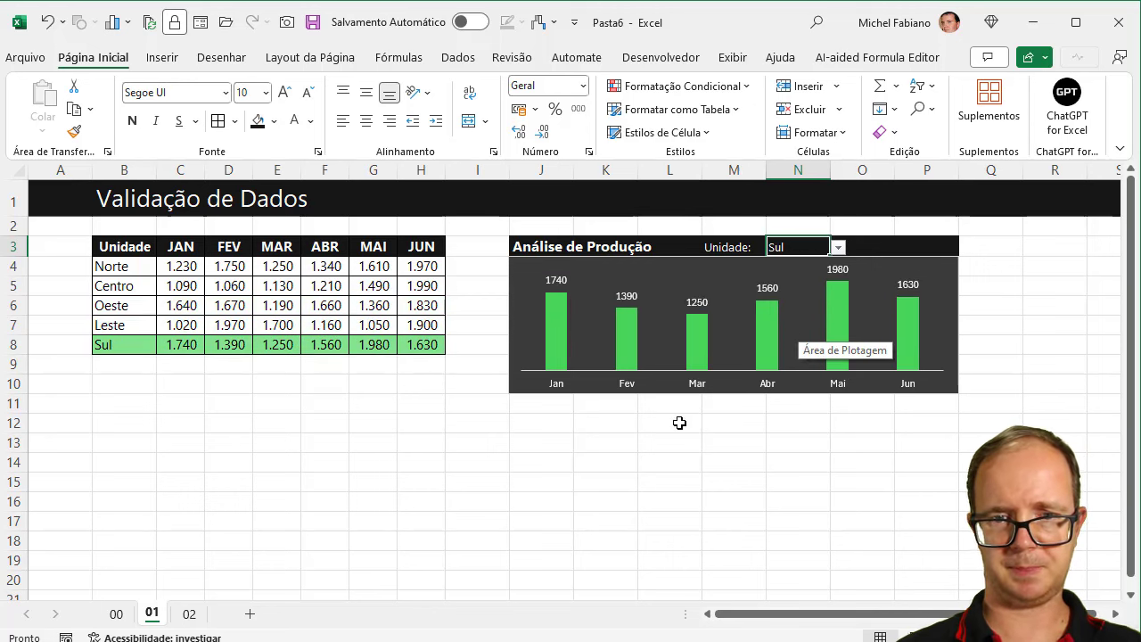
left_click(599, 496)
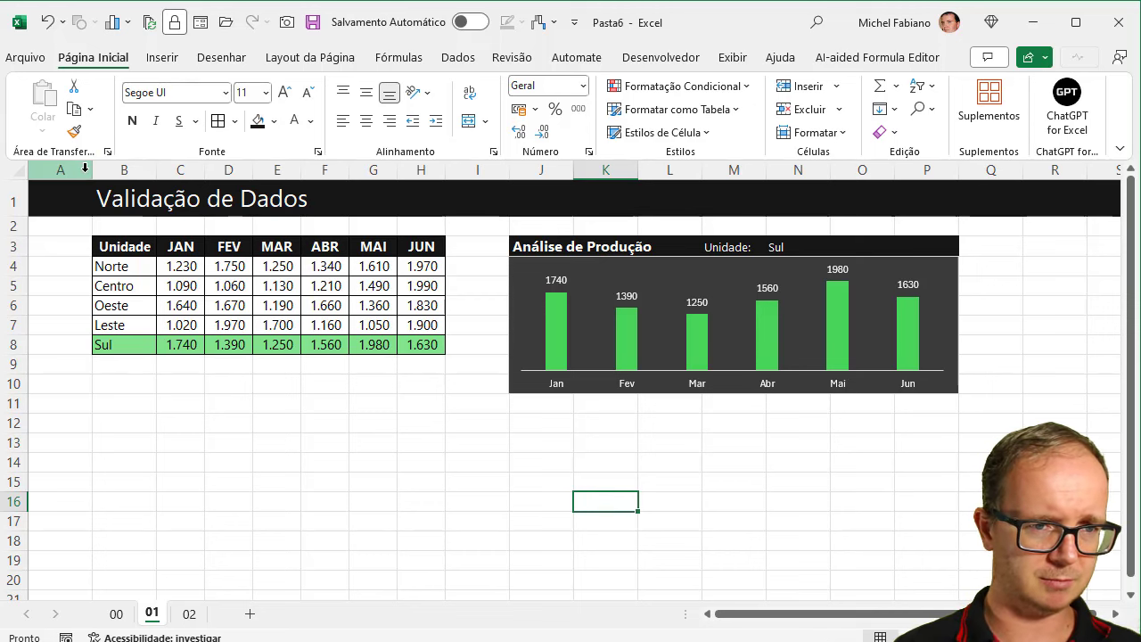
- Narrow column A to about 3,25 and shrink gap column I between table and chart
left_click_drag(92, 171, 50, 170)
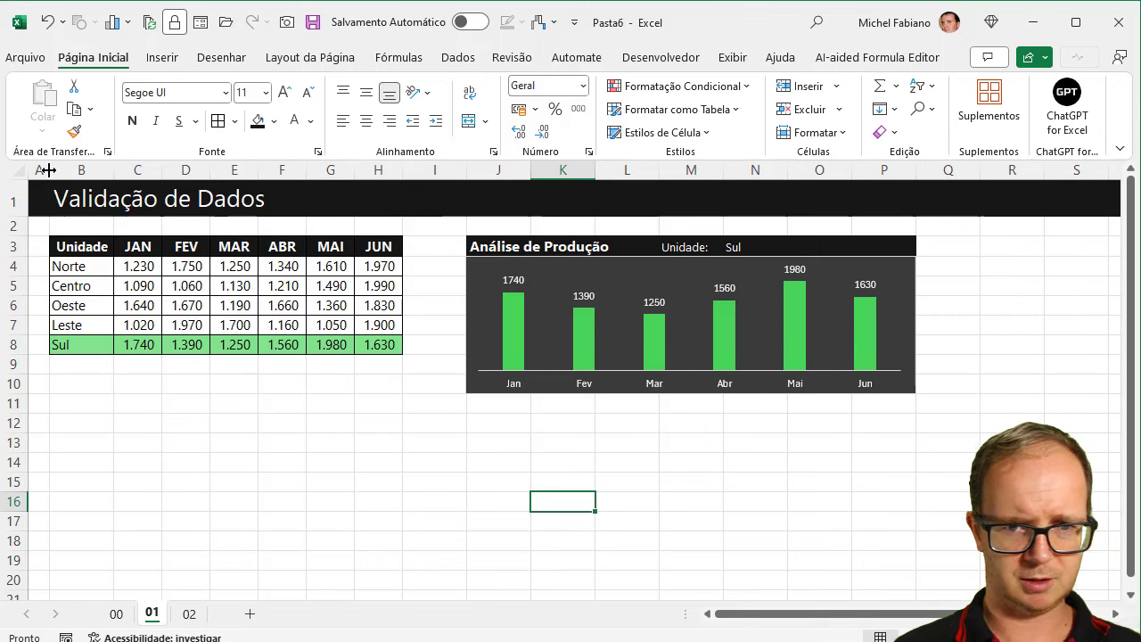
left_click_drag(466, 170, 442, 175)
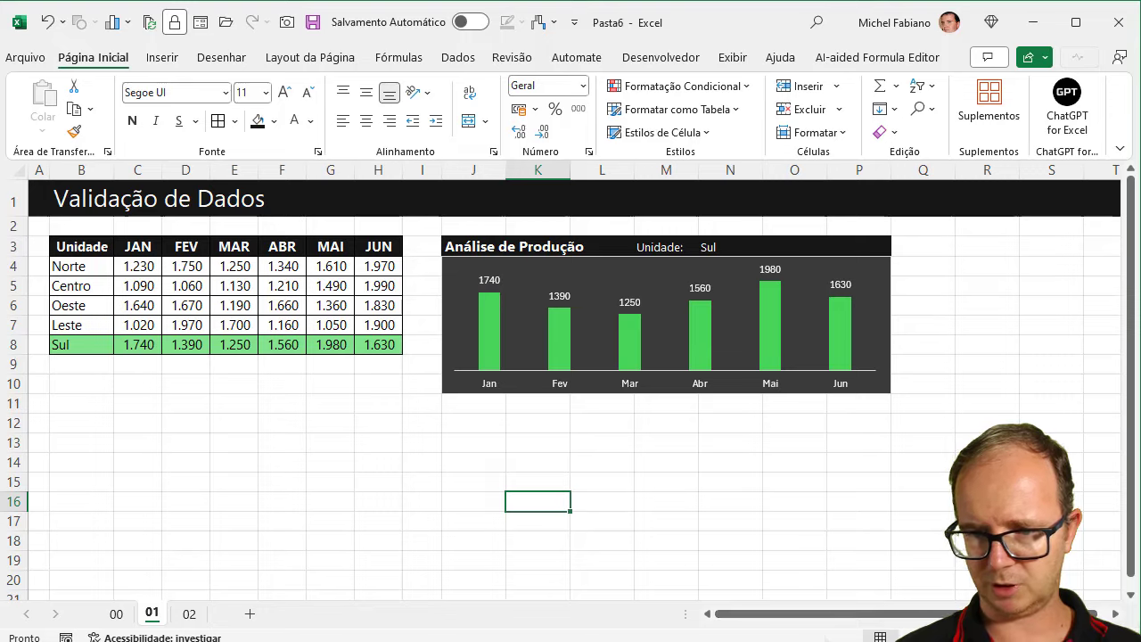
scroll(570, 383, "up", 2)
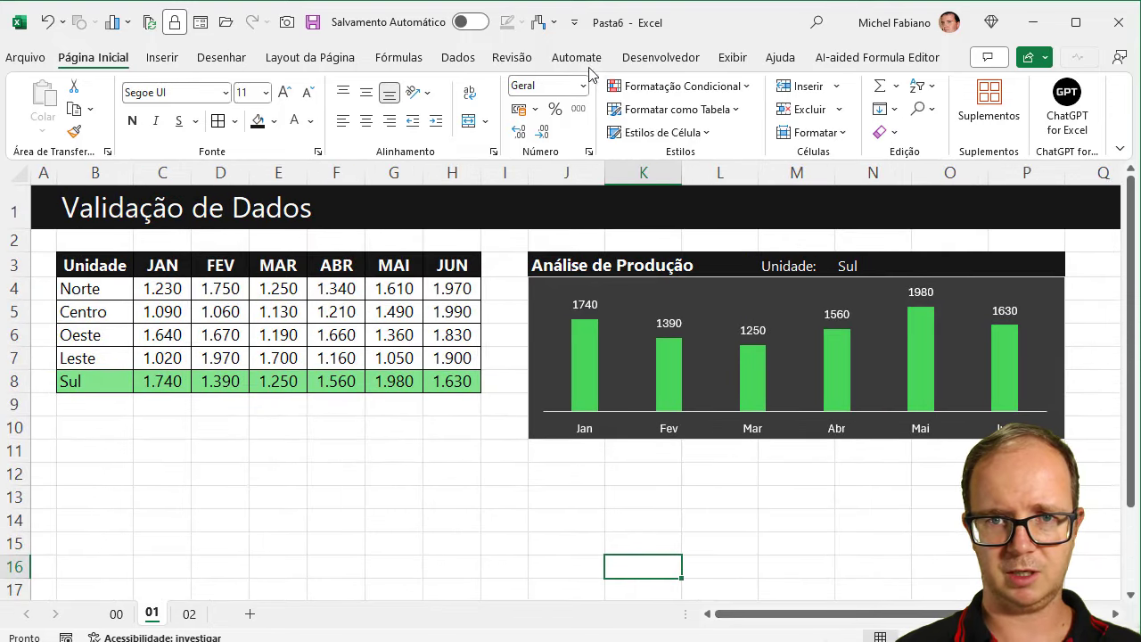
- Hide the worksheet gridlines by unchecking Linhas de Grade under Exibir > Mostrar
left_click(730, 59)
left_click(498, 114)
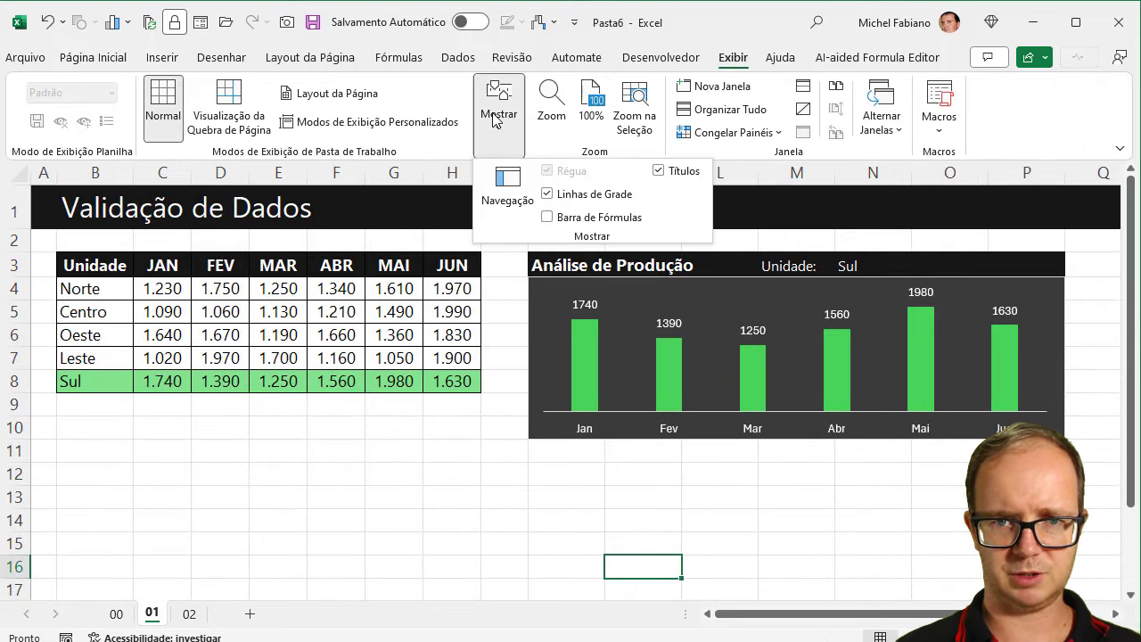
left_click(547, 195)
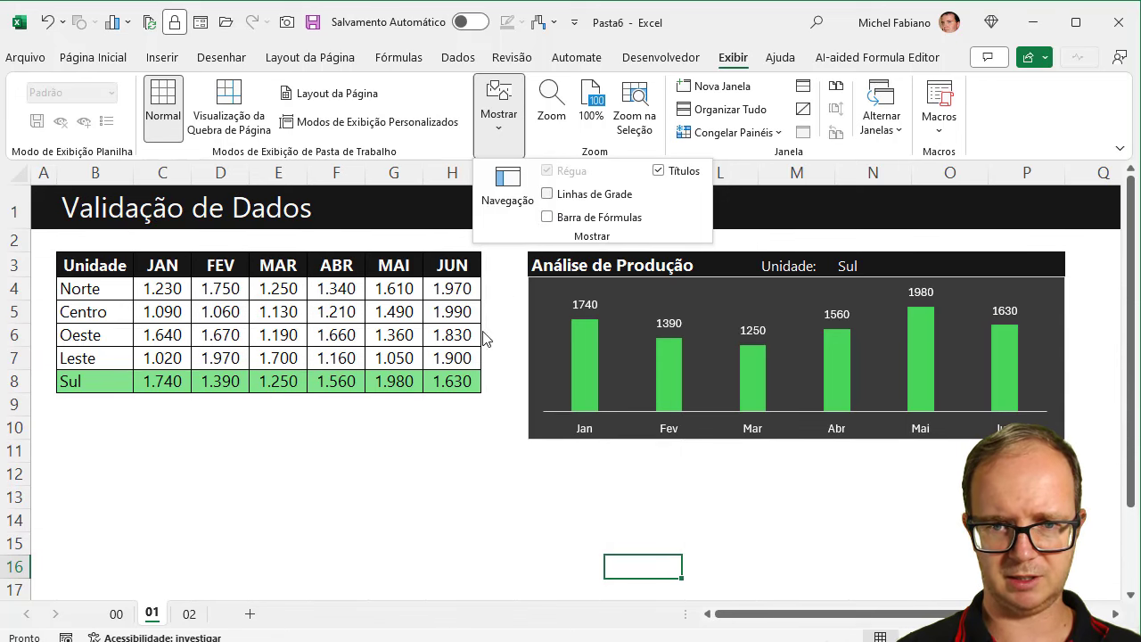
left_click(444, 438)
- Set the N3 unit to Norte so the chart plots 1230 to 1970
left_click(855, 266)
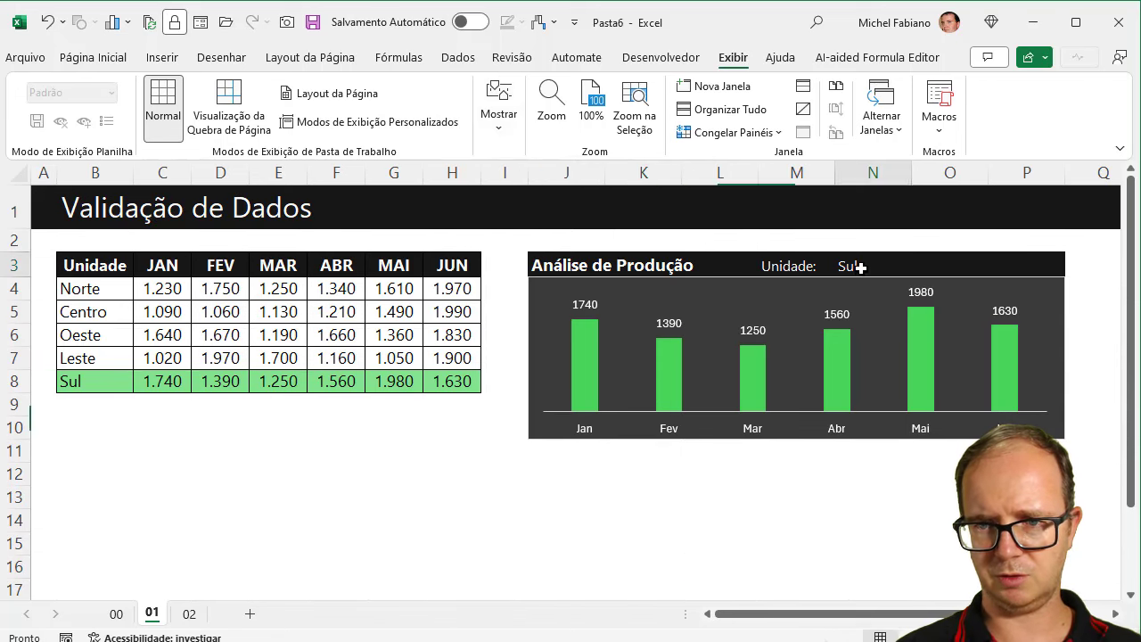
left_click(920, 267)
left_click(890, 285)
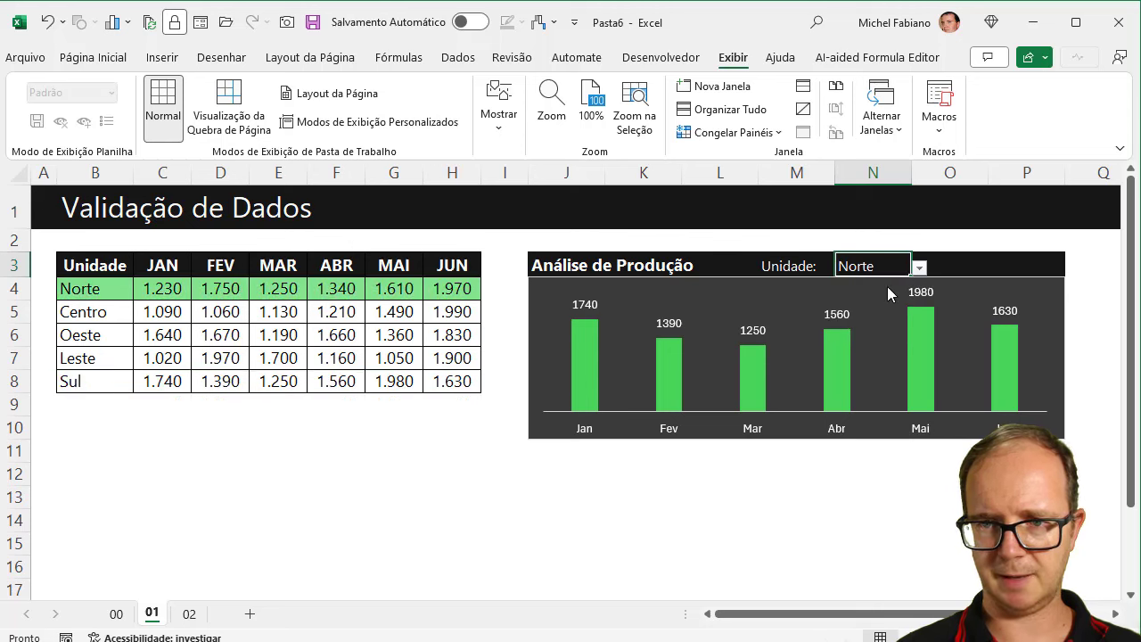
left_click(890, 239)
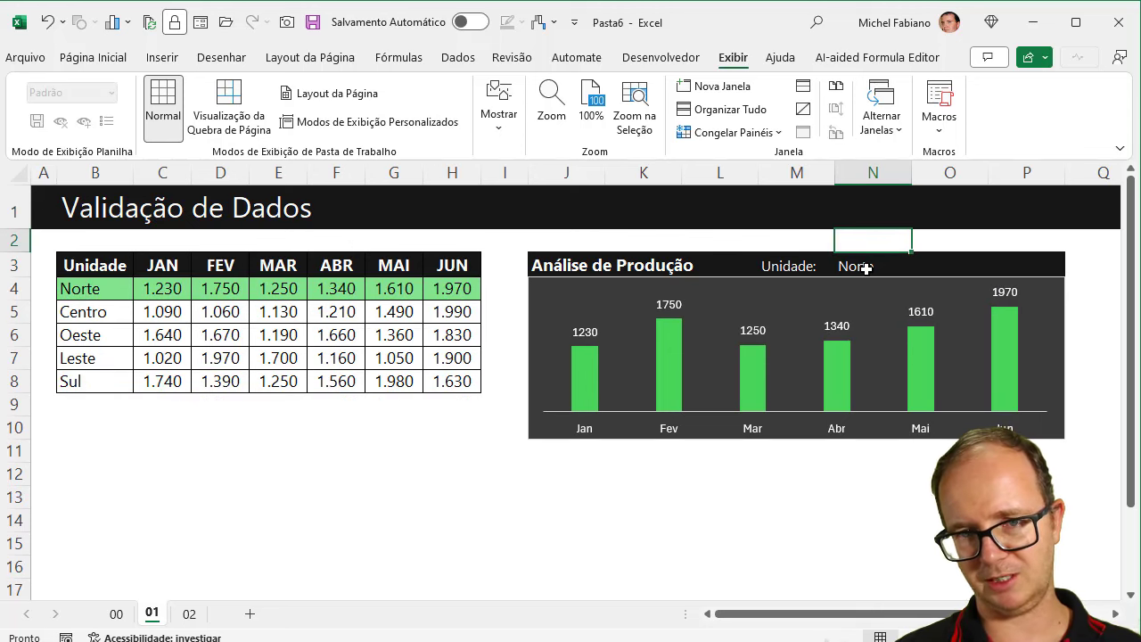
left_click(866, 268)
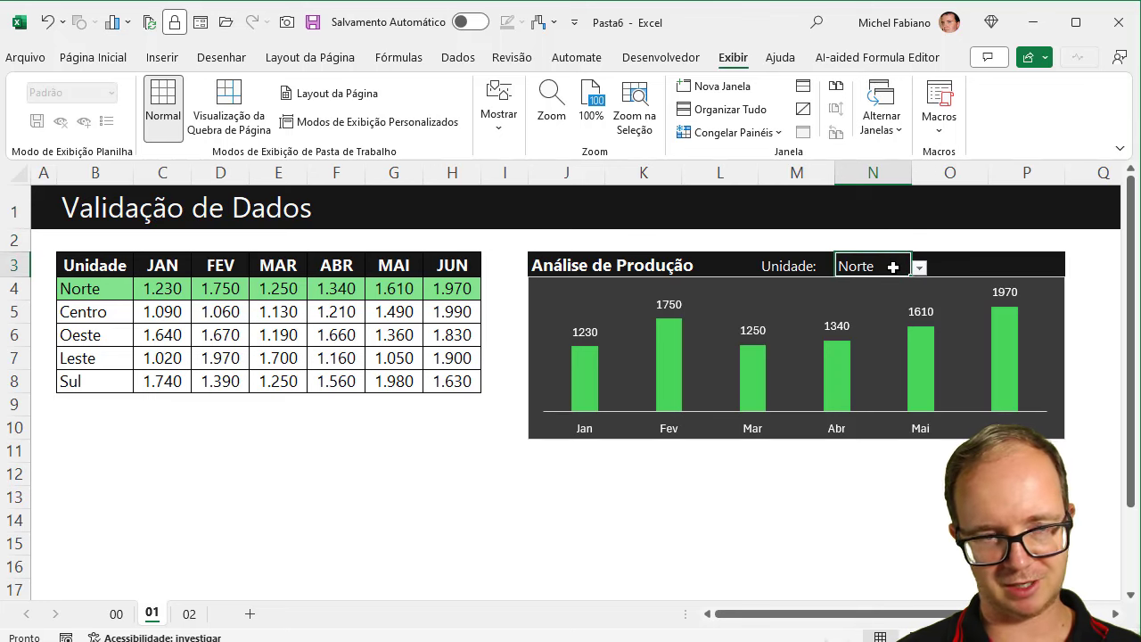
- Give cell N3 a dark grey fill matching the header band
left_click(92, 57)
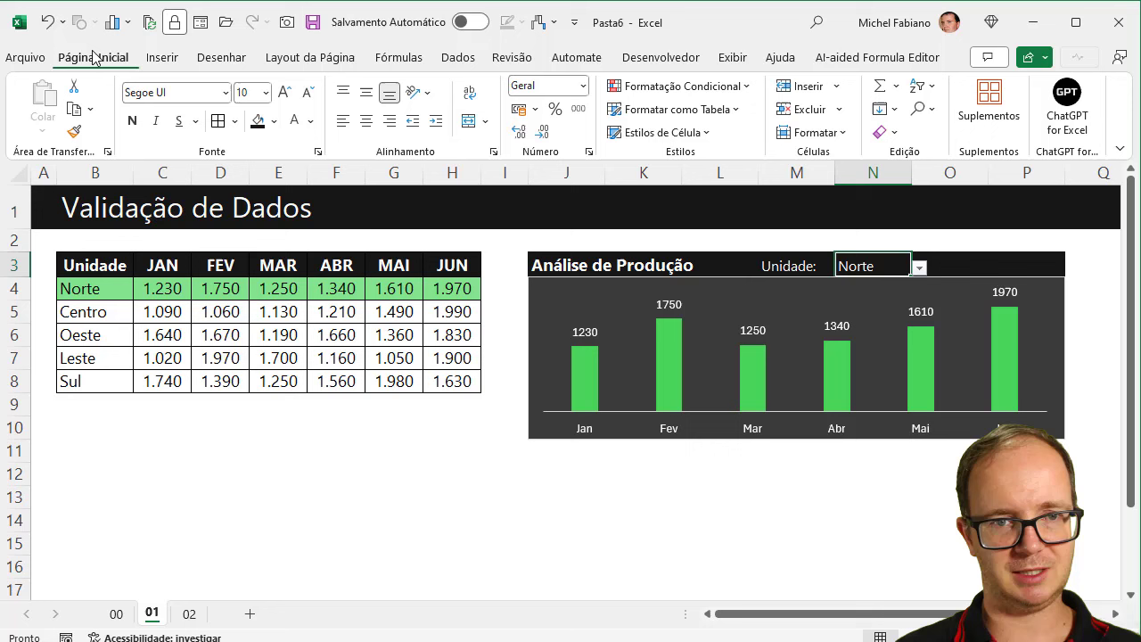
left_click(277, 122)
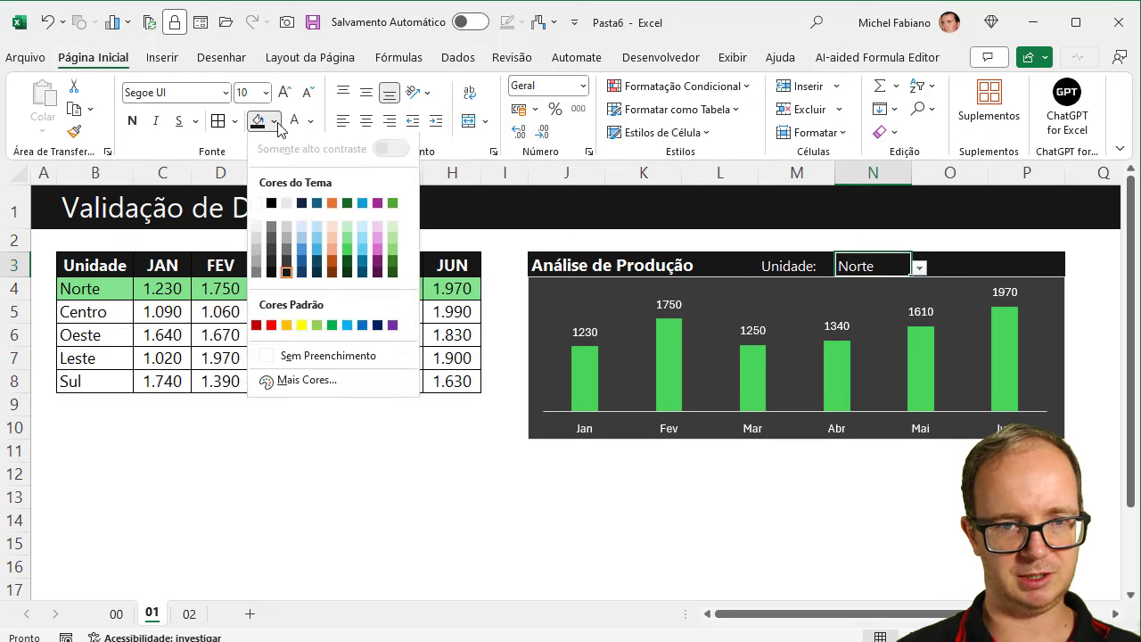
left_click(285, 269)
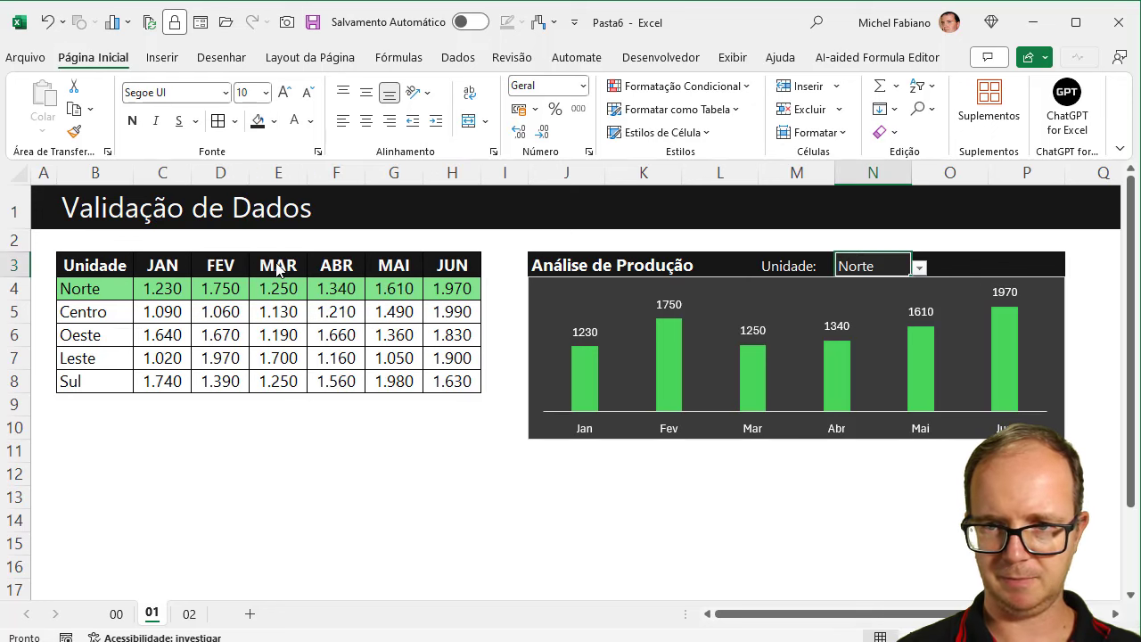
left_click(400, 434)
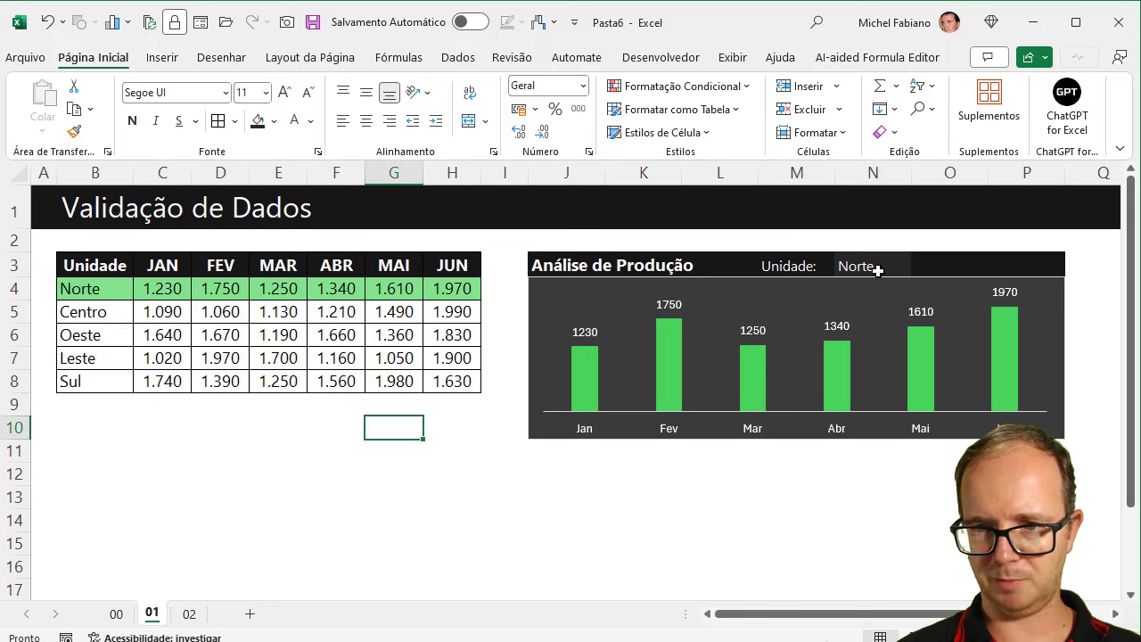
- Pick Centro, then Leste, in the N3 dropdown so the chart shows Leste's 1020–1900 values
left_click(880, 266)
left_click(918, 266)
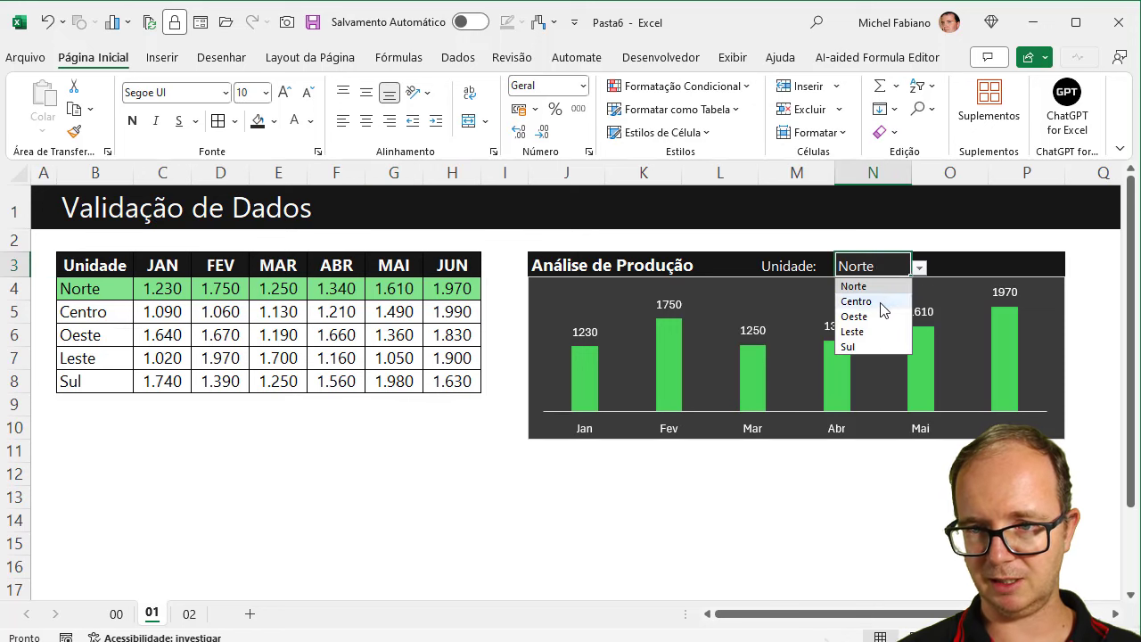
left_click(865, 300)
left_click(919, 268)
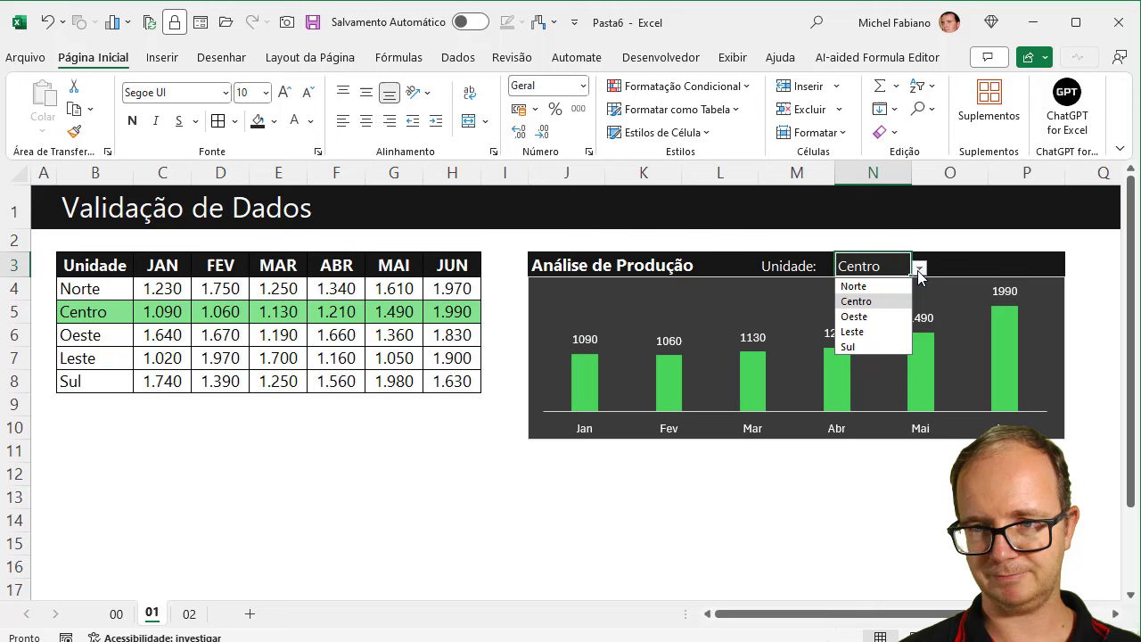
left_click(878, 330)
left_click(790, 479)
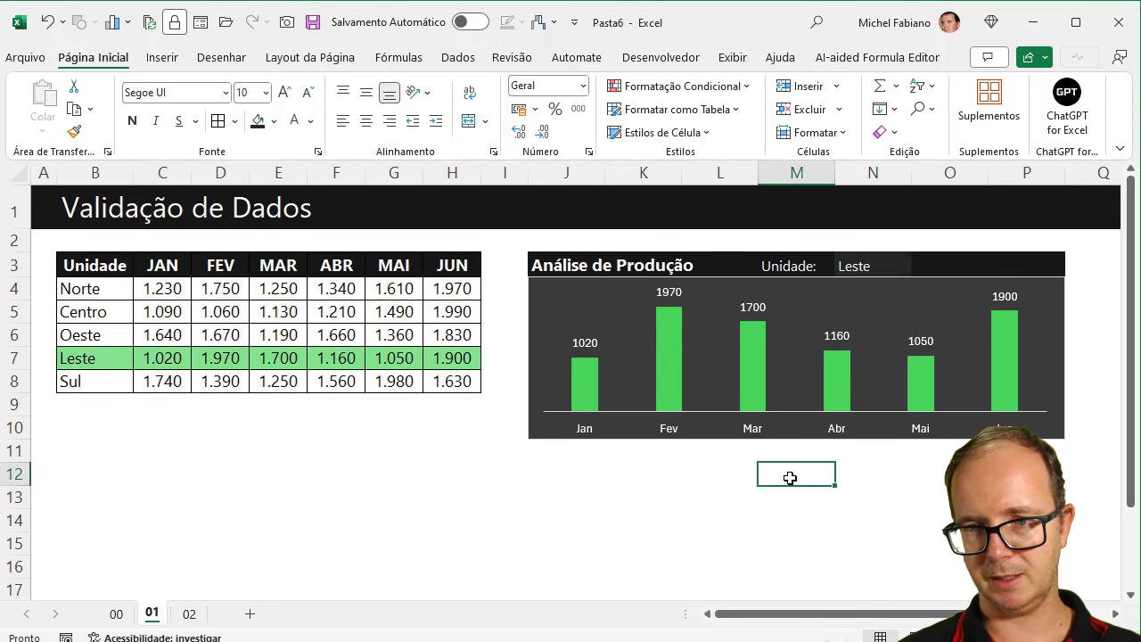
left_click(880, 264)
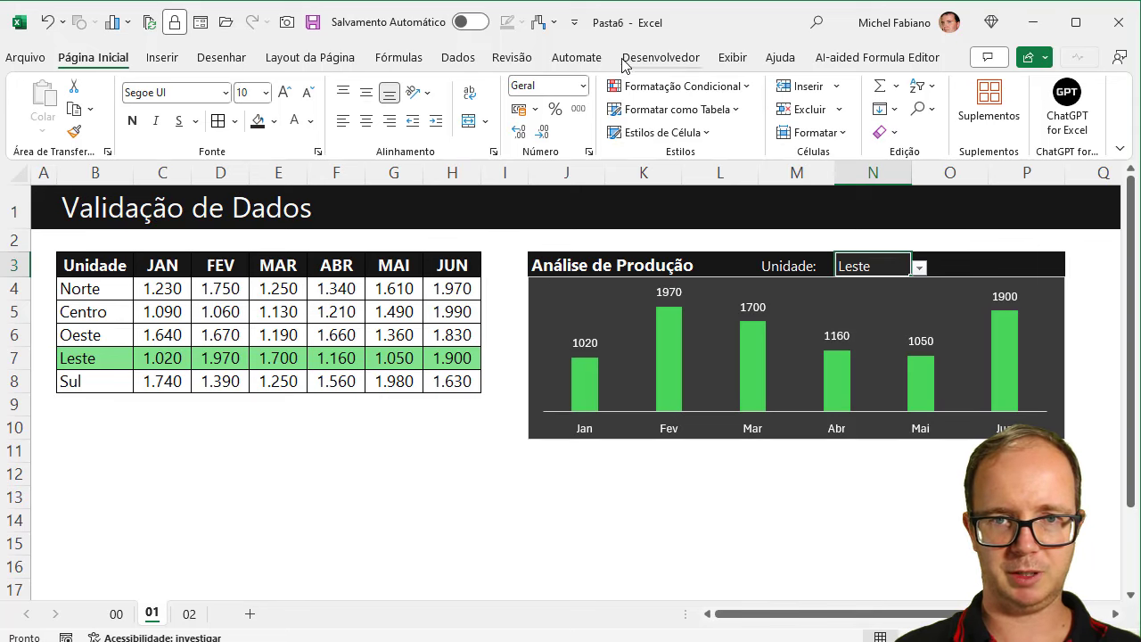
- Turn the formula bar back on through the Exibir > Mostrar options
left_click(721, 60)
left_click(498, 120)
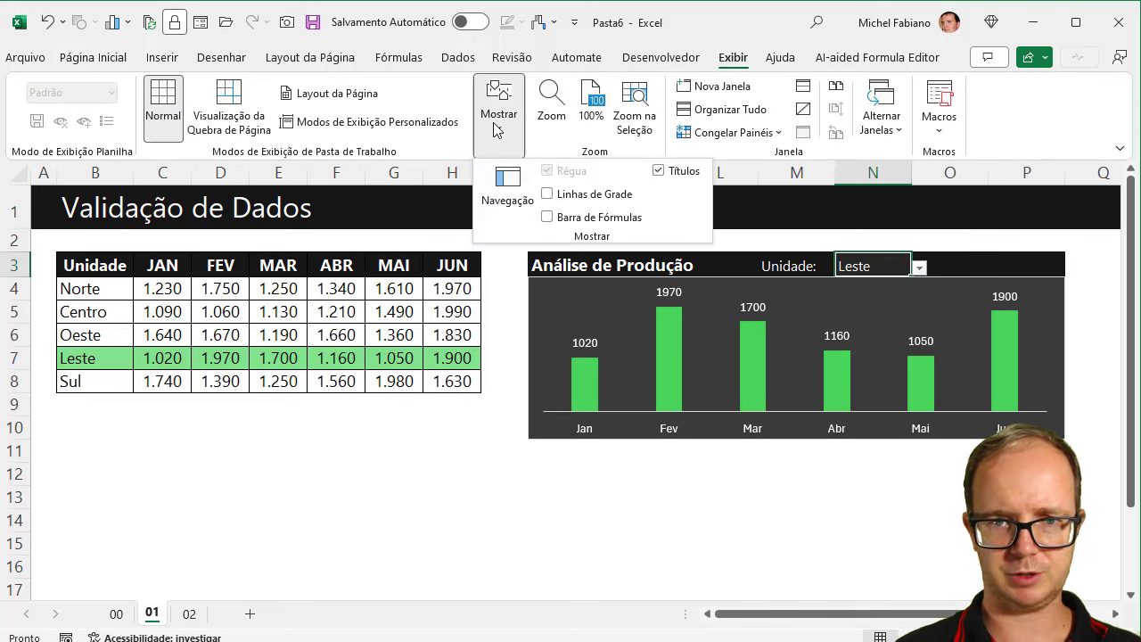
left_click(547, 216)
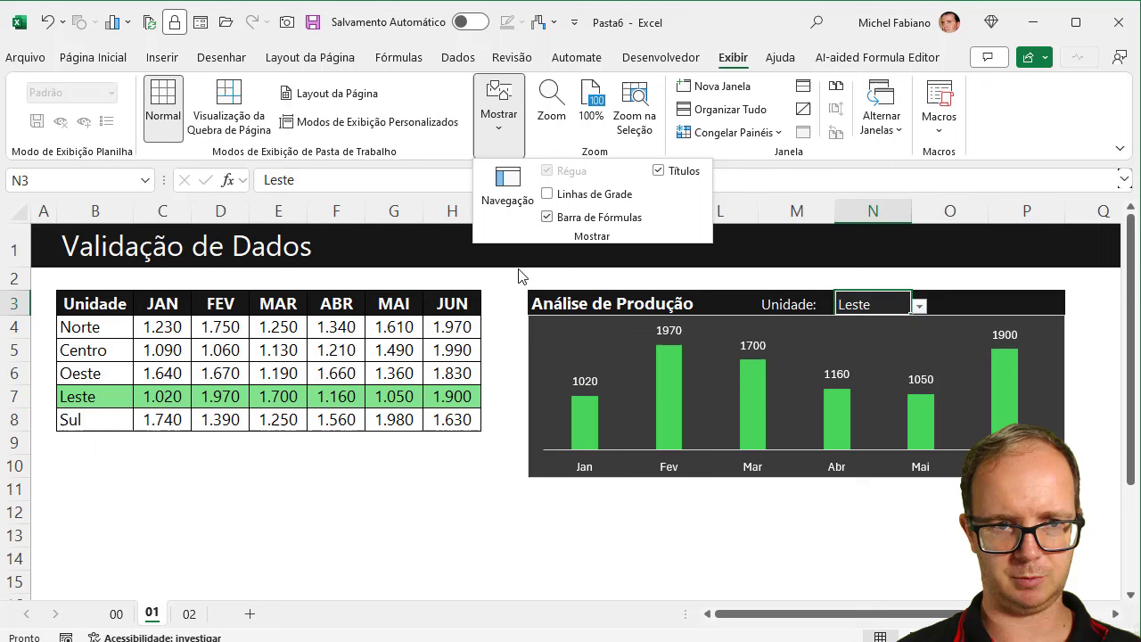
left_click(413, 484)
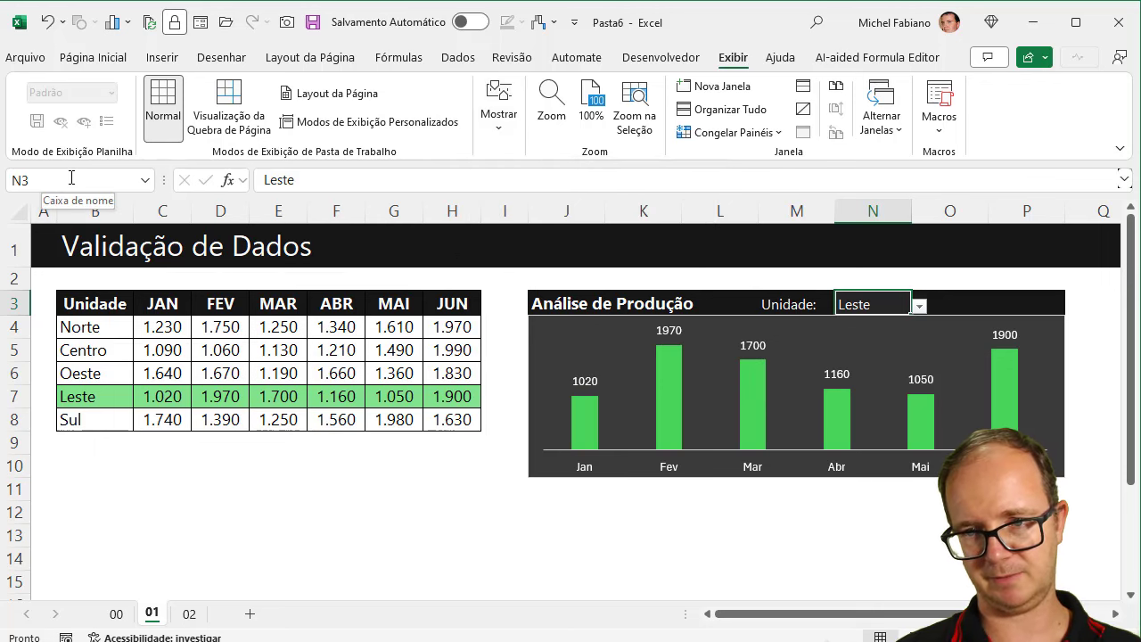
left_click(374, 495)
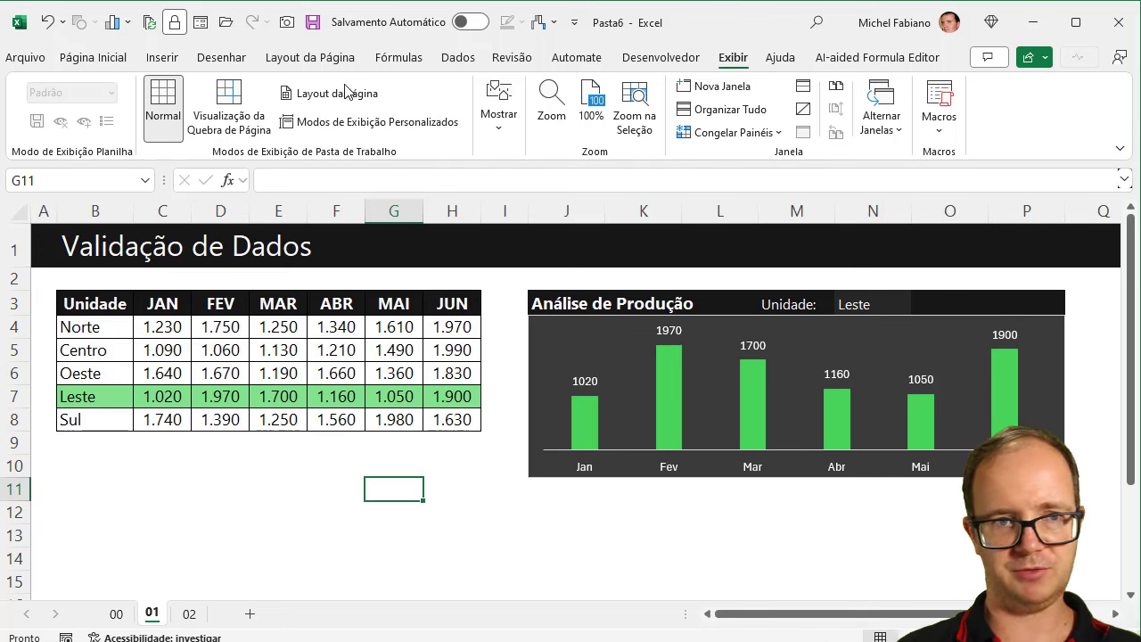
- Draw a small rectangle shape beside Leste in the header band
left_click(162, 57)
left_click(249, 134)
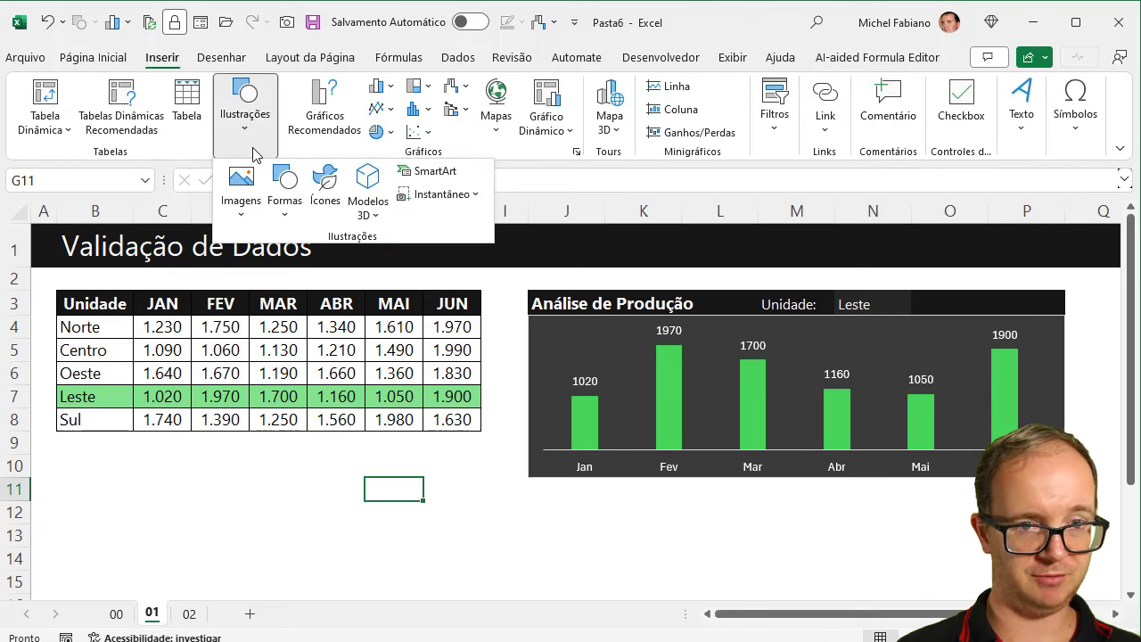
left_click(291, 205)
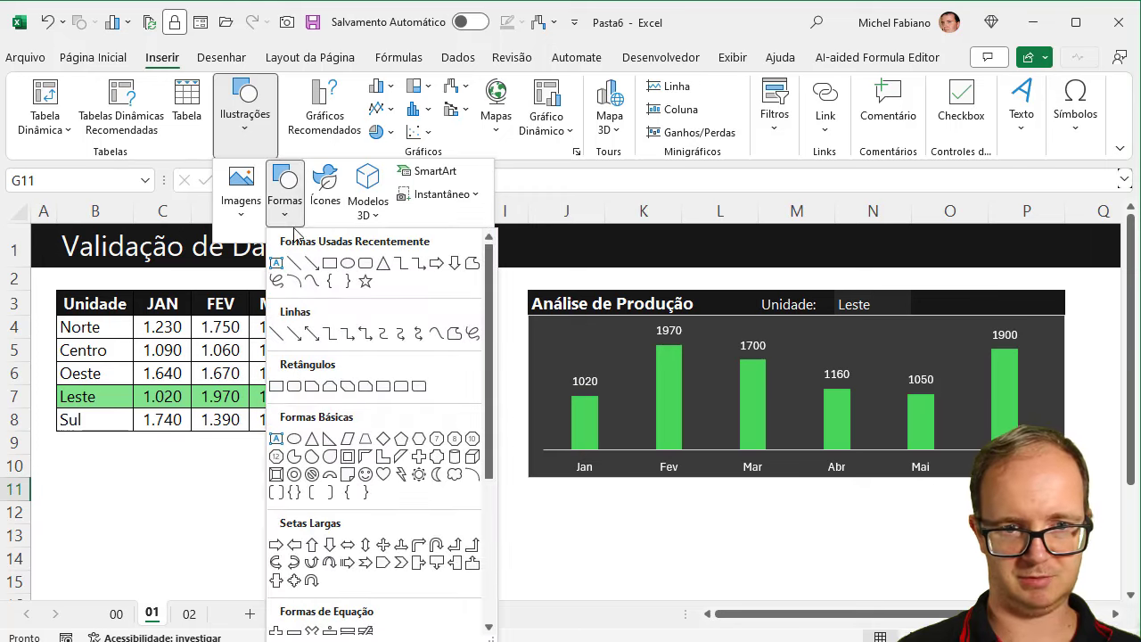
left_click(330, 264)
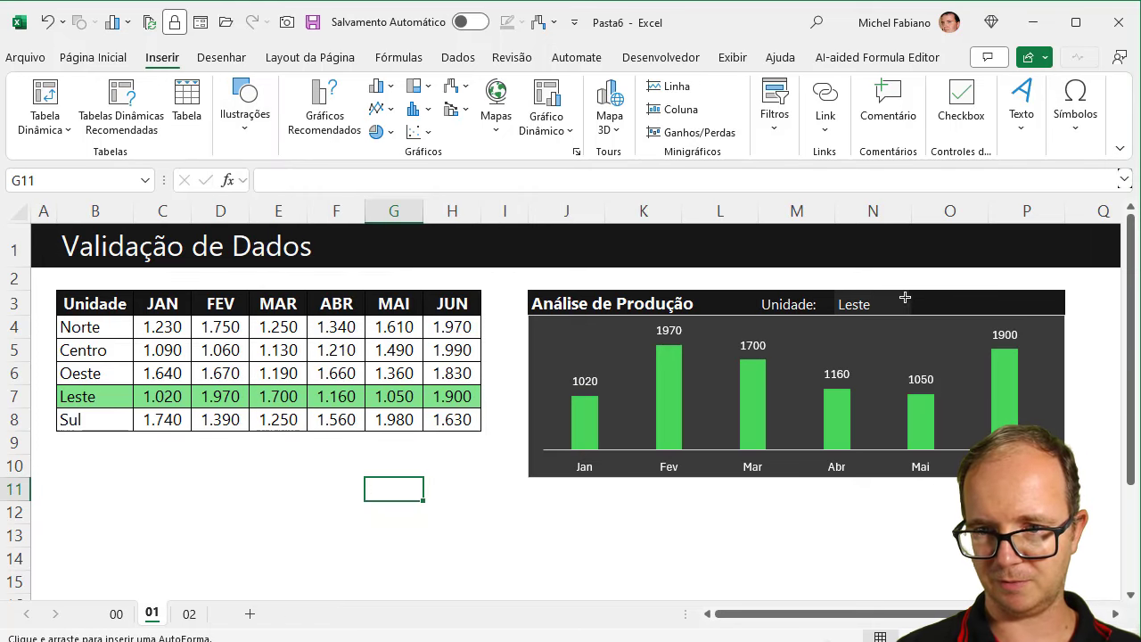
left_click_drag(892, 292, 908, 313)
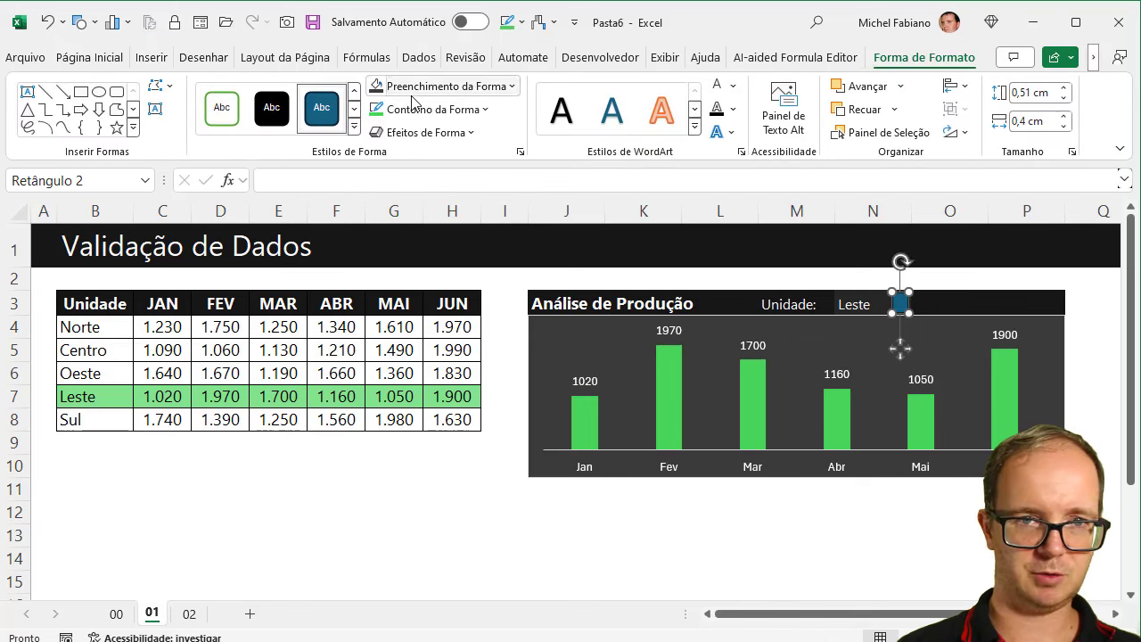
- Give the rectangle a grey fill and Sem Contorno outline
left_click(414, 86)
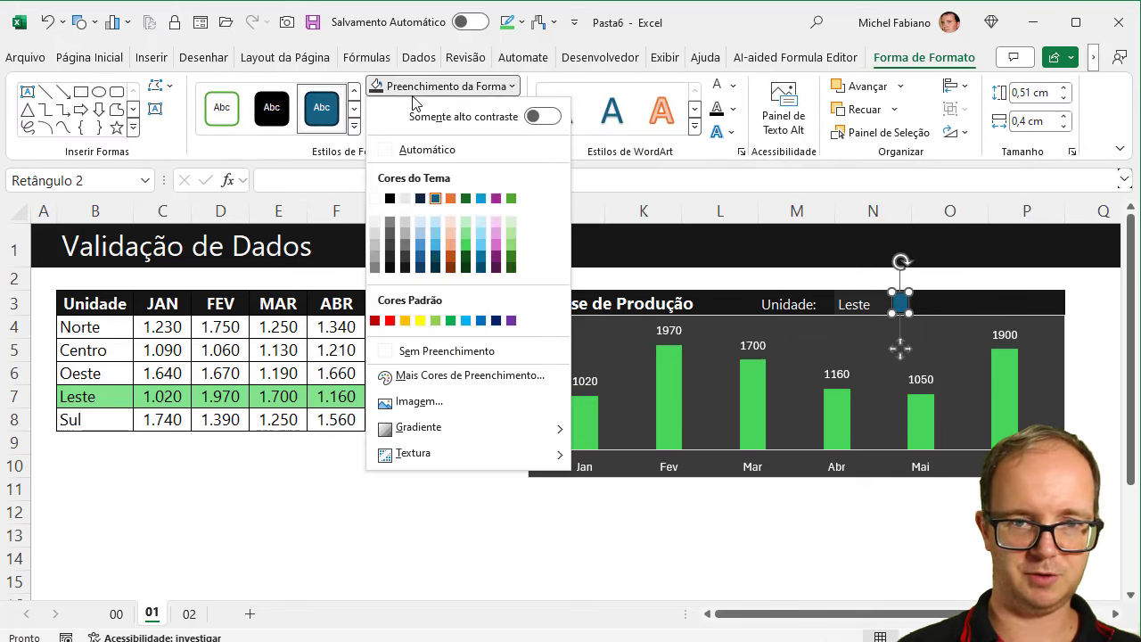
left_click(405, 252)
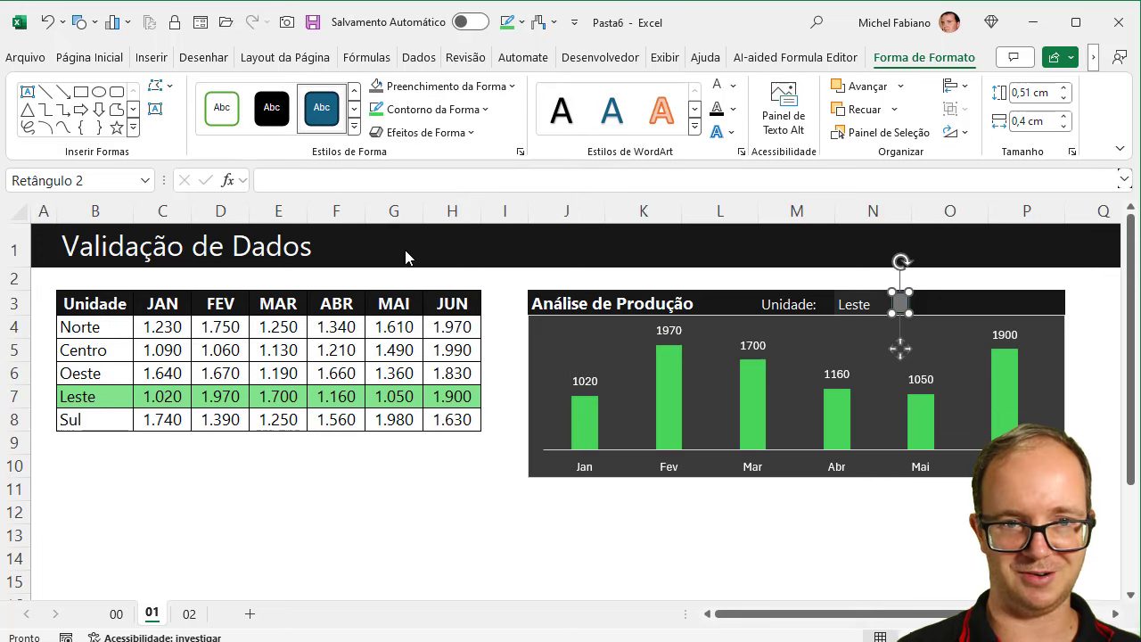
left_click(426, 109)
left_click(433, 373)
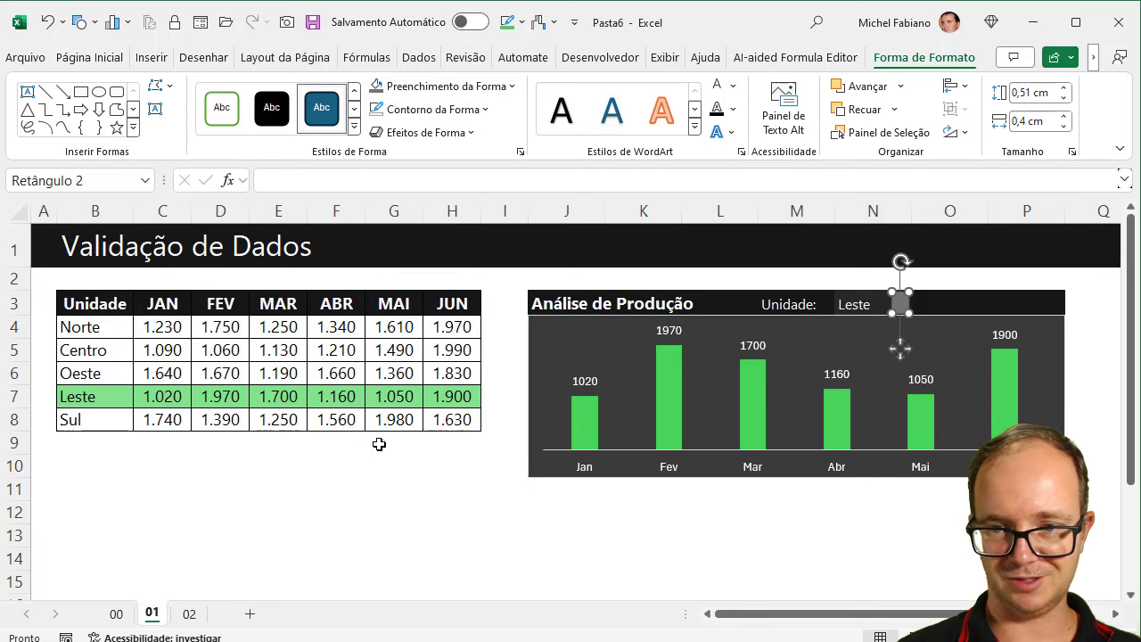
left_click(364, 459)
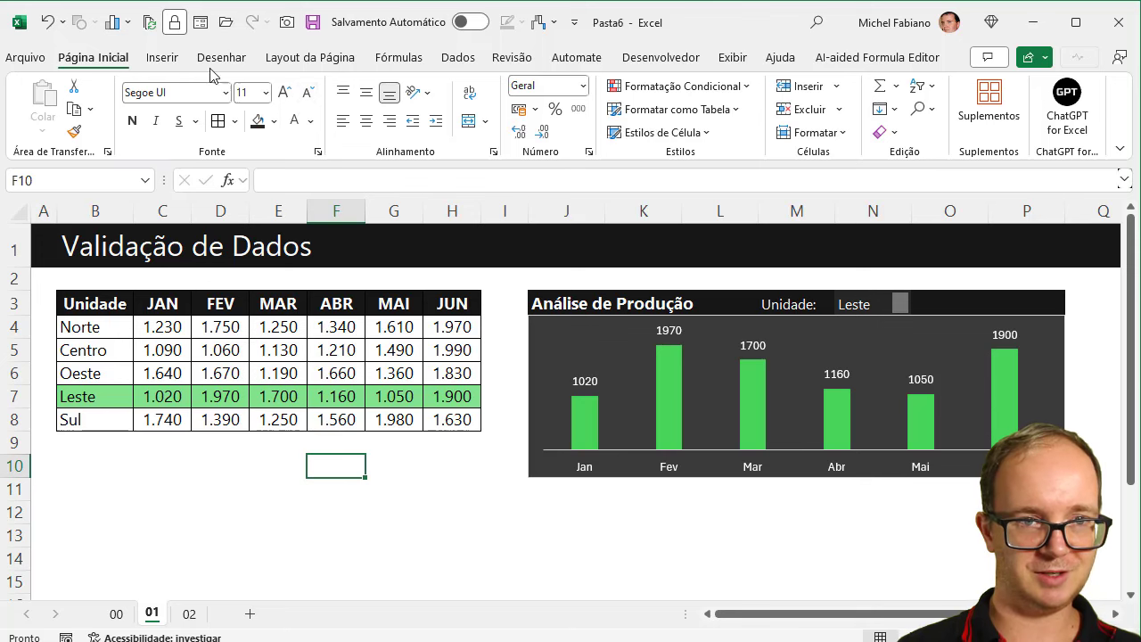
left_click(169, 60)
- Draw a small isosceles triangle and rotate it 180° so it points downward
left_click(242, 114)
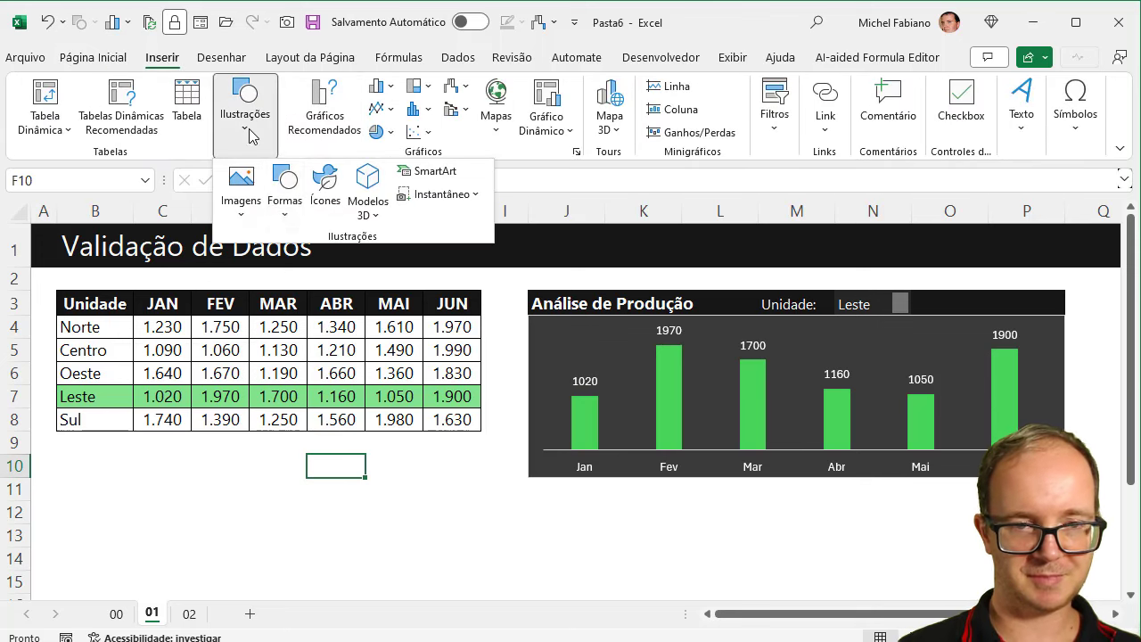
left_click(285, 214)
left_click(382, 263)
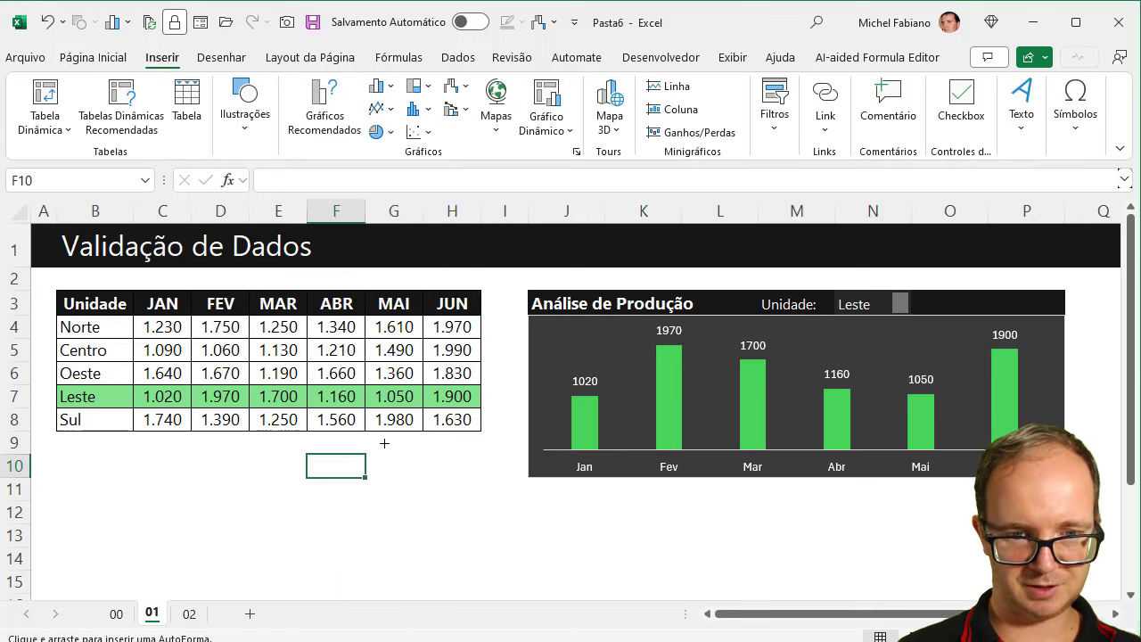
mouse_move(399, 466)
left_mouse_down()
mouse_move(402, 430)
mouse_move(397, 458)
mouse_move(471, 497)
left_mouse_up()
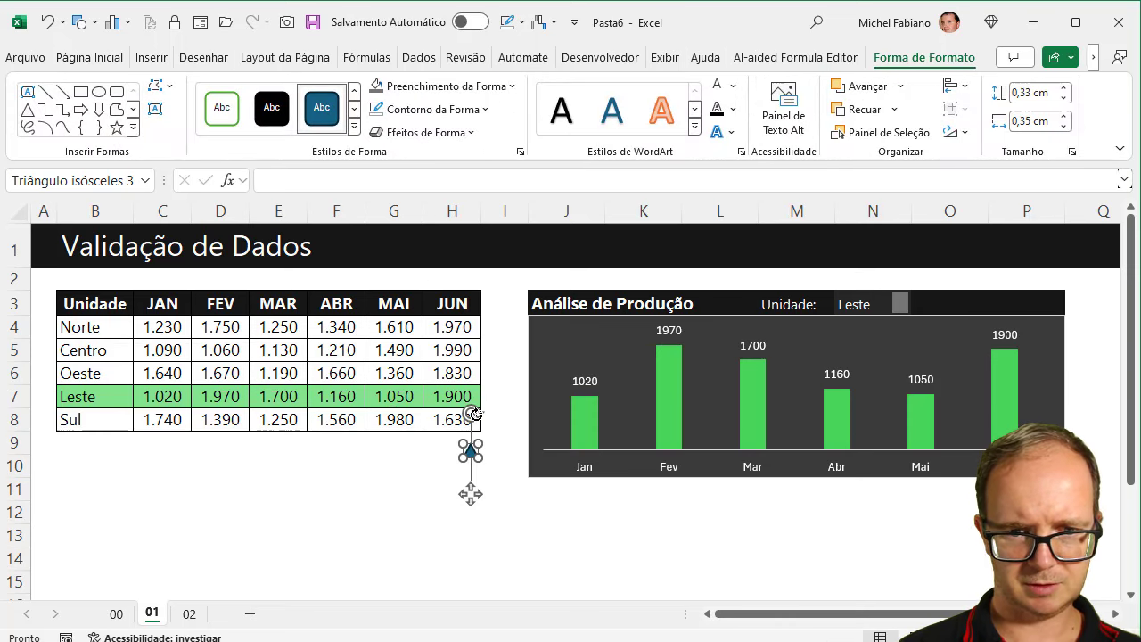
left_click_drag(474, 413, 516, 502)
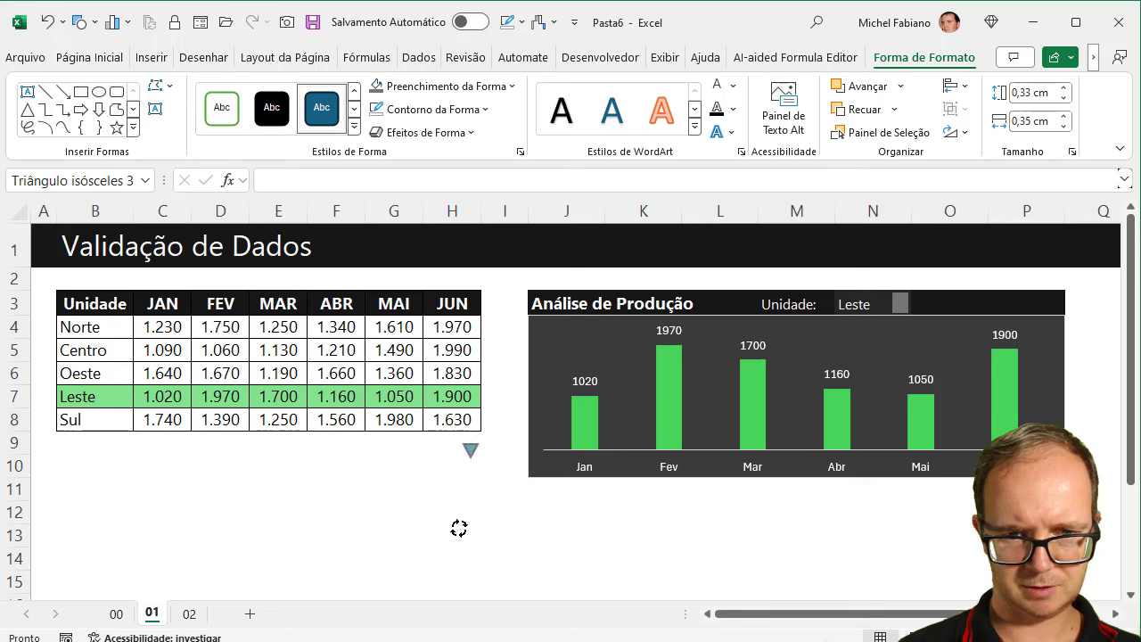
- Fill the triangle dark grey and position it on the grey box beside Leste
left_click(439, 86)
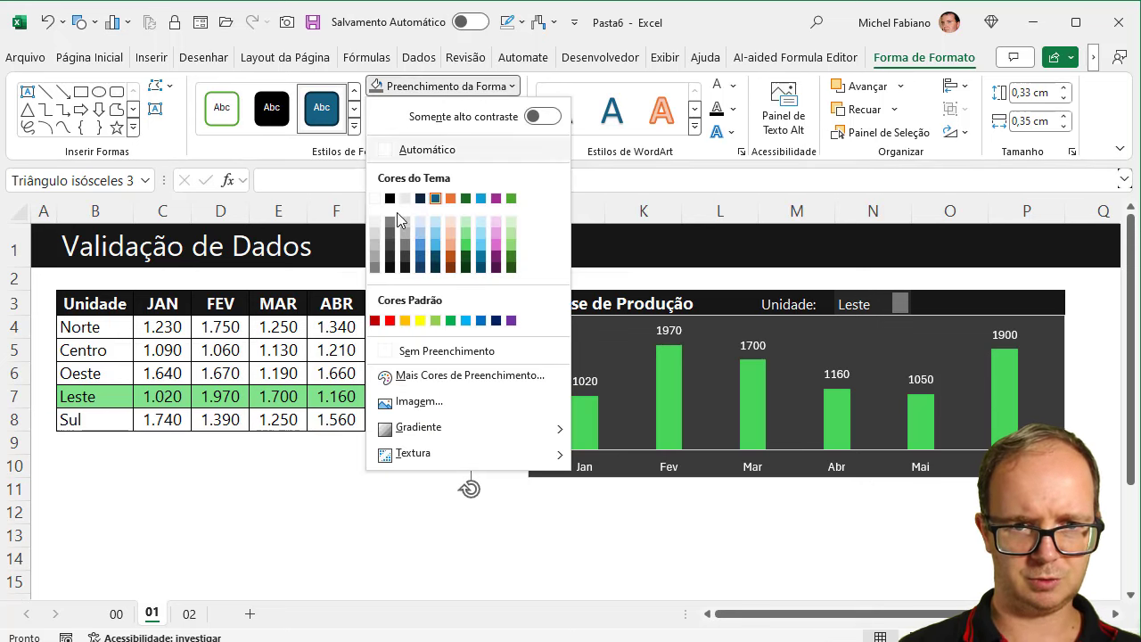
left_click(403, 236)
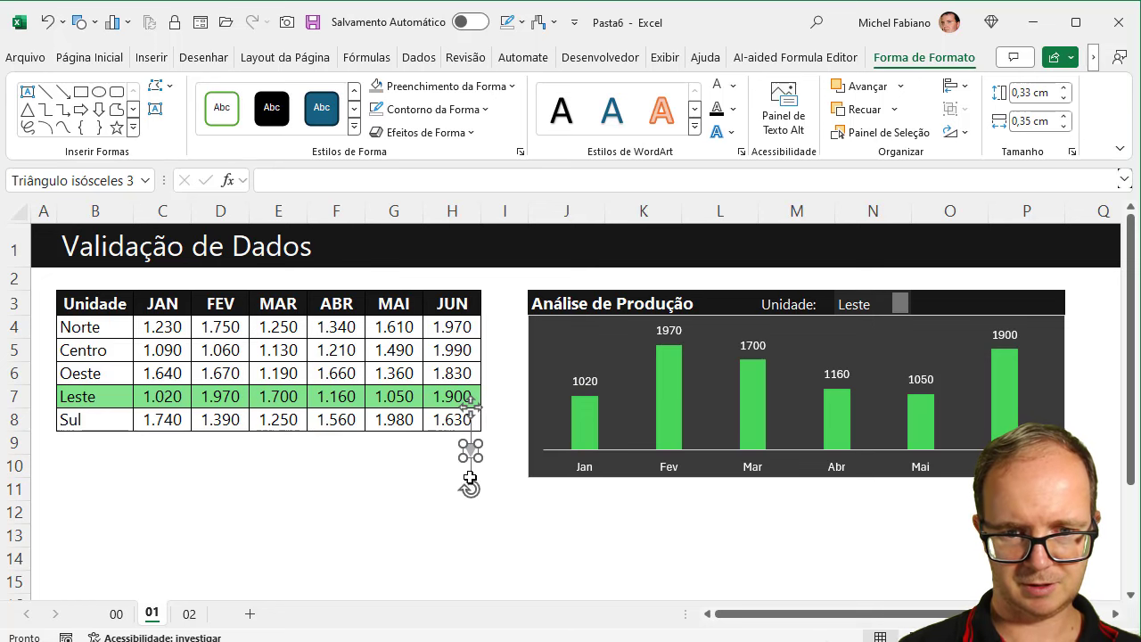
left_click_drag(467, 407, 899, 303)
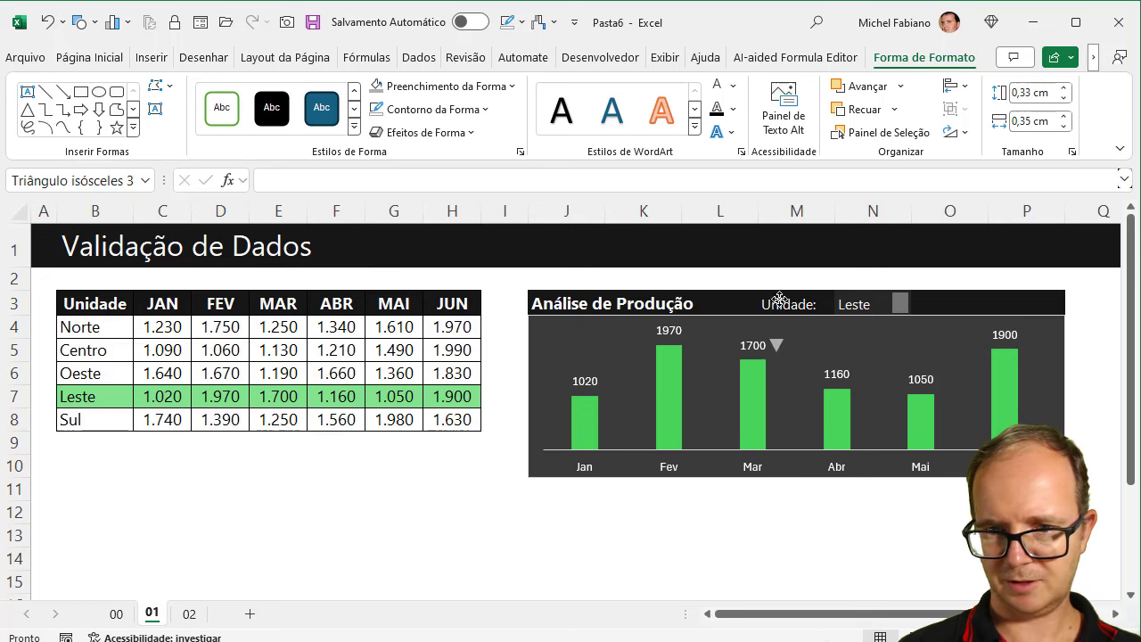
key("Right")
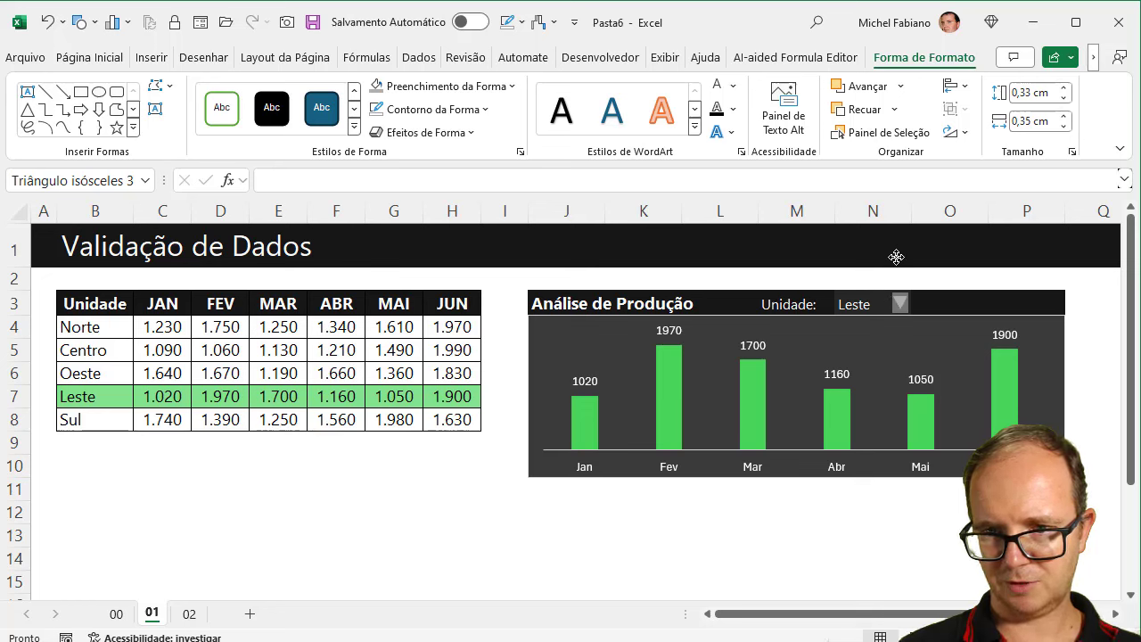
left_click(827, 272)
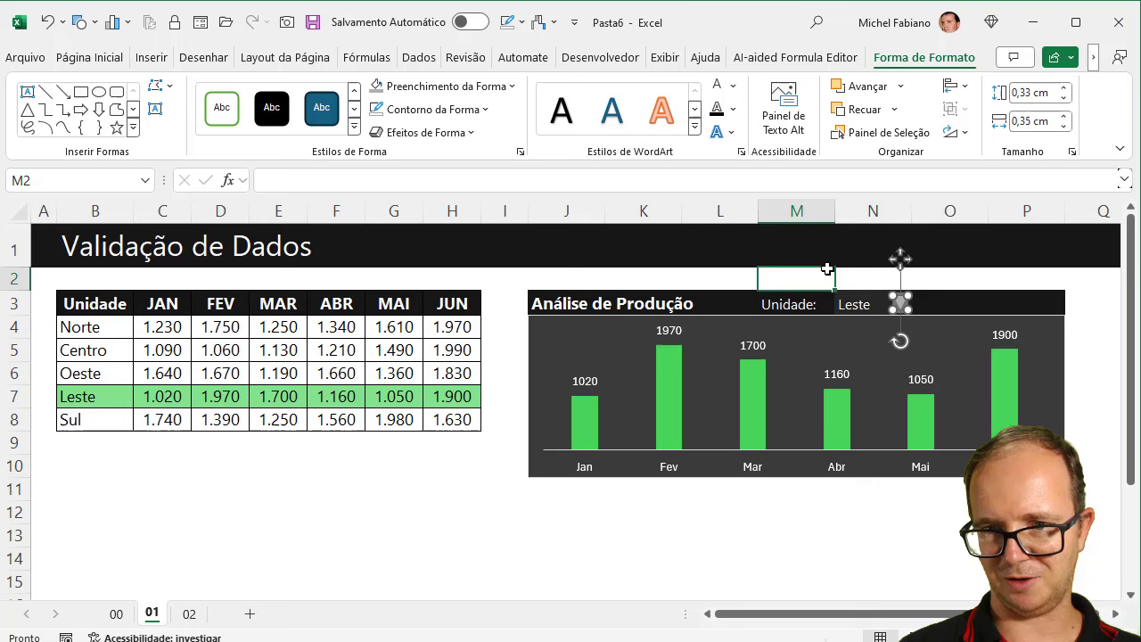
left_click(860, 303)
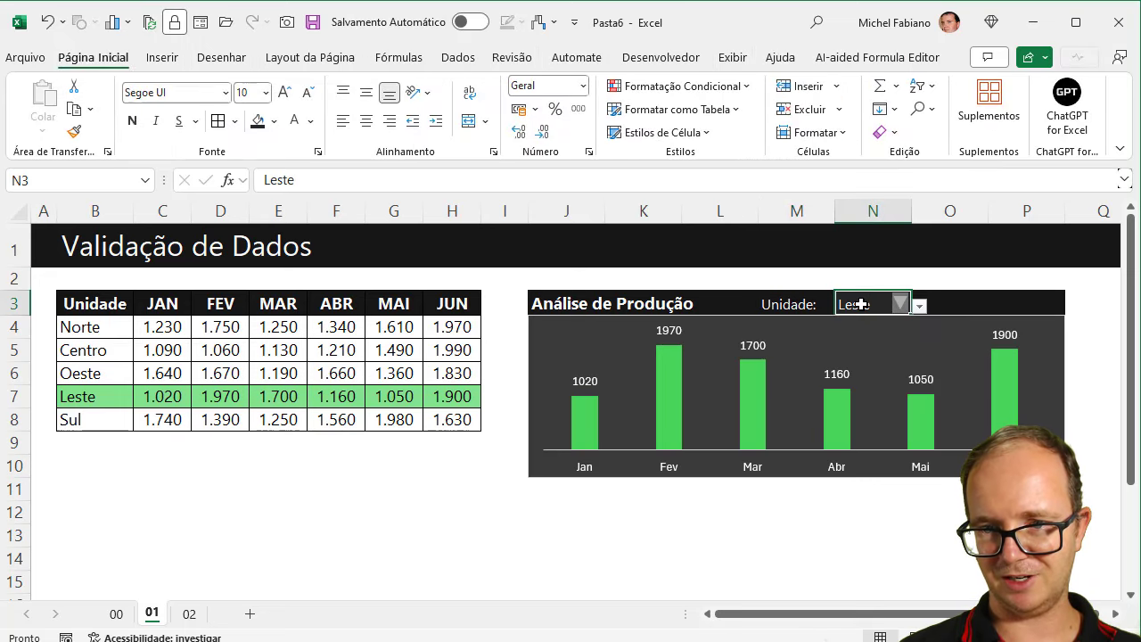
left_click(919, 305)
key("Up")
key("Up")
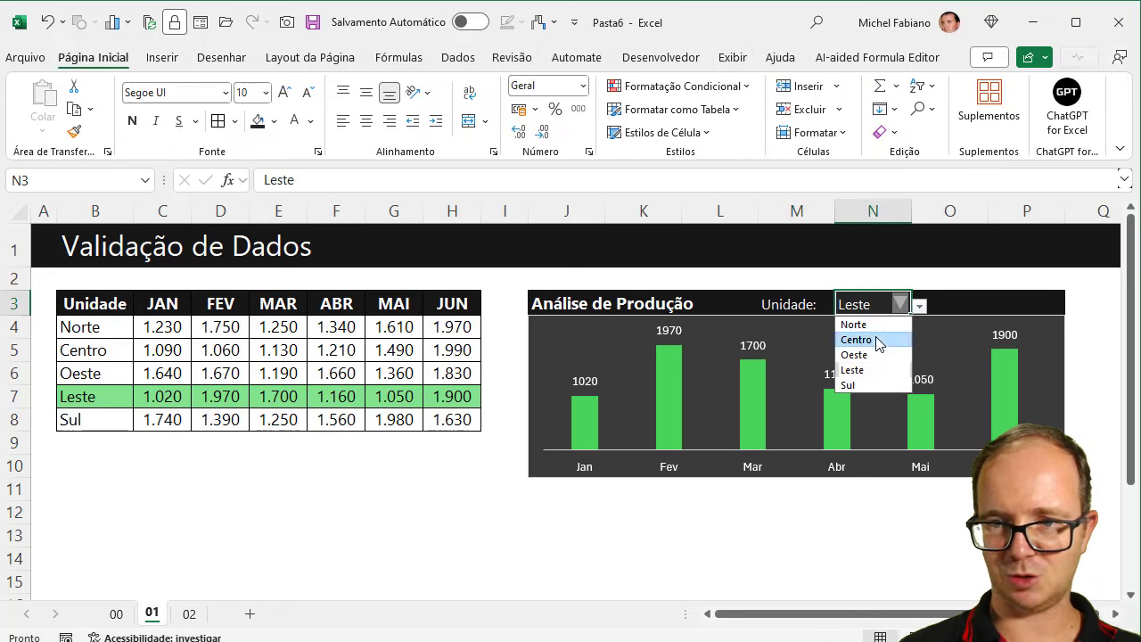
key("Return")
left_click(919, 306)
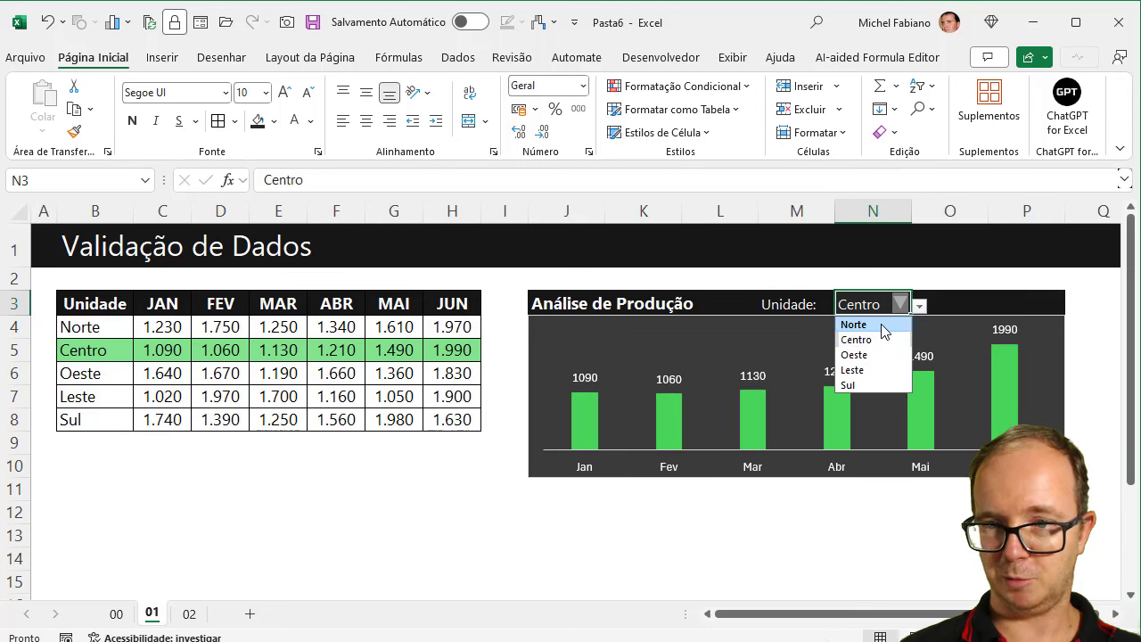
left_click(853, 323)
left_click(400, 528)
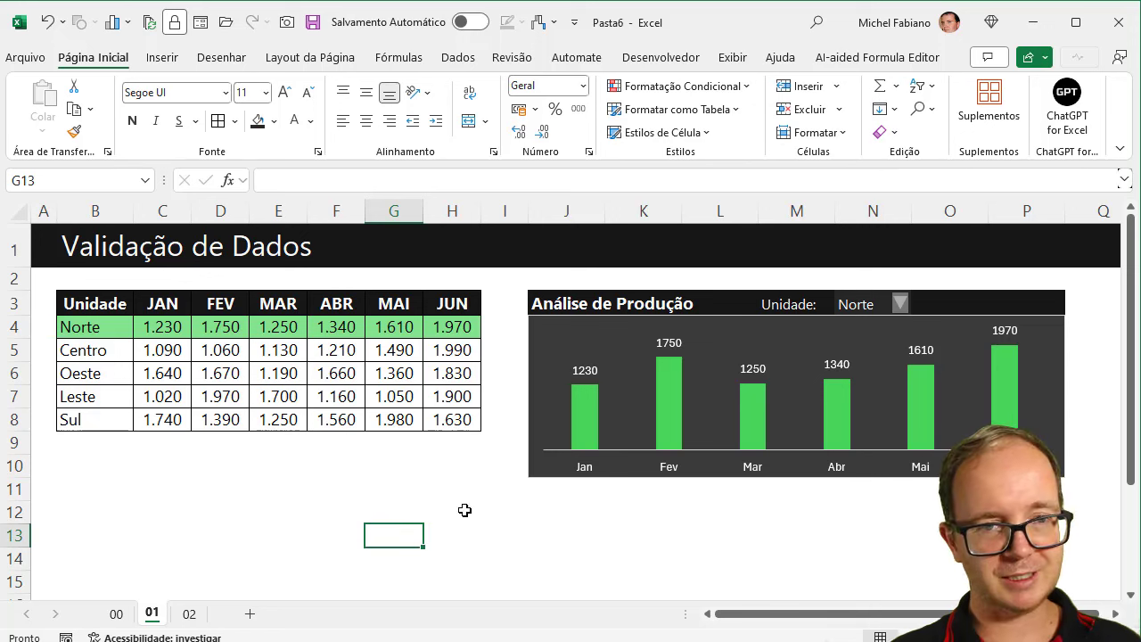
left_click(853, 304)
left_click(919, 306)
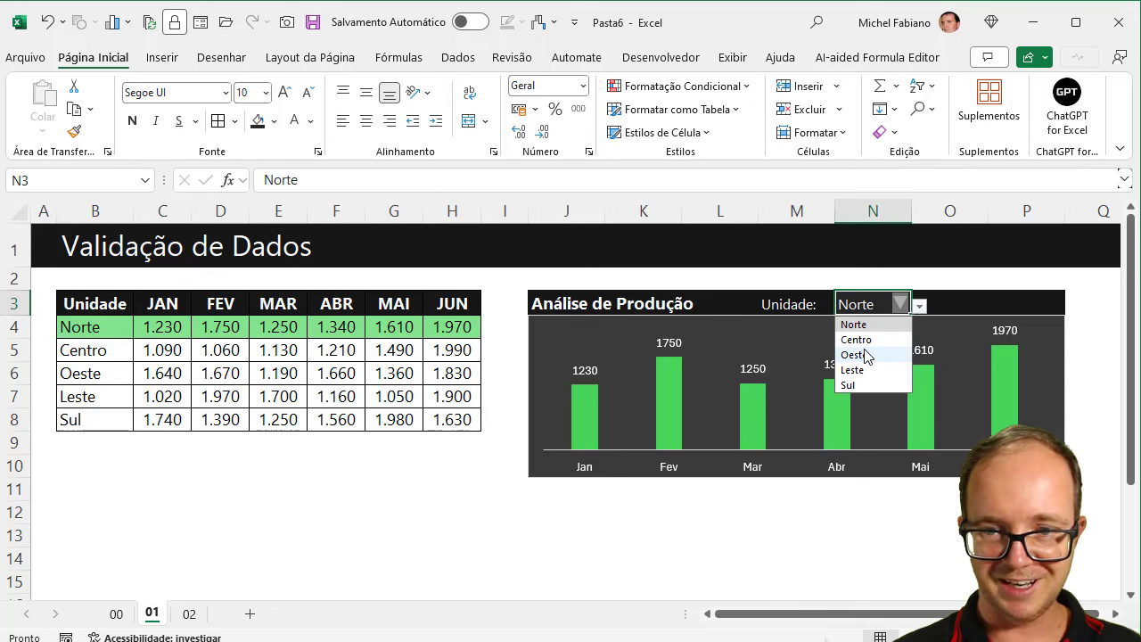
left_click(858, 355)
left_click(920, 307)
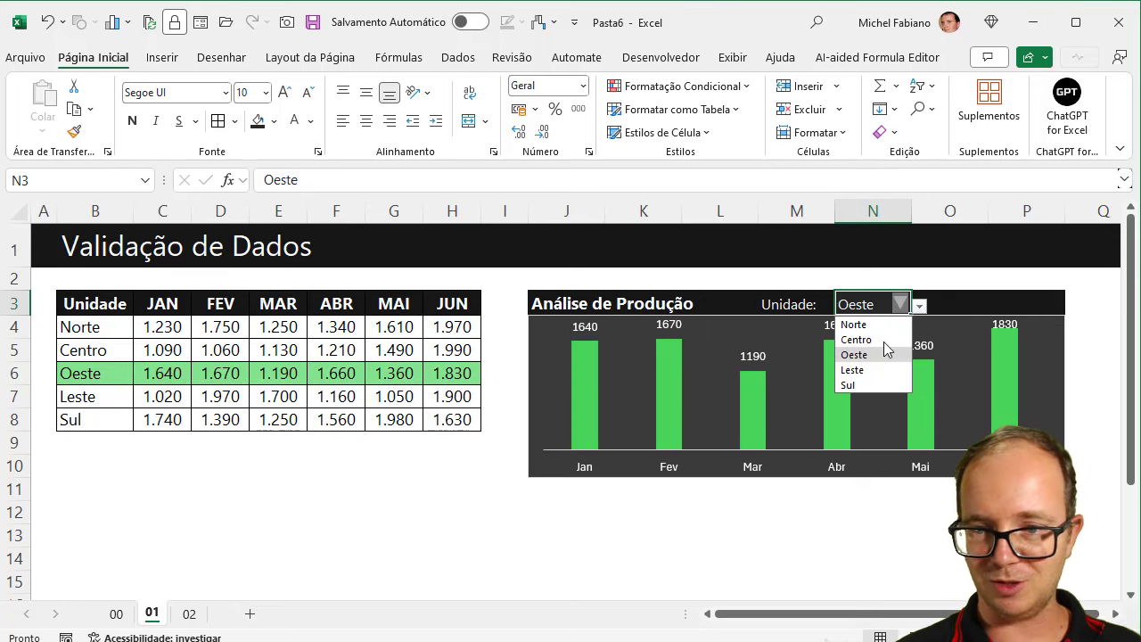
left_click(858, 369)
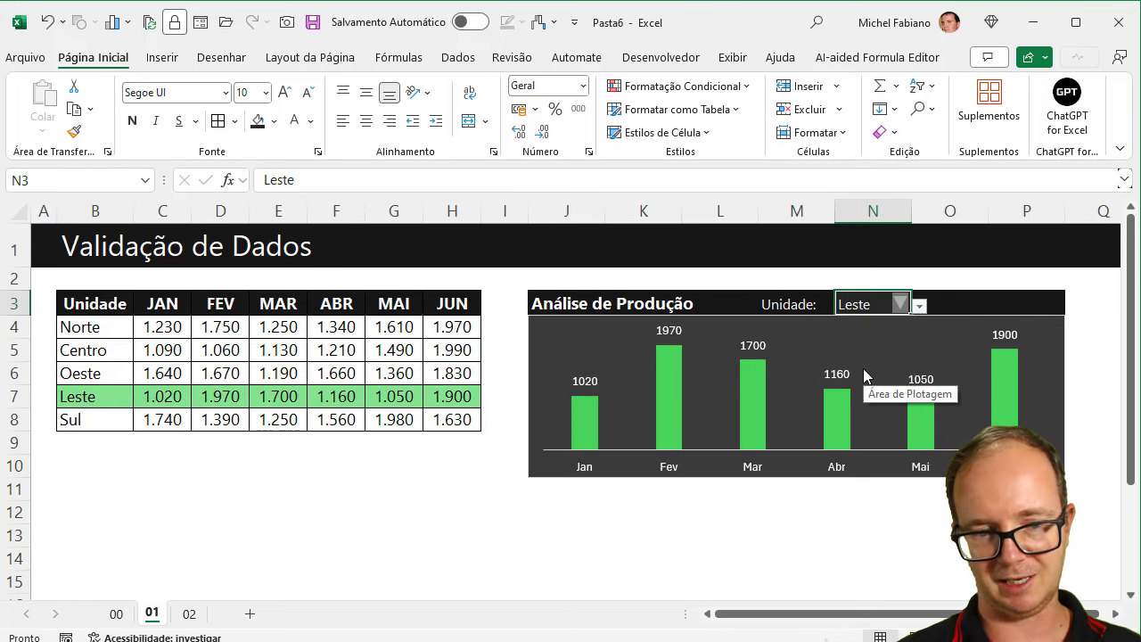
left_click(190, 614)
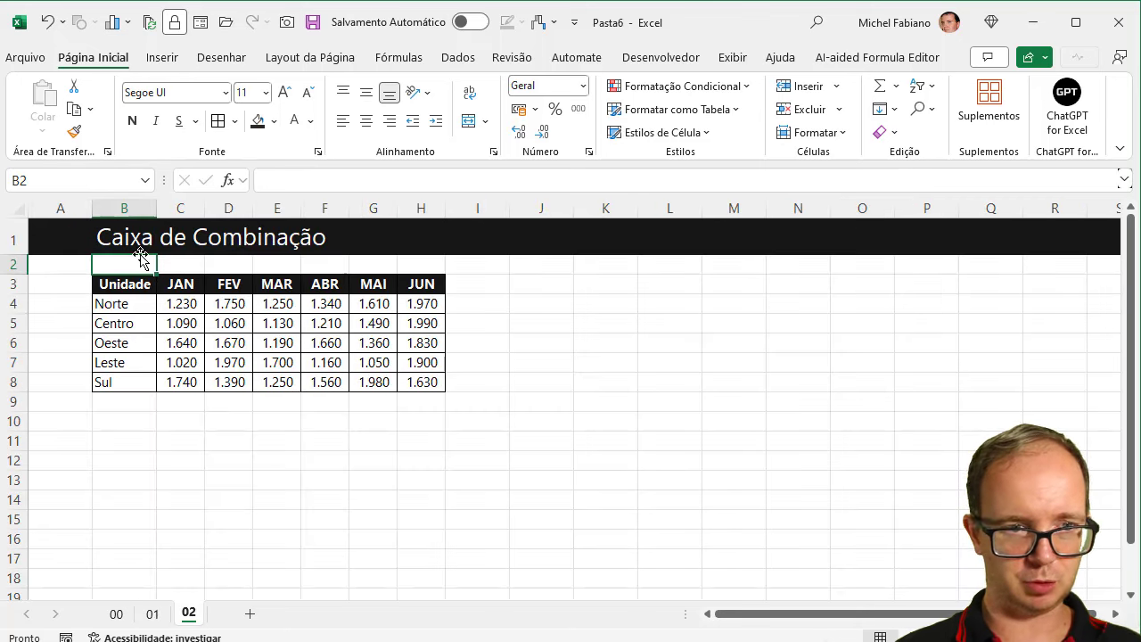
- Narrow column A to a thin margin beside the Caixa de Combinação table
left_click_drag(92, 208, 52, 208)
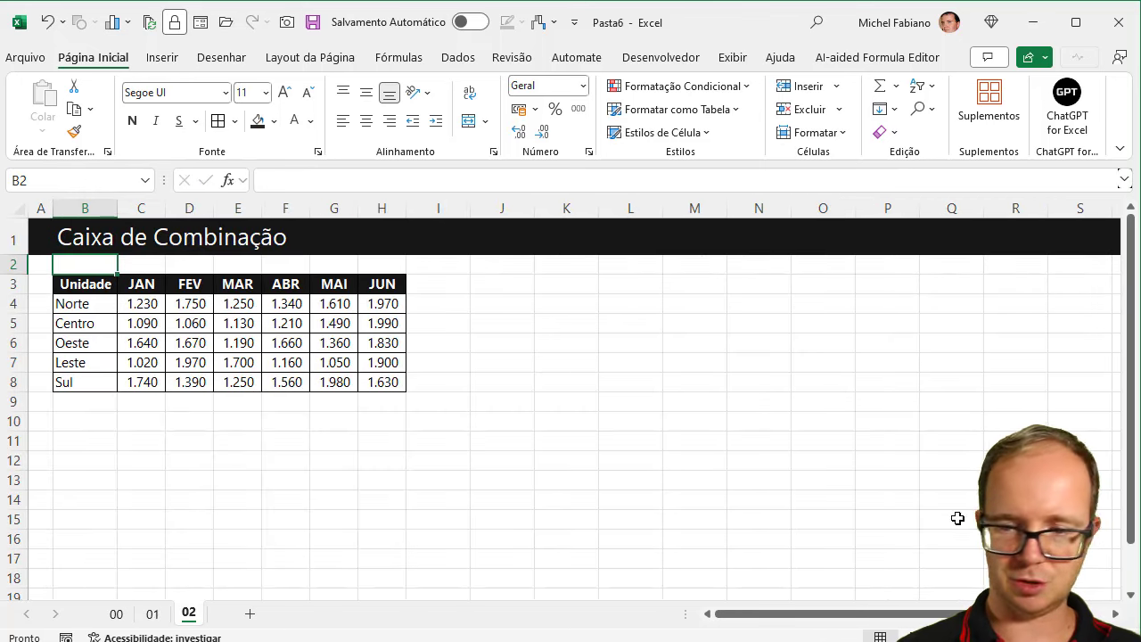
scroll(957, 518, "up", 2, "ctrl")
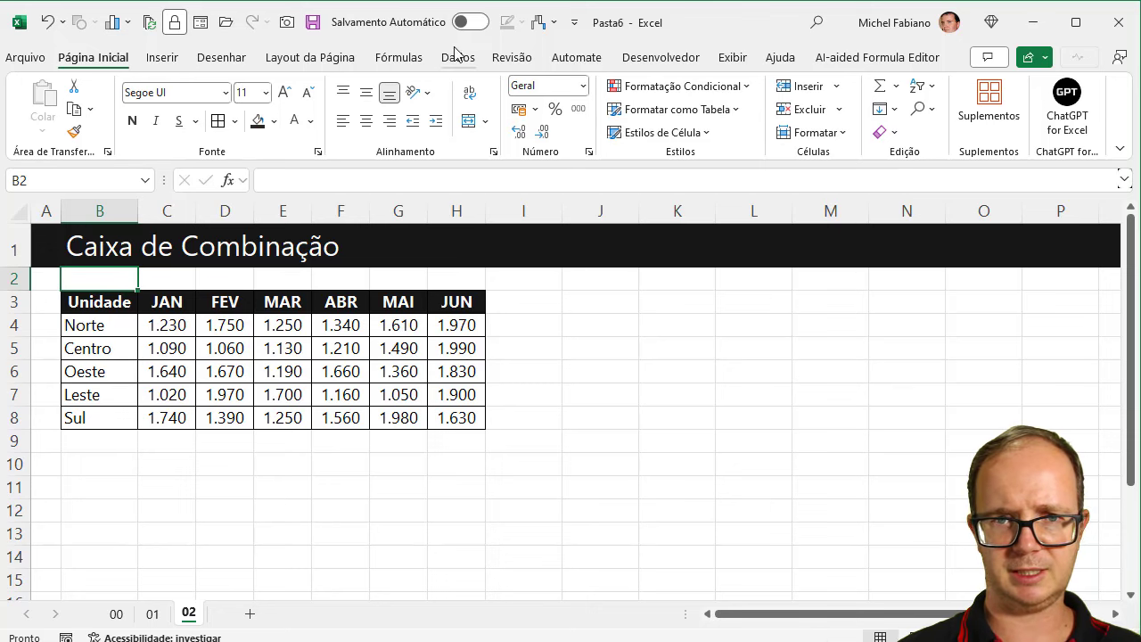
- Draw a form-control combo box (Drop-down 1) across cells M3:N3
left_click(693, 63)
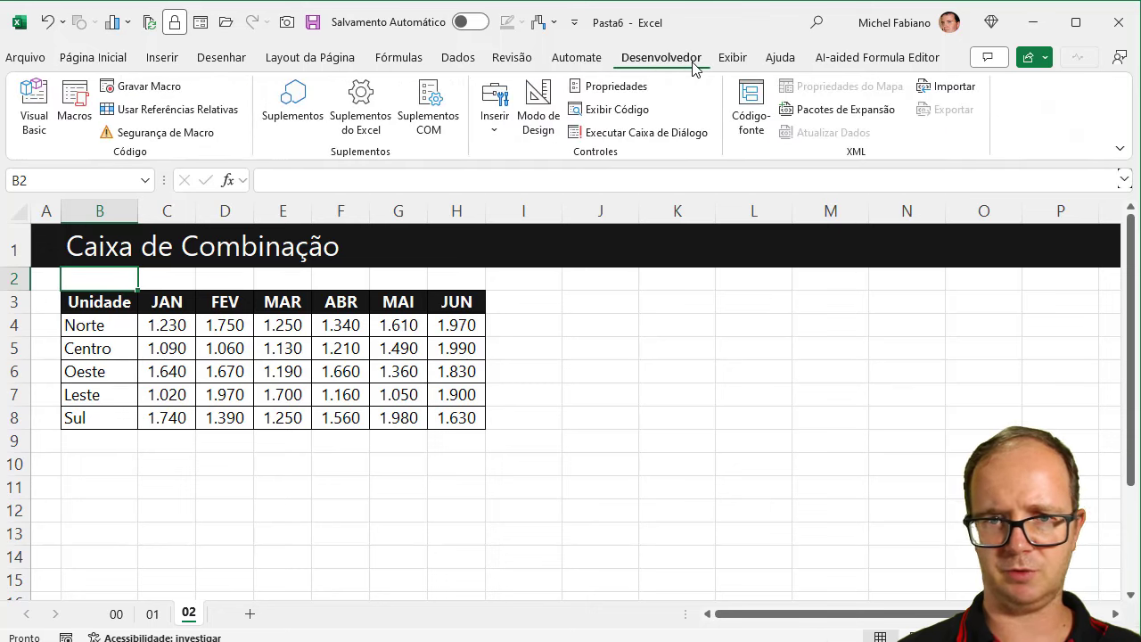
left_click(496, 132)
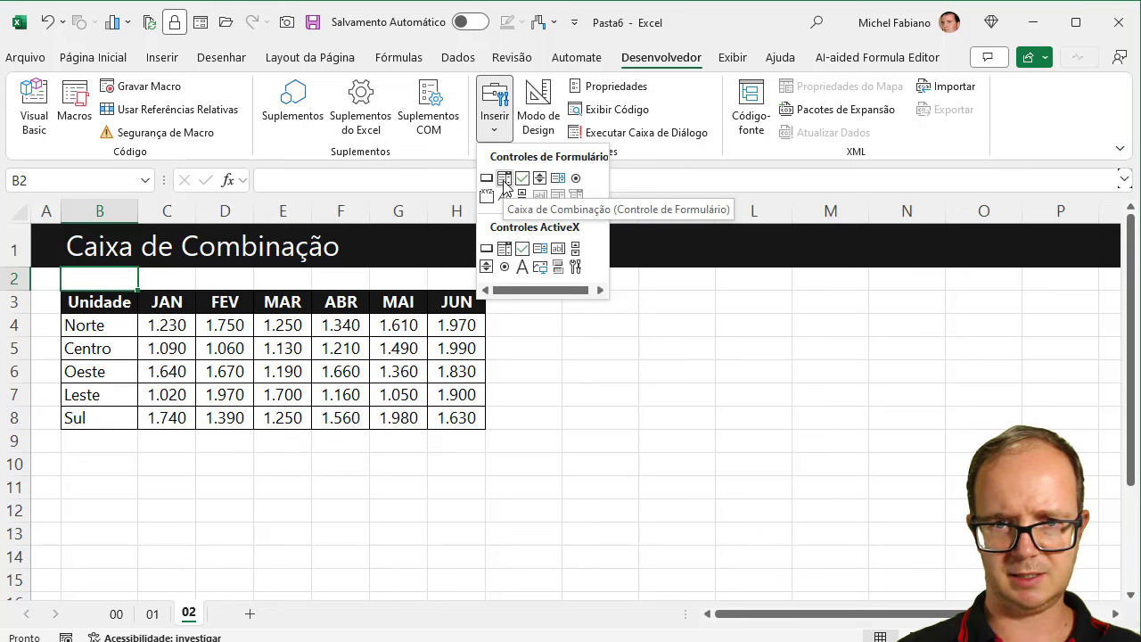
left_click(504, 179)
left_click_drag(792, 293, 926, 312)
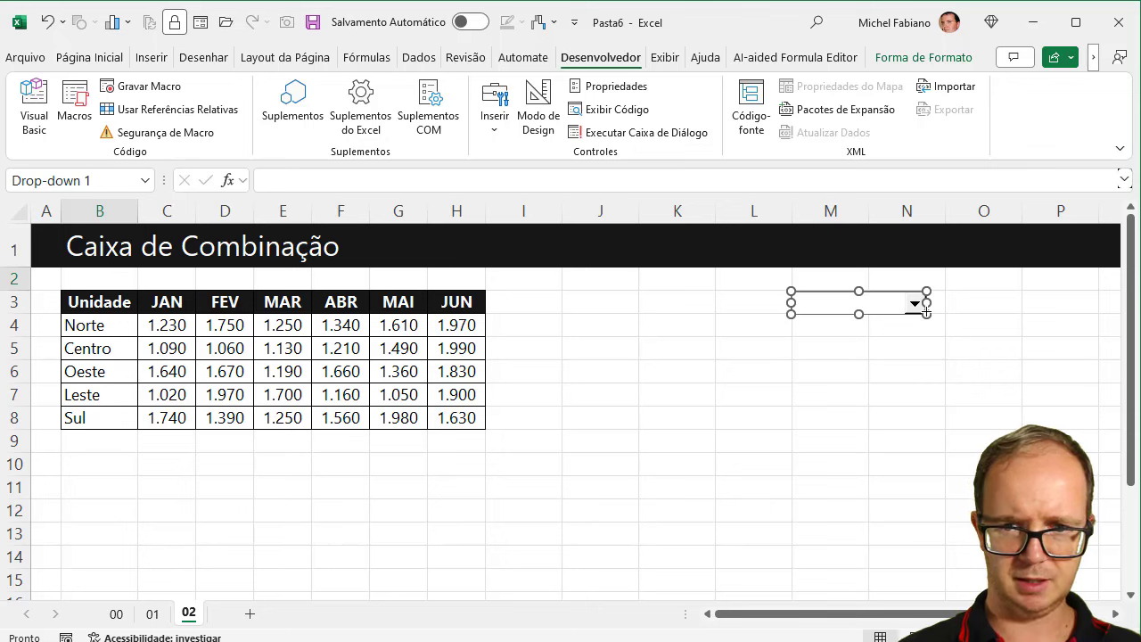
left_click(597, 89)
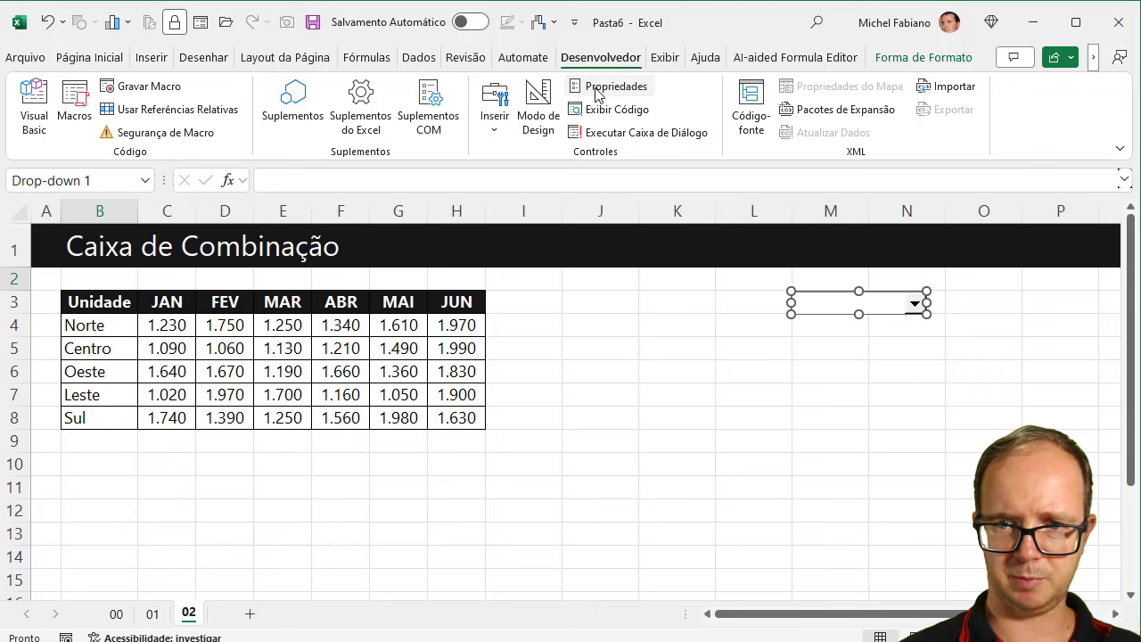
- Set the combo box input range to $B$4:$B$8 and its cell link to $K$4
left_click(355, 71)
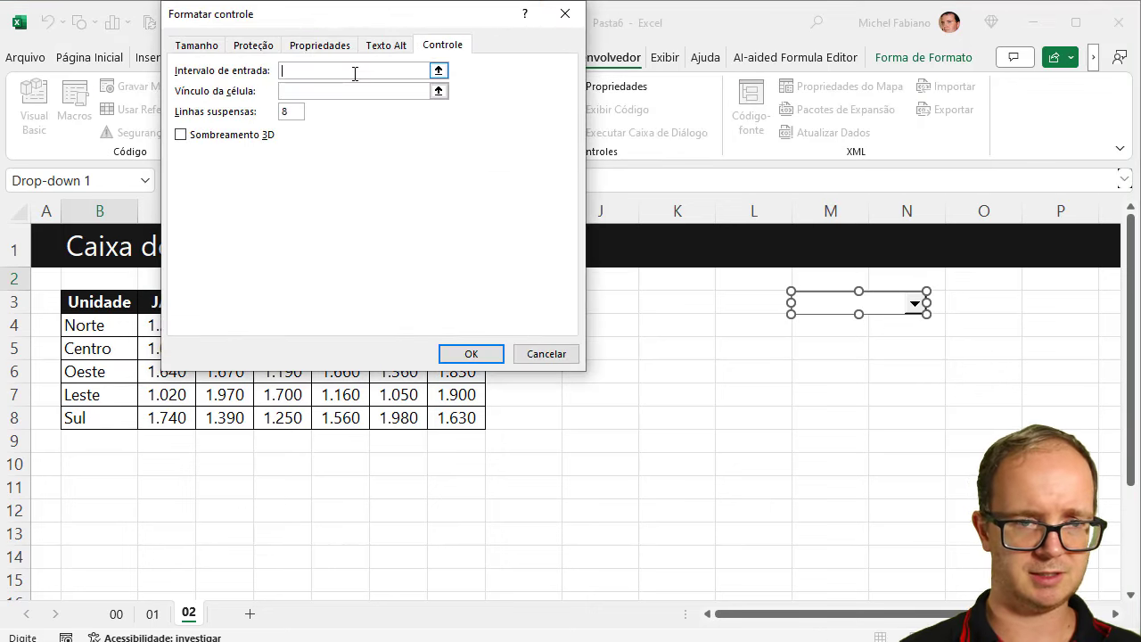
left_click(107, 324)
left_click_drag(107, 324, 98, 418)
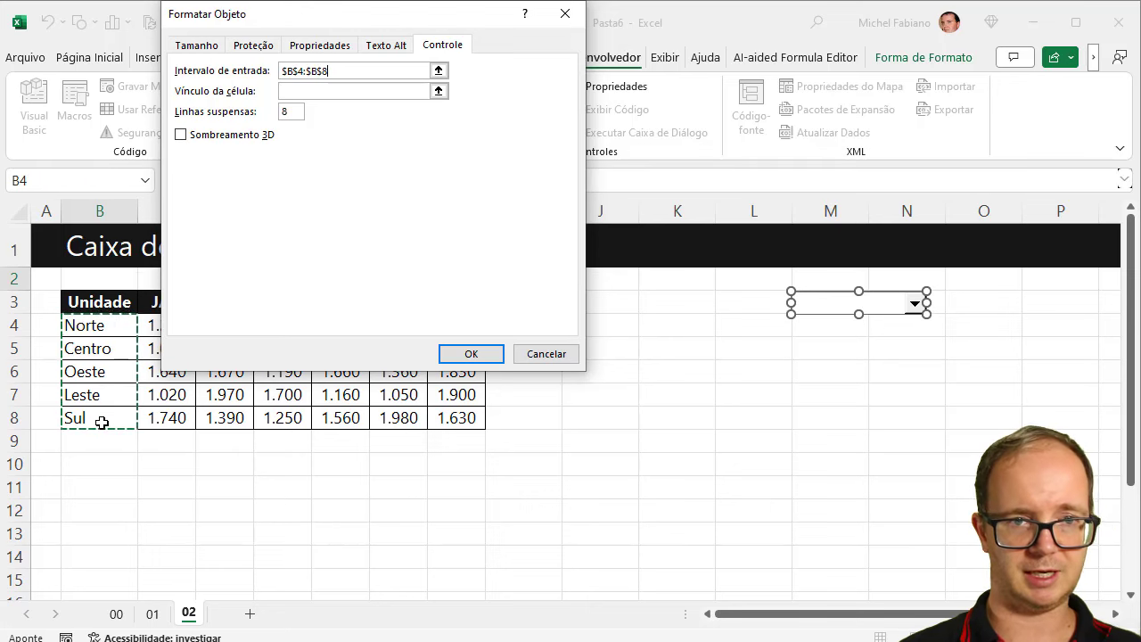
left_click(326, 91)
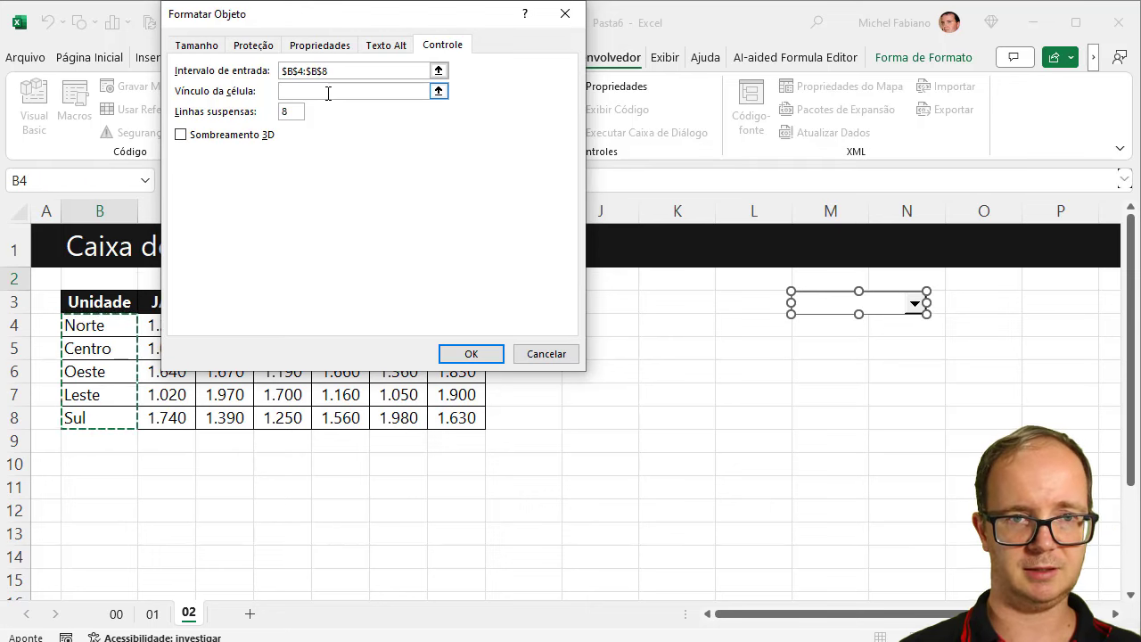
left_click(661, 324)
left_click(470, 353)
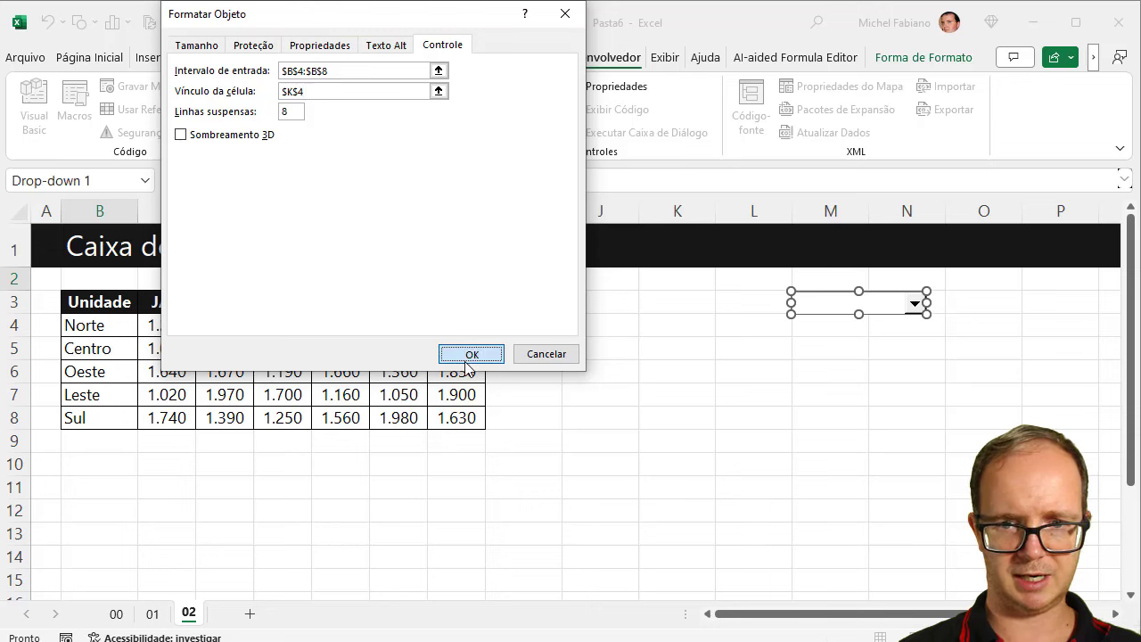
- Test the combo box with Norte and Centro, then leave it on Oeste (K4 = 3)
left_click(944, 363)
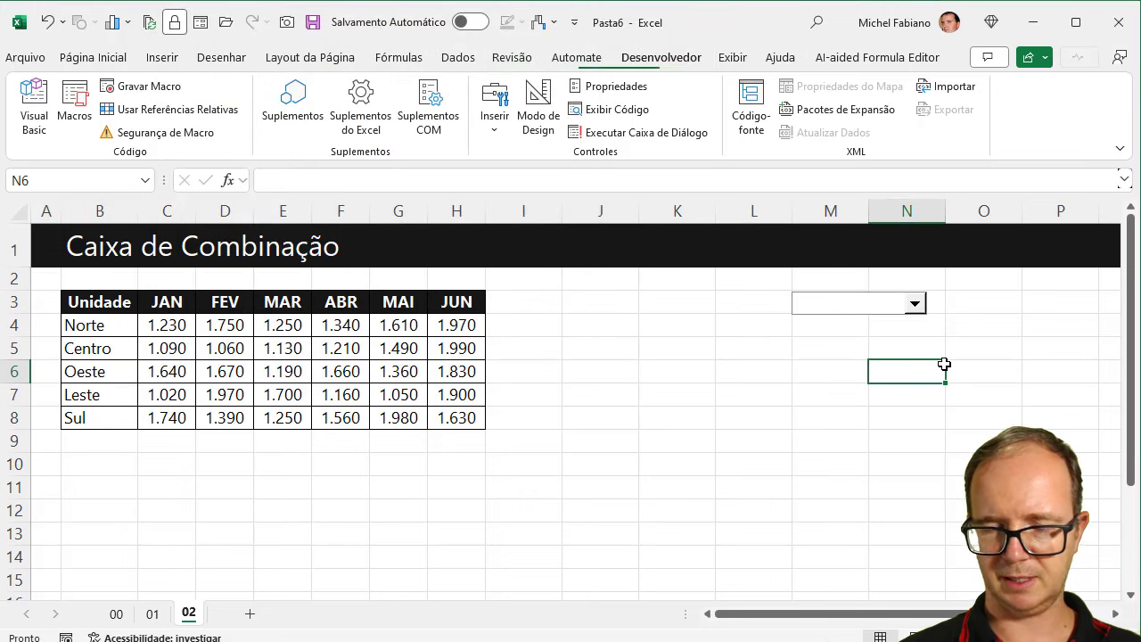
left_click(914, 303)
left_click(867, 323)
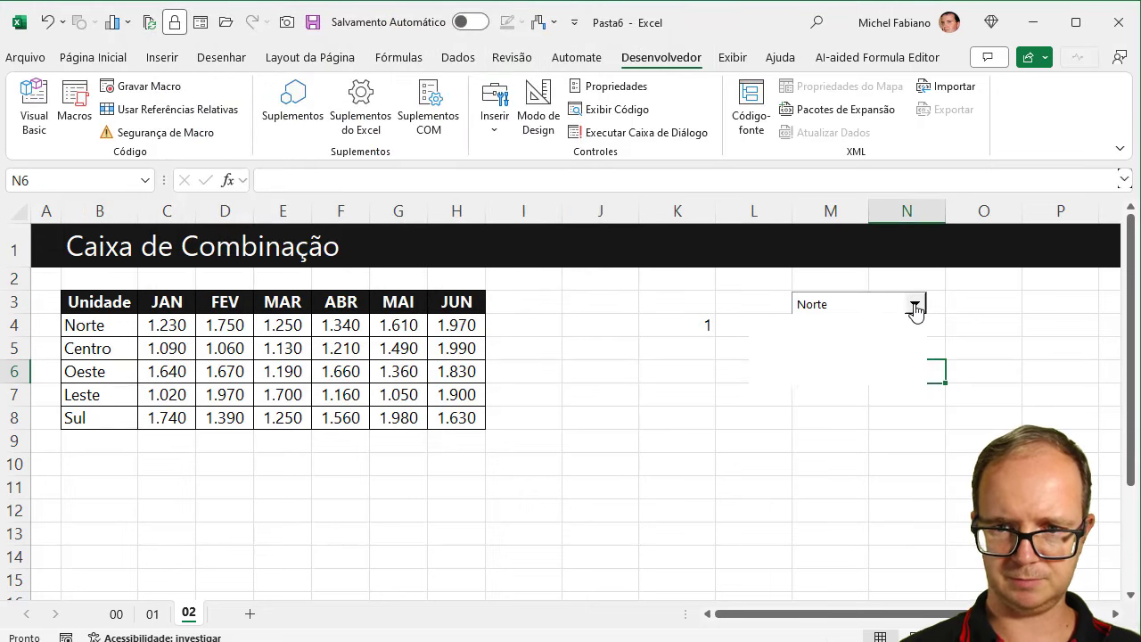
left_click(914, 304)
left_click(848, 336)
left_click(913, 310)
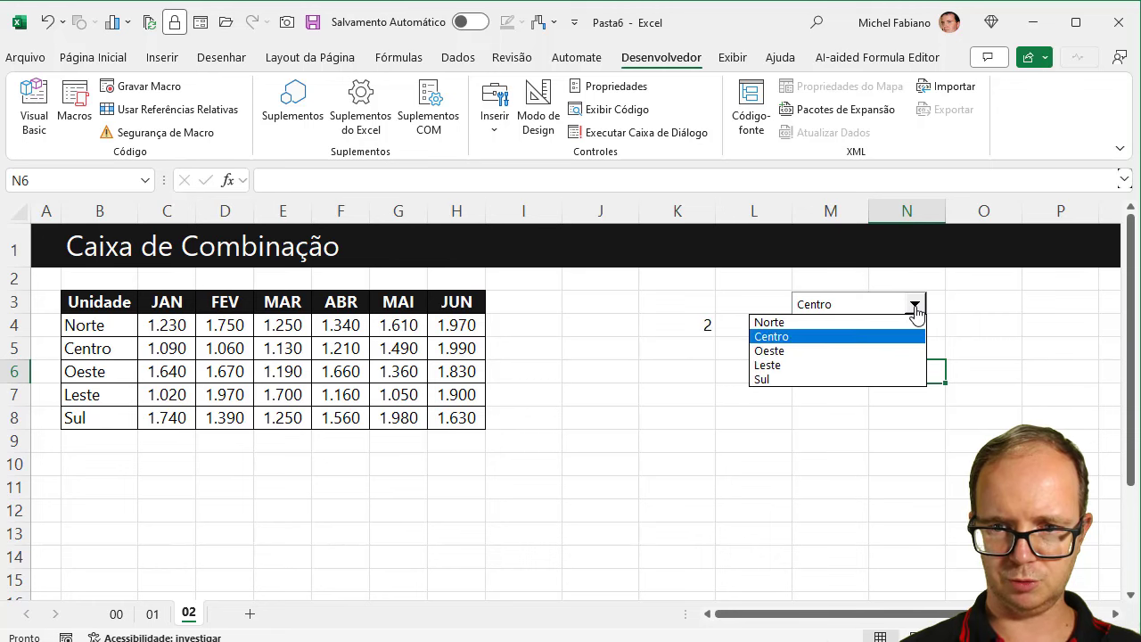
left_click(842, 349)
left_click(578, 347)
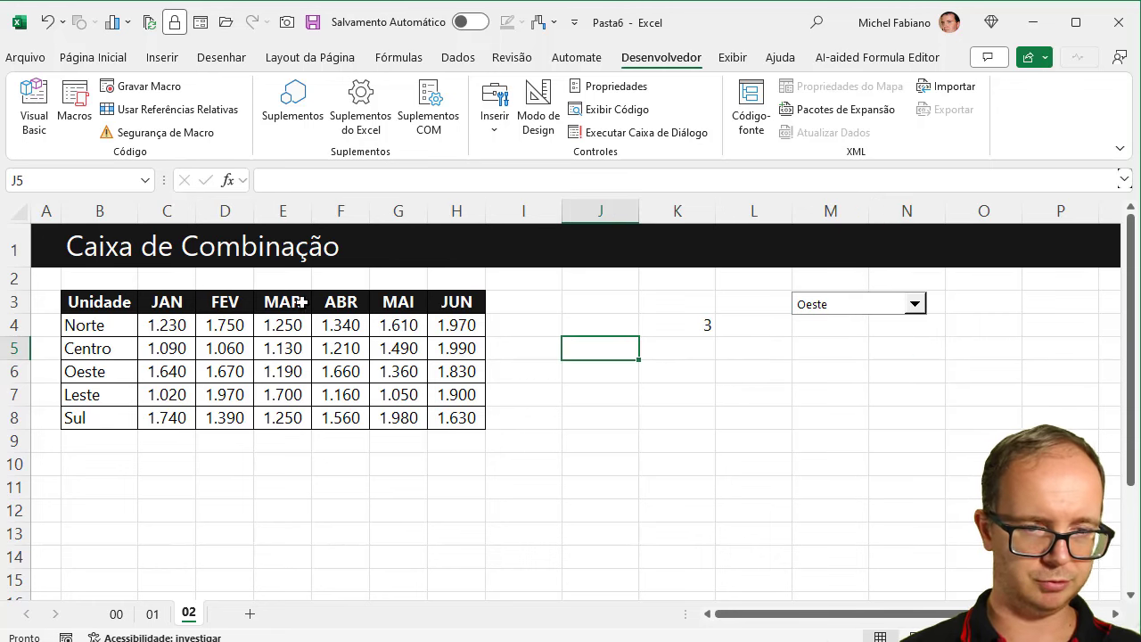
- Copy the JAN–JUN month headers from C3:H3 into J5:O5
left_click_drag(169, 305, 440, 295)
key("ctrl+c")
left_click(615, 344)
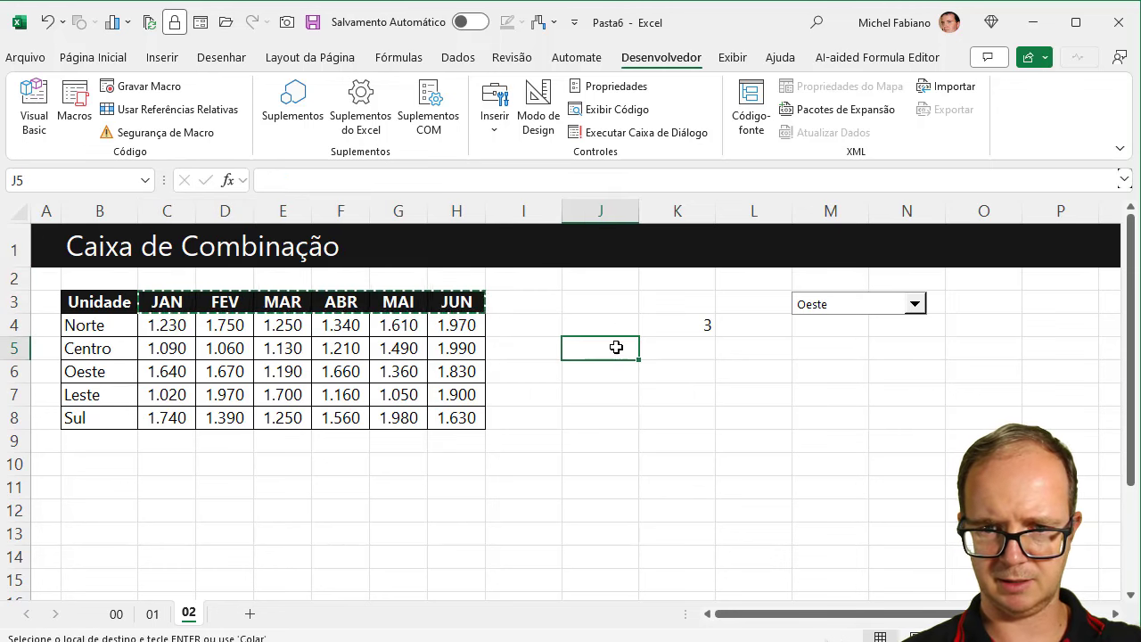
key("ctrl+v")
- Enter =ÍNDICE($B$4:$H$8;$K$4;COL(B2)) in J6, returning Oeste's JAN value 1640
left_click(609, 372)
type("=")
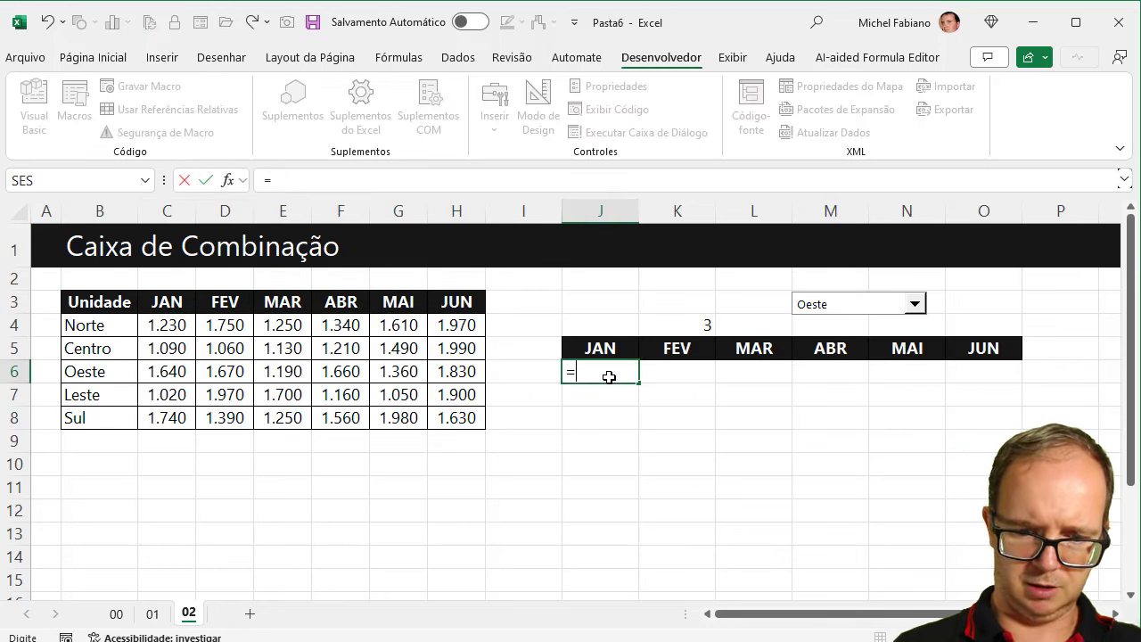
type("índice(")
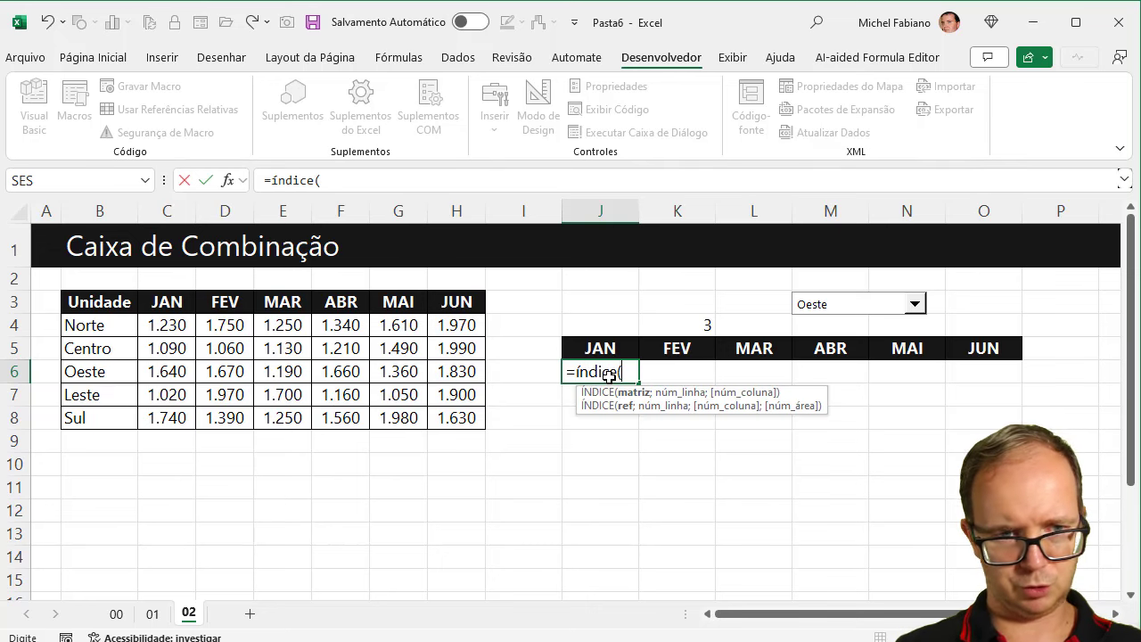
left_click(85, 325)
left_click_drag(229, 350, 443, 418)
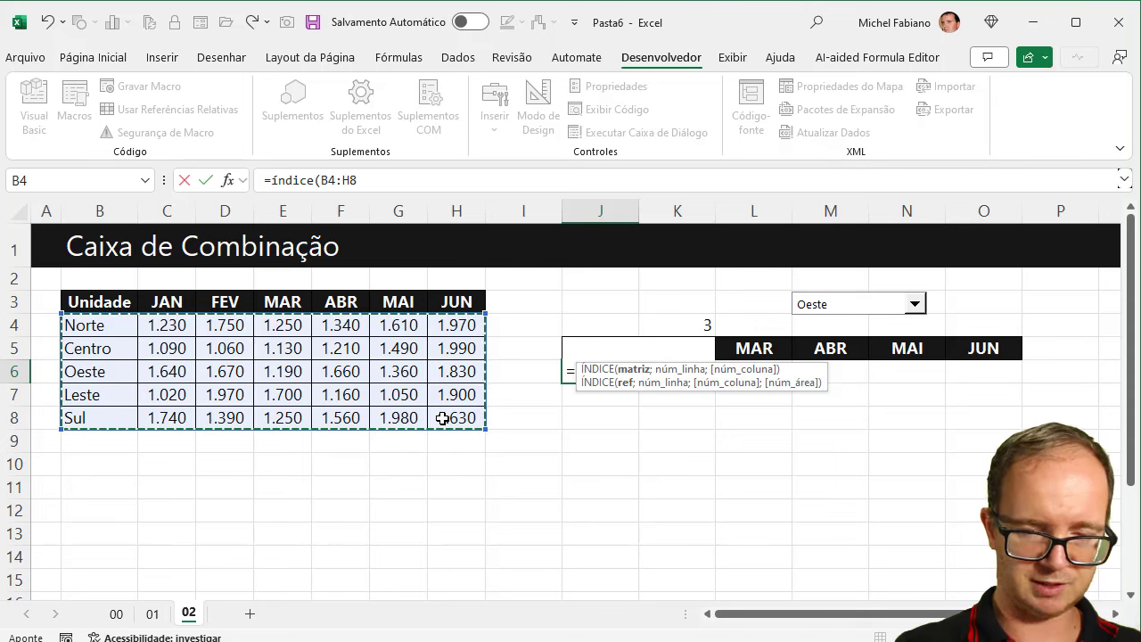
key("F4")
type(";")
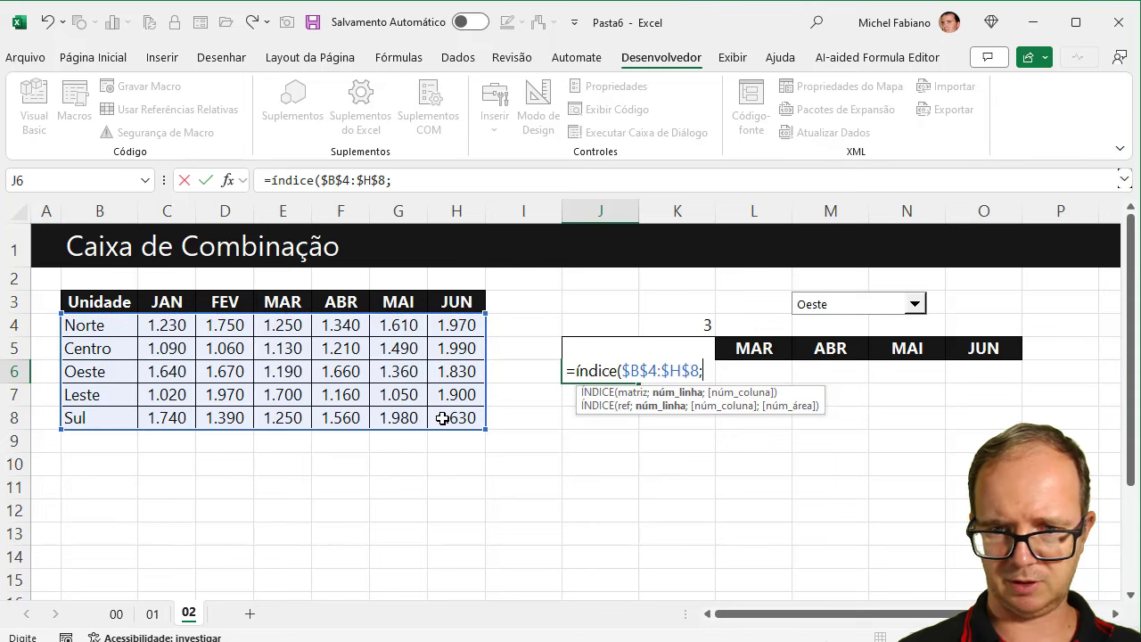
left_click(687, 324)
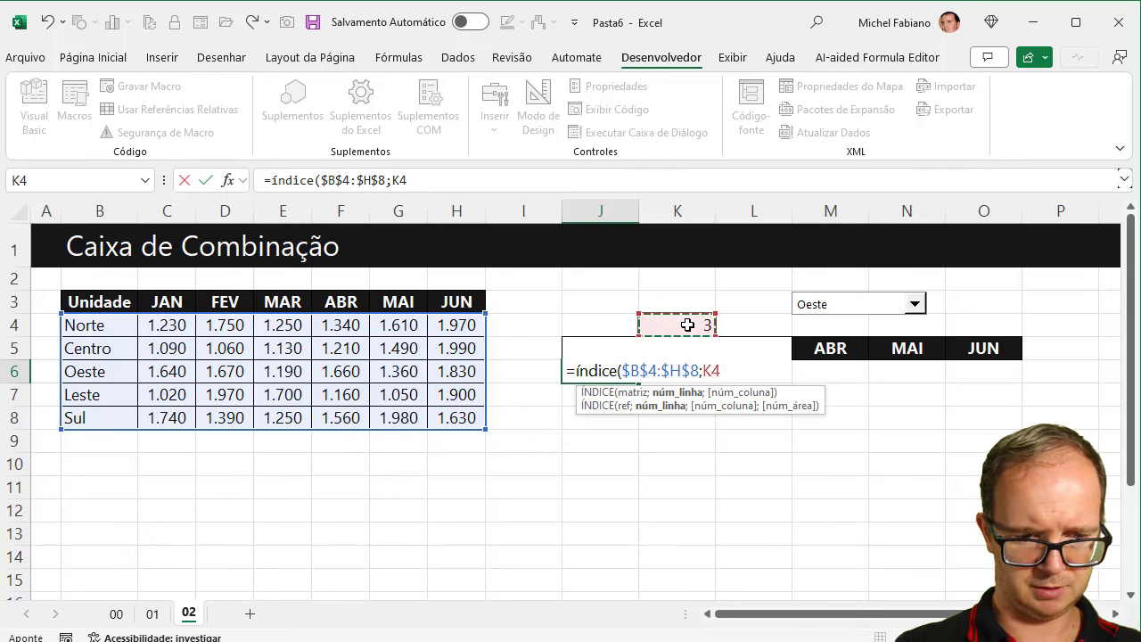
key("F4")
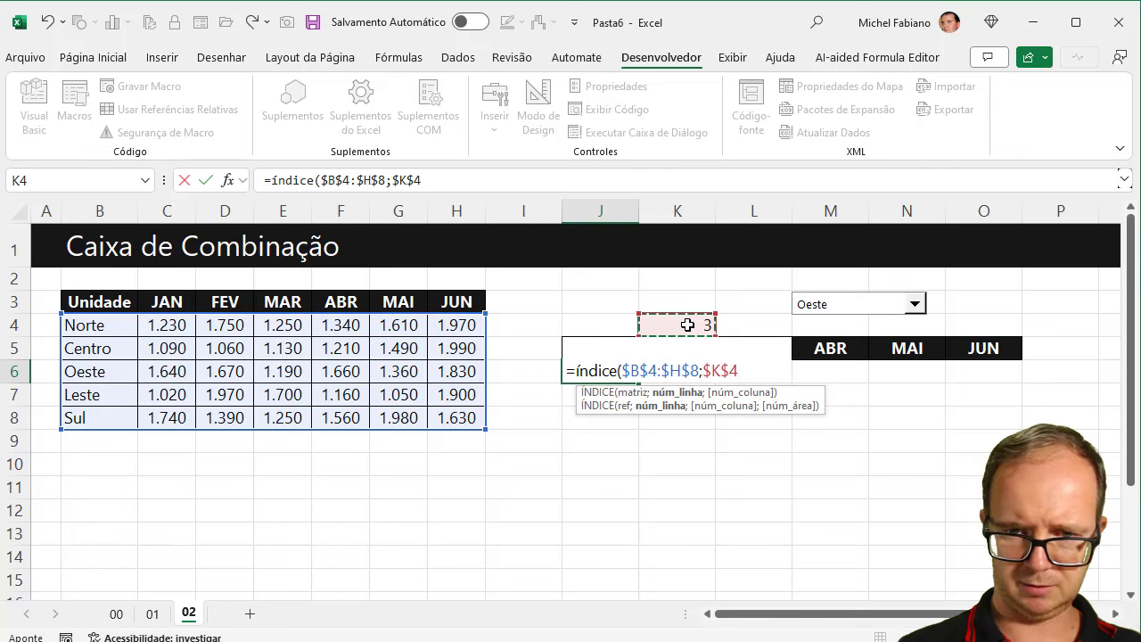
key("BackSpace")
key("BackSpace")
type(")")
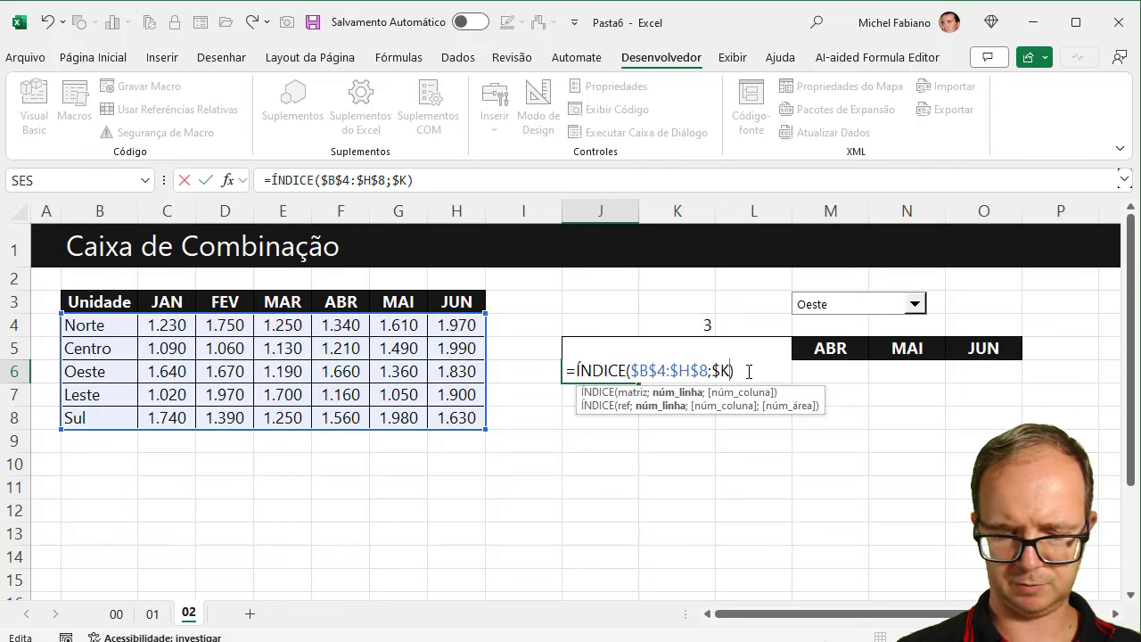
key("BackSpace")
key("BackSpace")
left_click(678, 323)
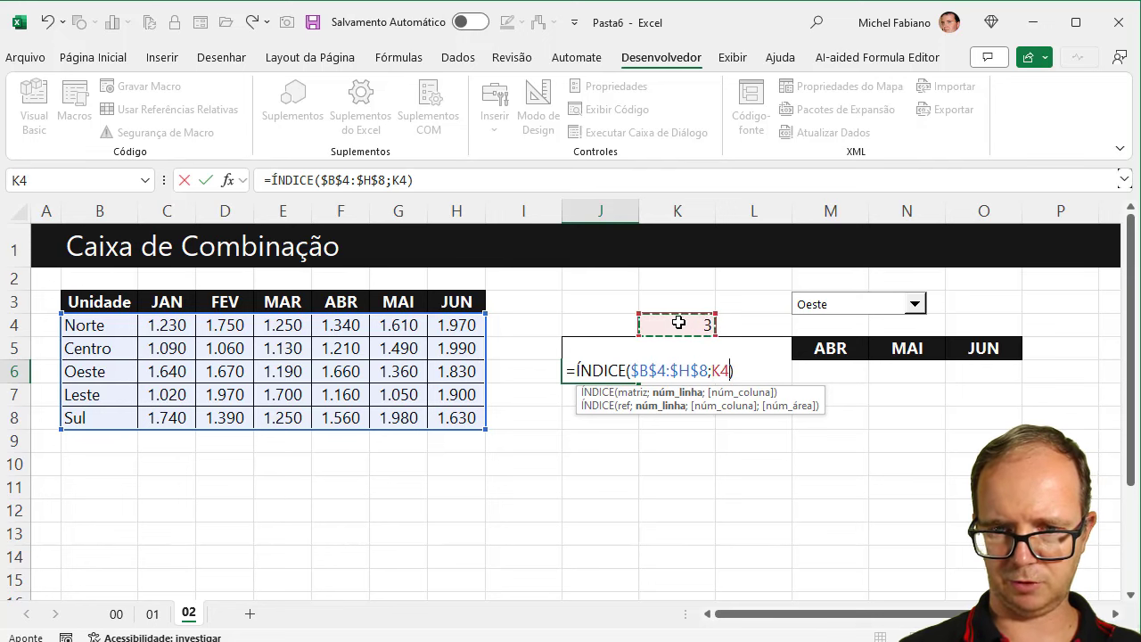
key("F4")
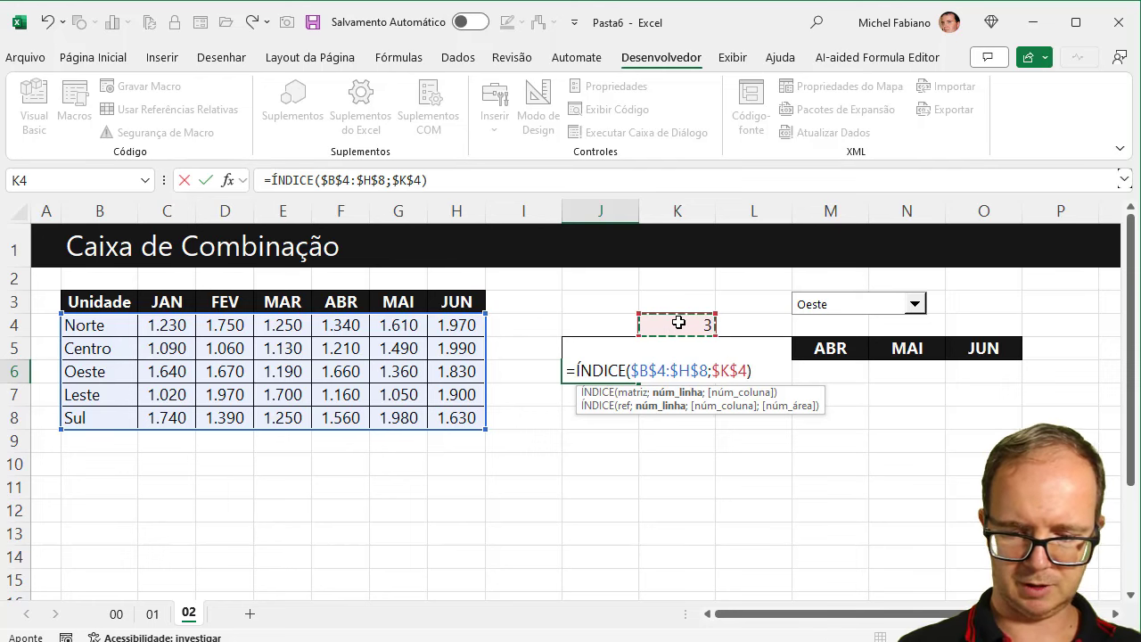
type(";col")
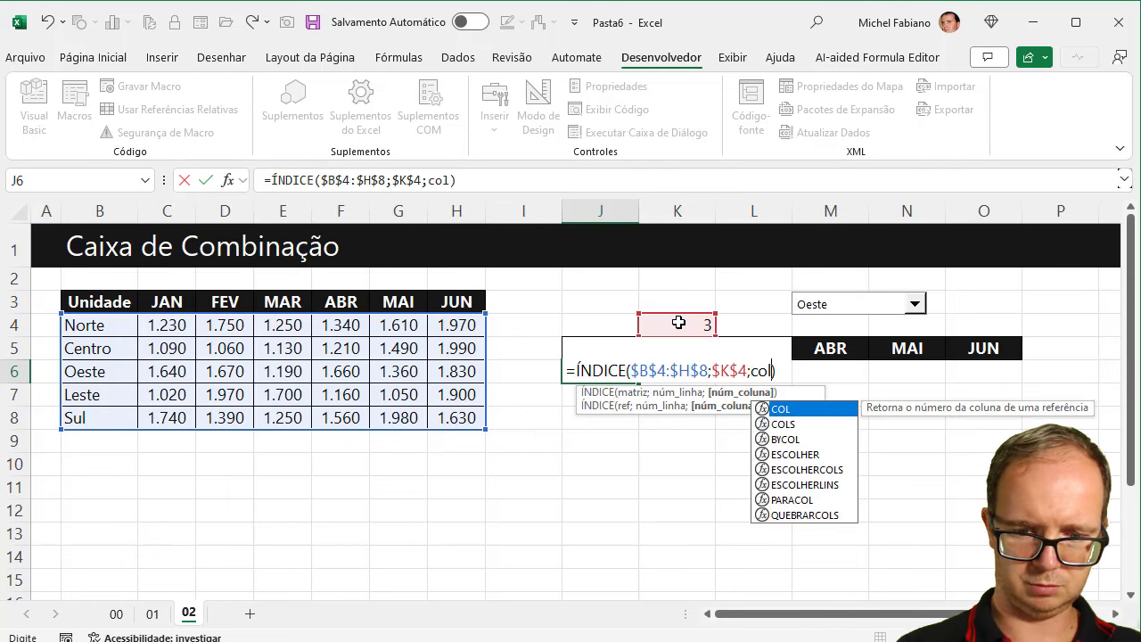
type("(b")
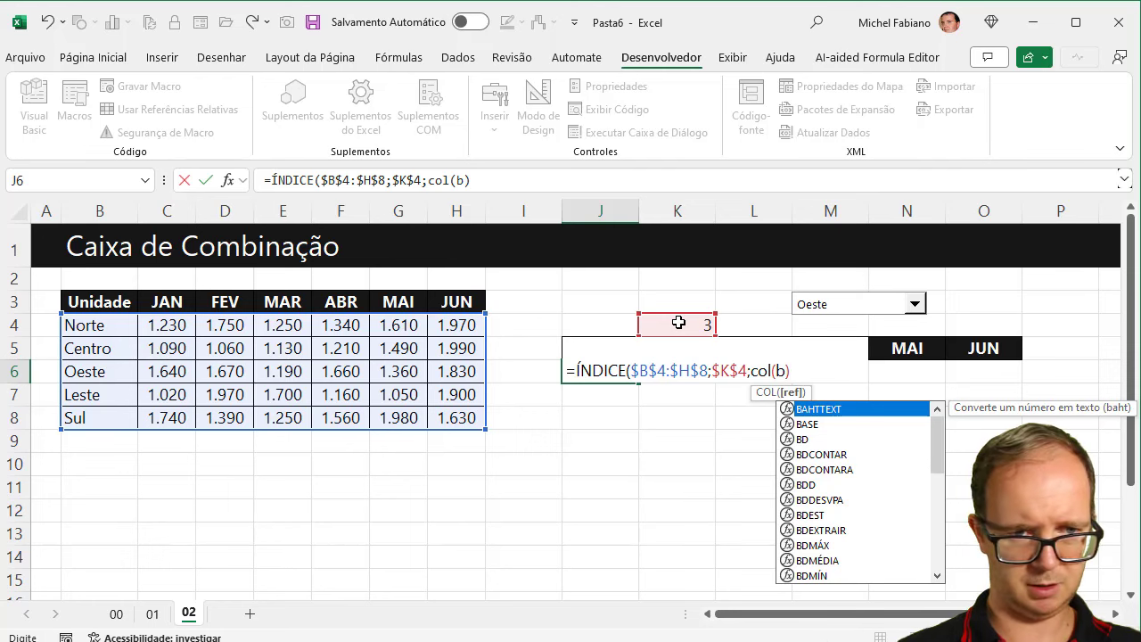
type("2")
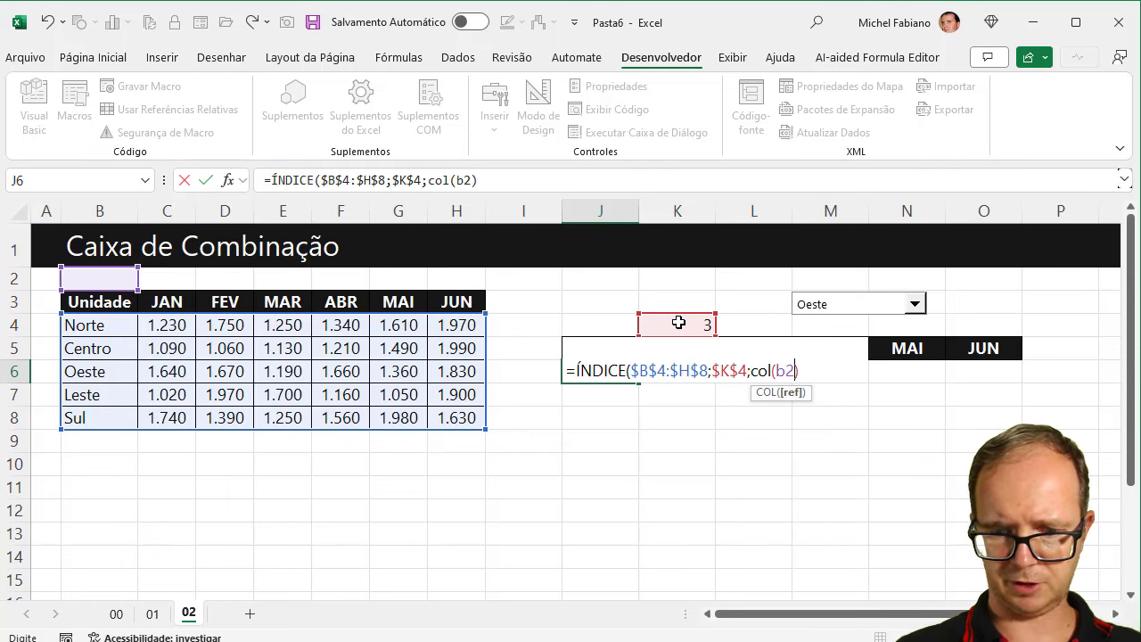
type(")")
key("Return")
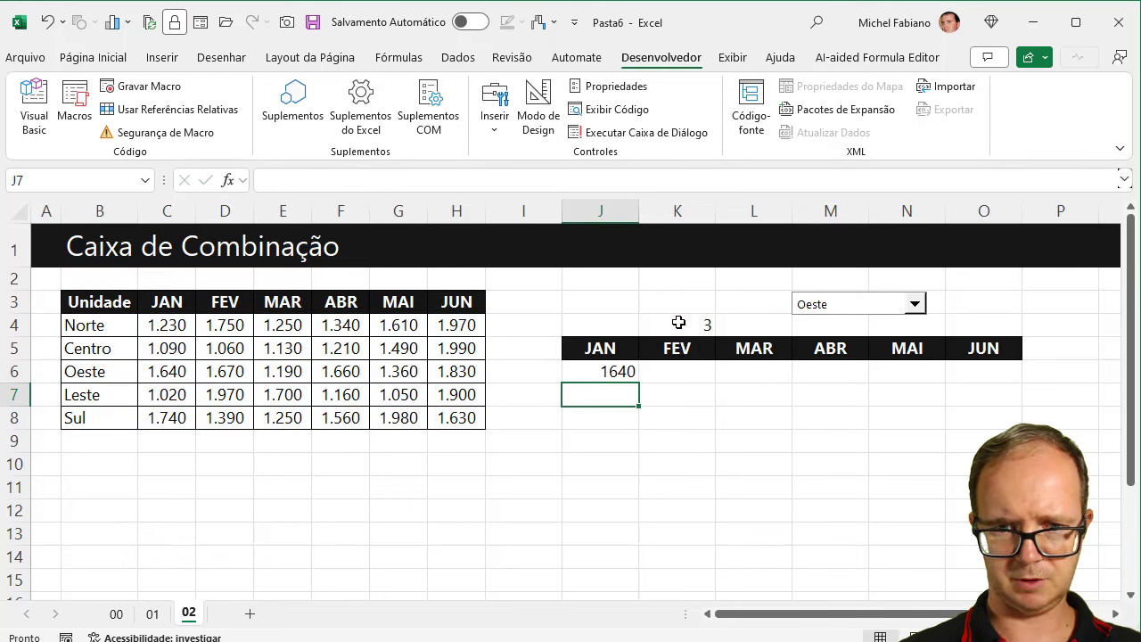
- Fill the J6 lookup formula across to O6
left_click(600, 373)
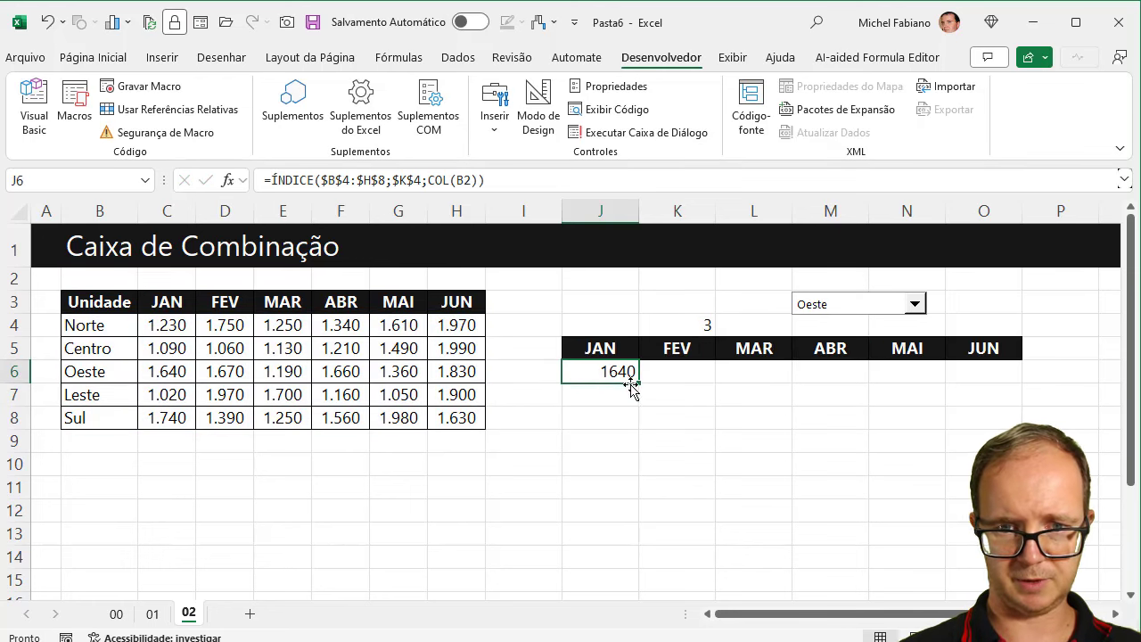
left_click_drag(641, 385, 641, 385)
left_click_drag(1022, 370, 1025, 371)
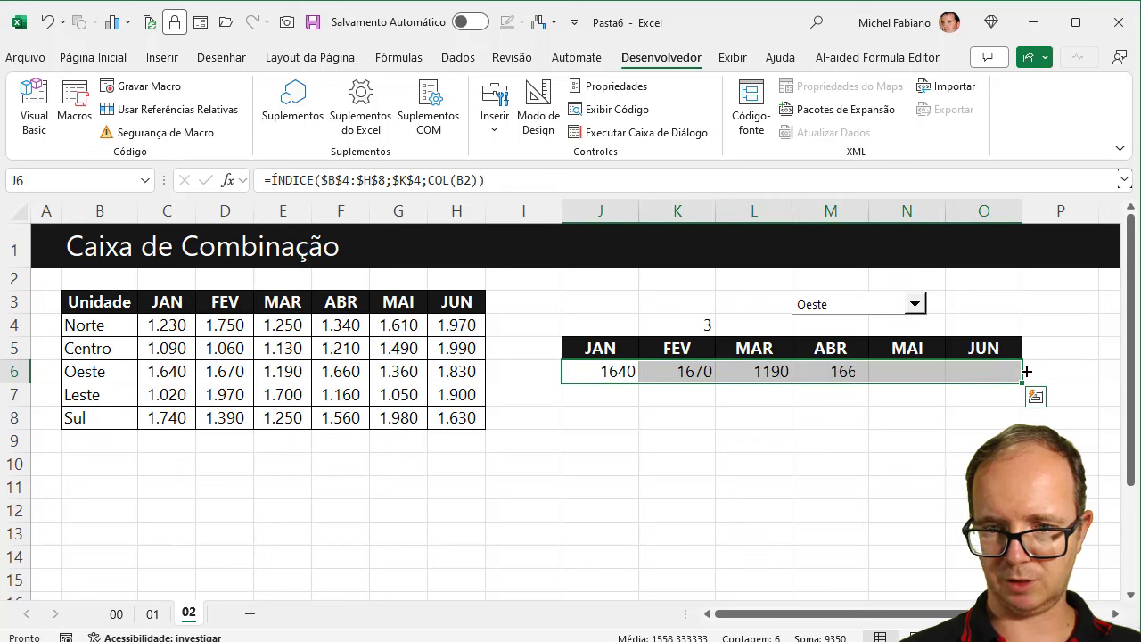
- Check row 6 updates by choosing Norte, then Leste (K4 = 4) in the combo box
left_click(915, 305)
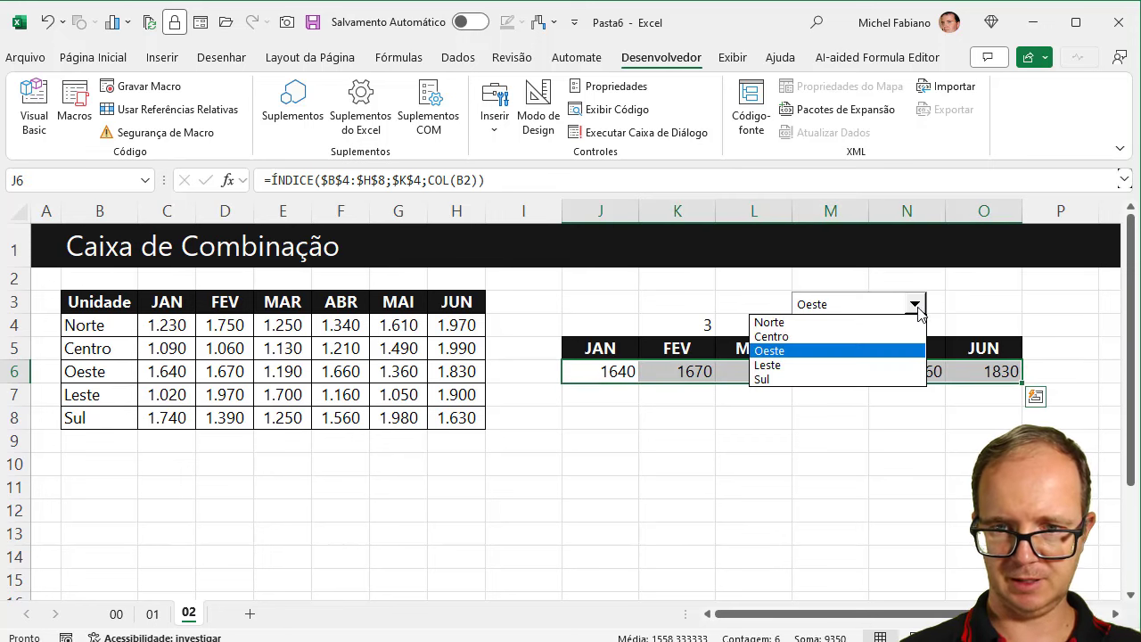
left_click(909, 319)
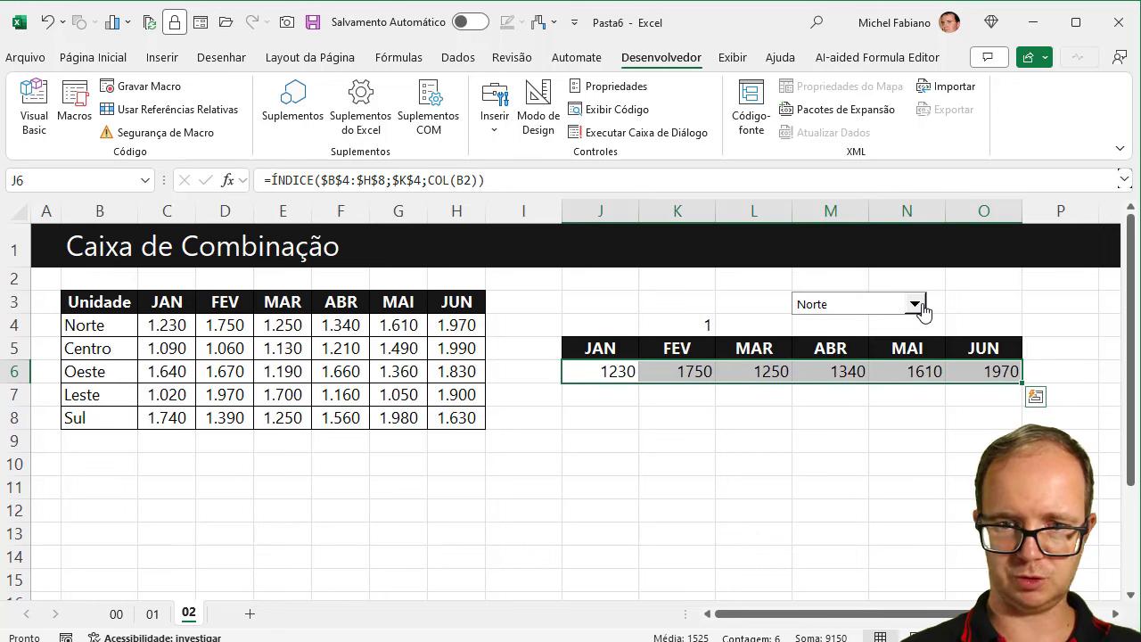
left_click(916, 305)
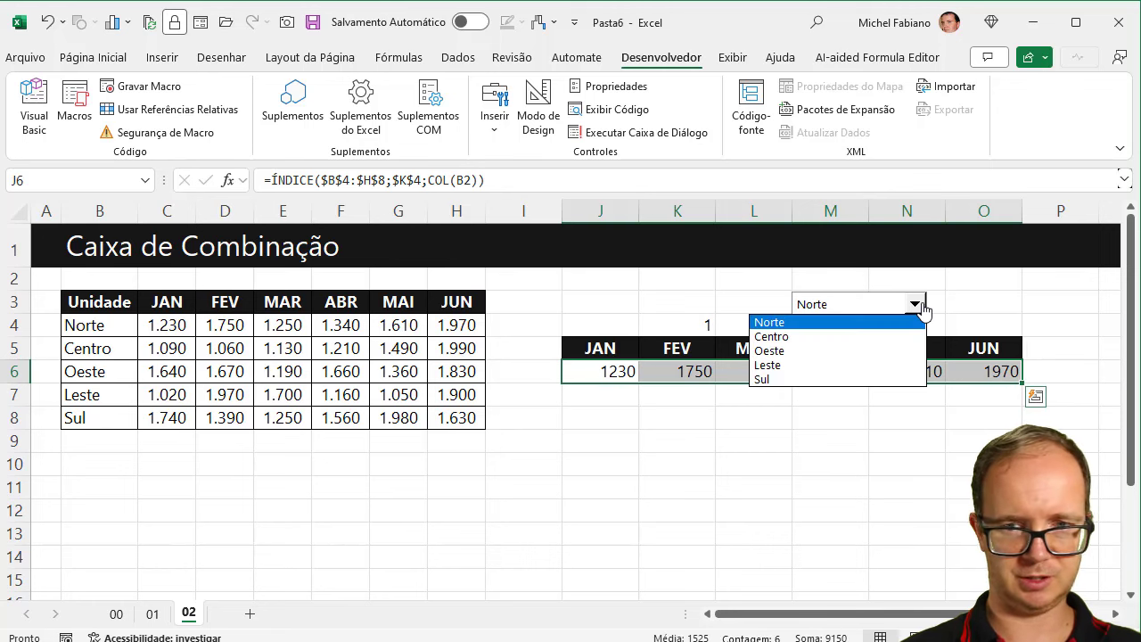
left_click(855, 364)
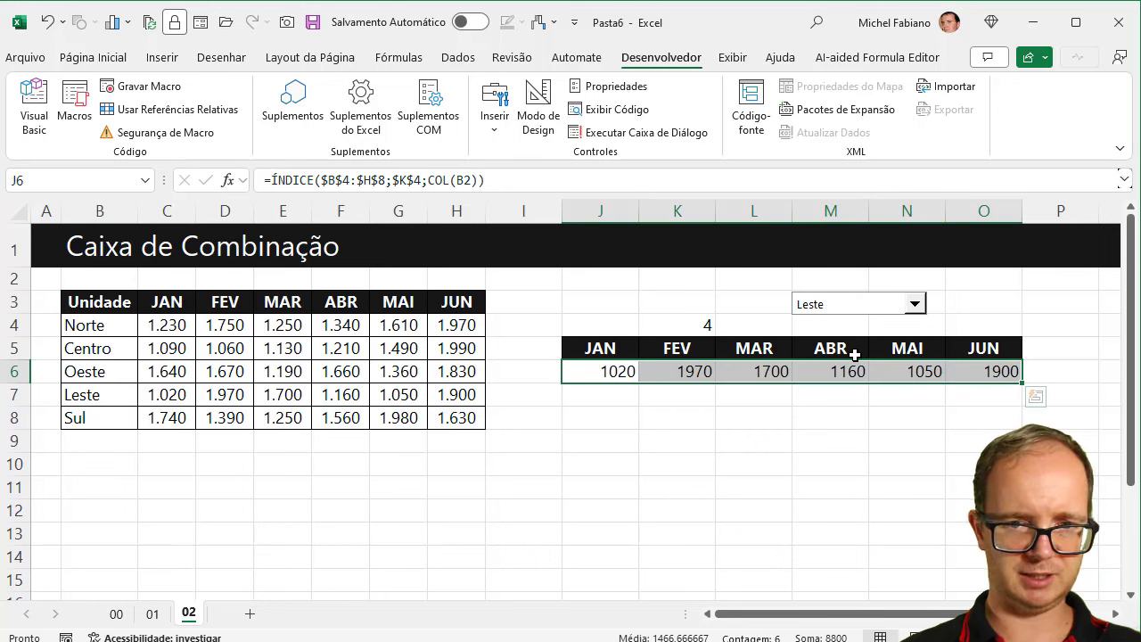
left_click(740, 327)
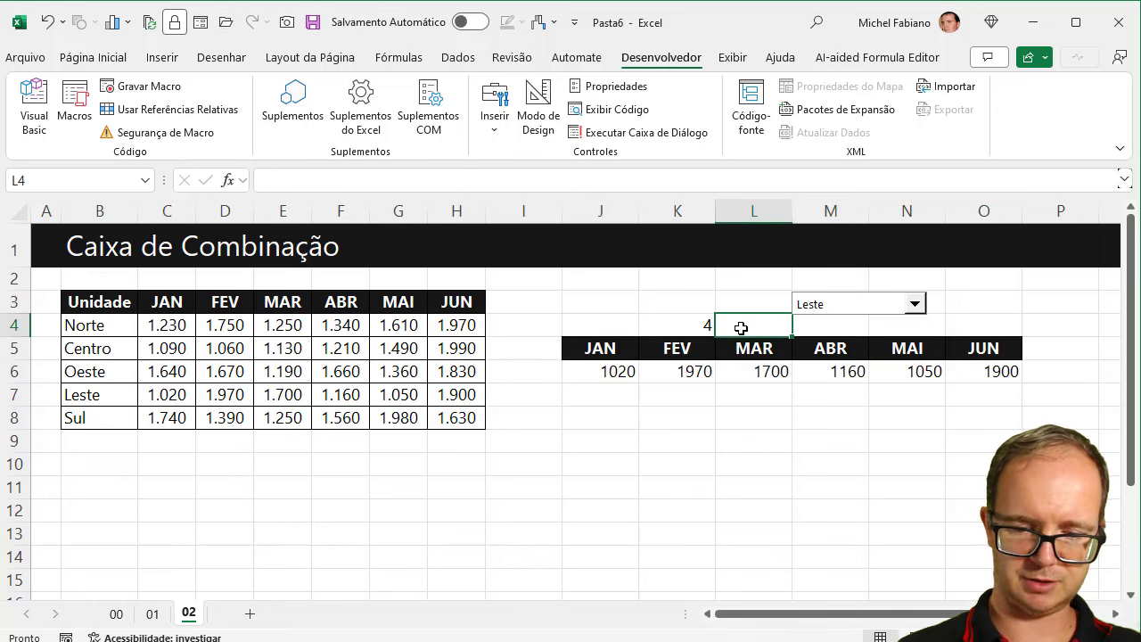
- Enter =ÍNDICE(B4:B8;K4) in L4 so it displays the chosen unit name Leste
type("=índice(")
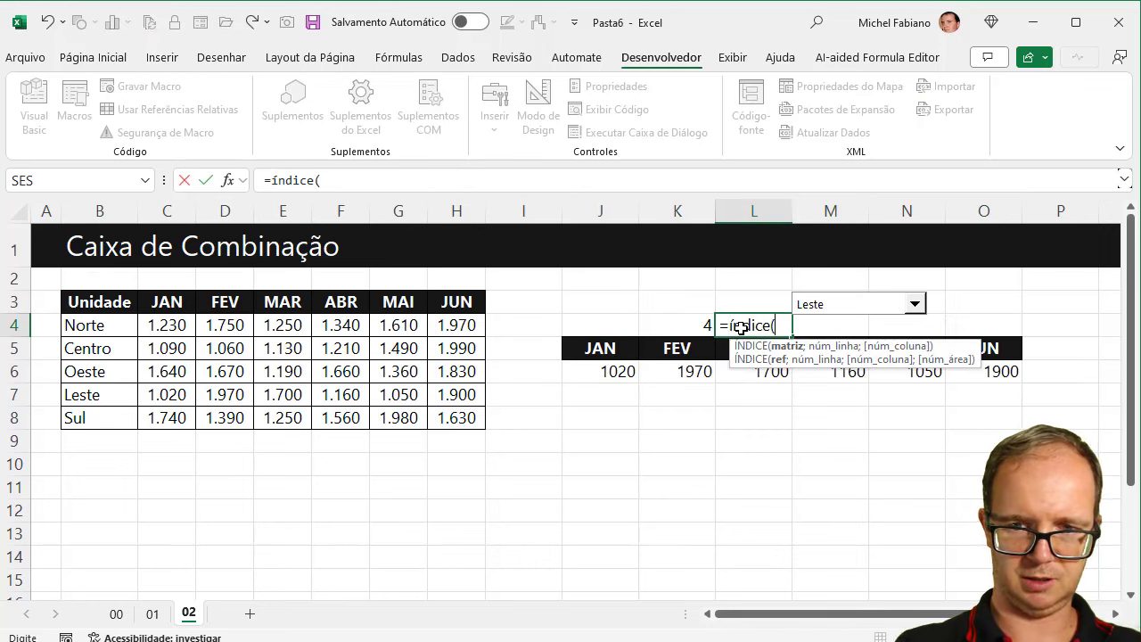
left_click_drag(98, 329, 103, 423)
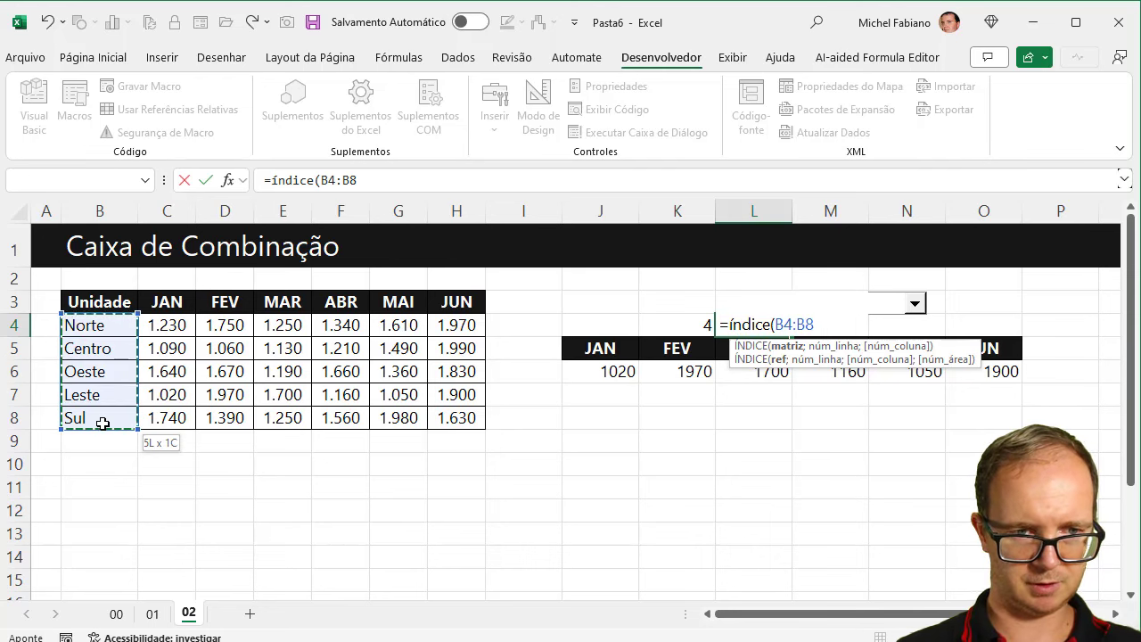
type(";")
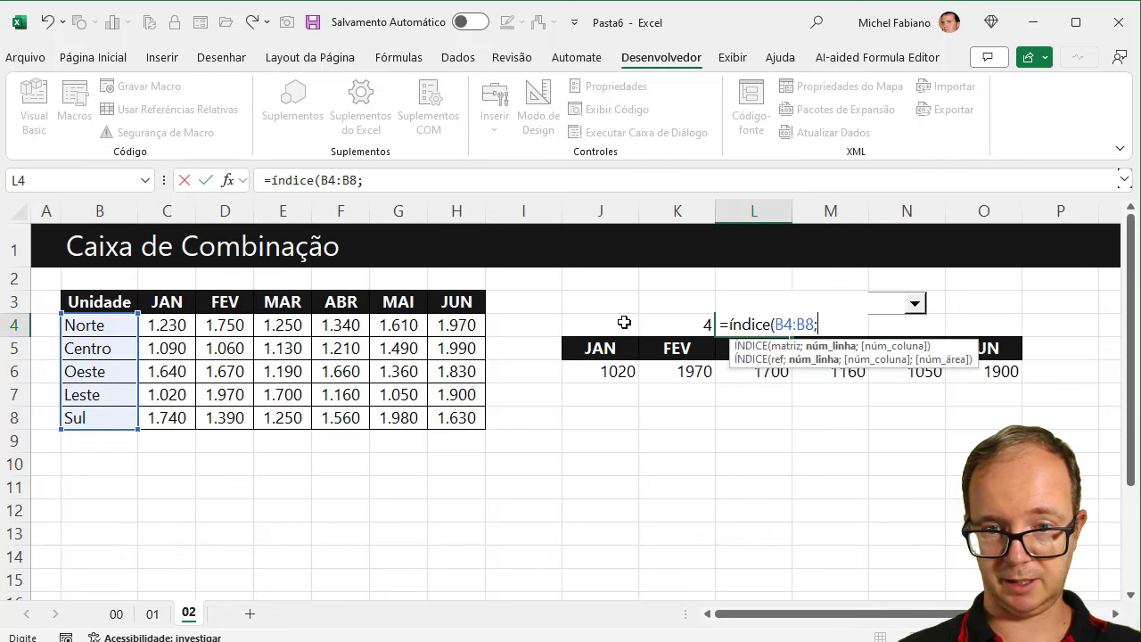
left_click(653, 321)
key("Return")
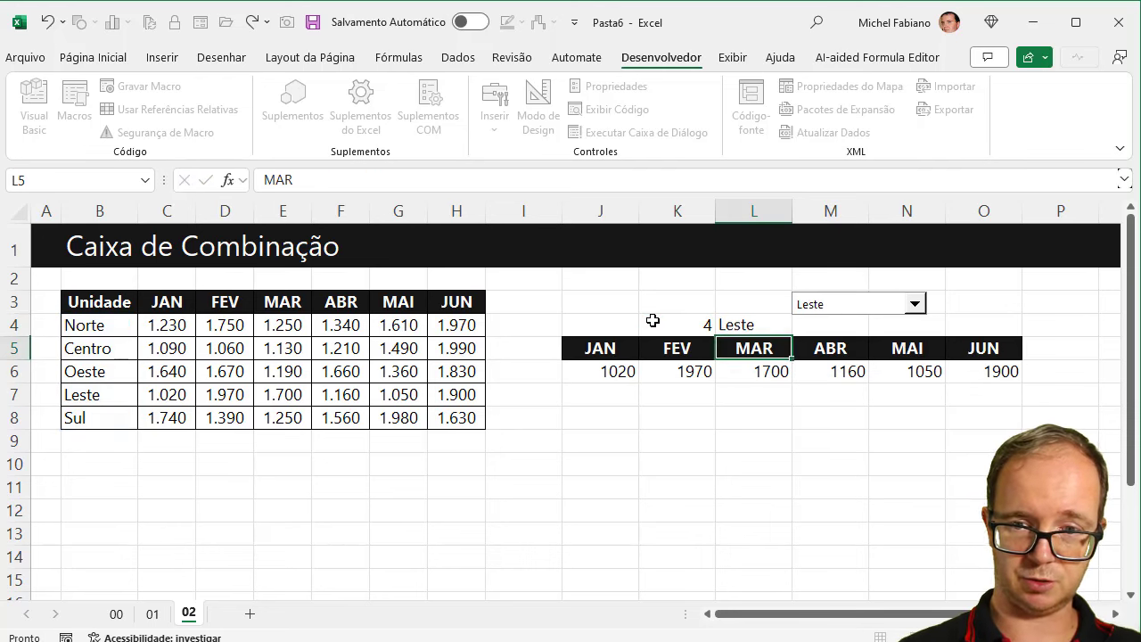
left_click(728, 322)
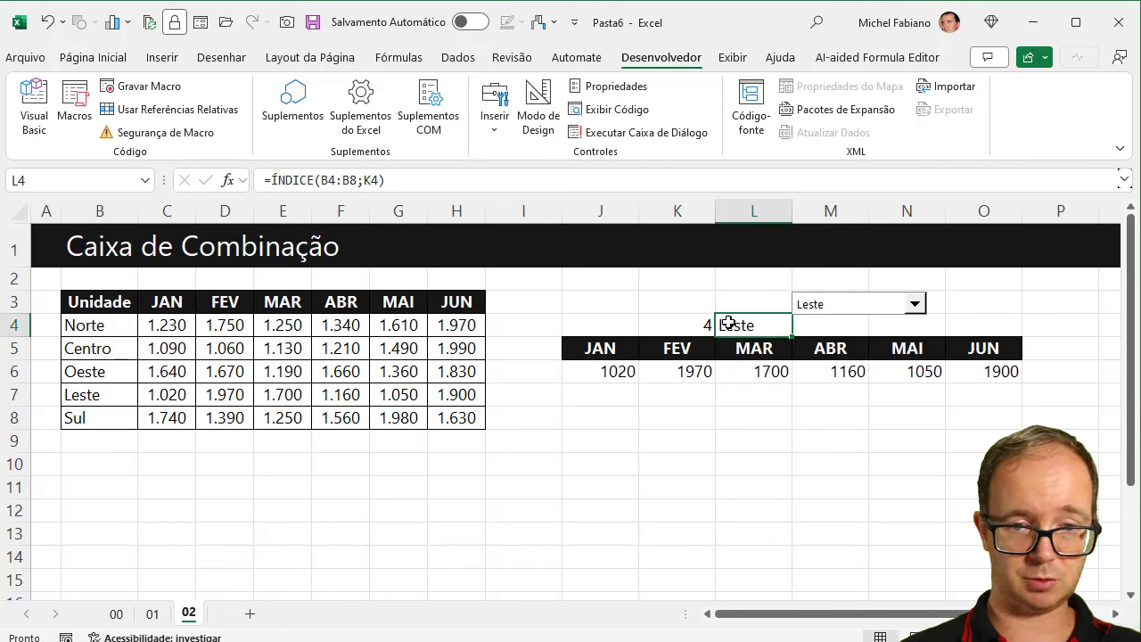
left_click_drag(132, 325, 446, 418)
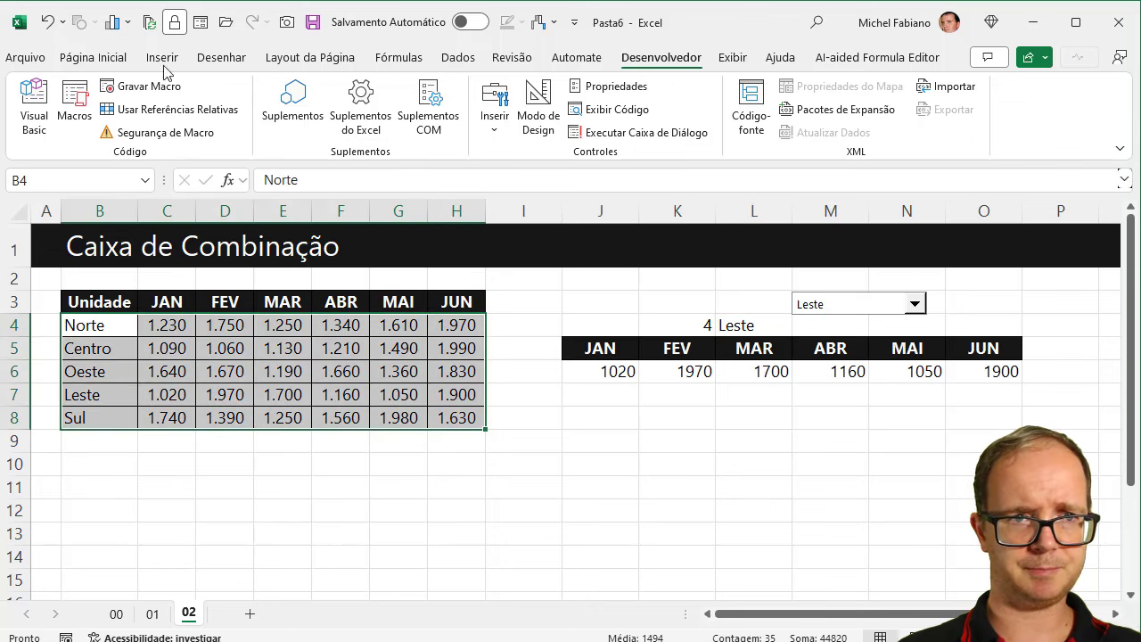
- Add a conditional formatting rule =$B4=$L$4 with light green fill on B4:H8
left_click(109, 58)
left_click(721, 86)
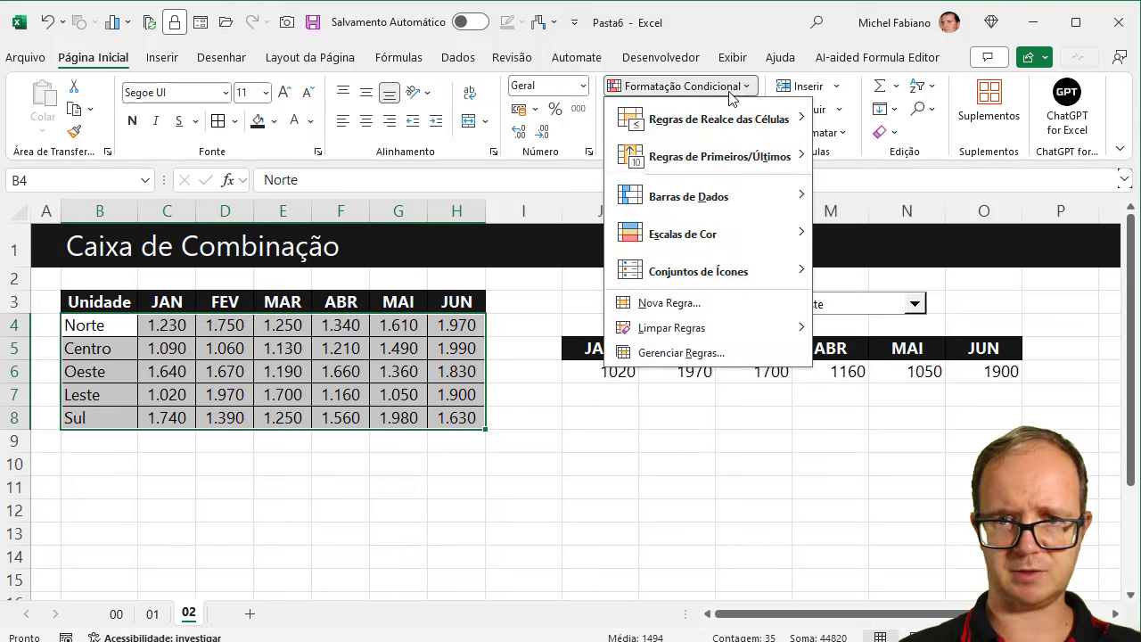
left_click(669, 303)
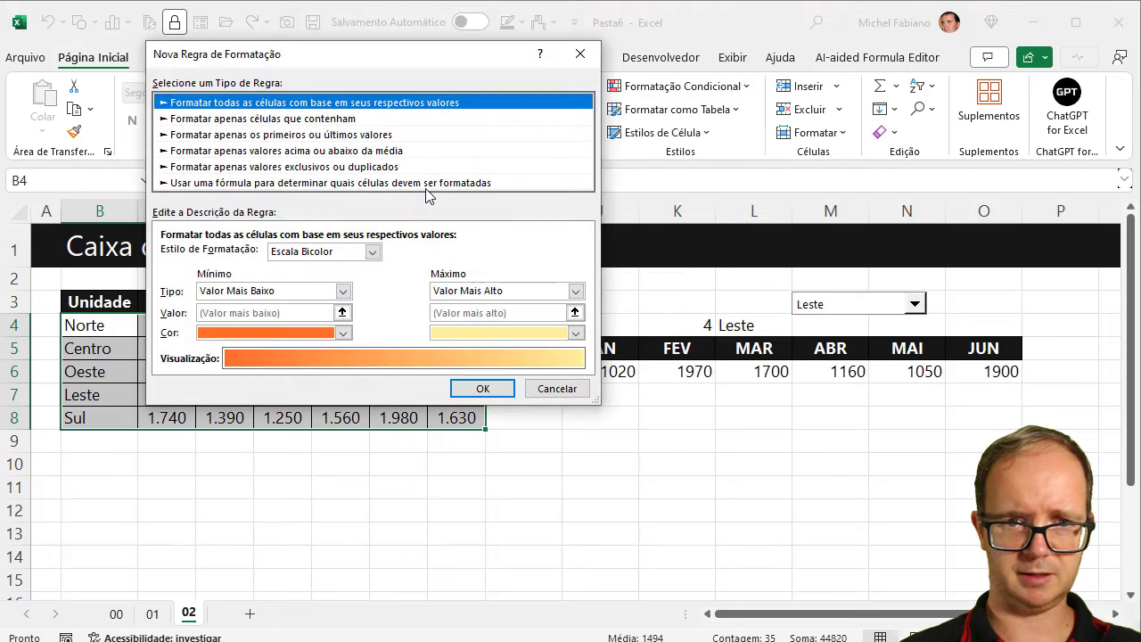
left_click(428, 183)
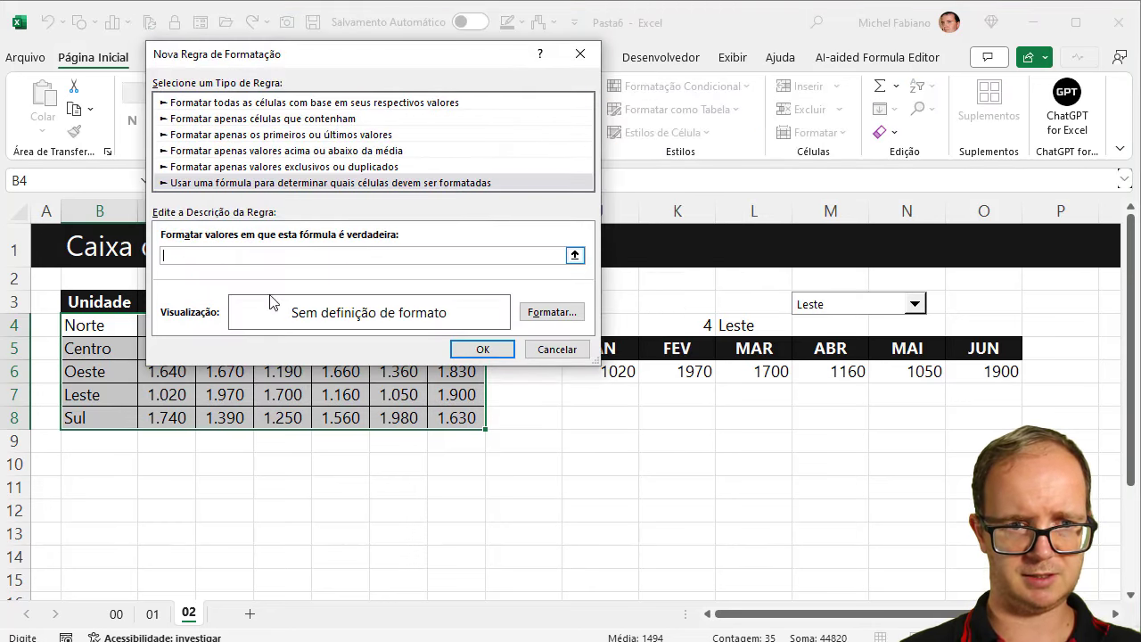
left_click(102, 324)
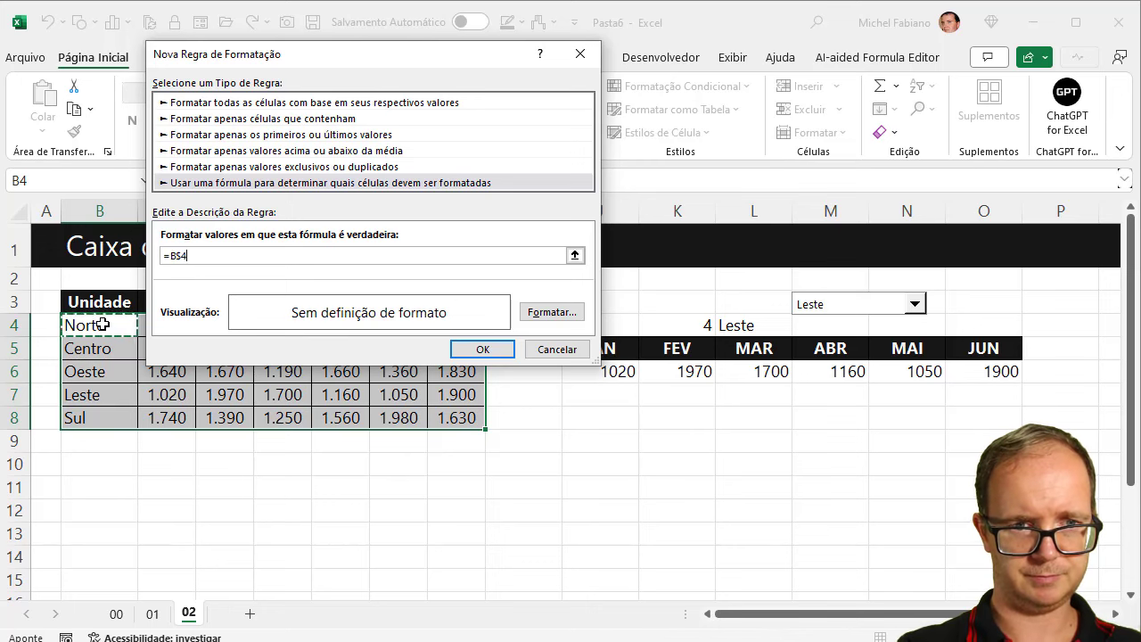
type("=")
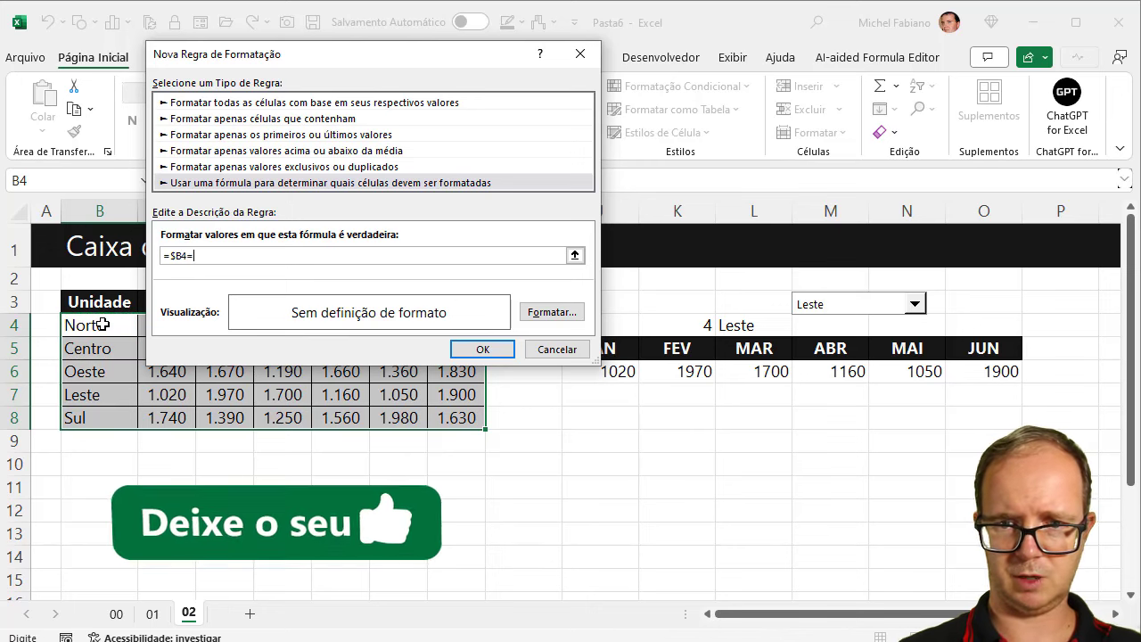
left_click(747, 326)
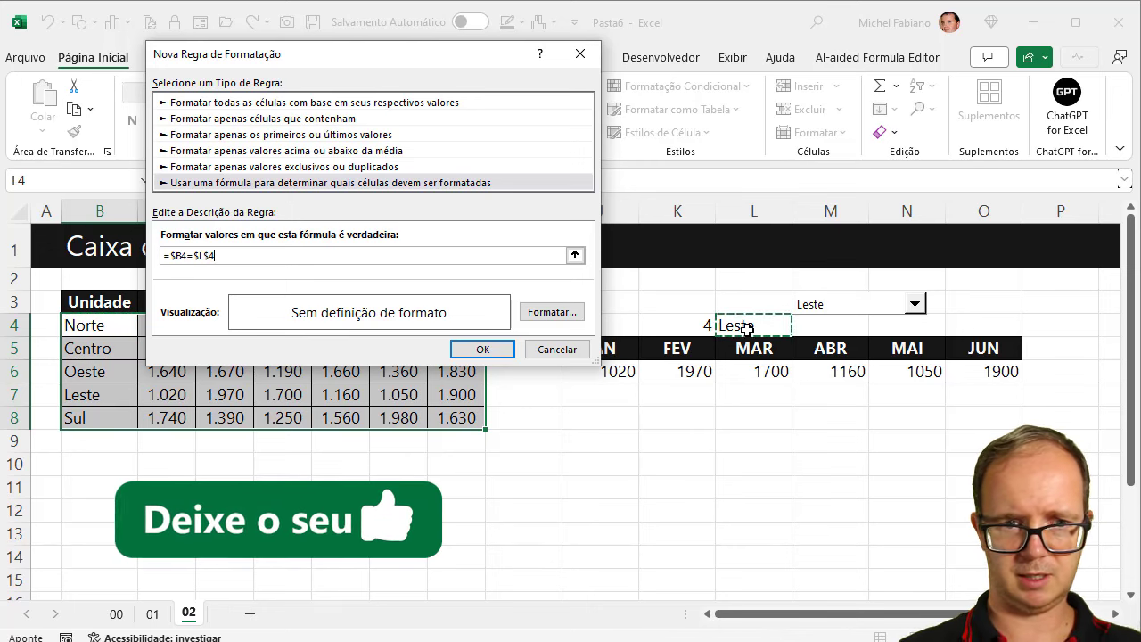
left_click(553, 312)
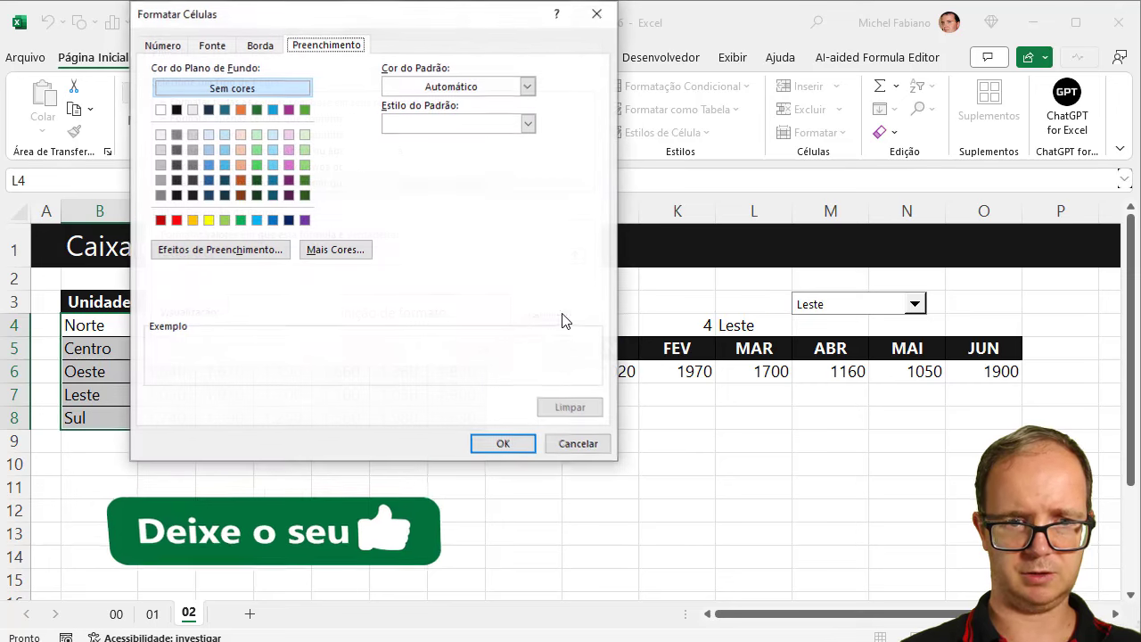
left_click(256, 149)
left_click(504, 444)
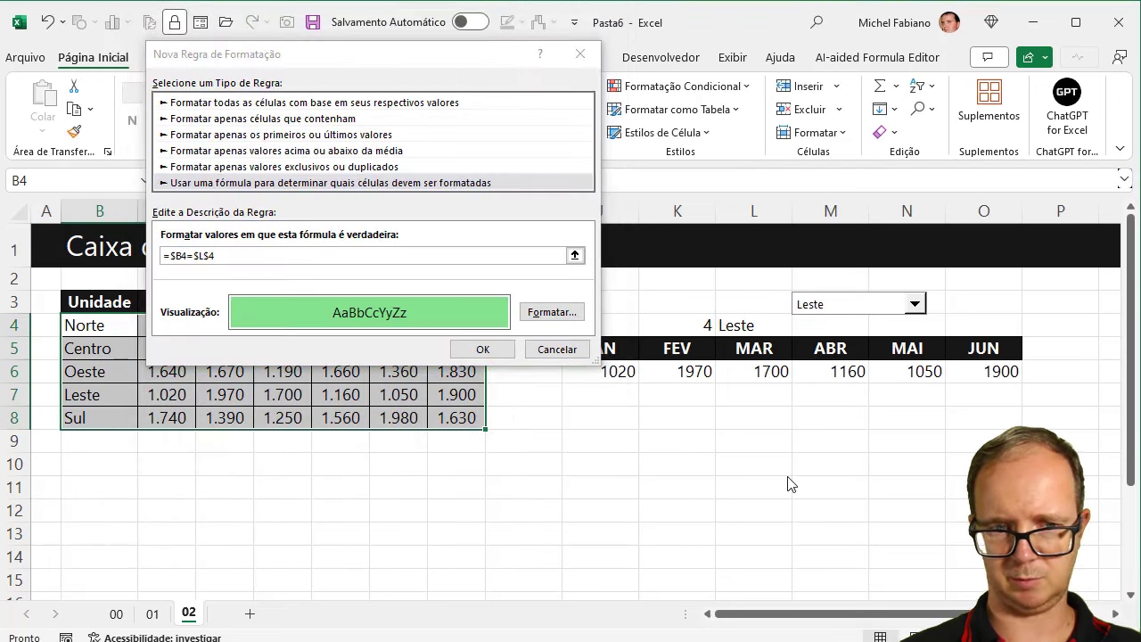
left_click(482, 349)
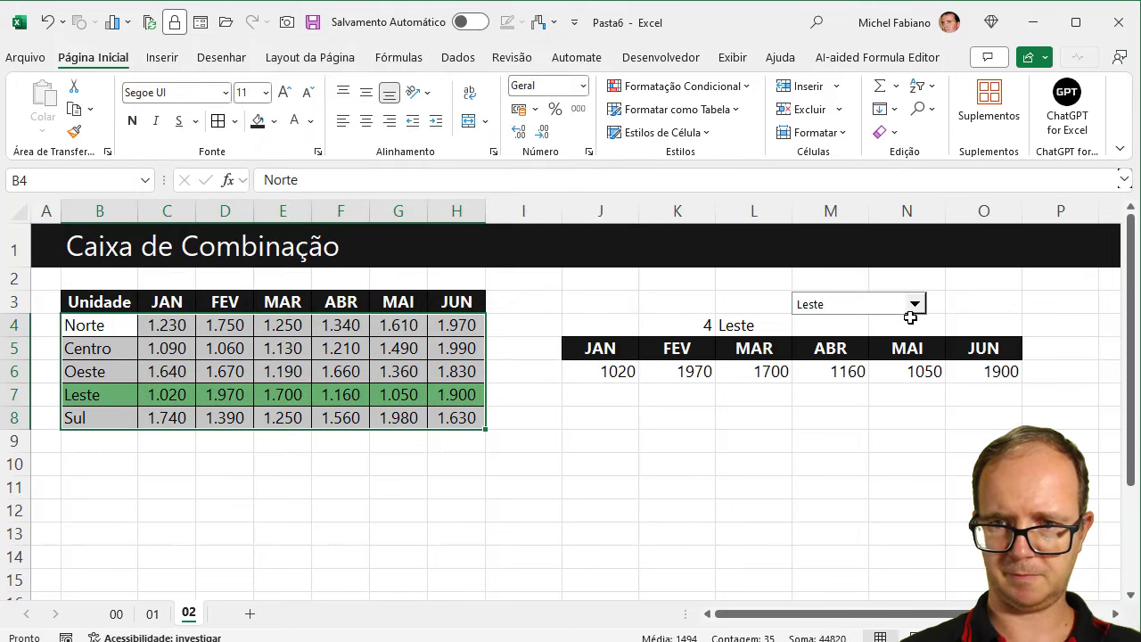
- Switch the combo box unit to Norte
left_click(915, 304)
left_click(856, 320)
left_click(739, 325)
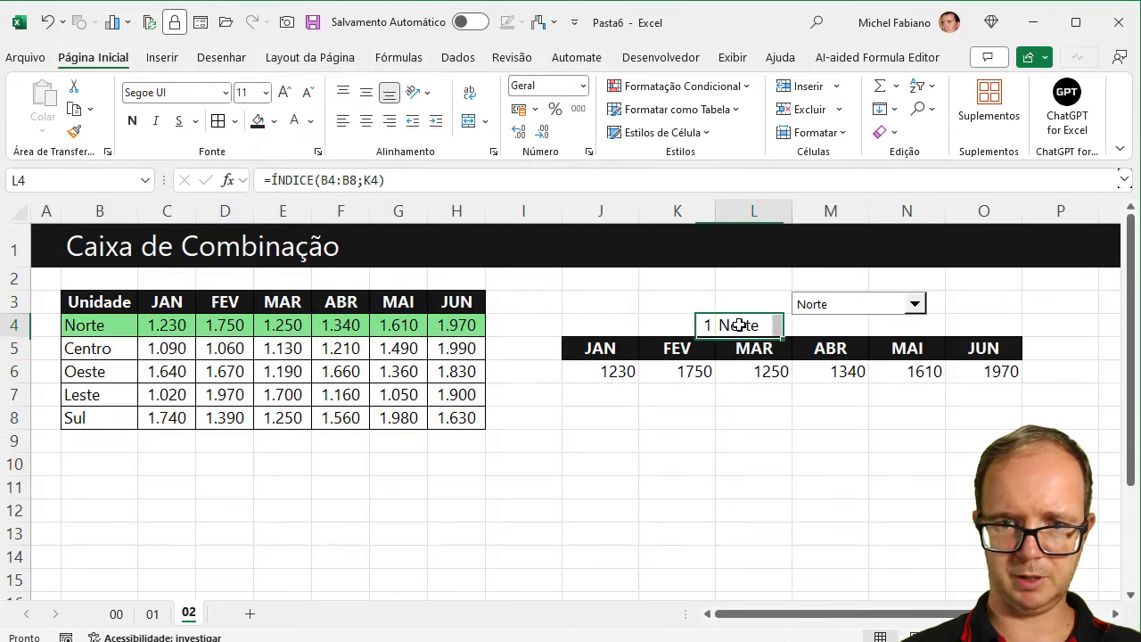
- Recommit the L4 formula and select J5:O6 for a column chart
double_click(739, 325)
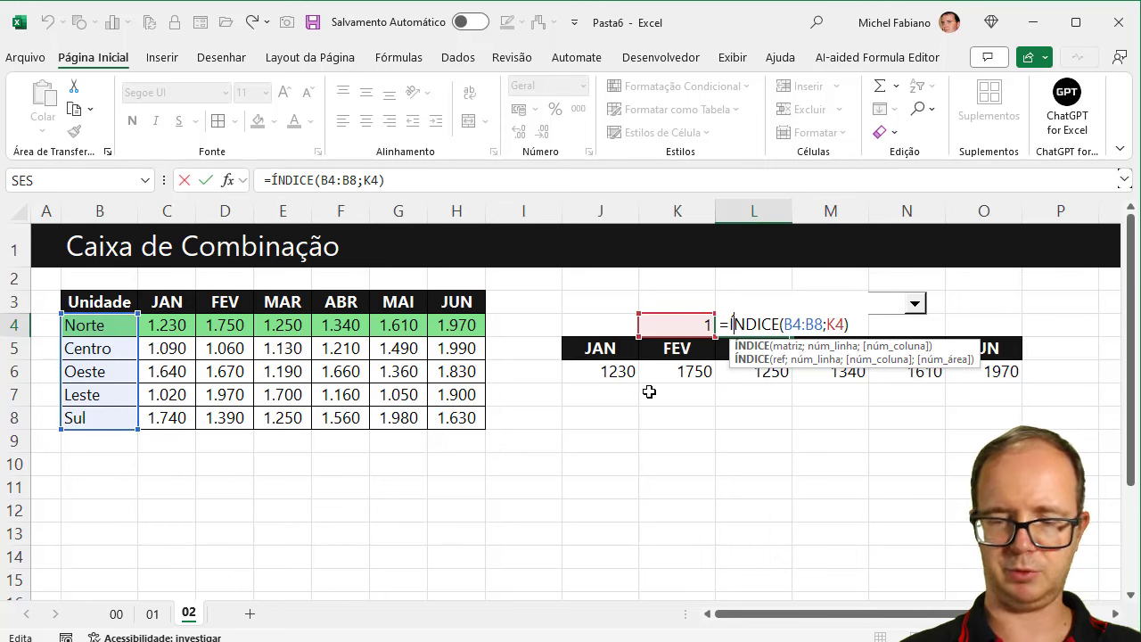
key("Return")
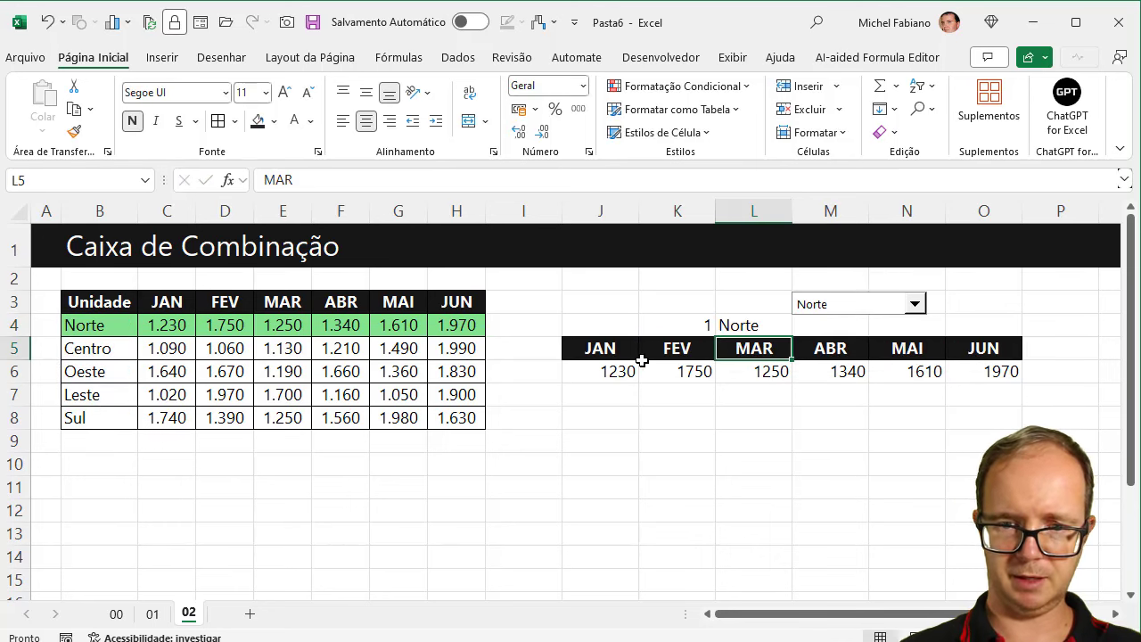
left_click_drag(588, 348, 973, 361)
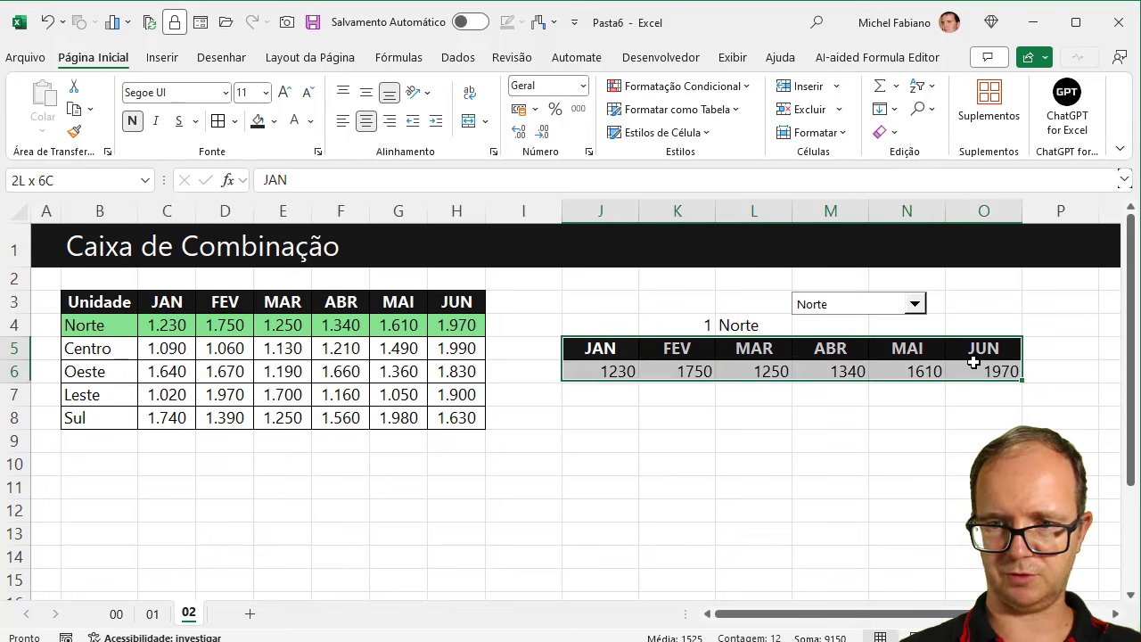
left_click(162, 57)
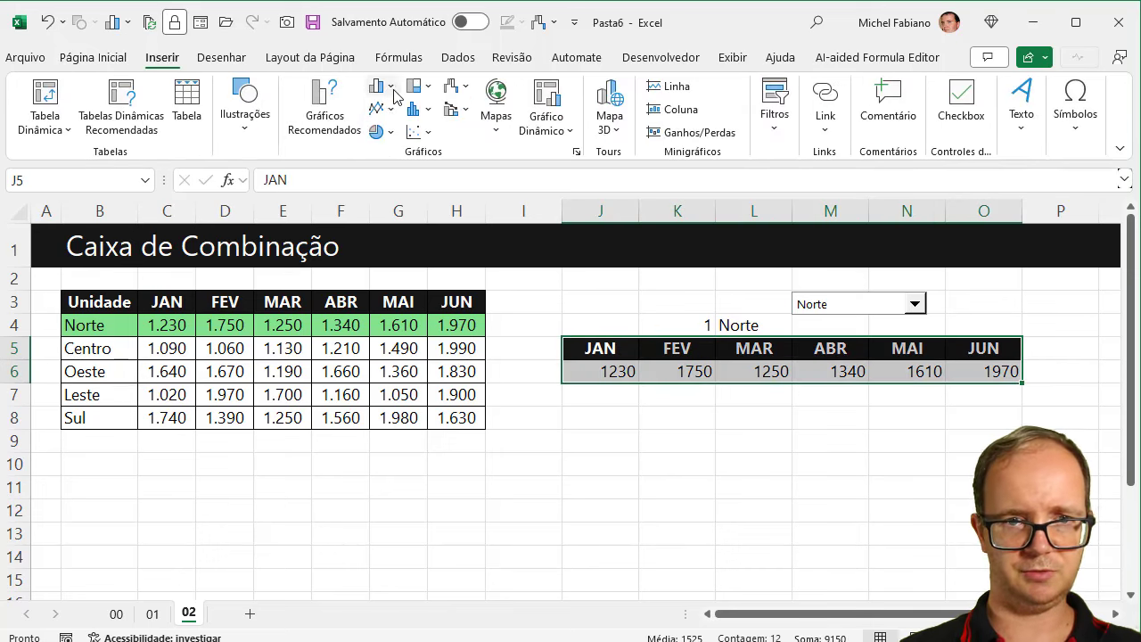
left_click(388, 87)
- Insert a clustered column chart of J5:O6 and remove its vertical axis and gridlines
left_click(389, 139)
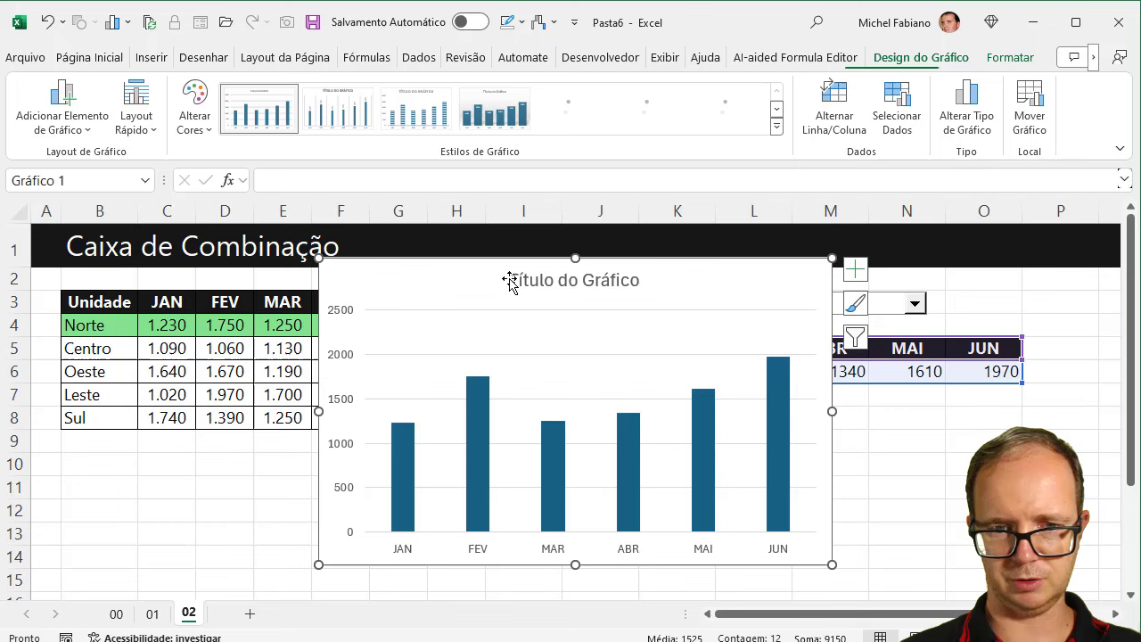
left_click(352, 361)
key("Delete")
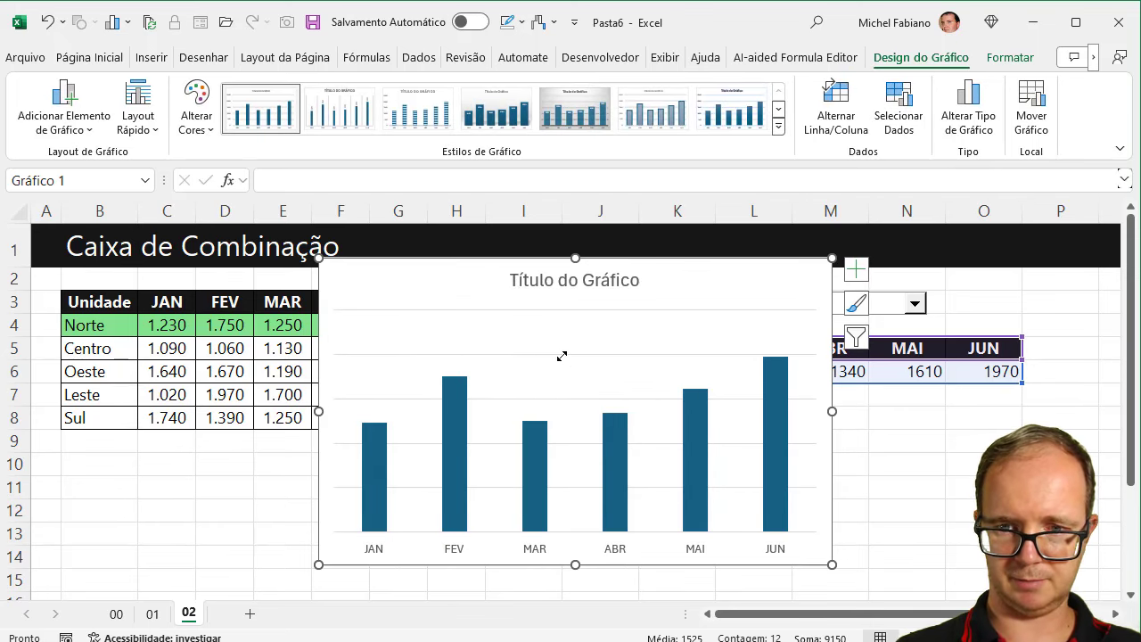
left_click(403, 355)
key("Delete")
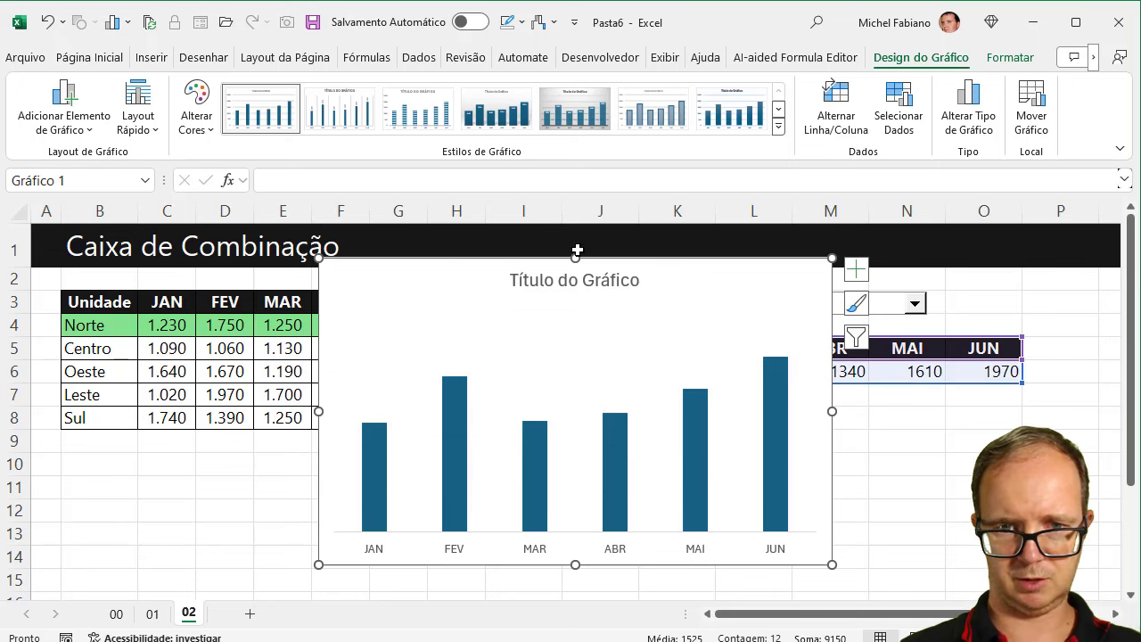
- Move the chart beside the table in columns I–O, make it shorter and wider, and shift the title left
left_click_drag(596, 259, 792, 292)
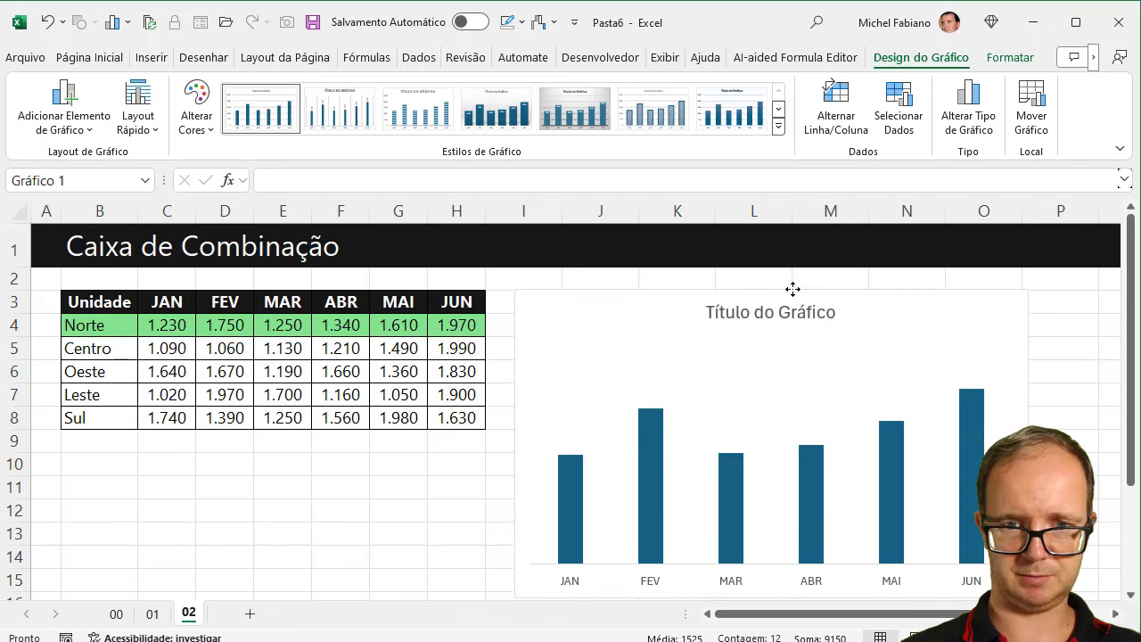
left_click_drag(771, 596, 789, 452)
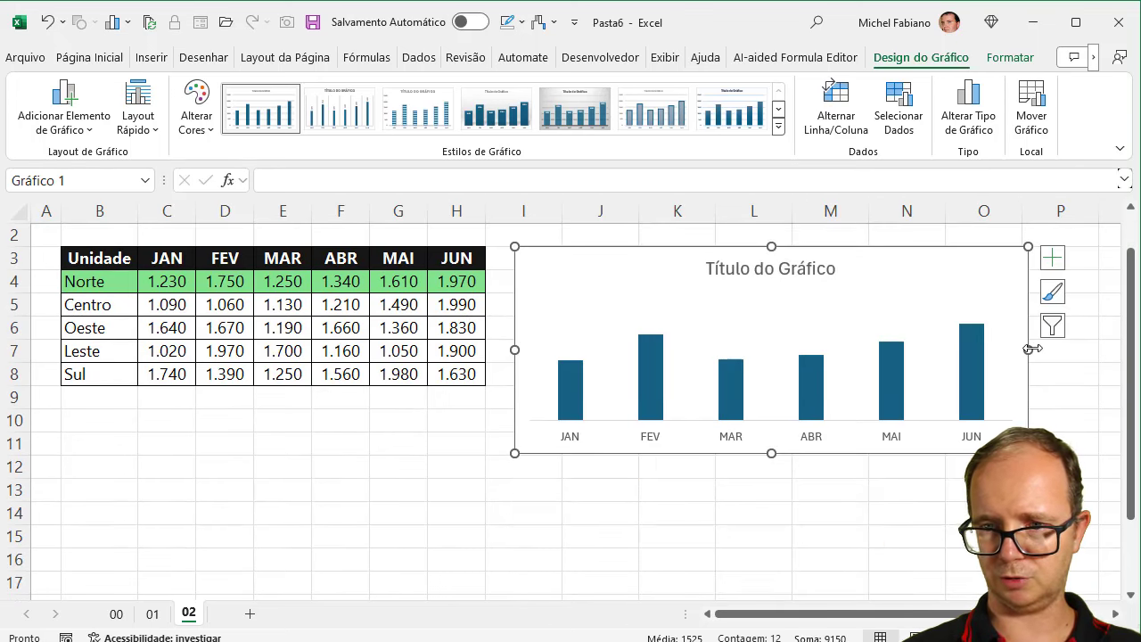
left_click_drag(1073, 348, 1097, 348)
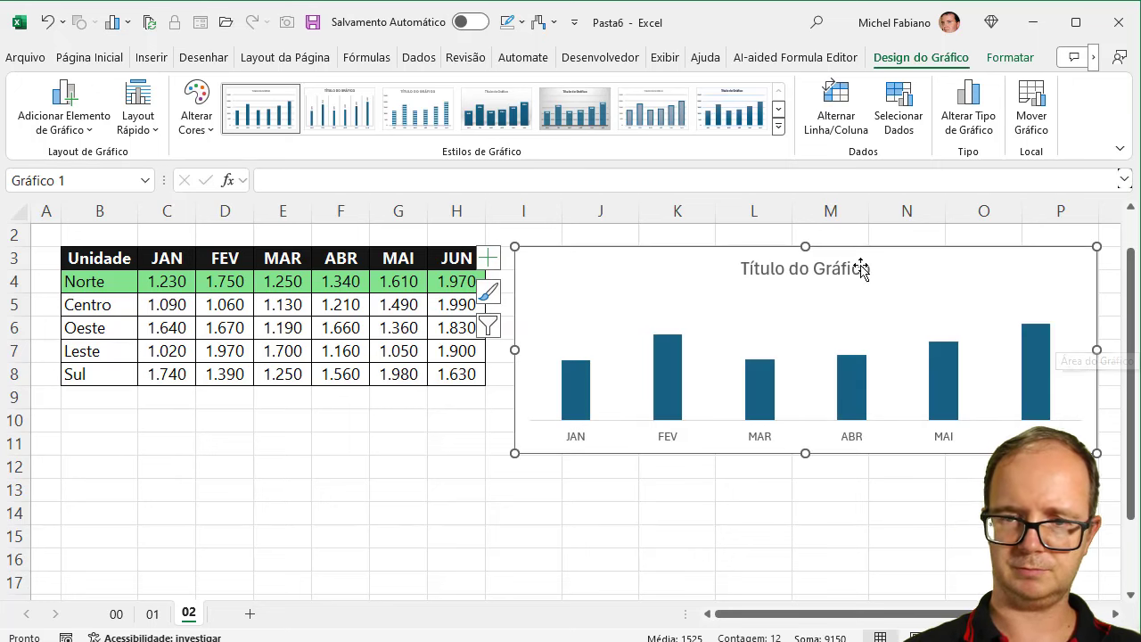
left_click(822, 275)
mouse_move(829, 282)
left_mouse_down()
mouse_move(613, 295)
mouse_move(629, 283)
left_mouse_up()
- Replace the chart's placeholder title with 'Desempenho de Produção' and reselect the chart
double_click(624, 280)
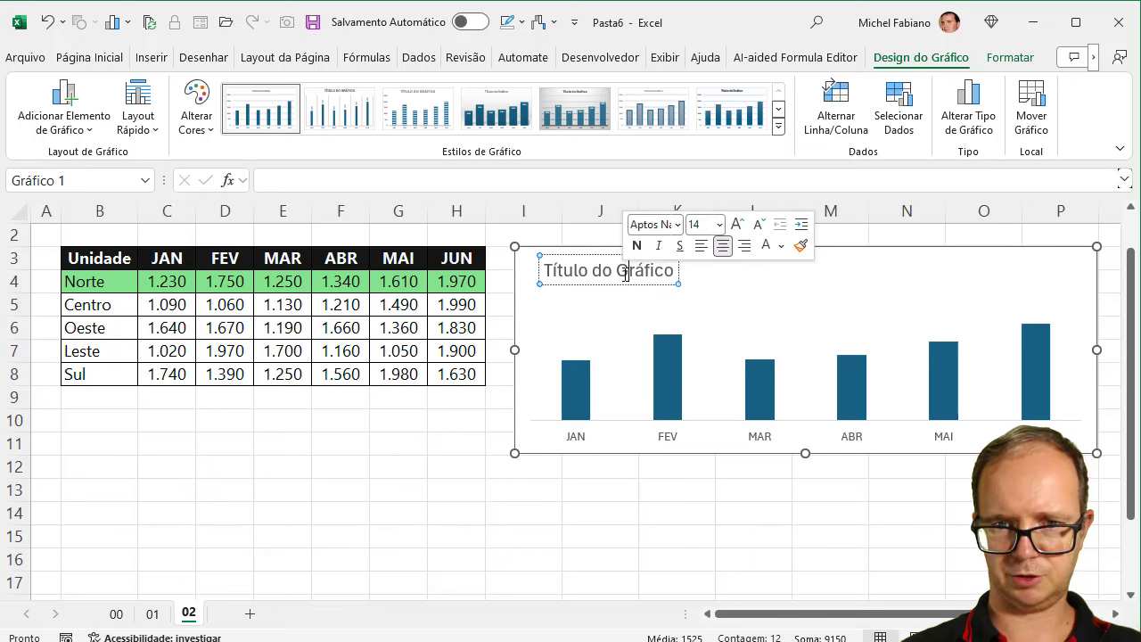
key("BackSpace")
key("BackSpace")
key("BackSpace")
key("BackSpace")
key("BackSpace")
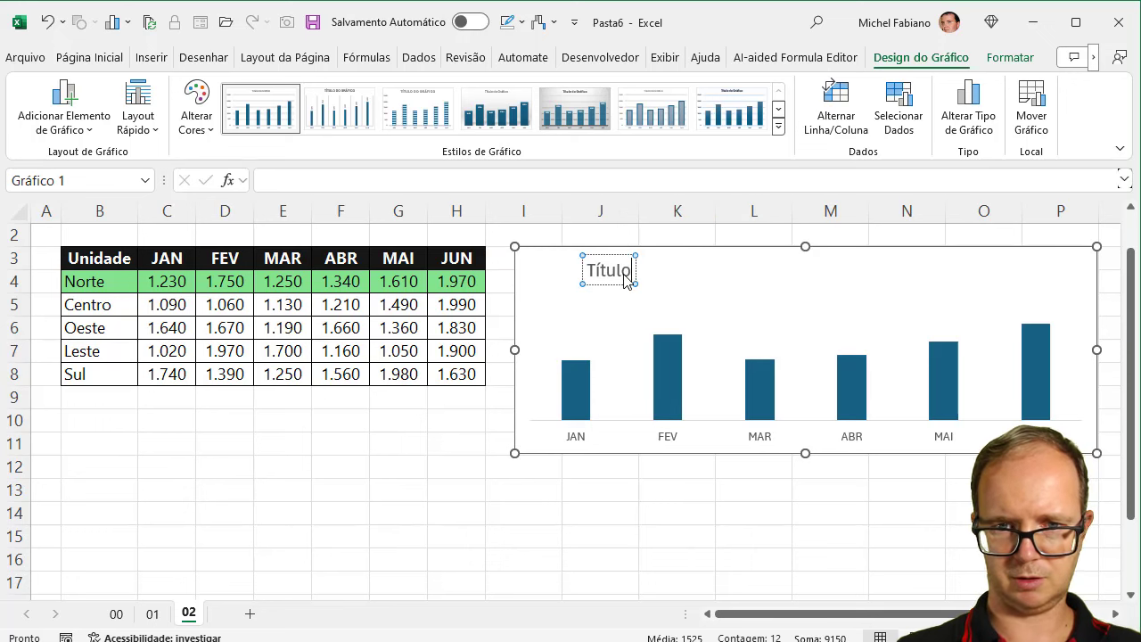
key("BackSpace")
key("BackSpace")
key("BackSpace")
key("BackSpace")
key("BackSpace")
type("Am")
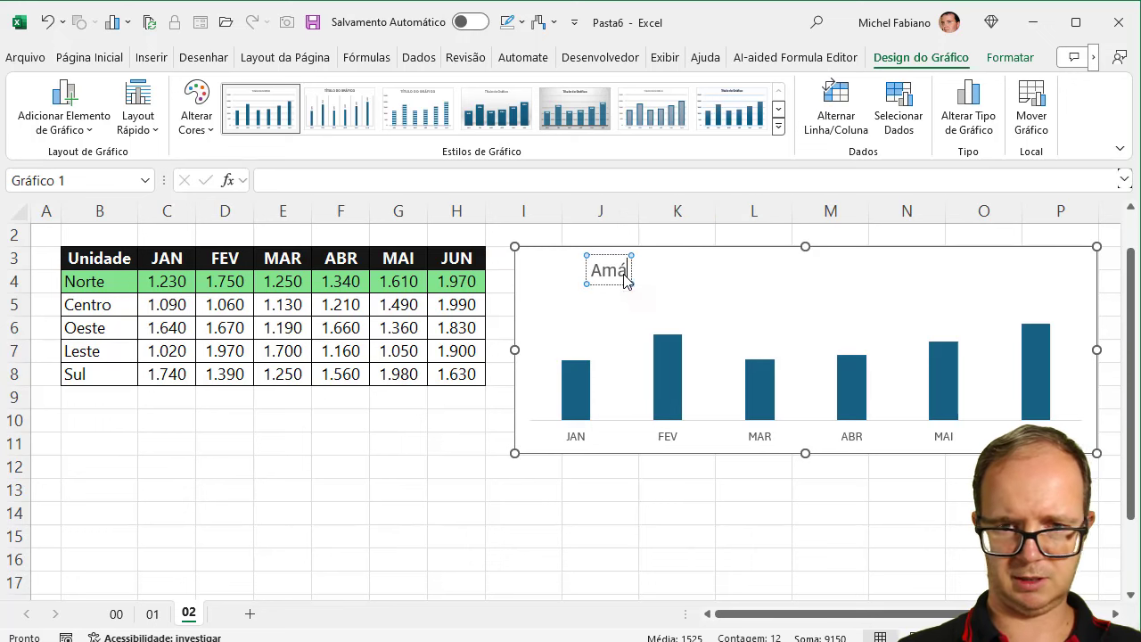
key("BackSpace")
type("n")
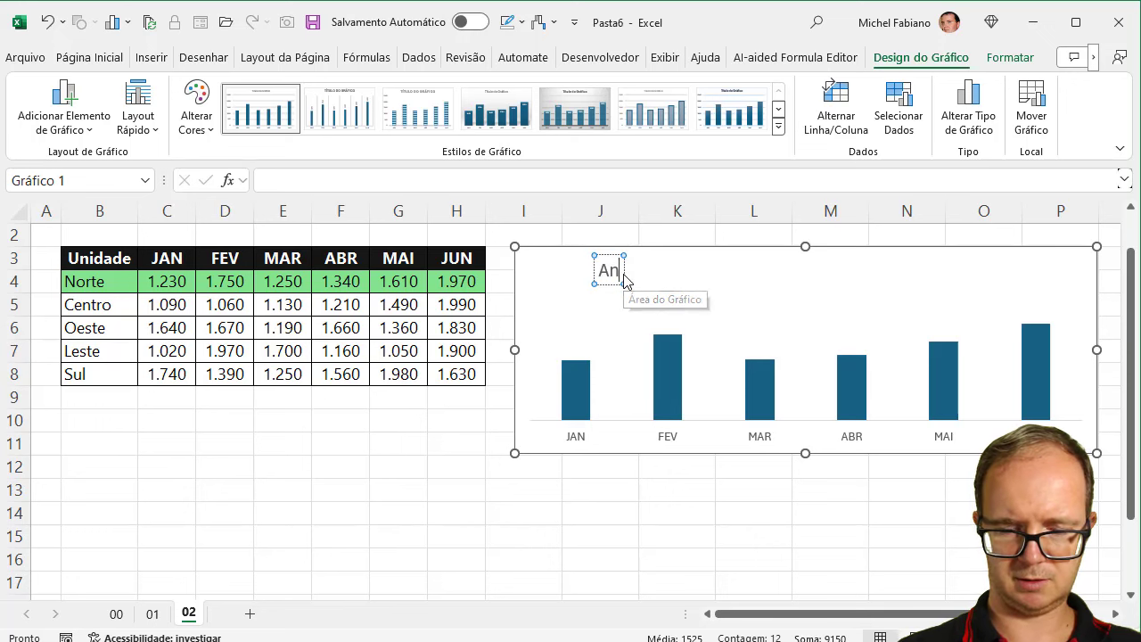
key("BackSpace")
key("BackSpace")
type("Dese")
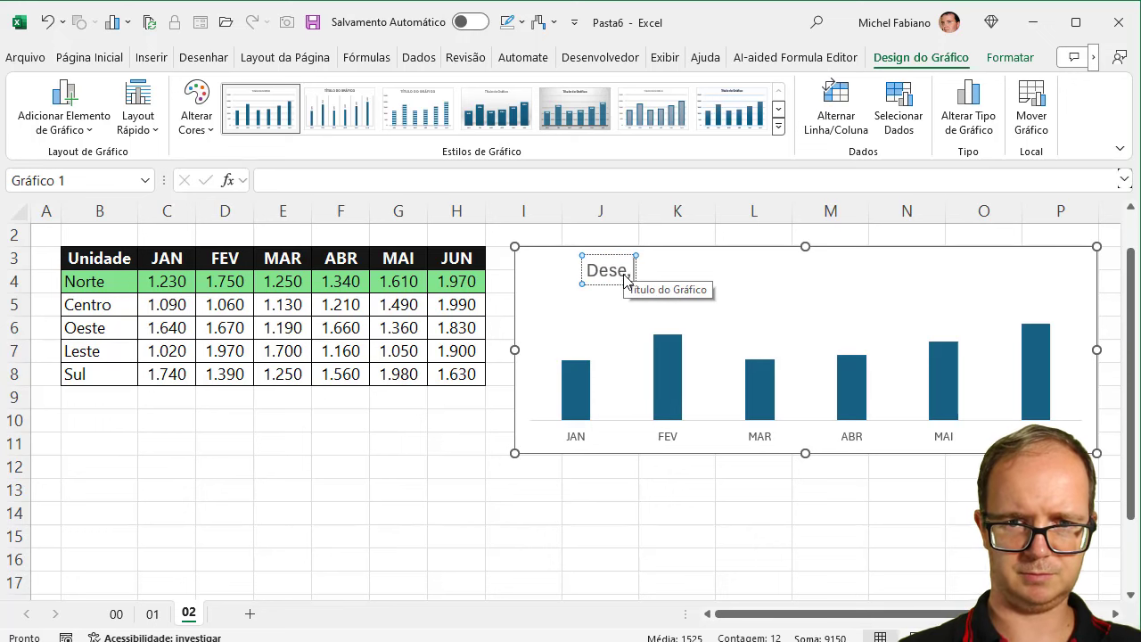
type("mpenho de P")
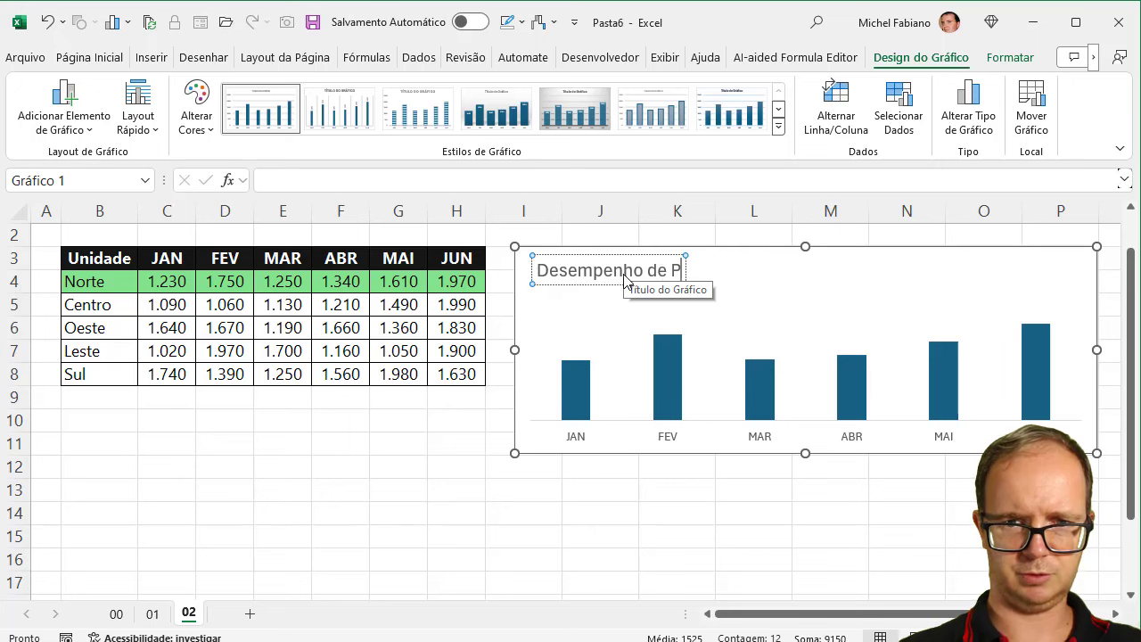
type("rodução")
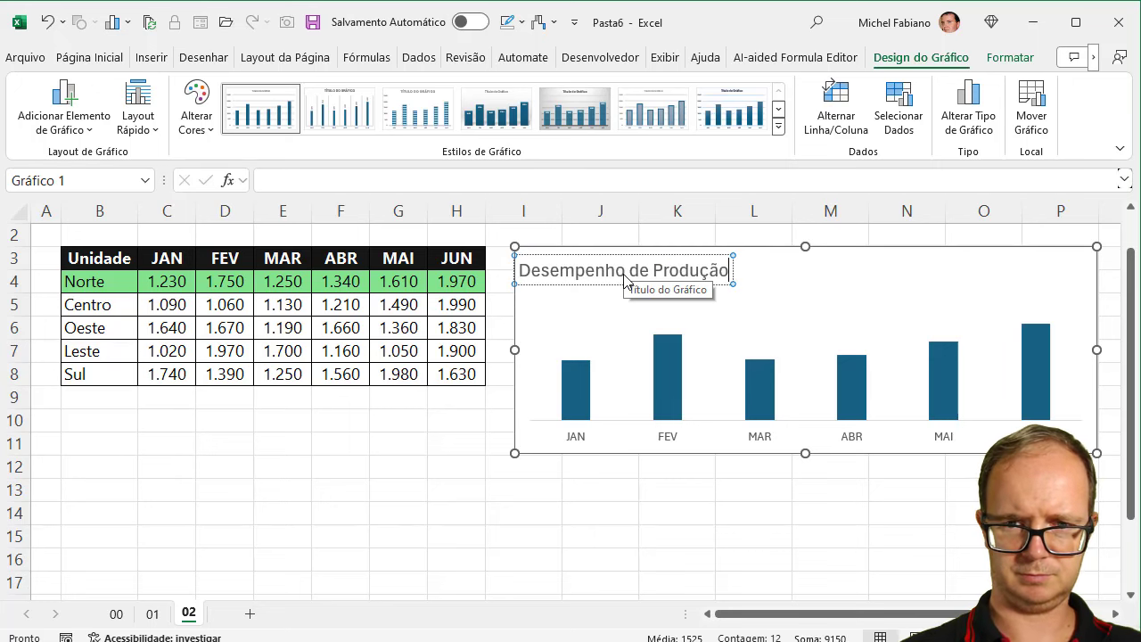
left_click(504, 336)
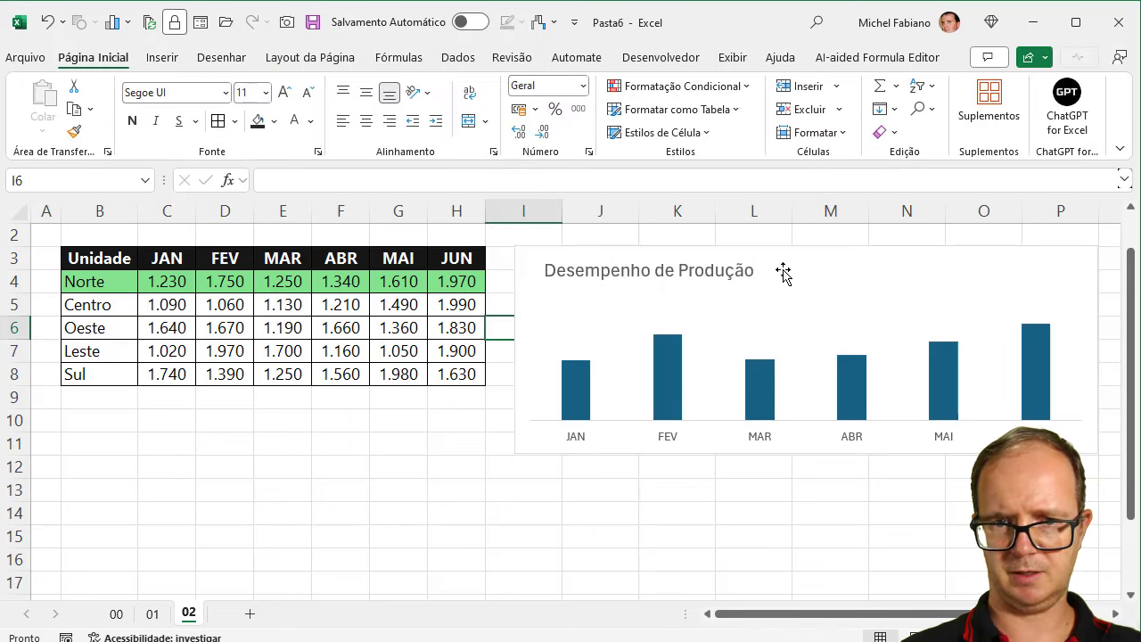
left_click(819, 257)
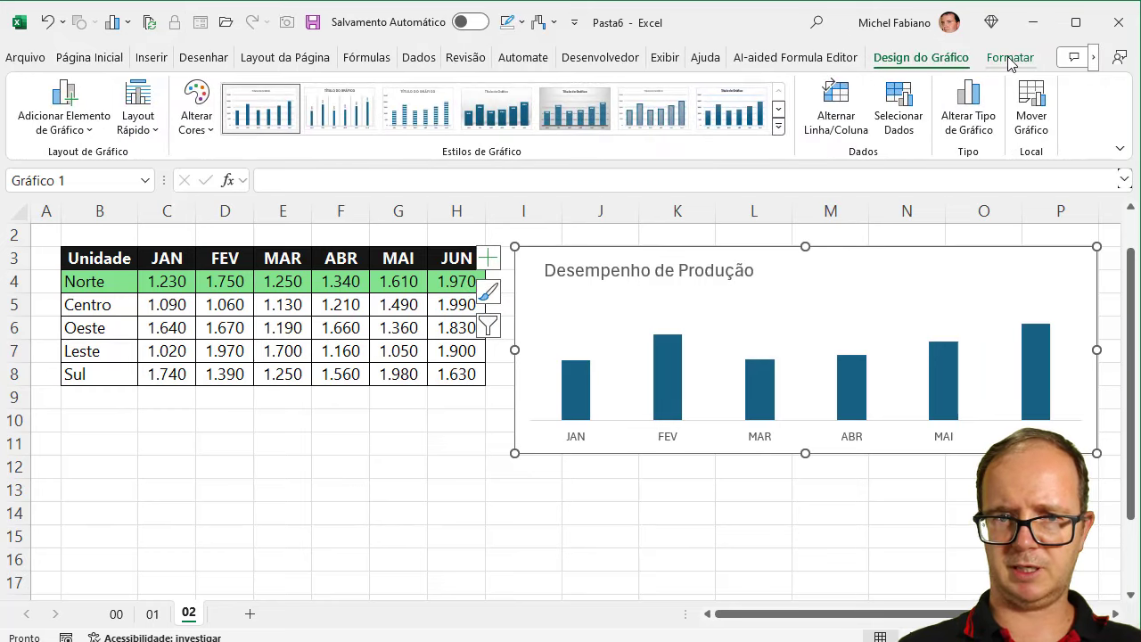
- Fill the chart background dark grey
left_click(1010, 57)
left_click(584, 86)
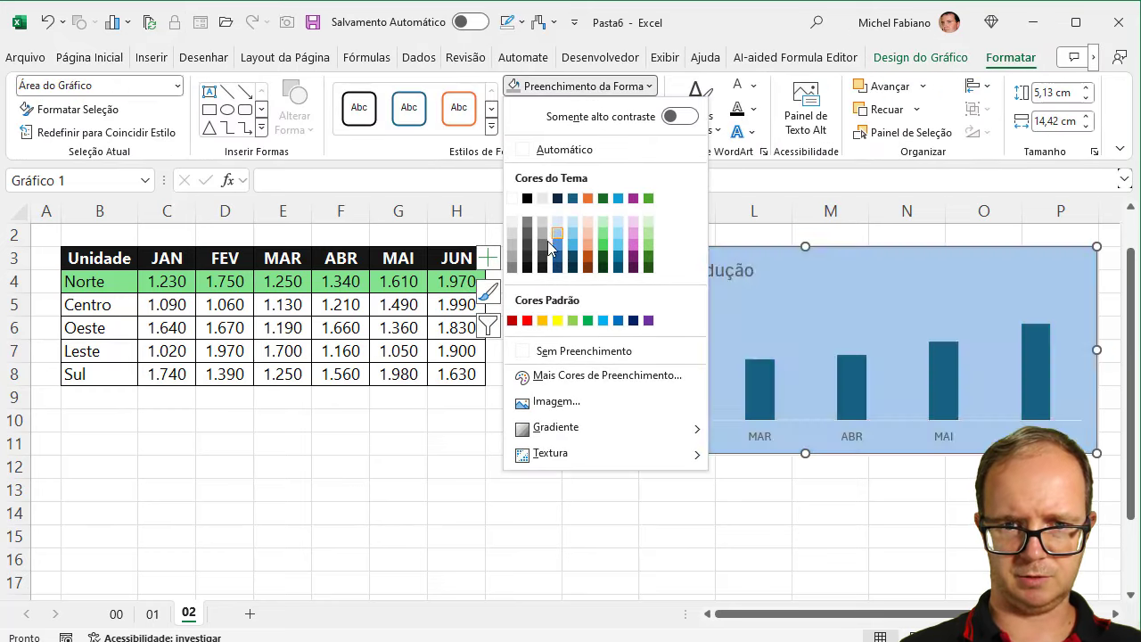
left_click(542, 261)
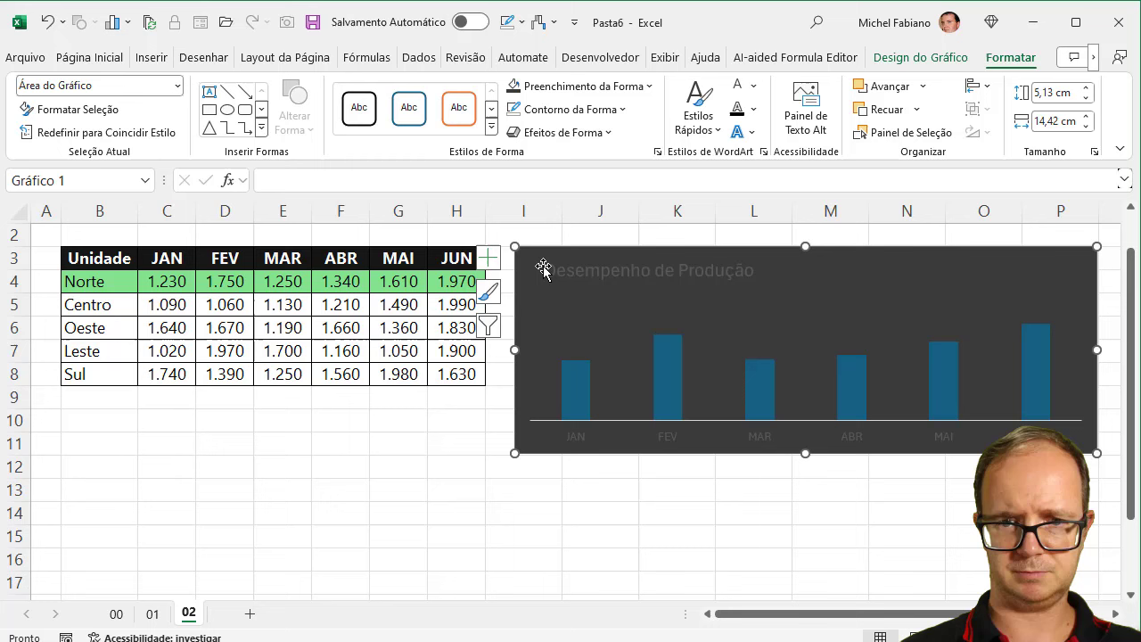
- Colour the chart's column bars green
left_click(572, 408)
left_click(640, 93)
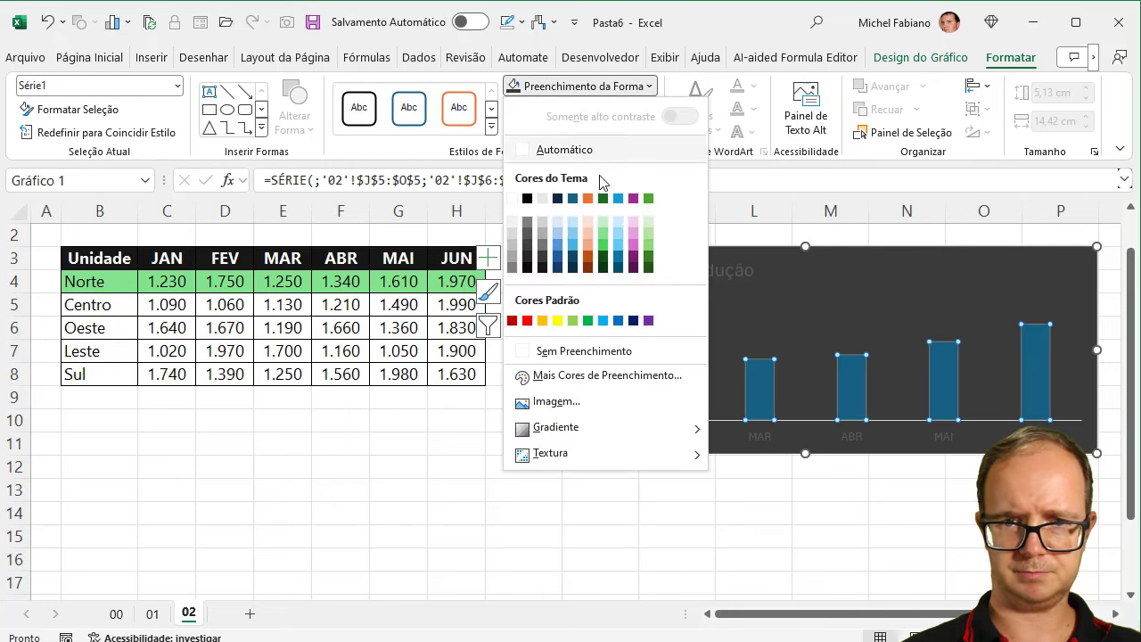
left_click(603, 249)
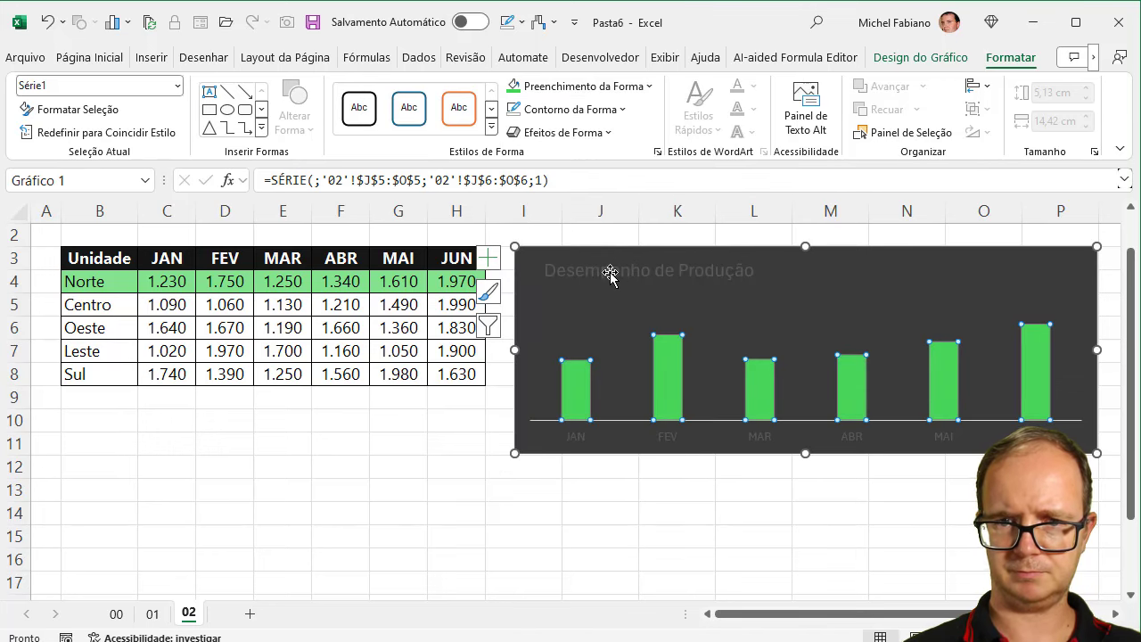
- Add data labels above each bar from the chart elements list
left_click(616, 251)
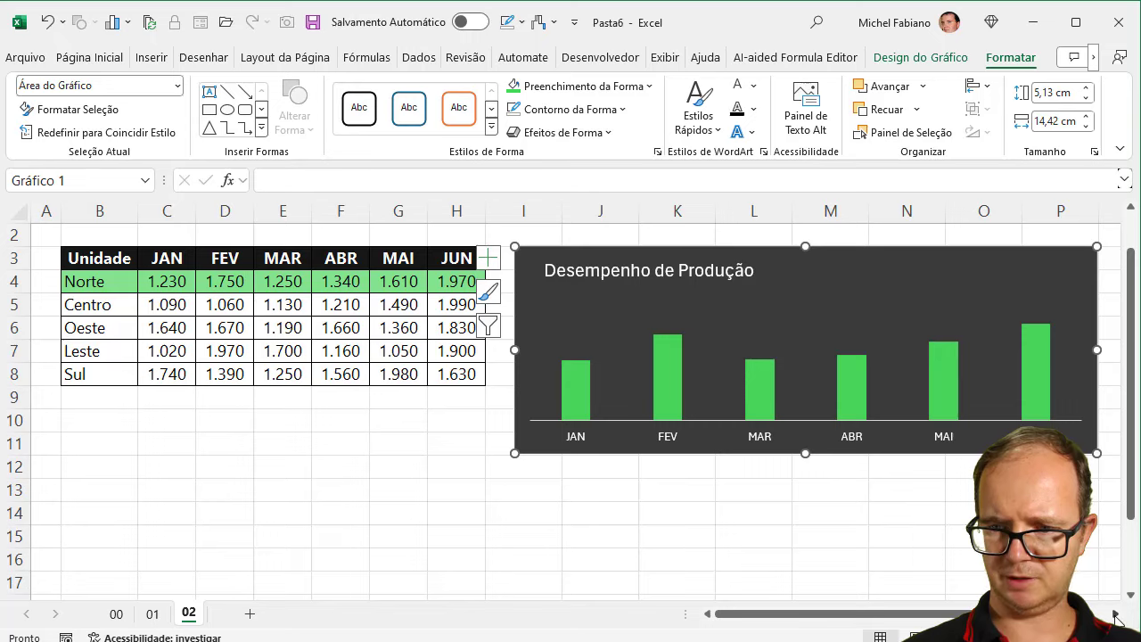
left_click(1117, 618)
left_click(1117, 618)
left_click(1018, 262)
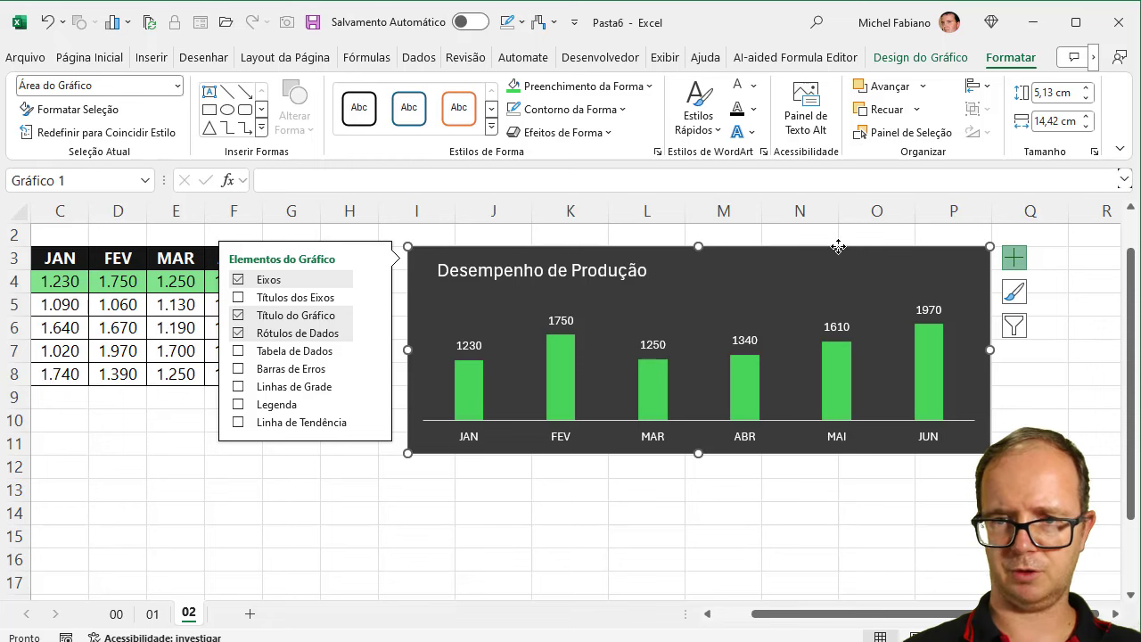
- Bring the Norte combo box in front of the chart and drag it to the chart's top-right corner
left_click(896, 110)
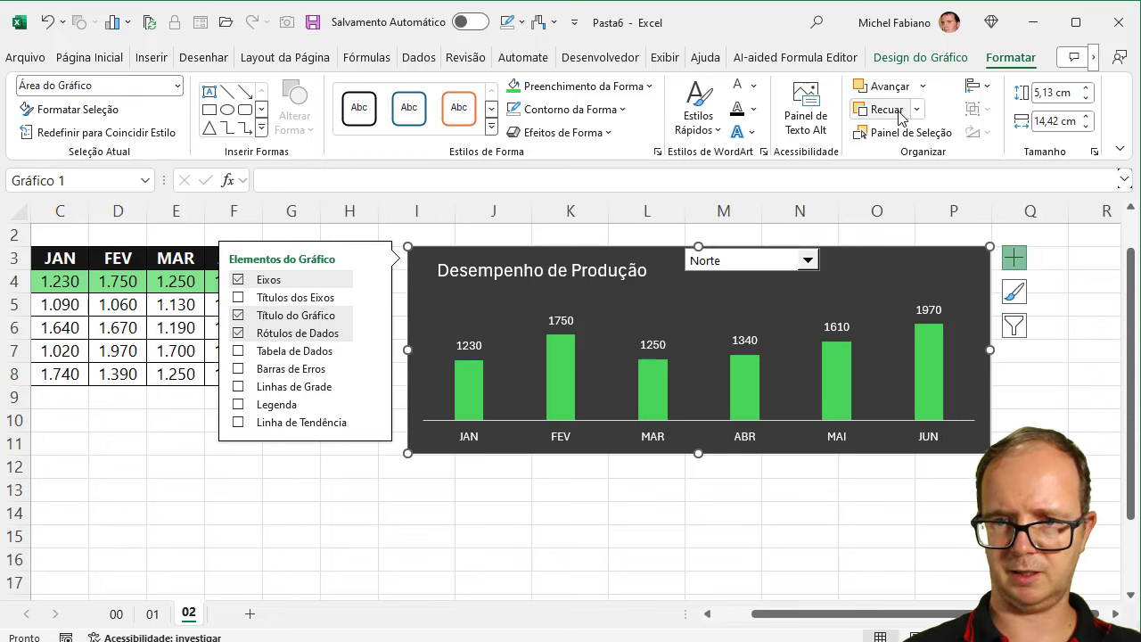
right_click(782, 267)
key("Escape")
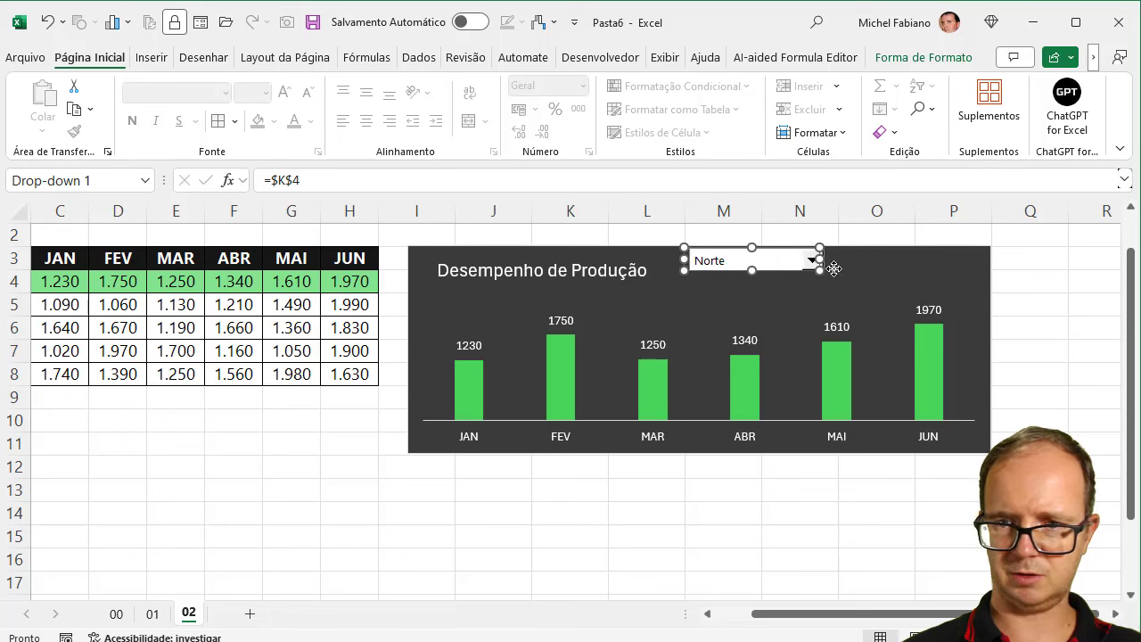
left_click_drag(786, 267, 894, 274)
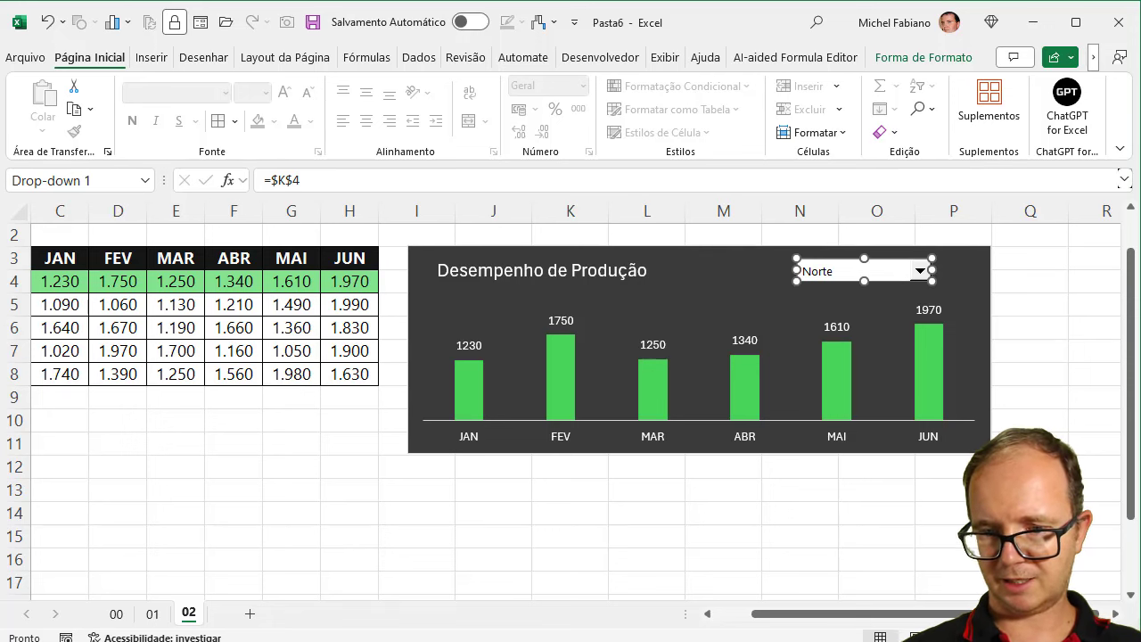
left_click_drag(772, 615, 736, 615)
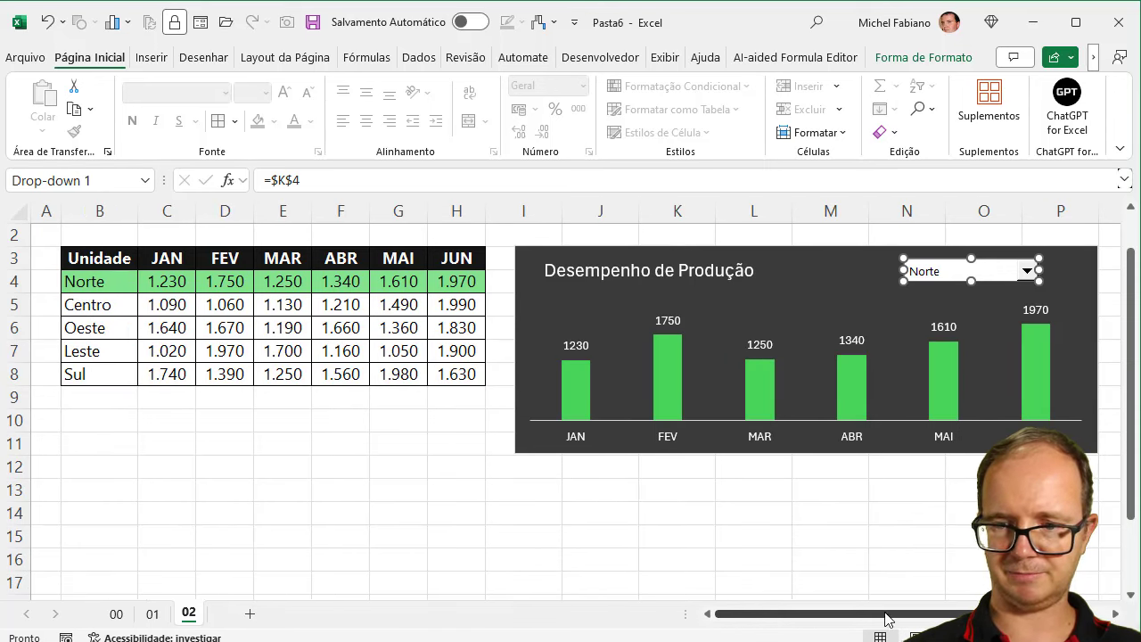
scroll(570, 401, "down", 1, "ctrl")
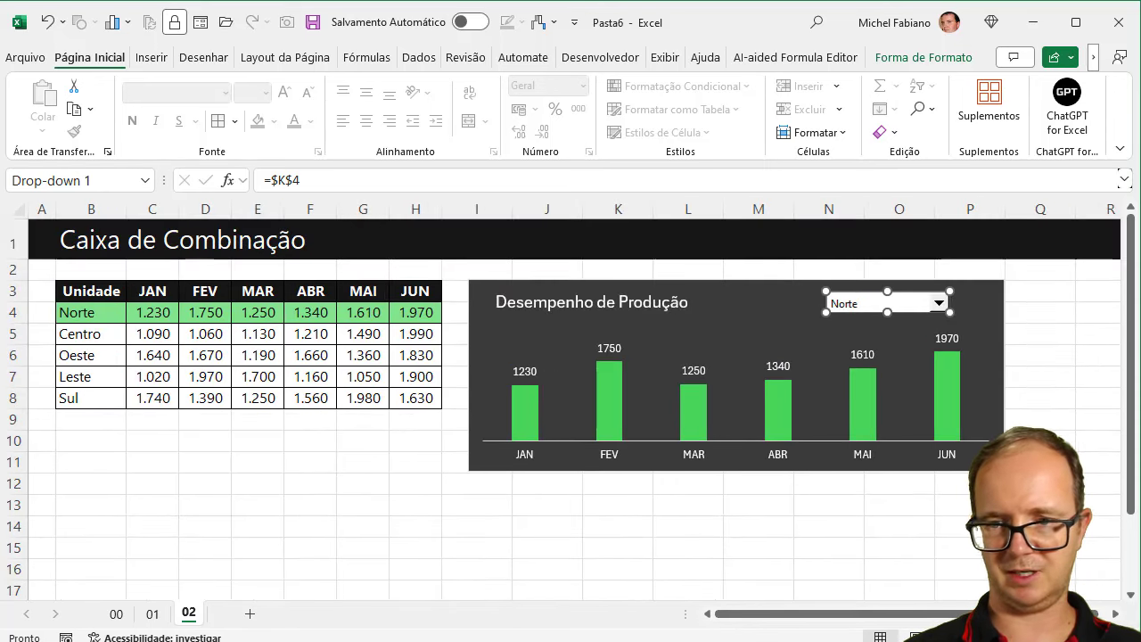
left_click(1070, 423)
- Show Oeste, Norte, Sul, then Norte again in the combo-box chart
left_click(940, 304)
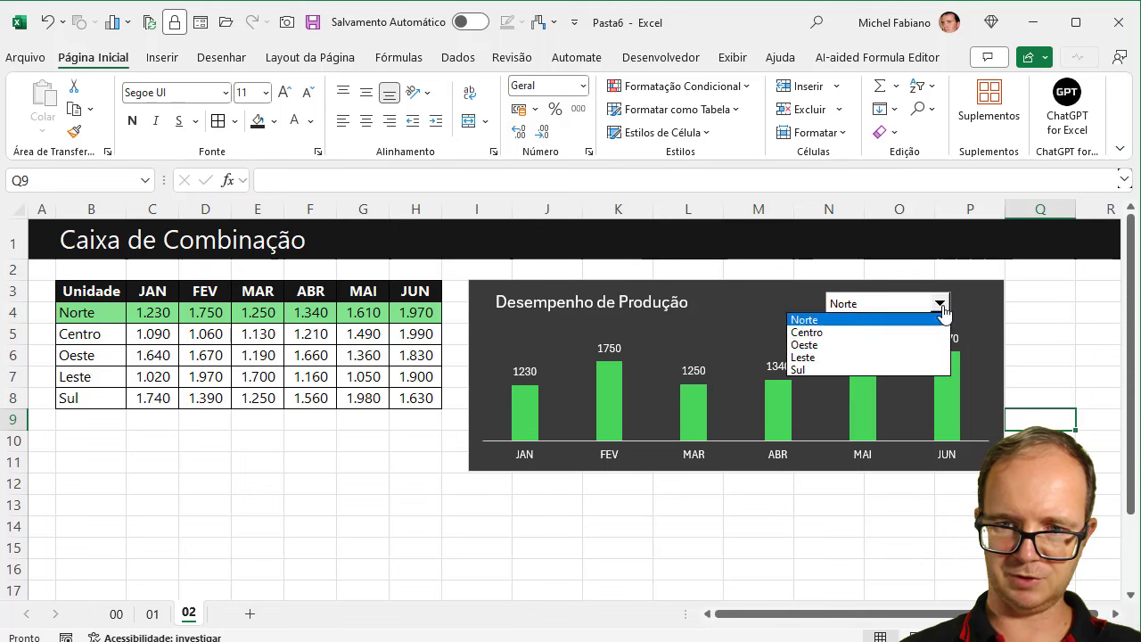
left_click(888, 344)
left_click(938, 303)
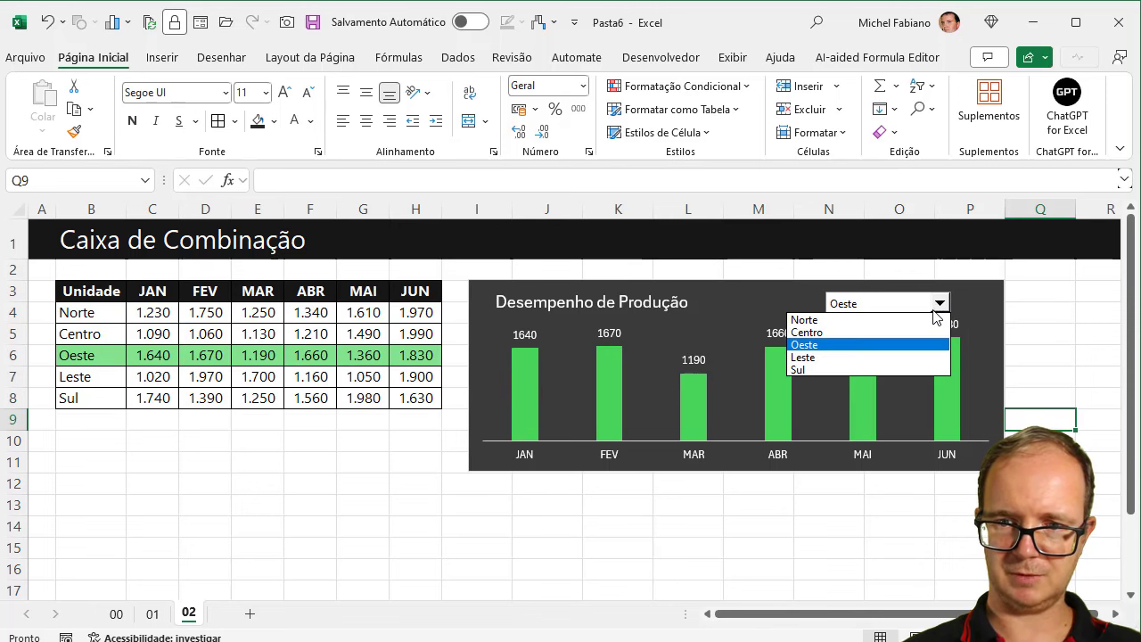
left_click(909, 319)
left_click(939, 304)
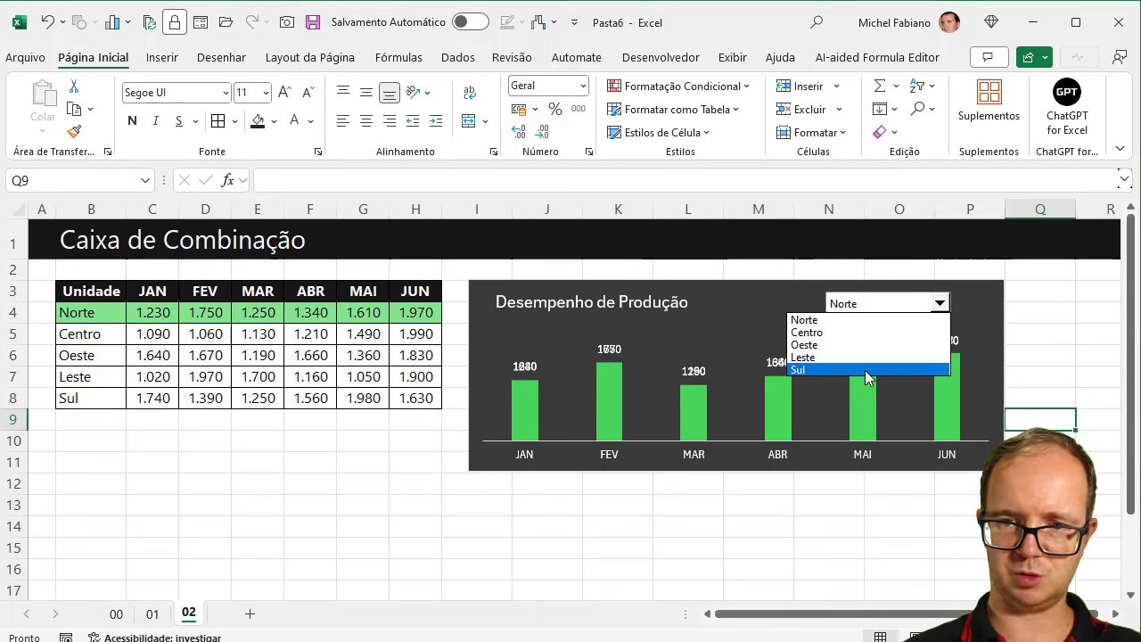
left_click(864, 369)
left_click(939, 304)
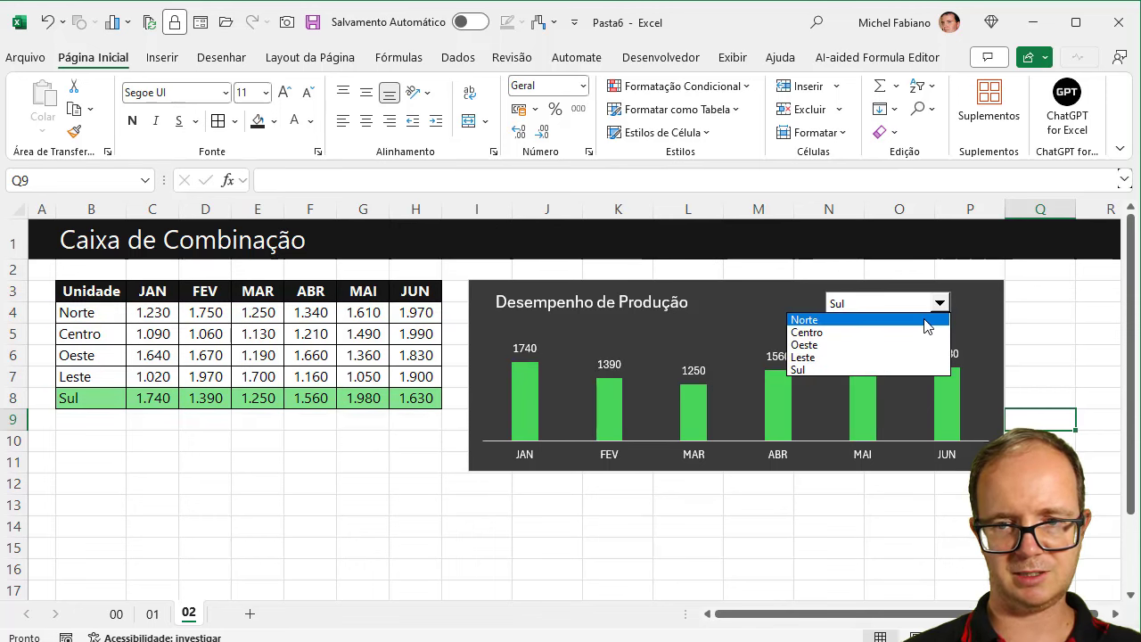
left_click(926, 320)
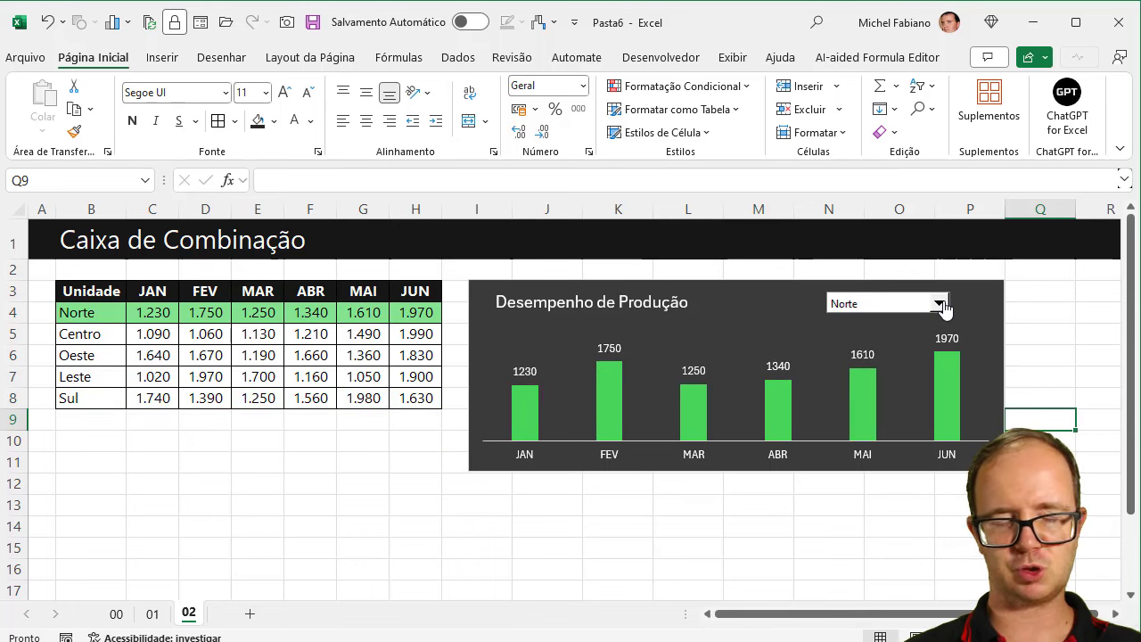
- Show Centro, Leste and Sul, then set the combo box back to Norte
left_click(939, 304)
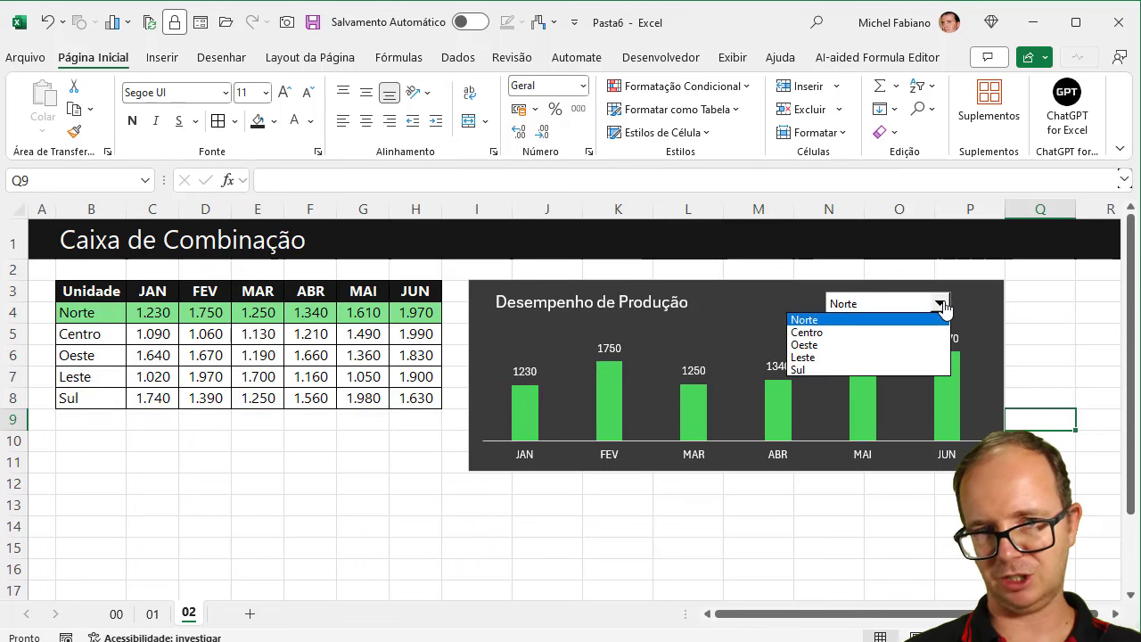
left_click(891, 333)
left_click(939, 304)
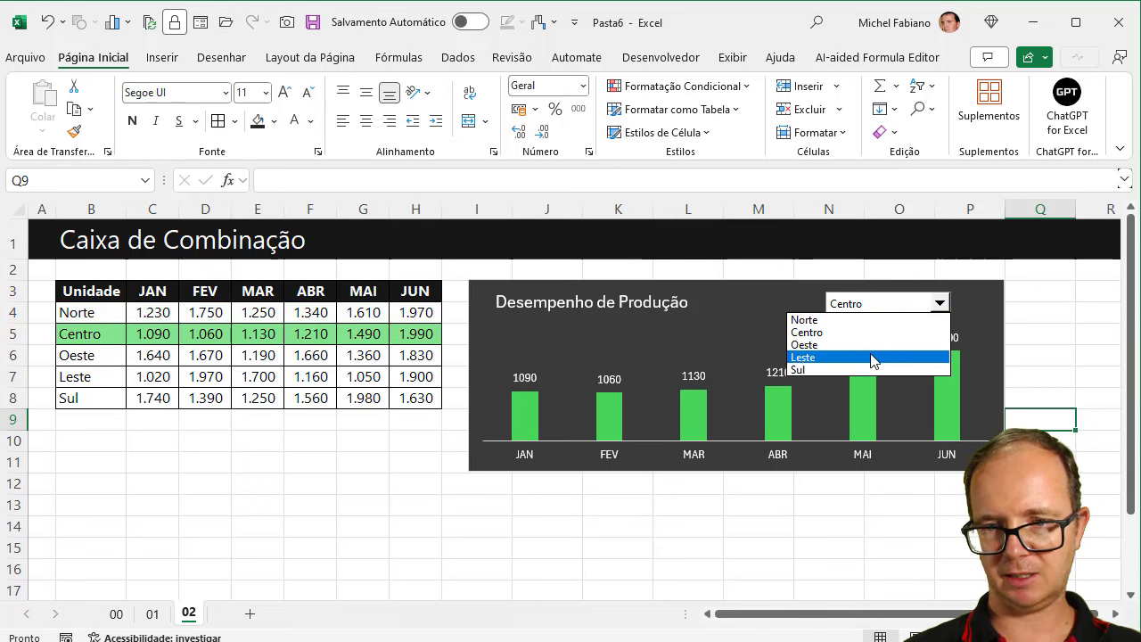
left_click(875, 358)
left_click(940, 304)
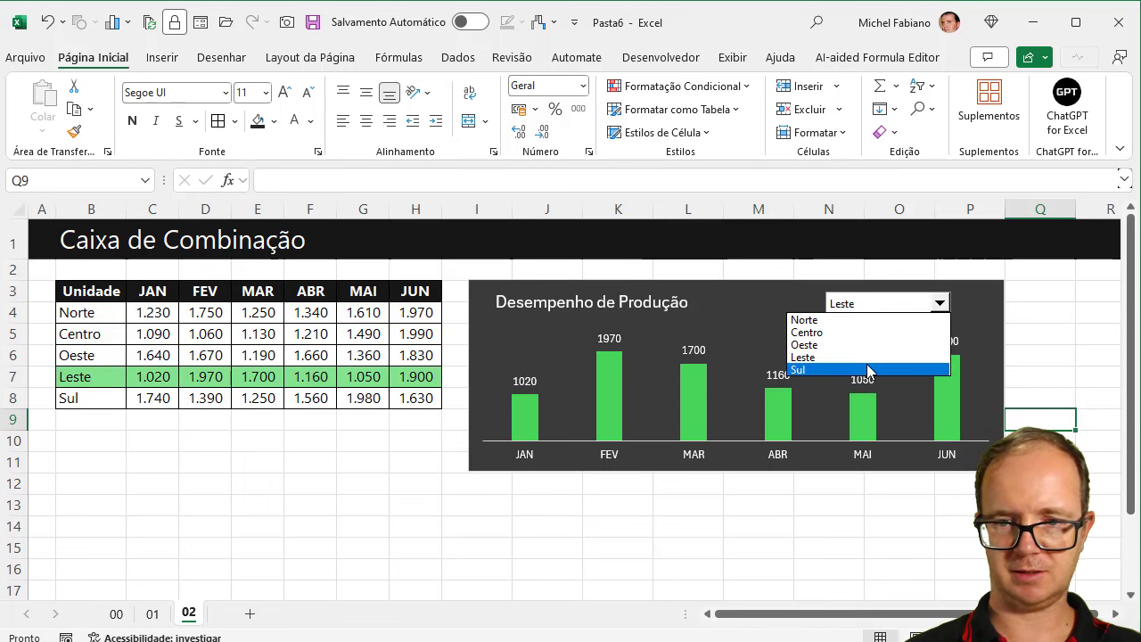
left_click(869, 368)
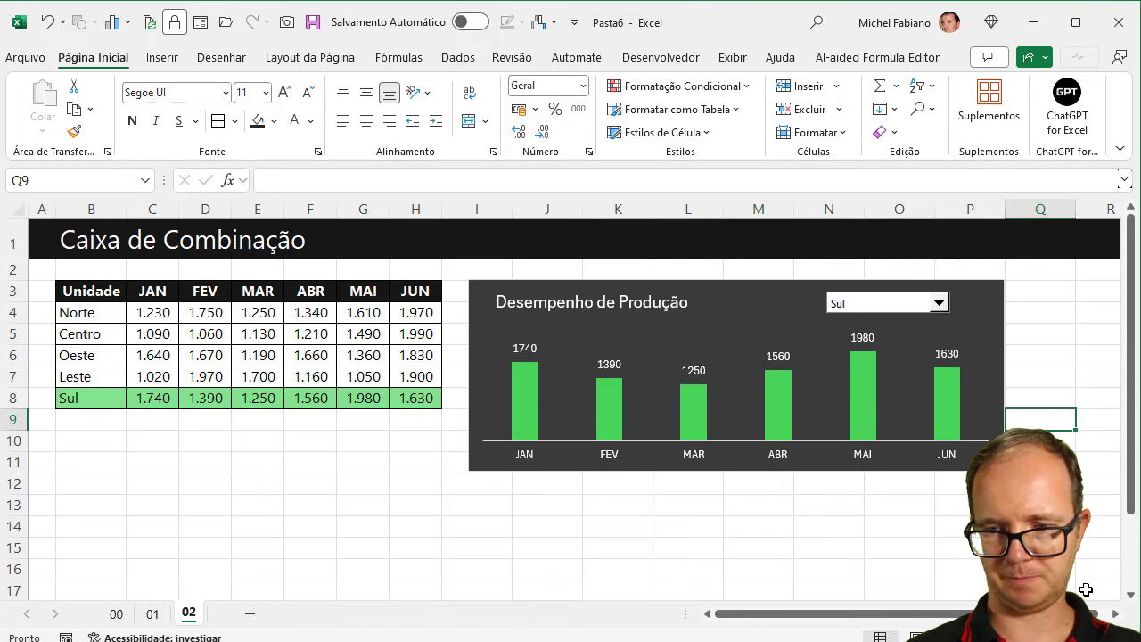
scroll(869, 369, "up", 2, "ctrl")
scroll(561, 402, "up", 1, "ctrl")
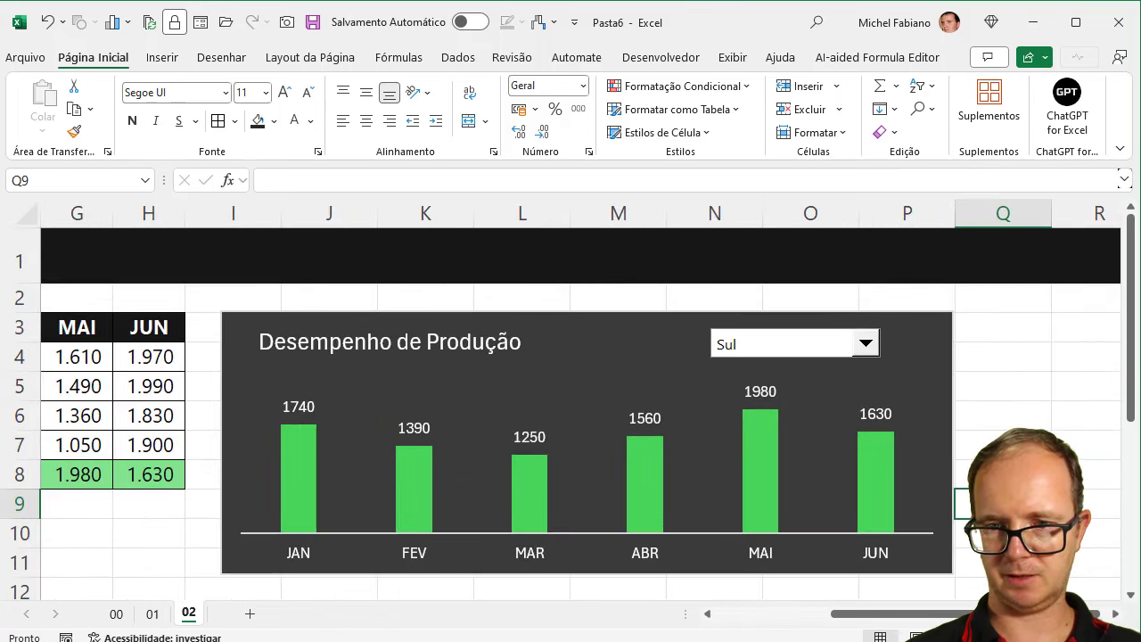
left_click(865, 343)
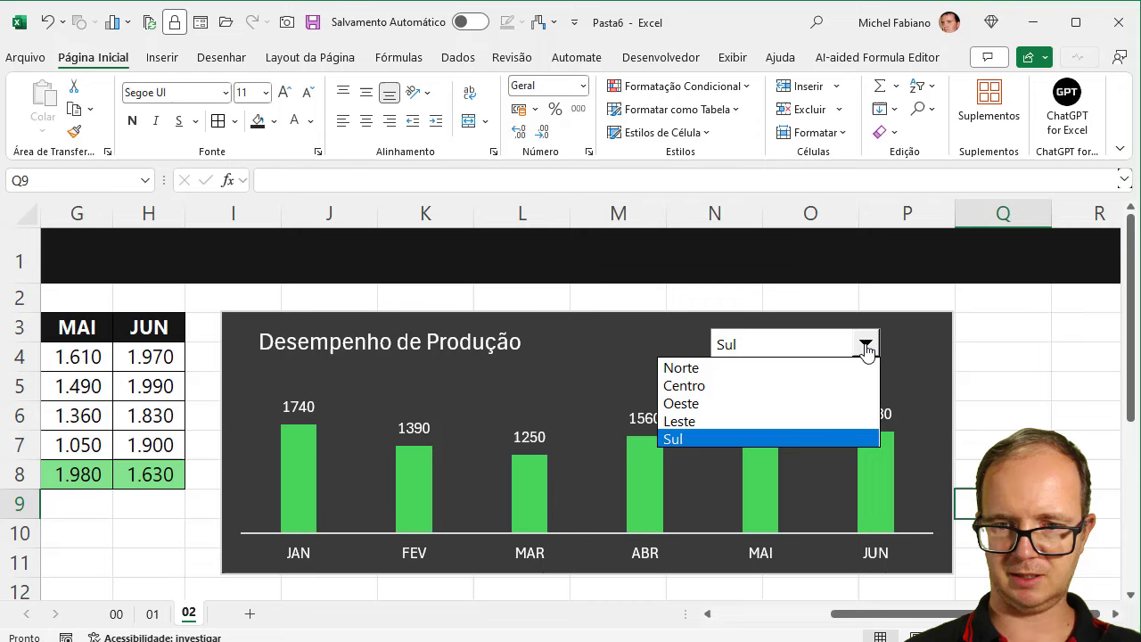
left_click(784, 368)
- Switch to the Validação de Dados sheet
scroll(570, 401, "down", 2, "ctrl")
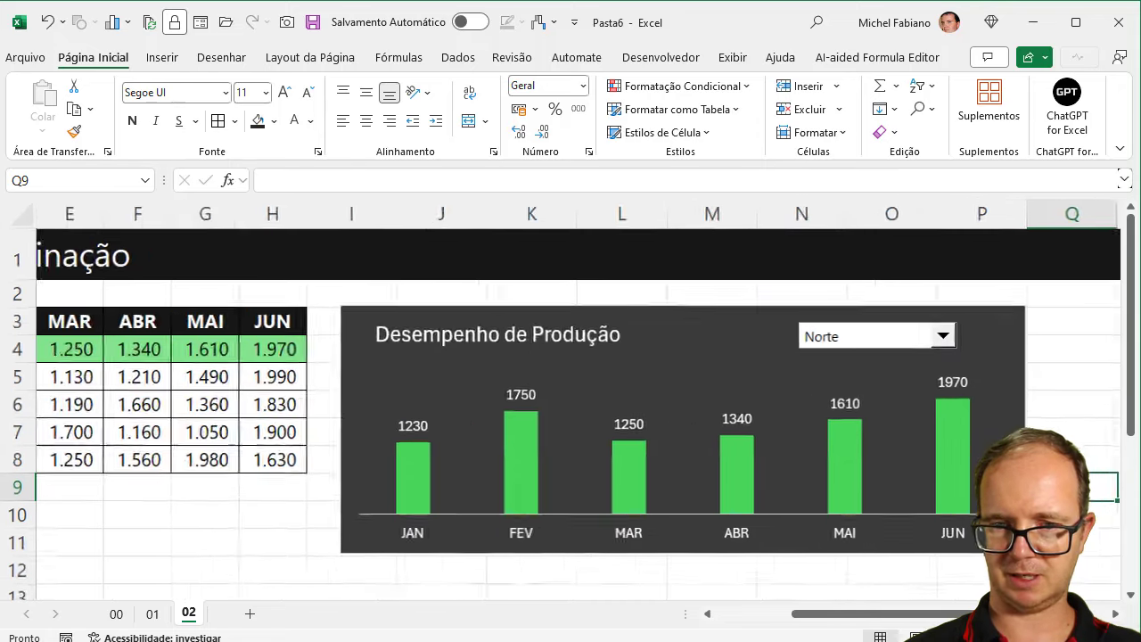
scroll(571, 401, "down", 1, "ctrl")
scroll(570, 401, "down", 1, "ctrl")
scroll(570, 401, "down", 1, "ctrl")
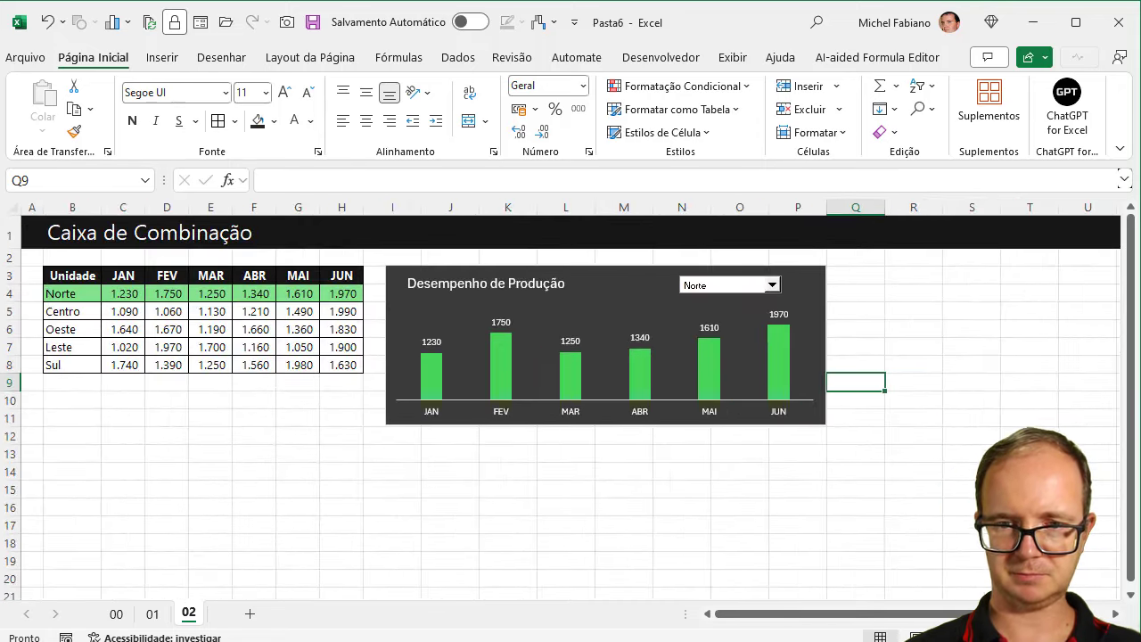
left_click(153, 614)
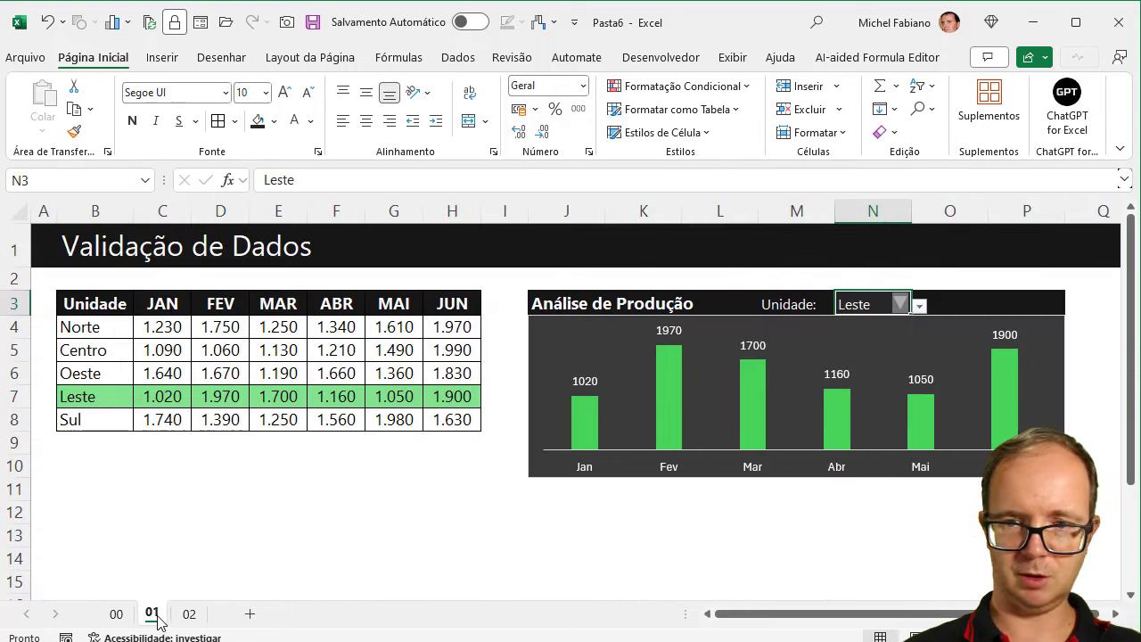
- Pick Norte, then Centro, and finally Oeste from N3's dropdown
left_click(850, 530)
left_click(882, 305)
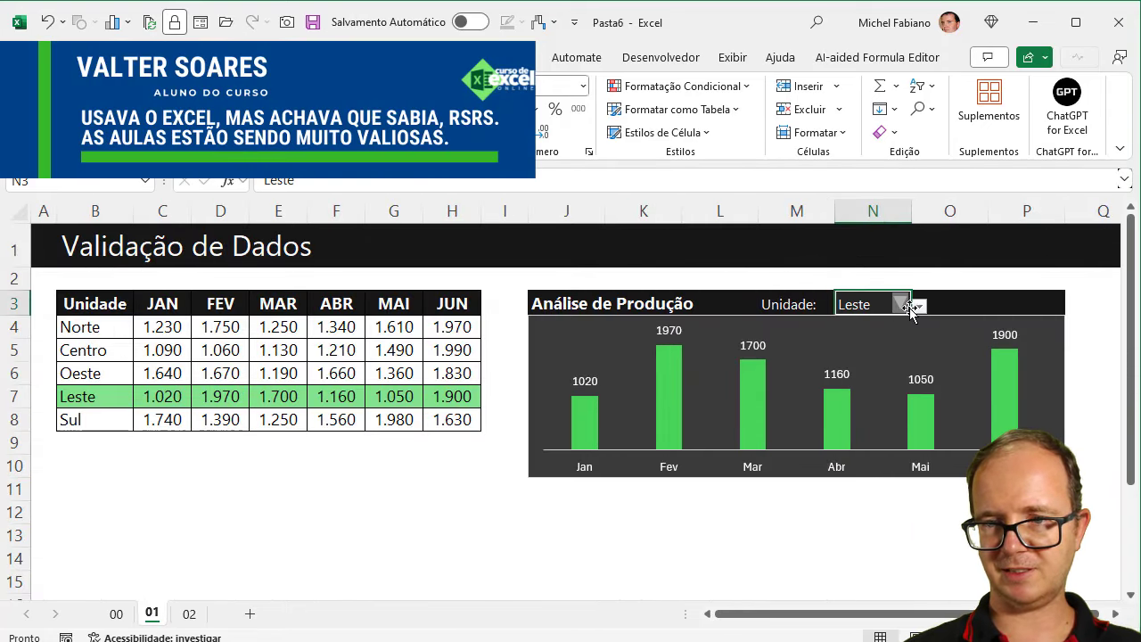
left_click(919, 305)
left_click(878, 322)
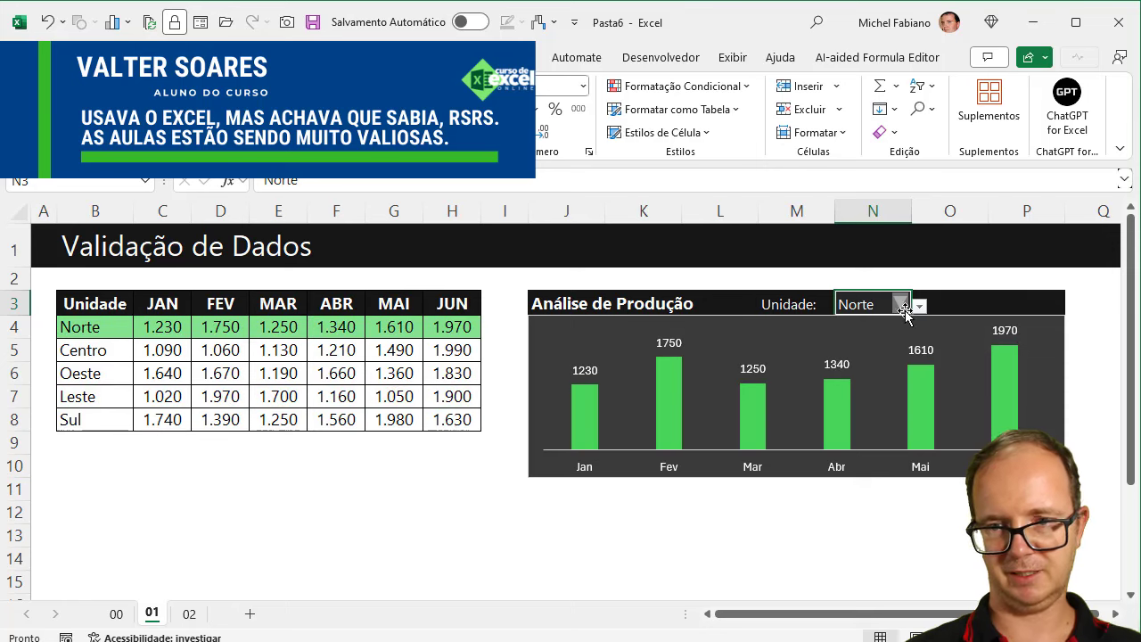
left_click(920, 306)
left_click(877, 338)
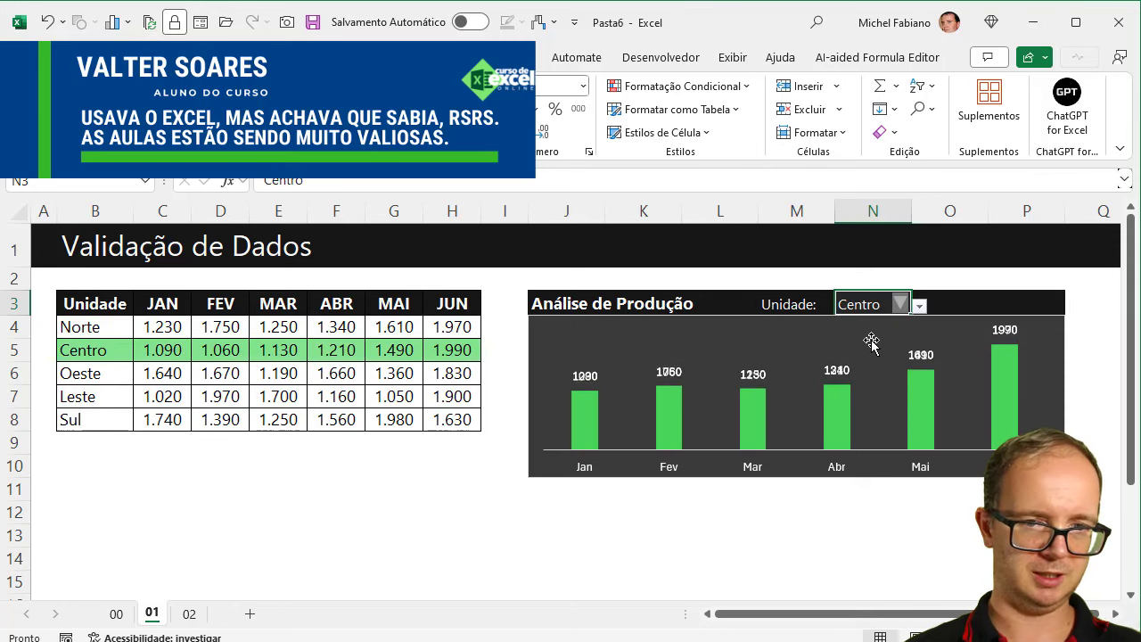
left_click(919, 305)
left_click(878, 353)
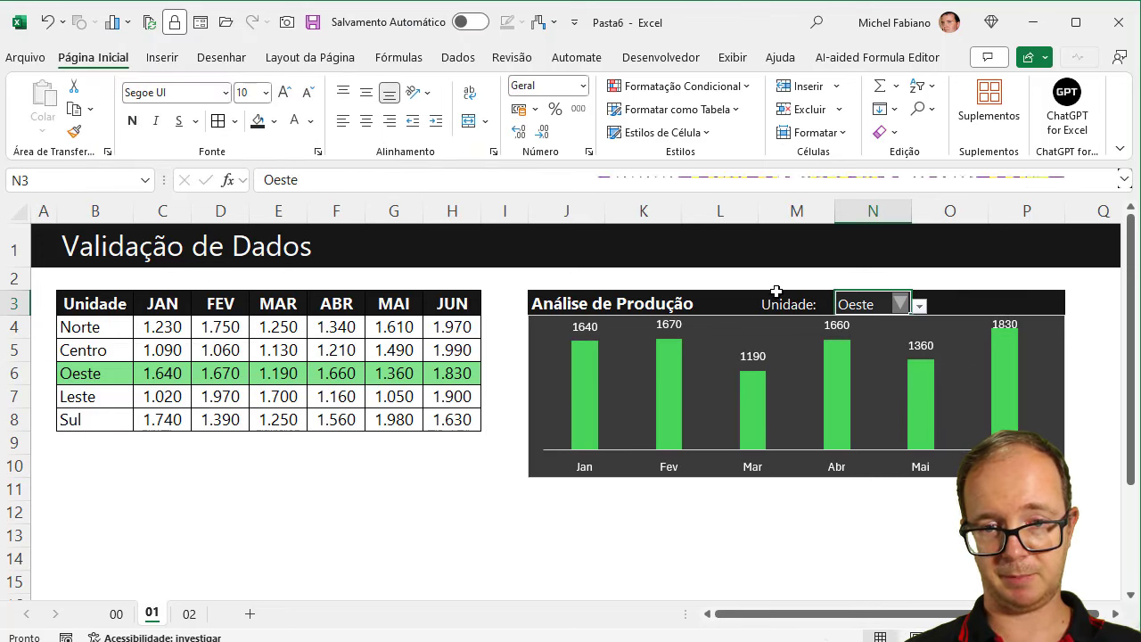
left_click(701, 540)
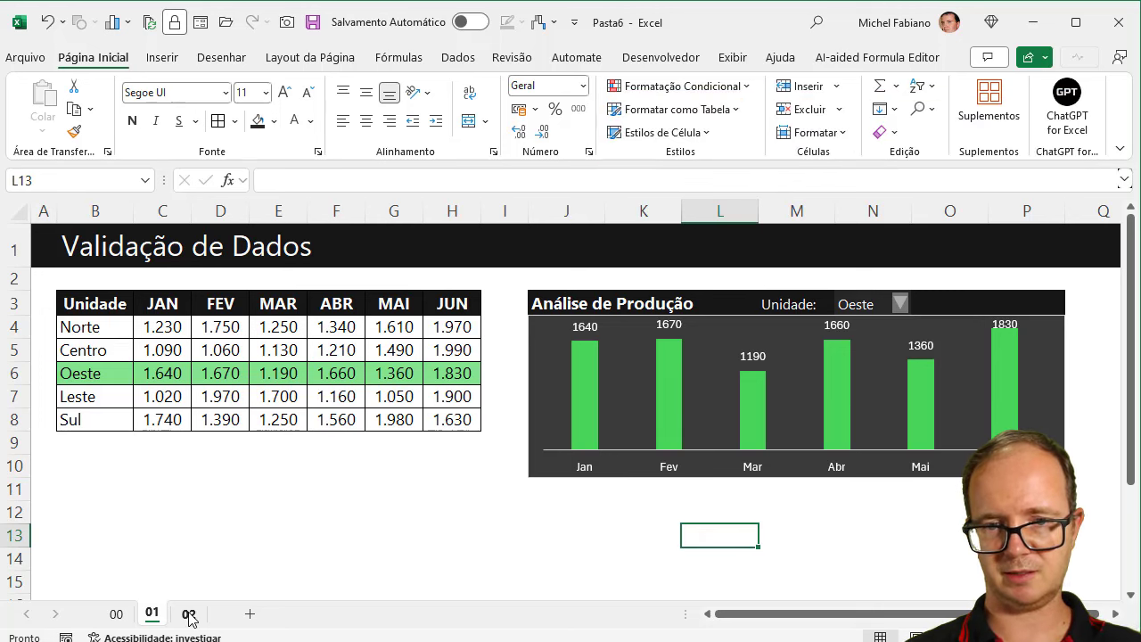
- On the Caixa de Combinação sheet, show Centro then Oeste in the combo-box chart
left_click(189, 615)
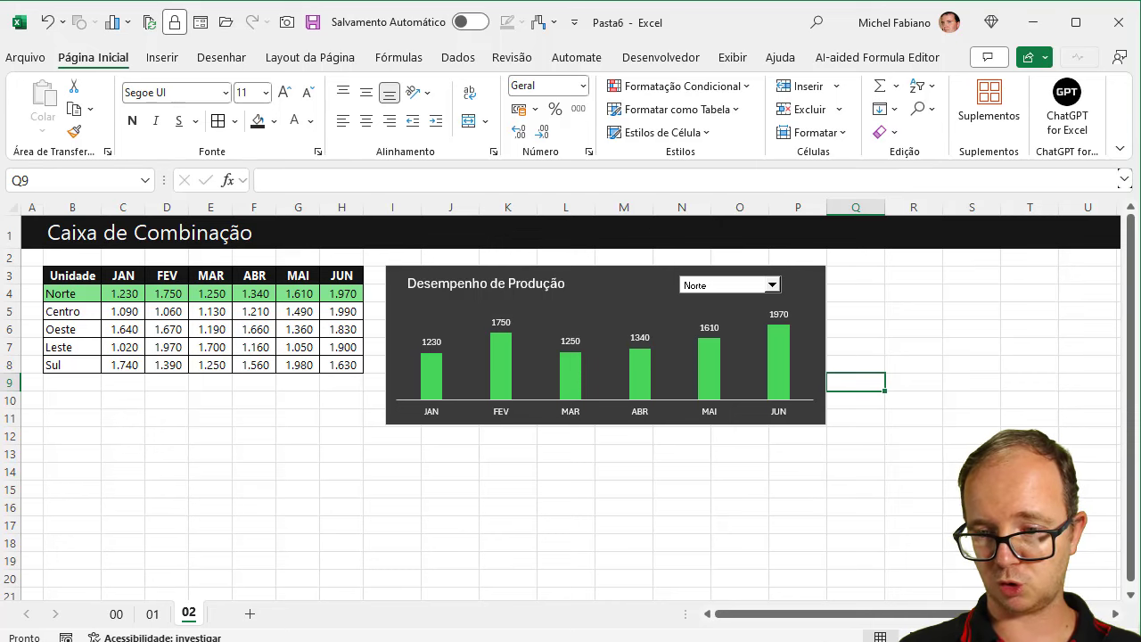
scroll(571, 401, "up", 2, "ctrl")
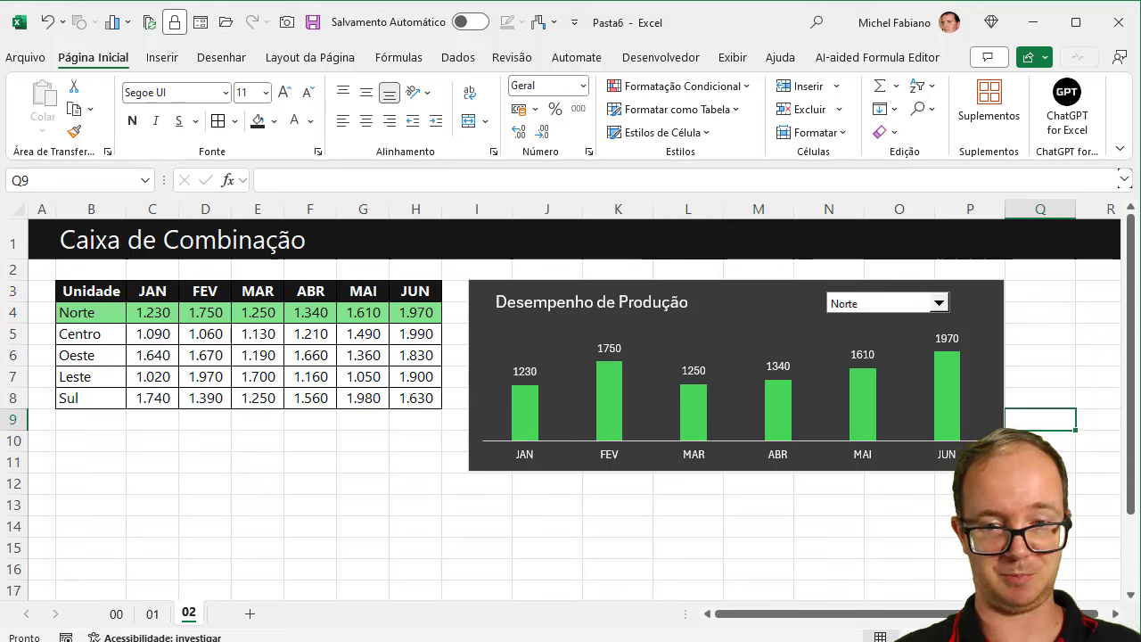
left_click(939, 303)
left_click(904, 330)
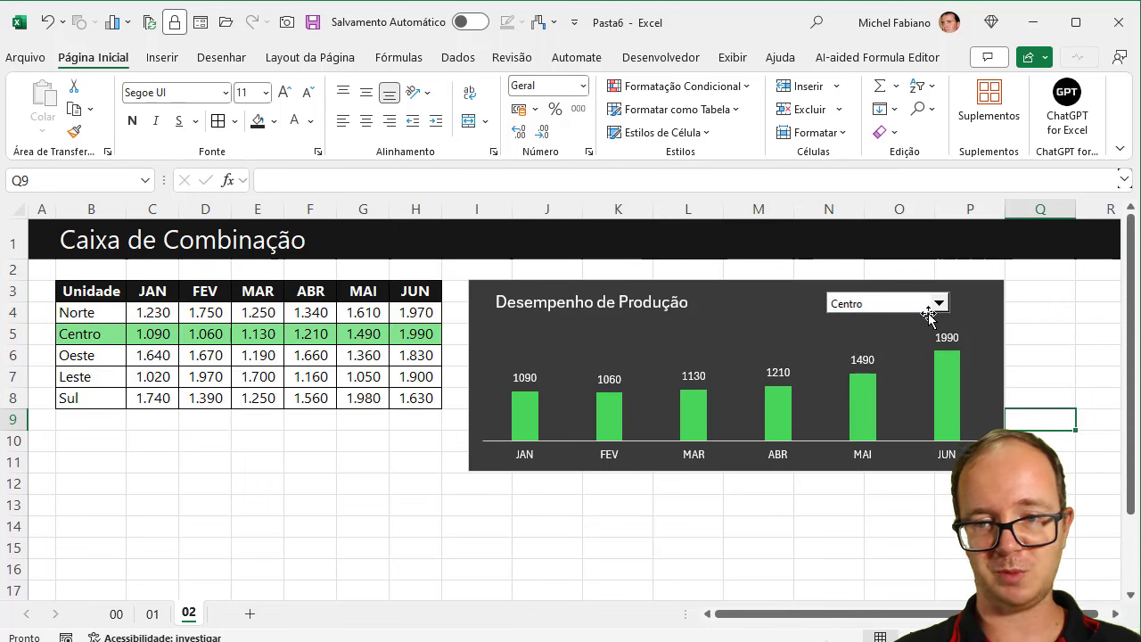
left_click(940, 303)
left_click(899, 347)
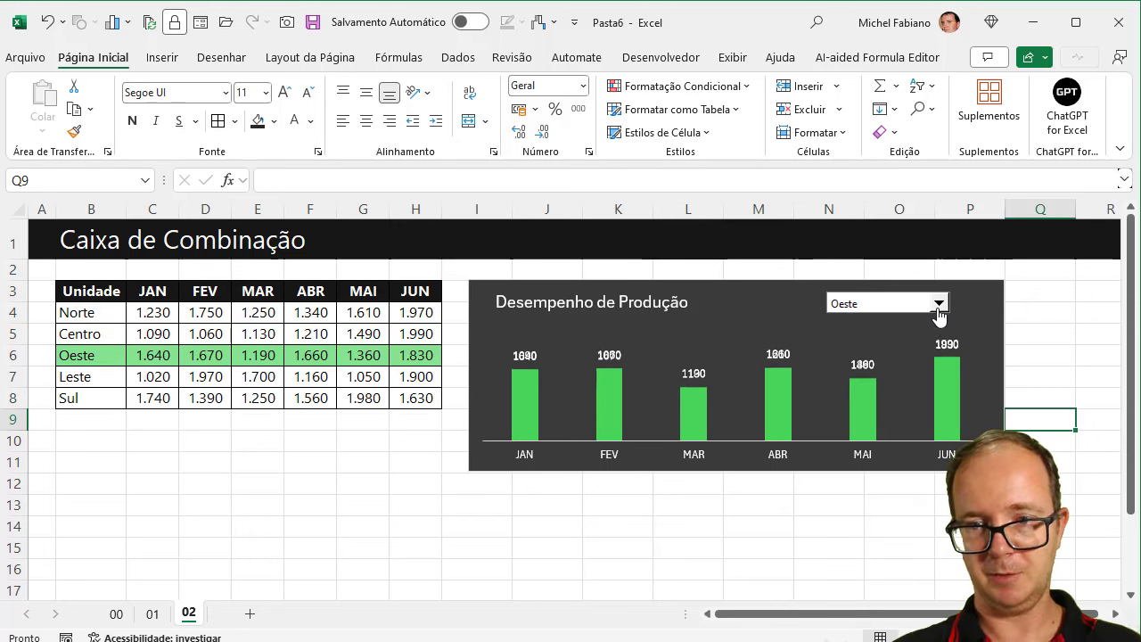
- Show Leste, Norte, then Leste again, and return to the Validação de Dados sheet
left_click(939, 305)
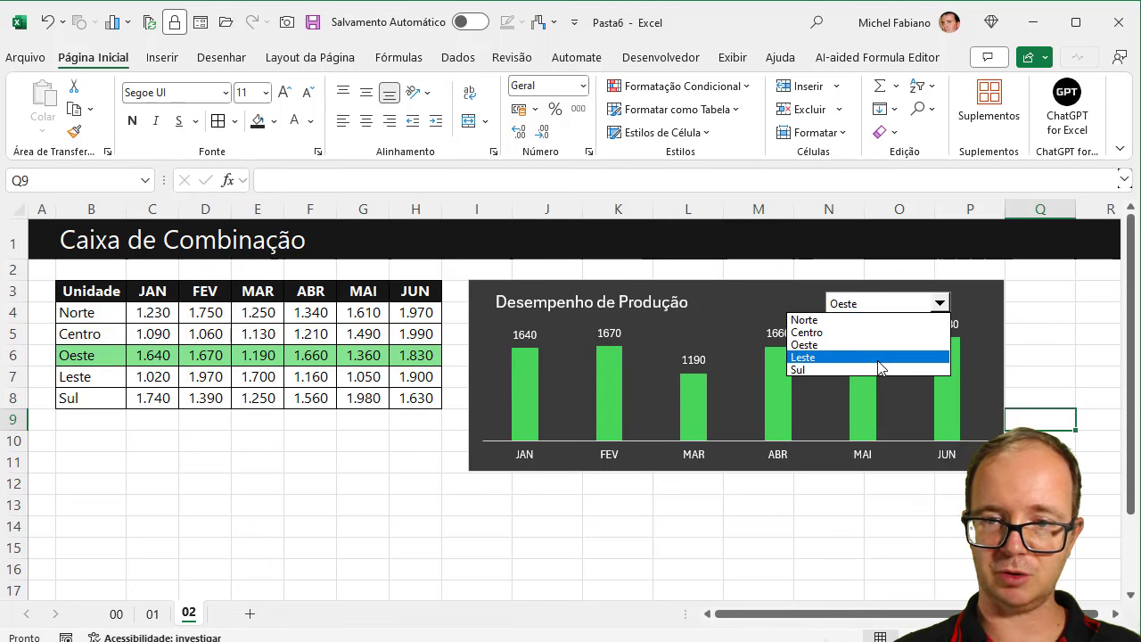
left_click(879, 359)
left_click(940, 306)
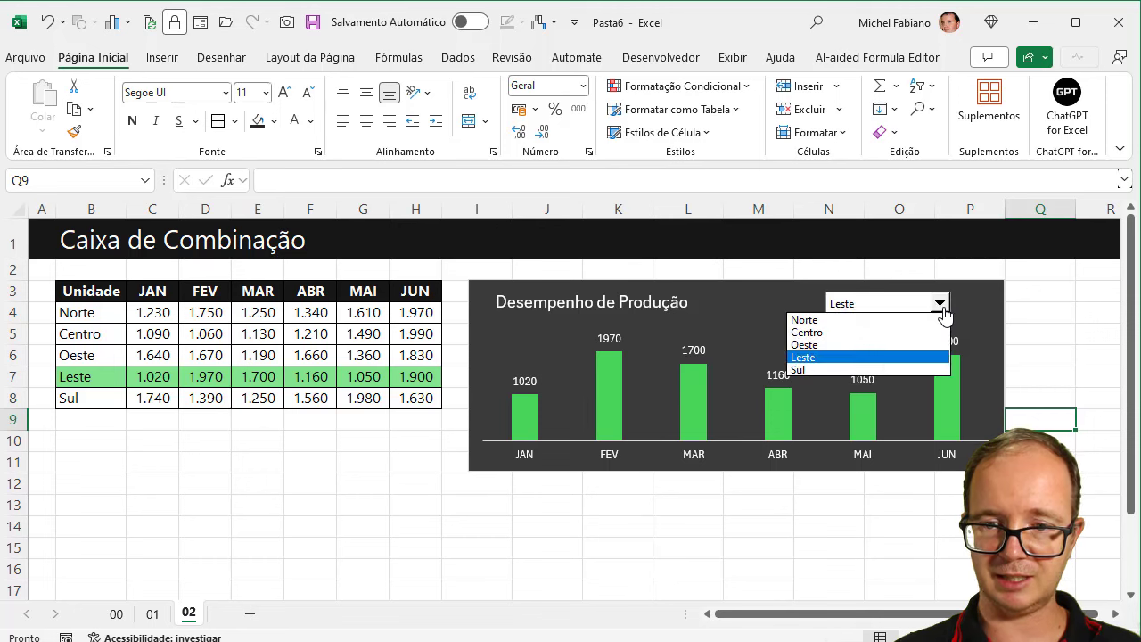
left_click(933, 319)
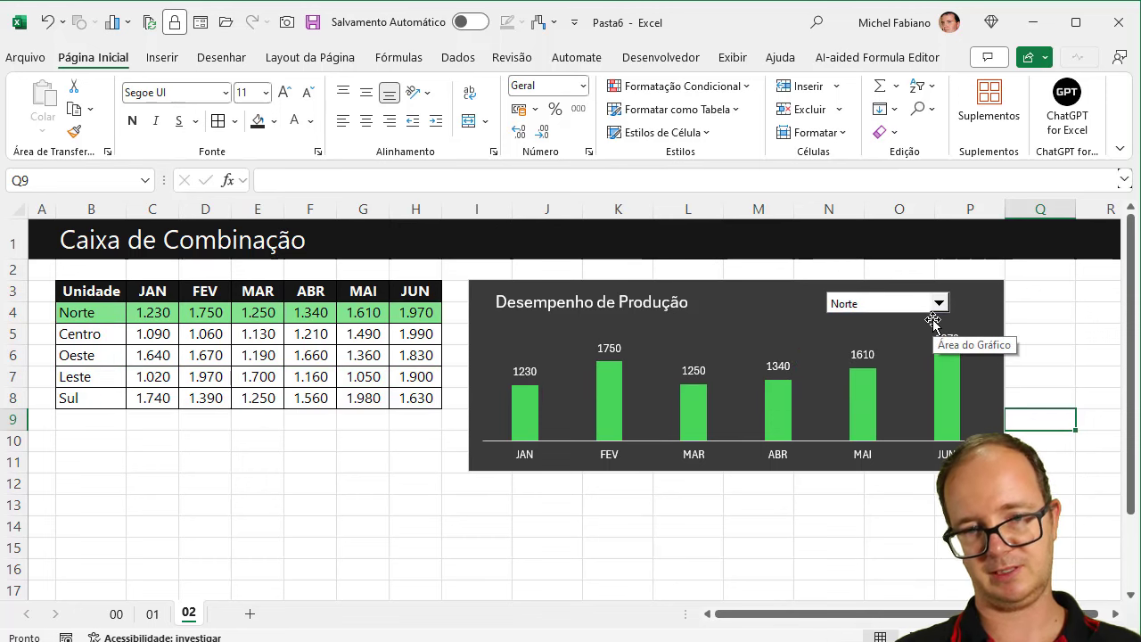
left_click(940, 304)
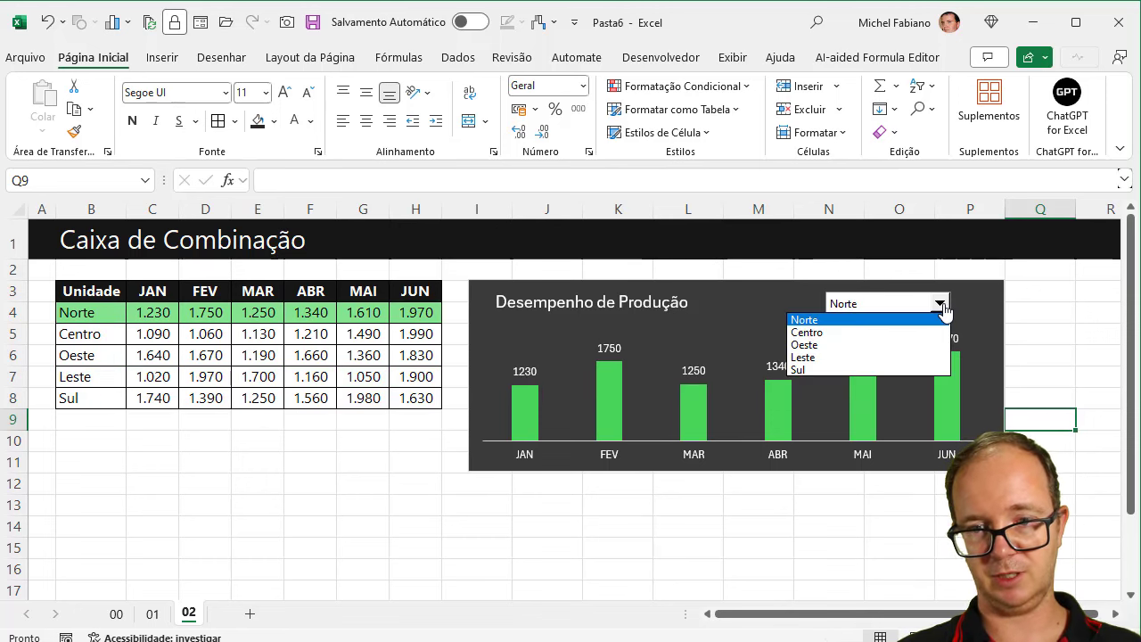
left_click(878, 357)
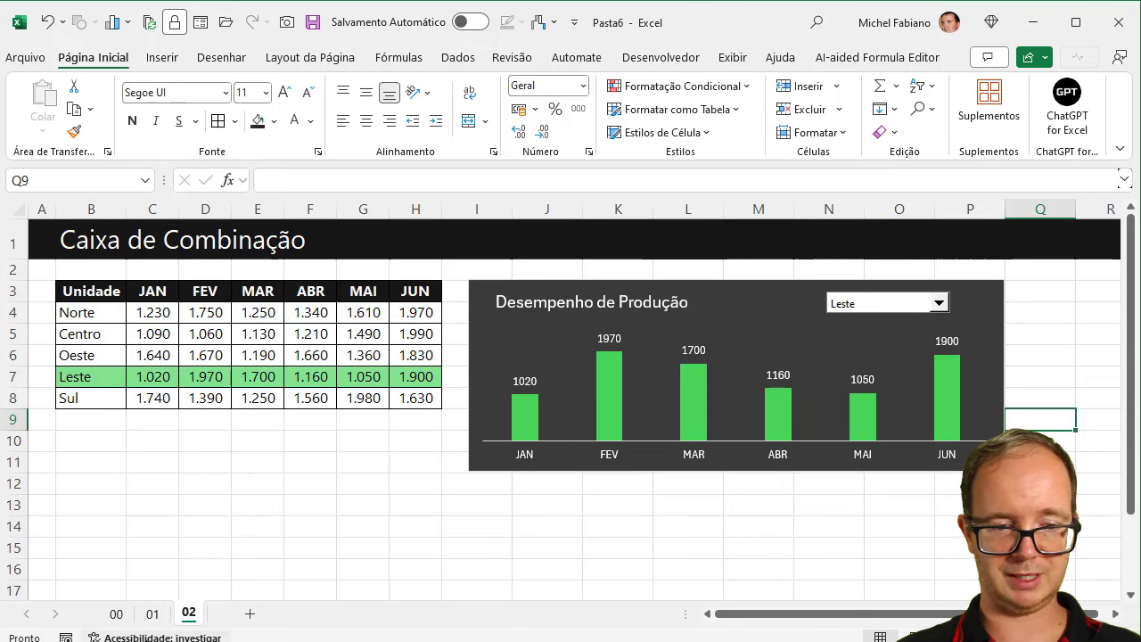
left_click(152, 613)
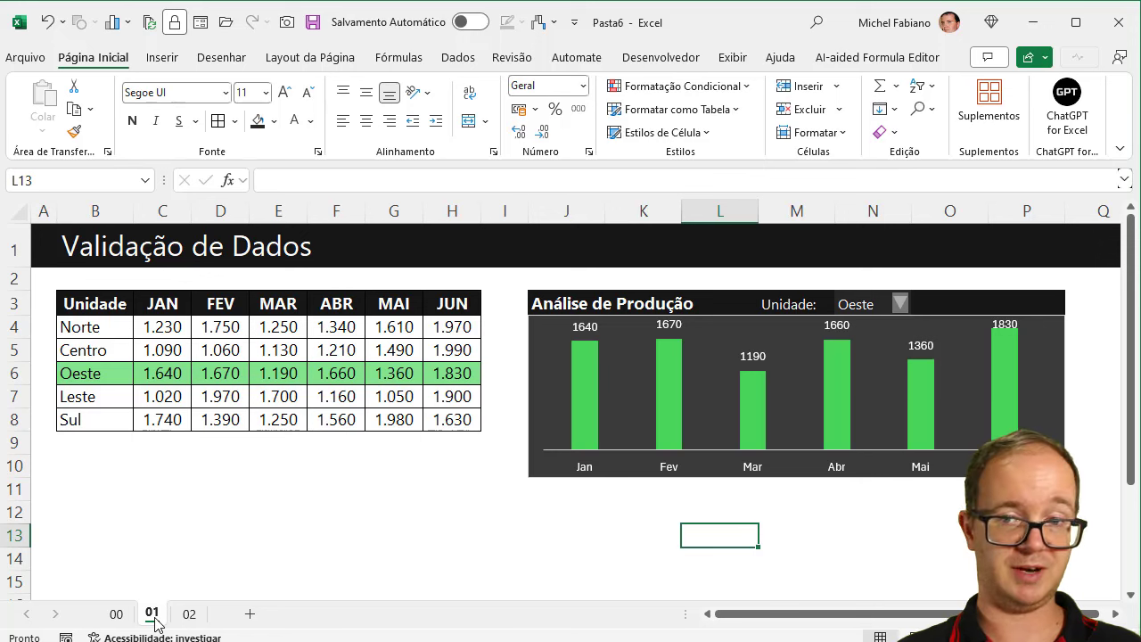
- Relabel M3 as 'Escolha a Unidade' and autofit column M to the new text
left_click(851, 306)
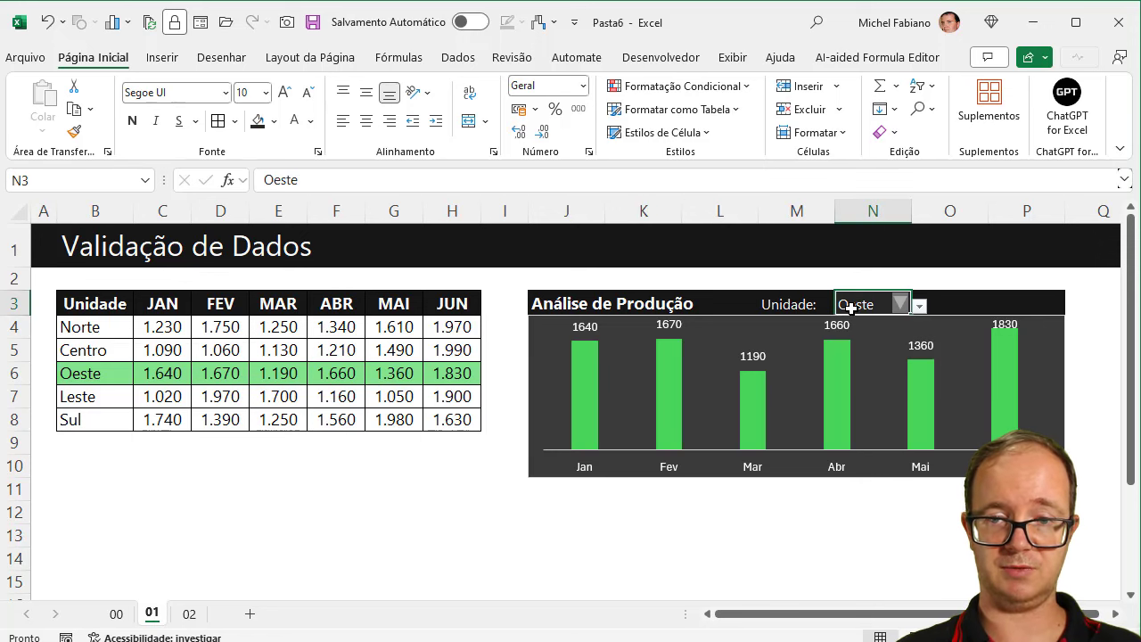
left_click(801, 307)
type("Escol")
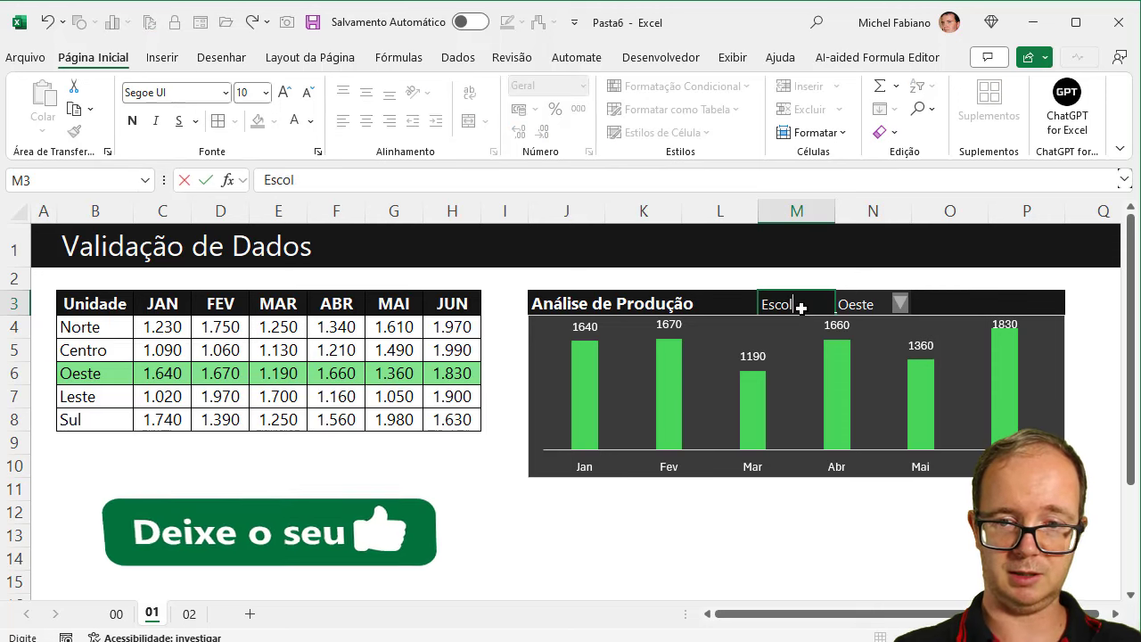
type("ha a Unid")
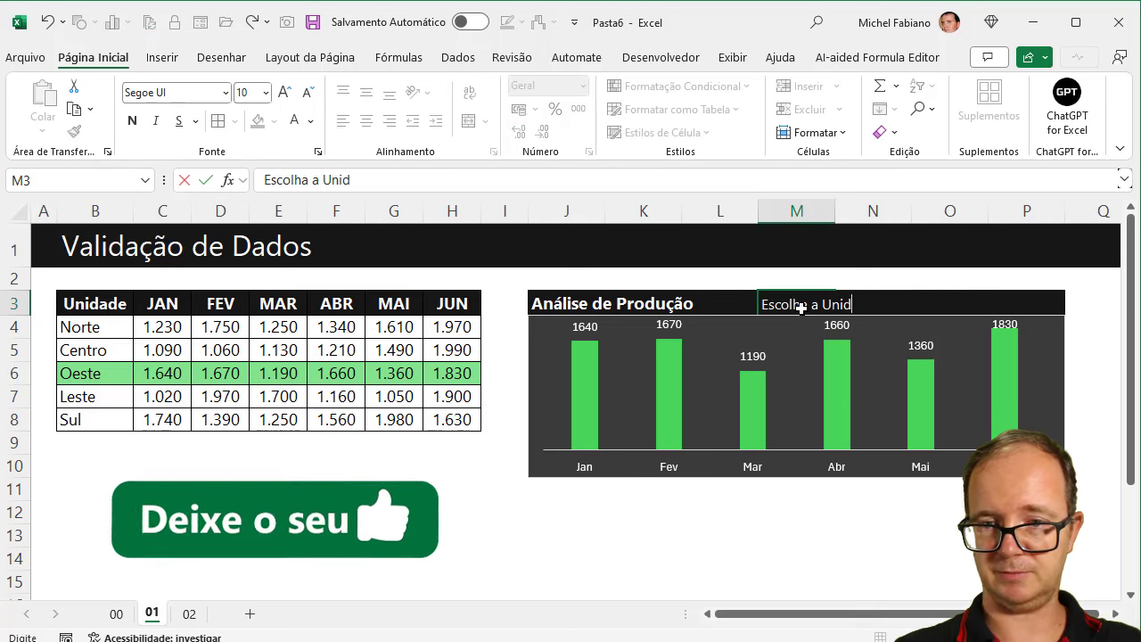
type("ade")
key("Return")
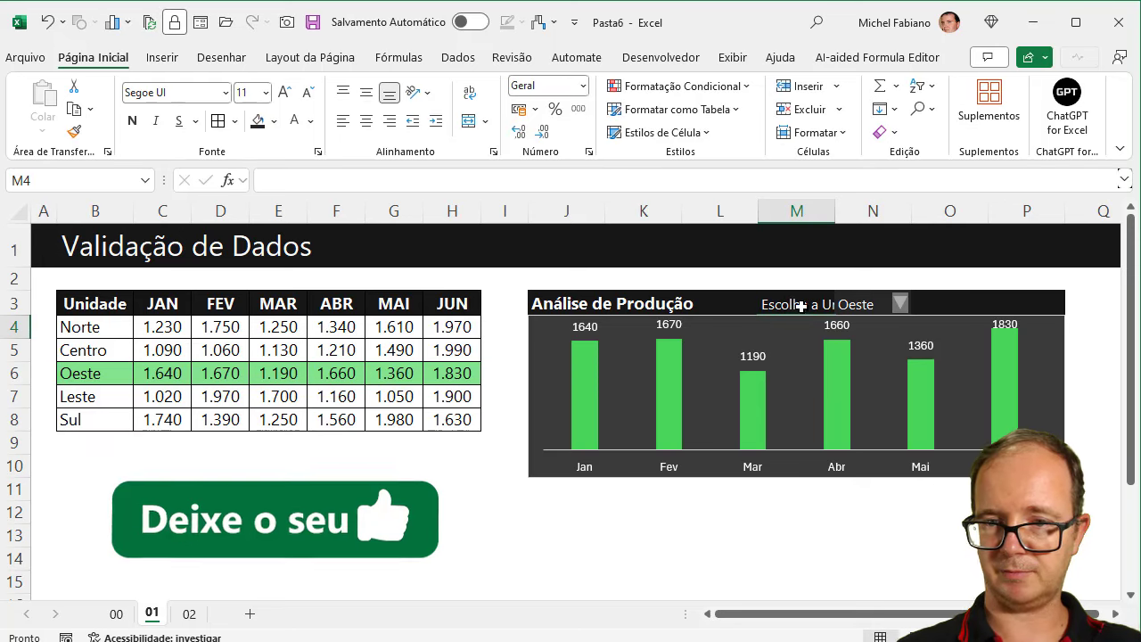
double_click(835, 210)
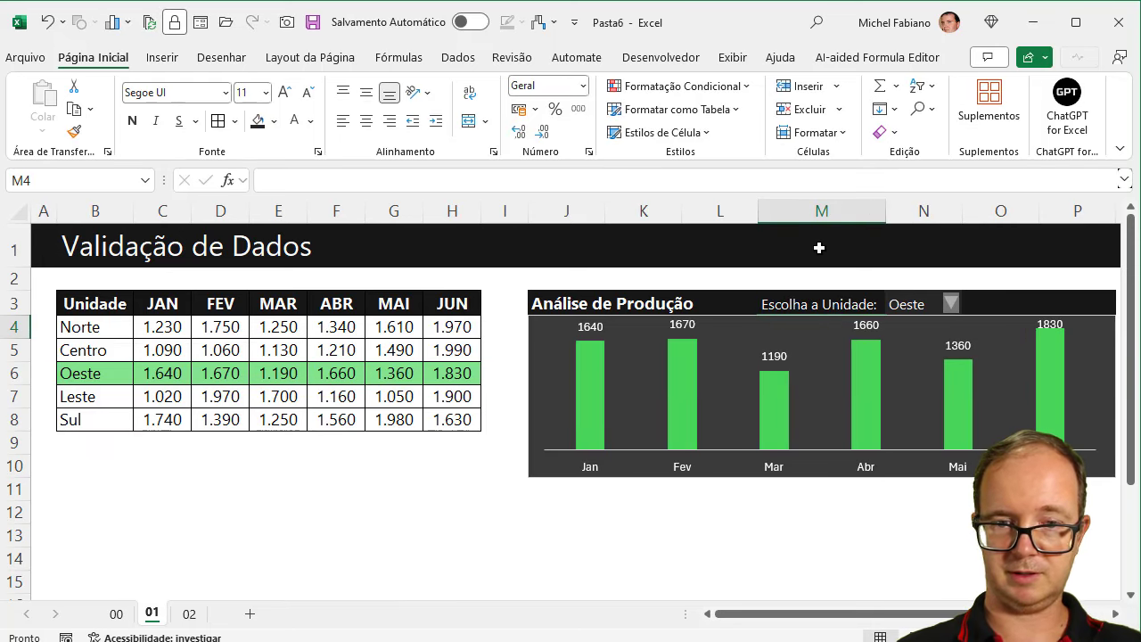
- Choose Centro then Leste in N3, then go to the Caixa de Combinação sheet
scroll(802, 356, "down", 1)
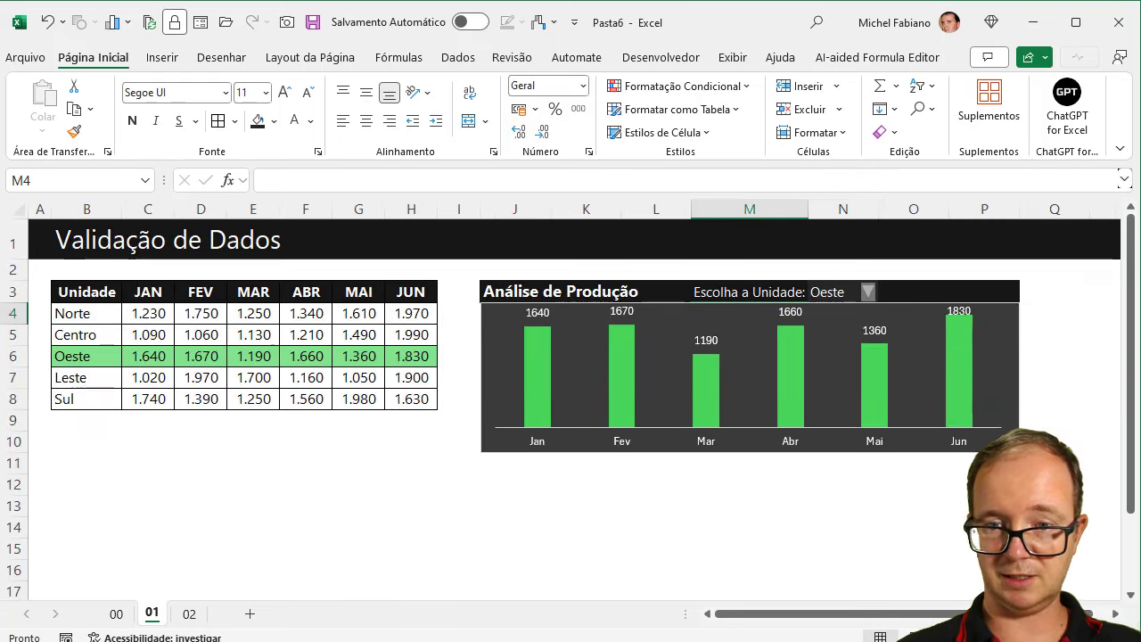
left_click(829, 292)
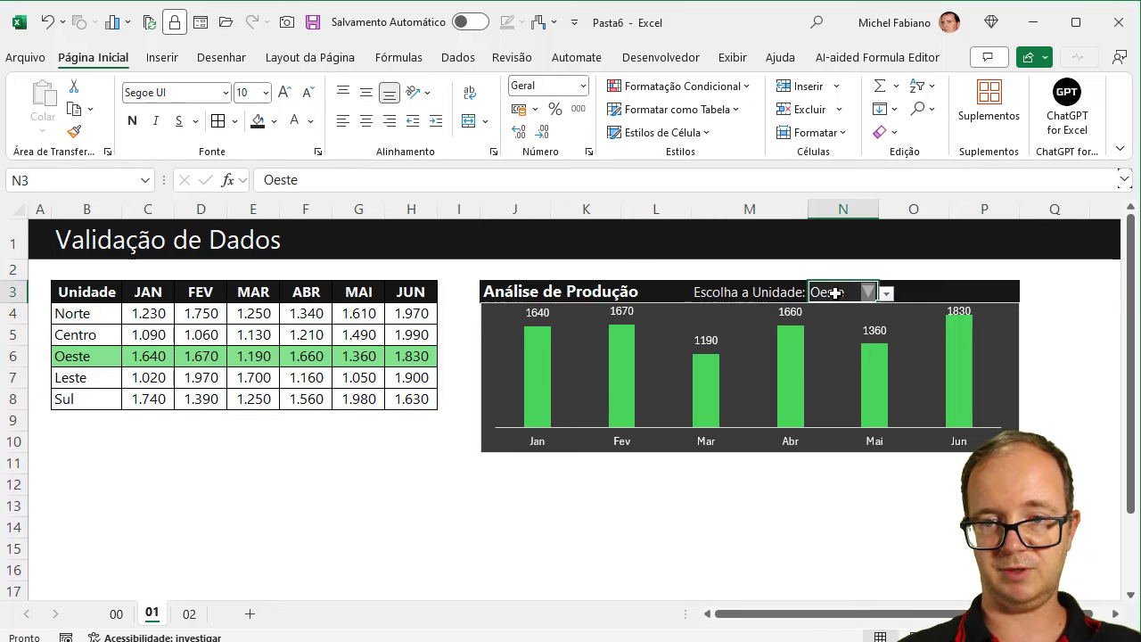
left_click(886, 293)
left_click(829, 327)
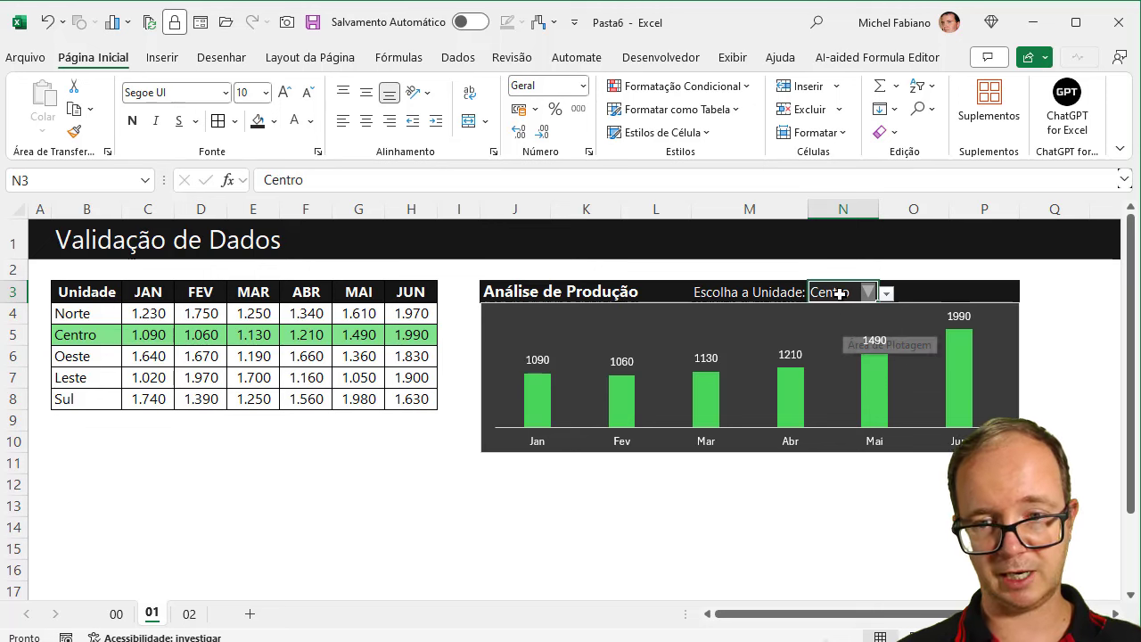
left_click(886, 293)
left_click(828, 356)
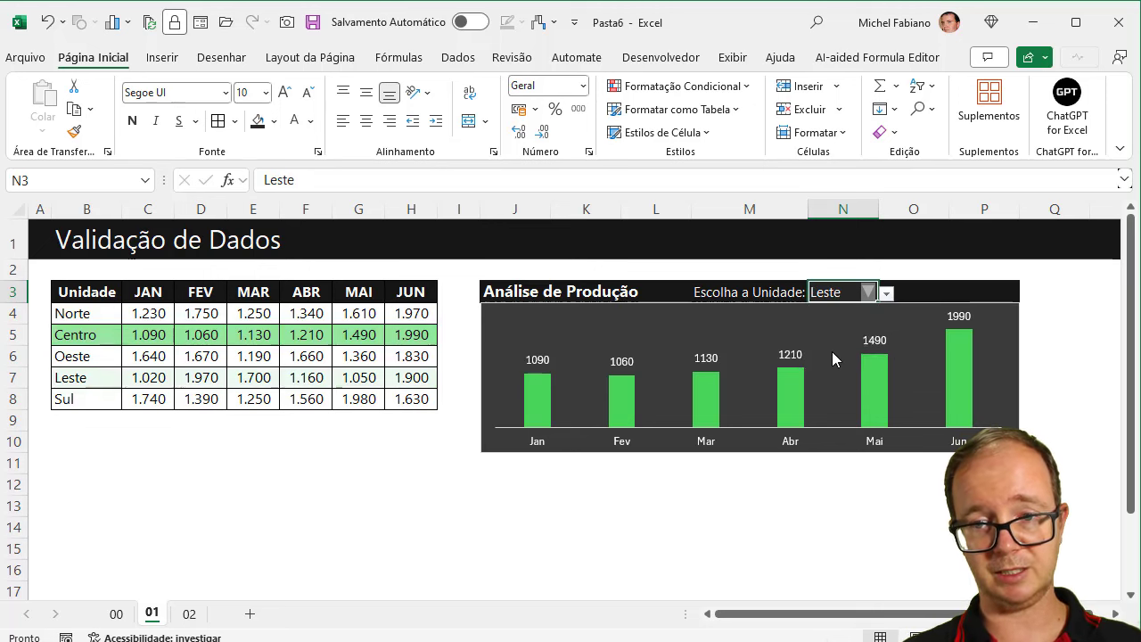
left_click(738, 504)
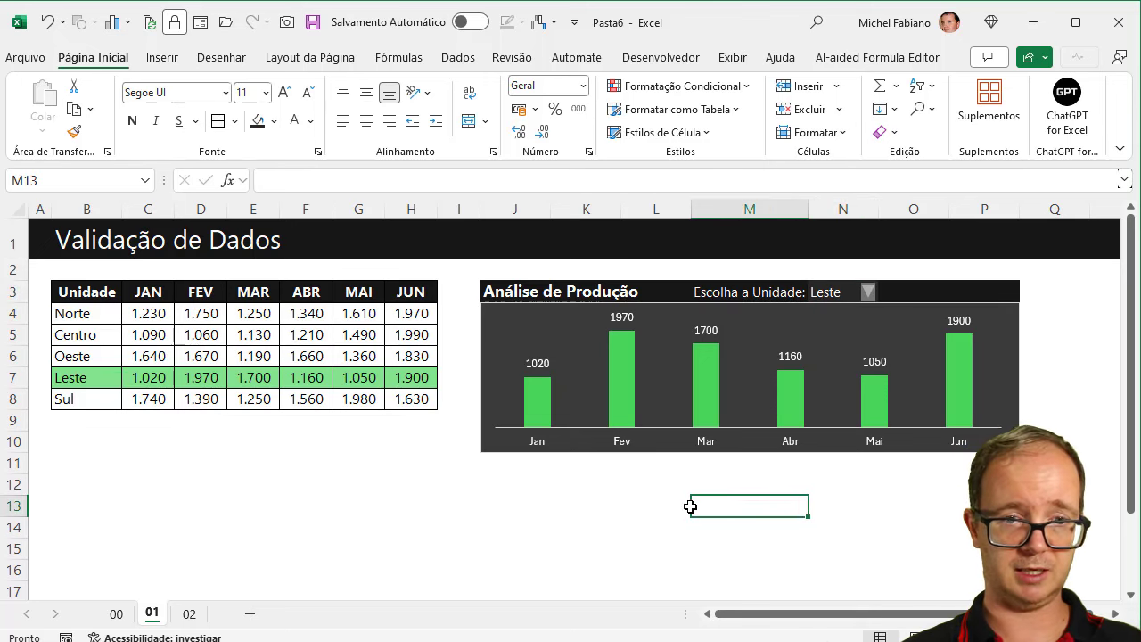
left_click(191, 613)
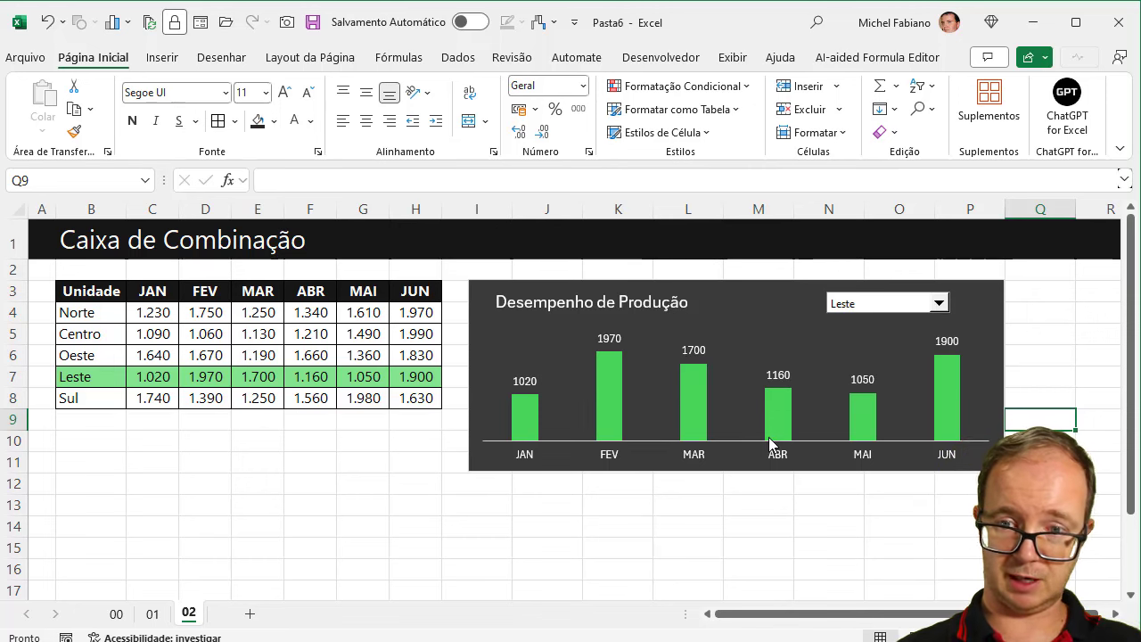
- Set the combo box to Norte, then move between sheets, ending on Validação de Dados
left_click(938, 303)
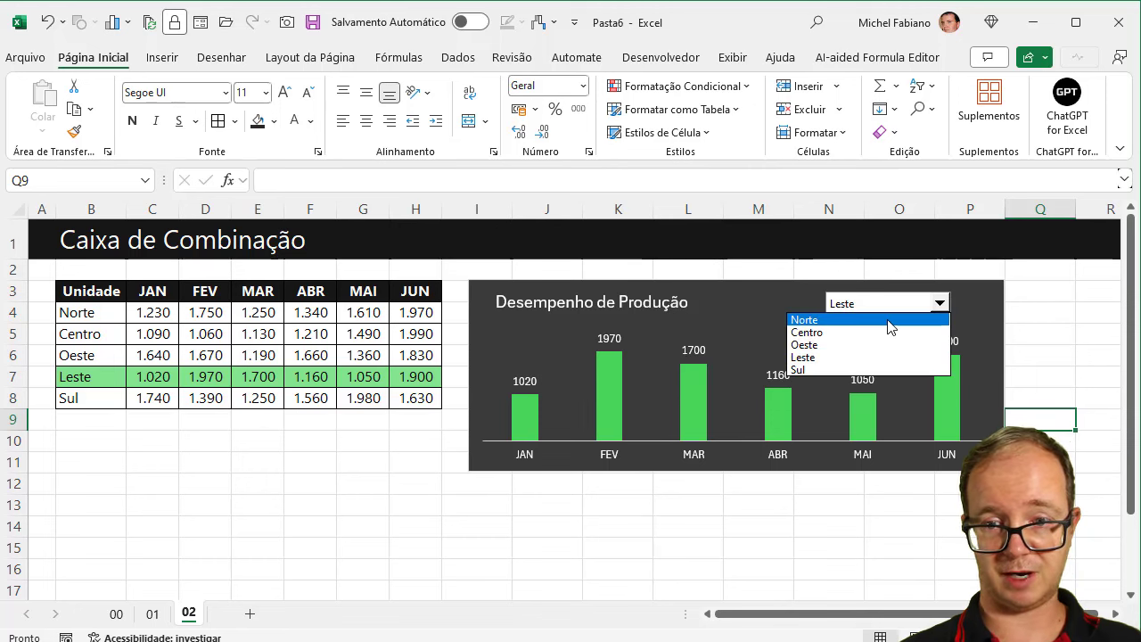
left_click(887, 319)
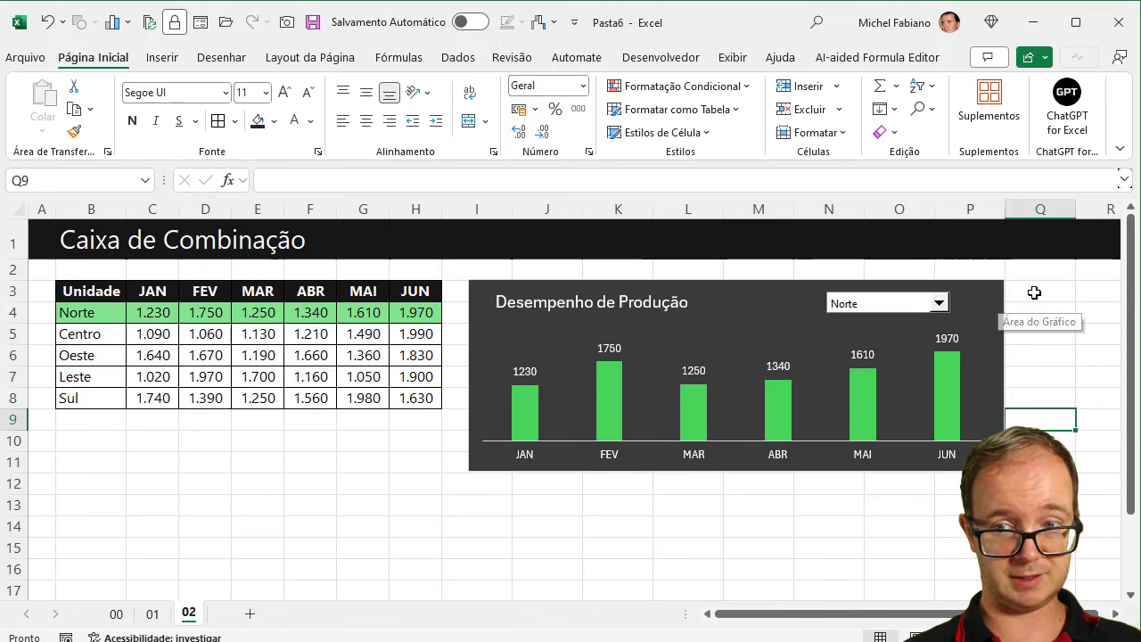
left_click(153, 614)
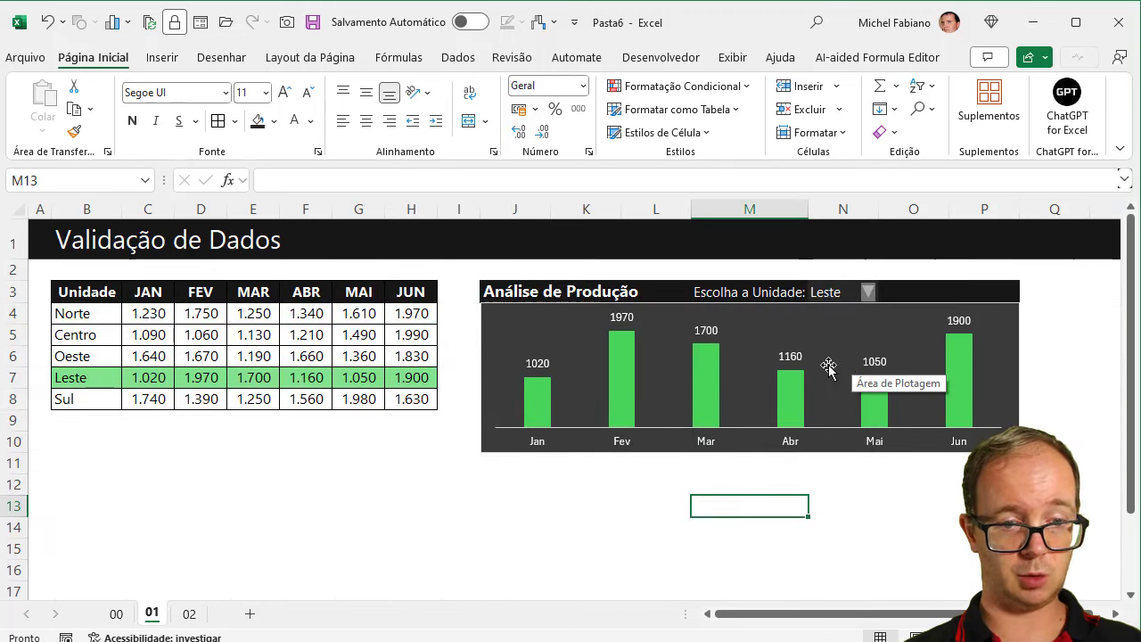
left_click(189, 615)
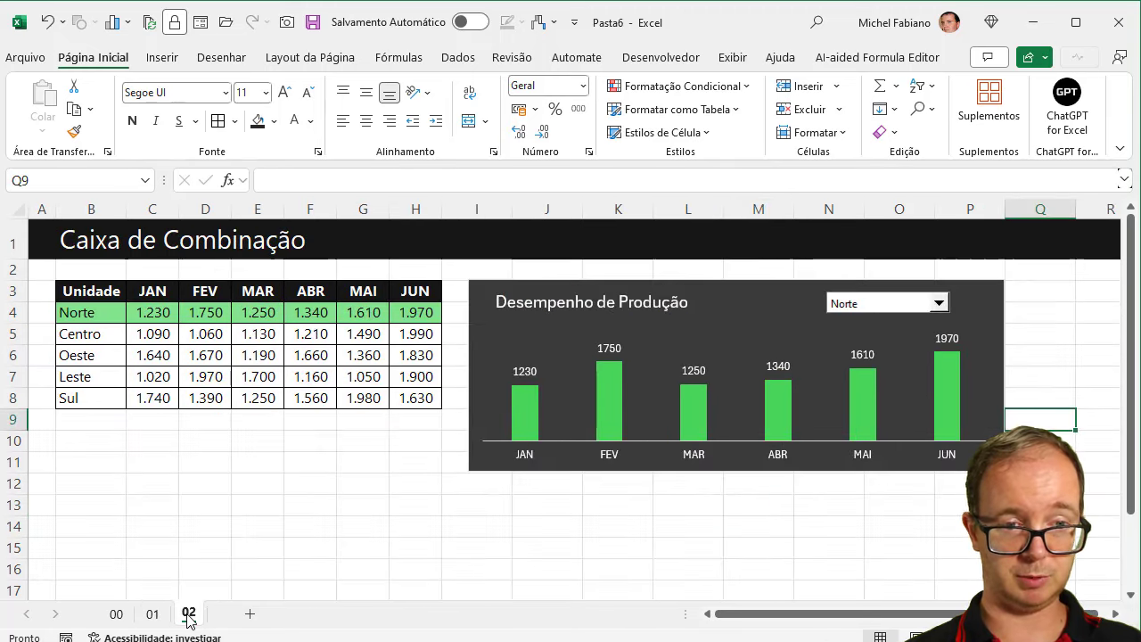
left_click(166, 616)
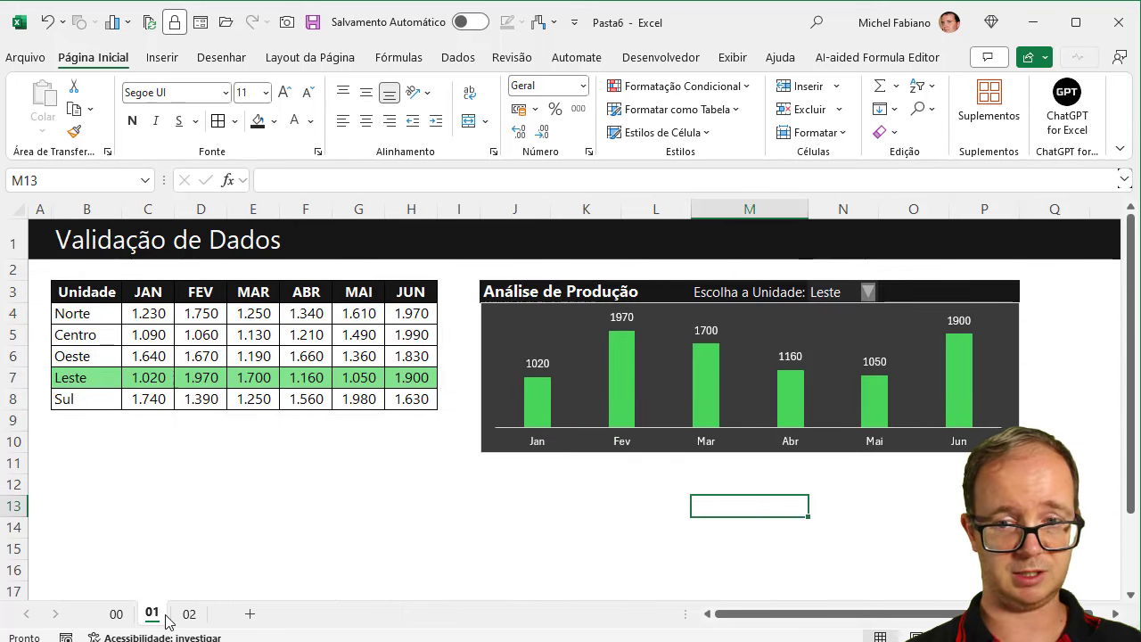
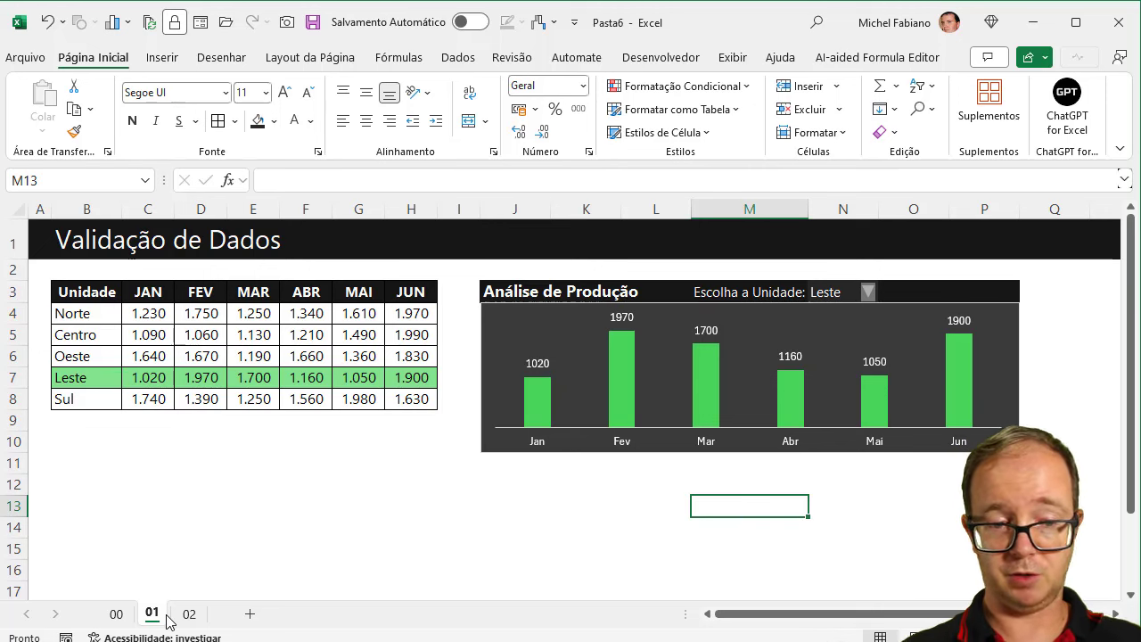
- On sheet 02, draw an ActiveX combo box and move it below the Unidade table near B10
left_click(189, 614)
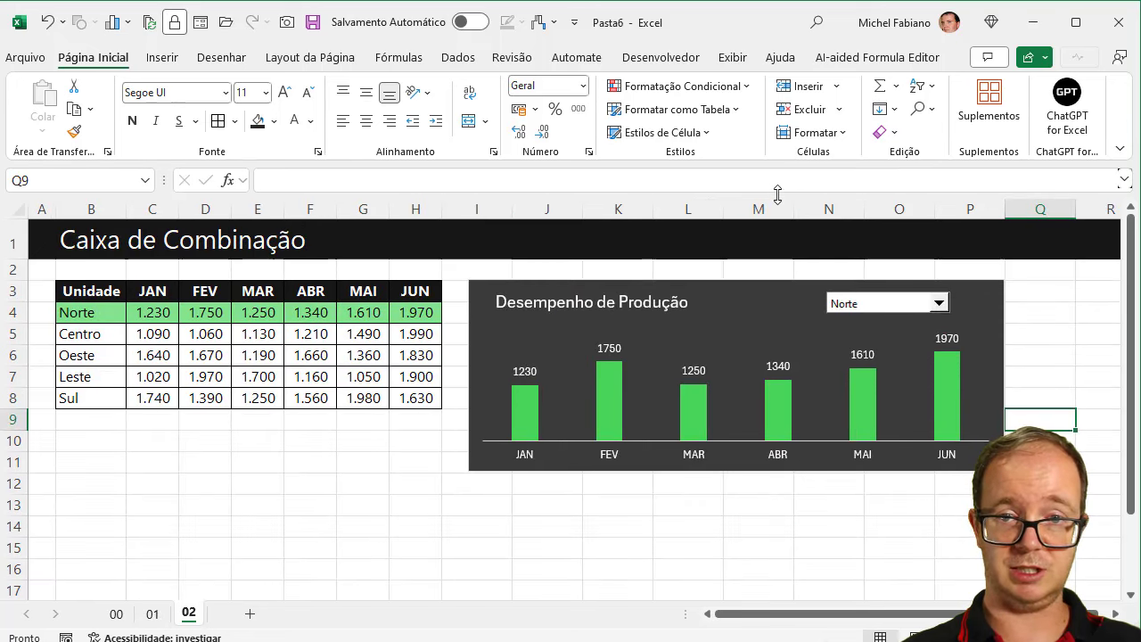
left_click(686, 60)
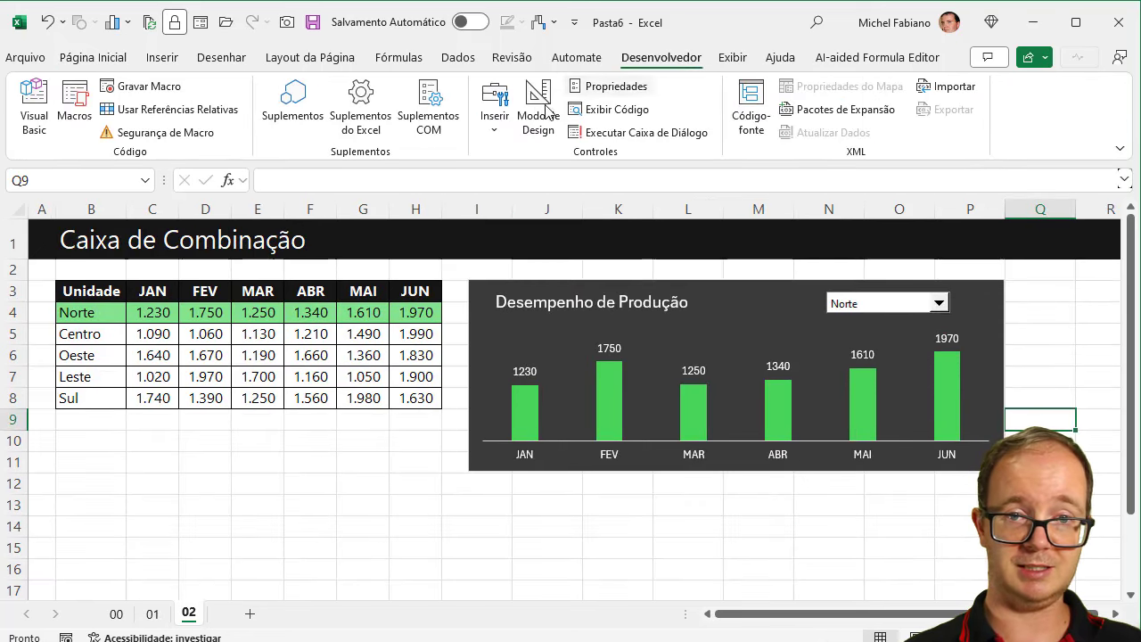
left_click(494, 112)
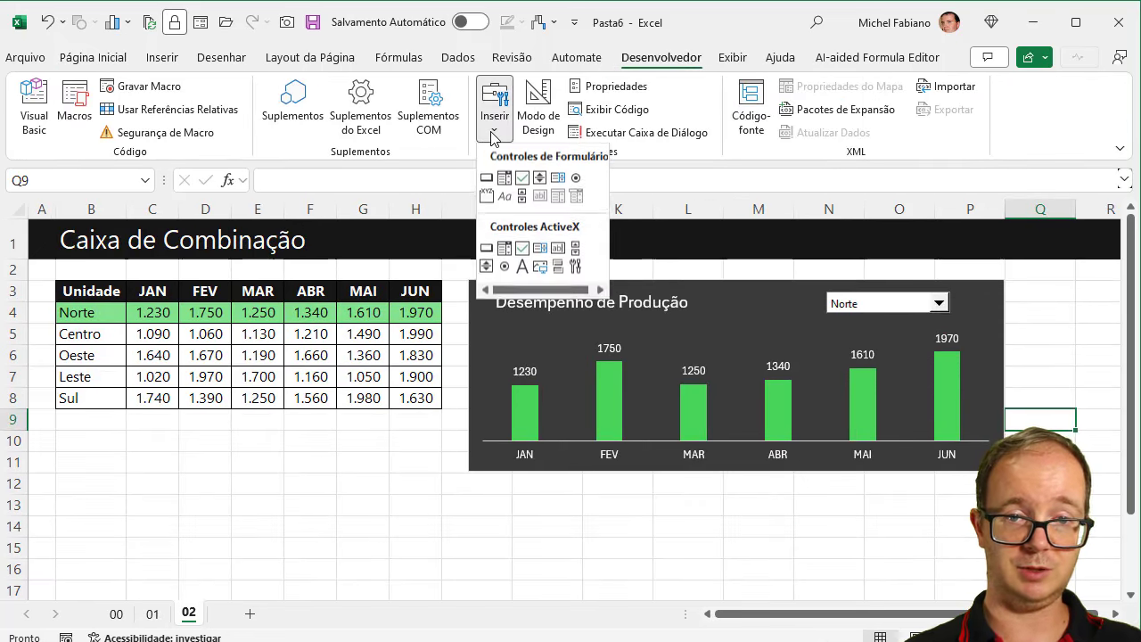
left_click(504, 251)
mouse_move(148, 443)
left_mouse_down()
mouse_move(273, 464)
mouse_move(802, 304)
left_mouse_up()
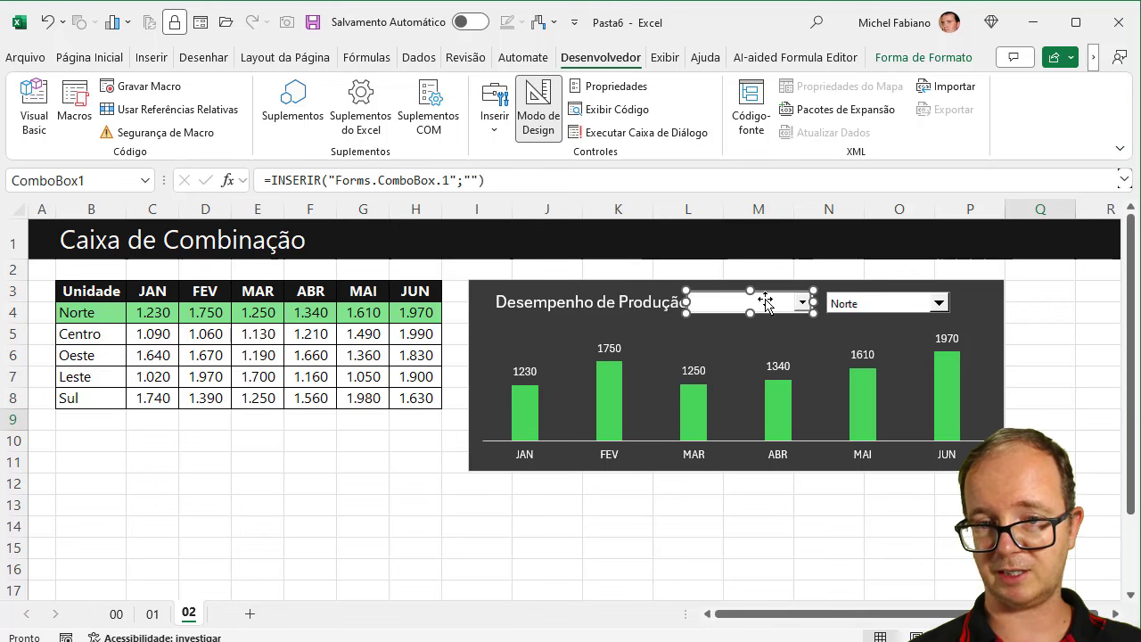
mouse_move(764, 301)
left_mouse_down()
mouse_move(269, 460)
mouse_move(279, 444)
left_mouse_up()
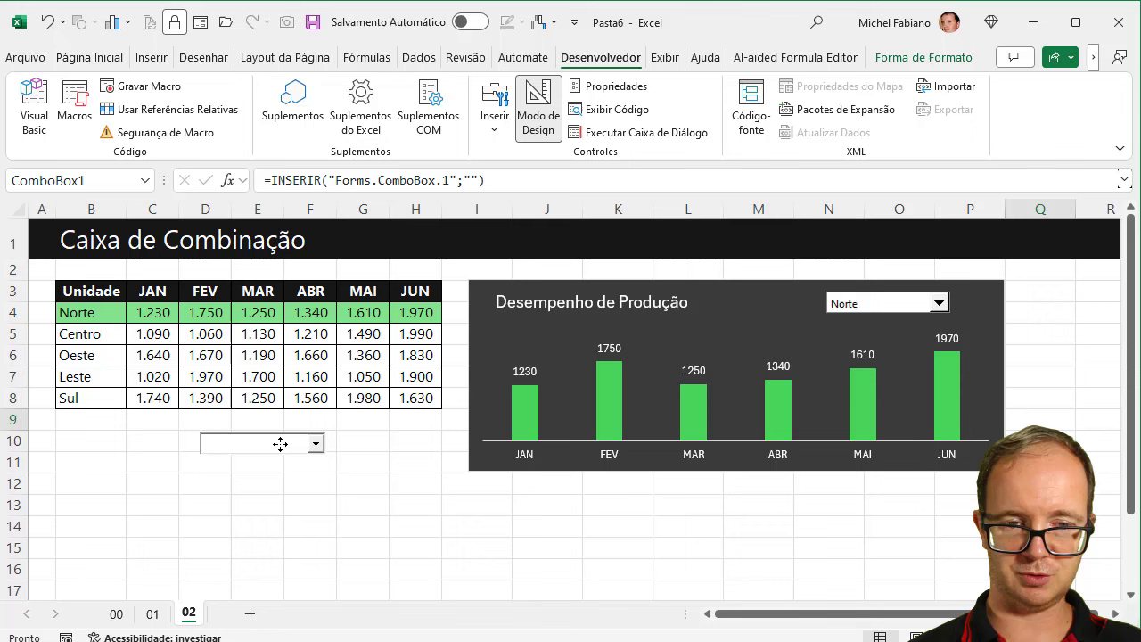
- Open ComboBox1's Properties window and launch the Font dialog from its Font property
left_click(609, 86)
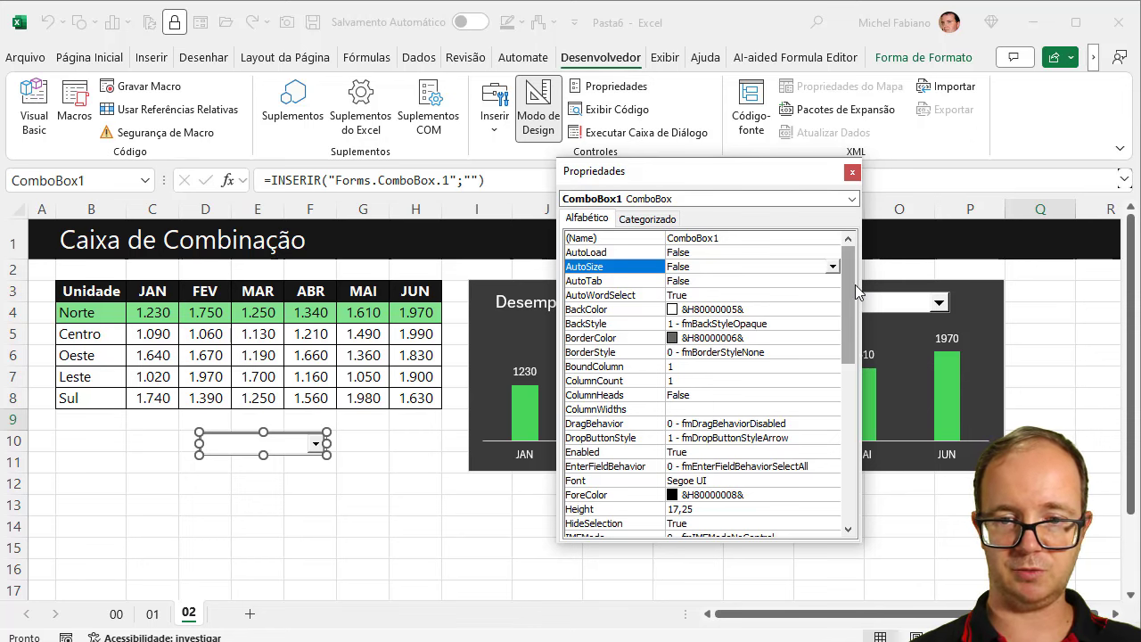
left_click_drag(855, 285, 862, 265)
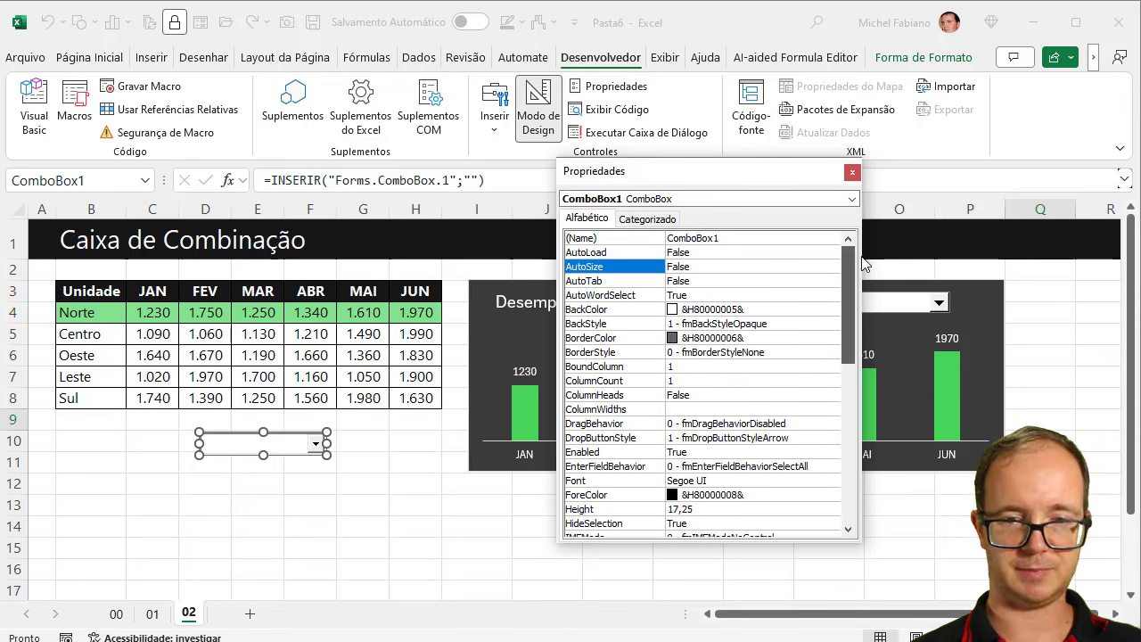
left_click(852, 174)
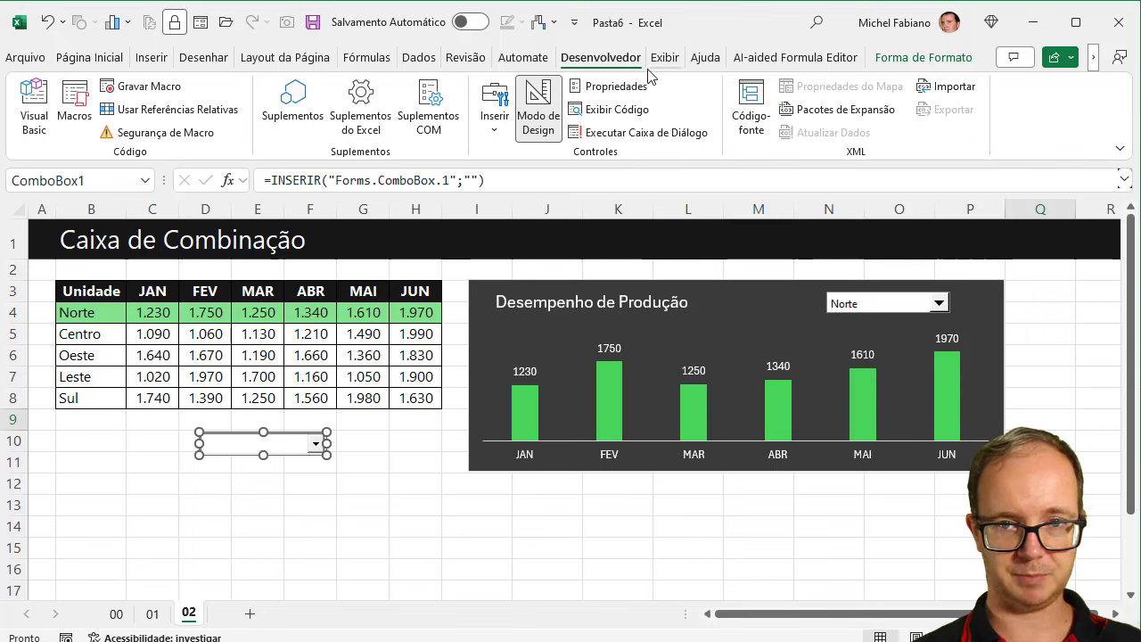
left_click(624, 87)
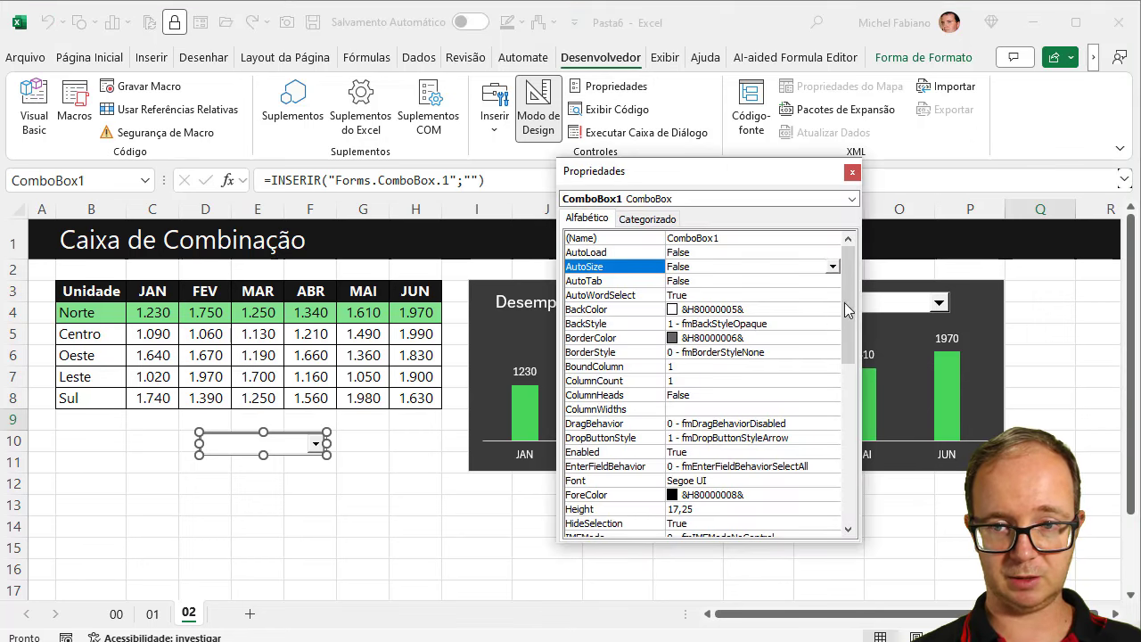
scroll(850, 305, "down", 3)
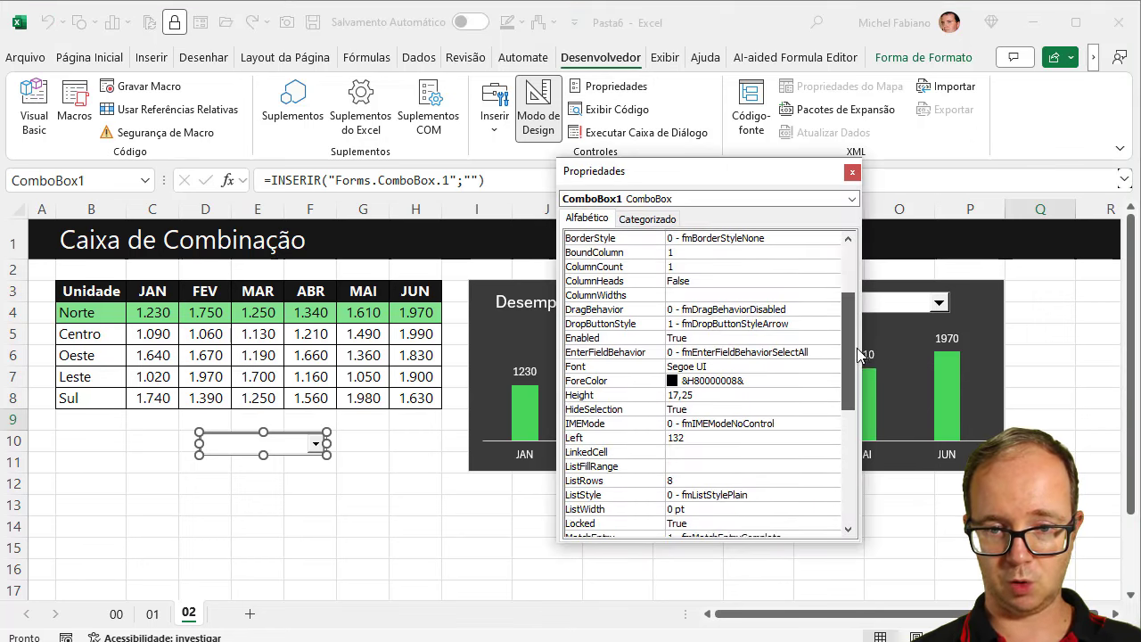
left_click(731, 342)
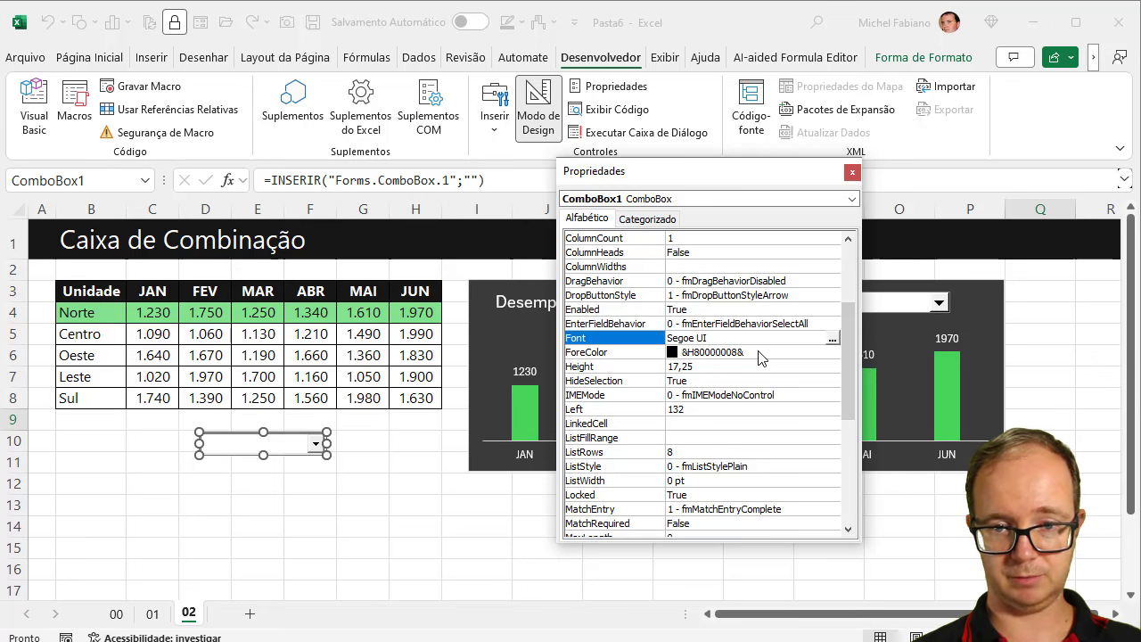
left_click(831, 341)
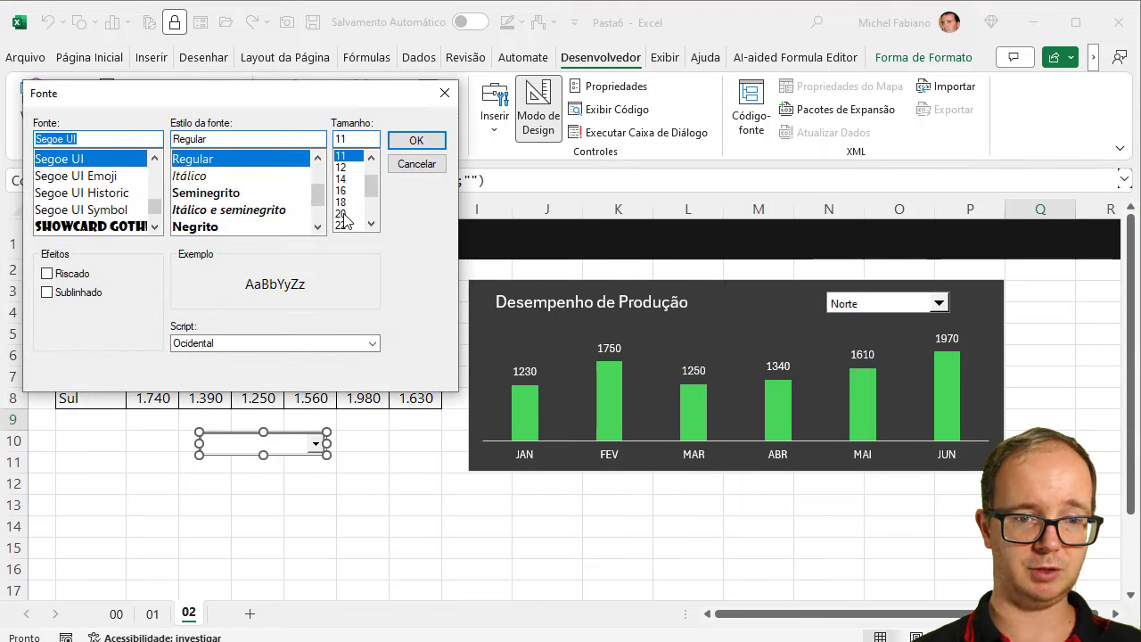
- Give ComboBox1 font size 20, ListFillRange B4:B8 and LinkedCell B10
left_click(342, 214)
left_click(414, 141)
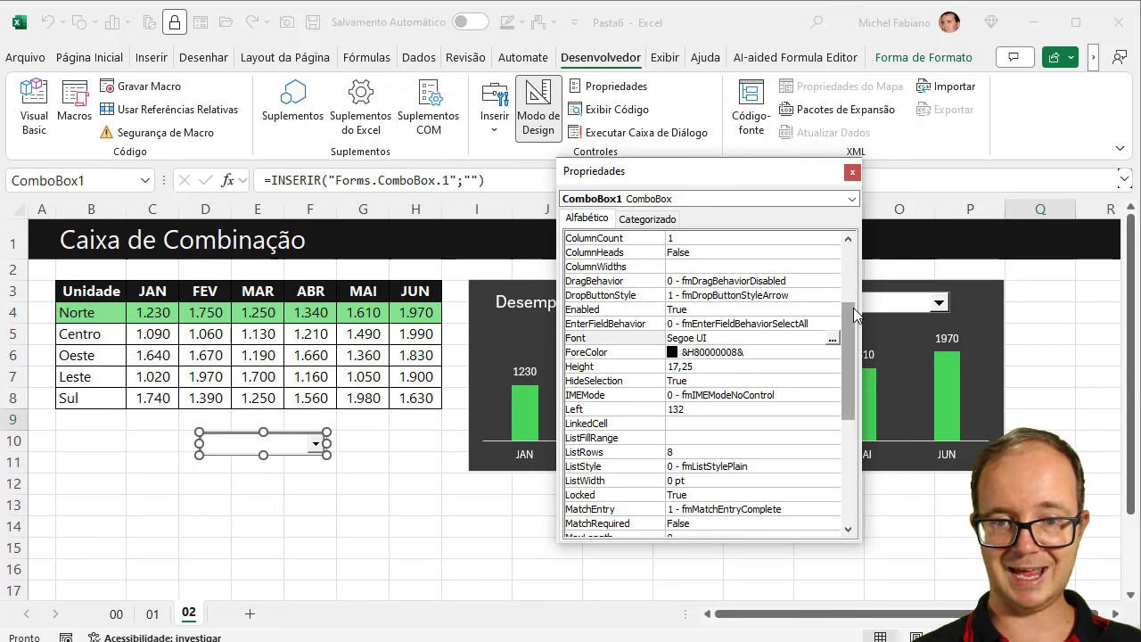
left_click(675, 437)
type("b4:b8")
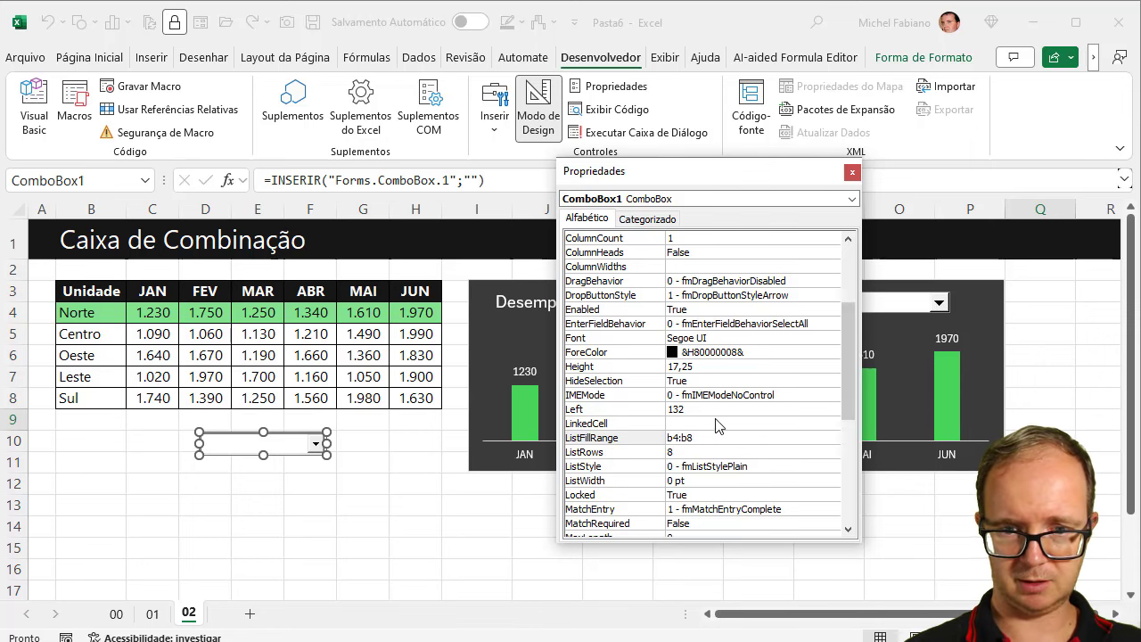
left_click(693, 423)
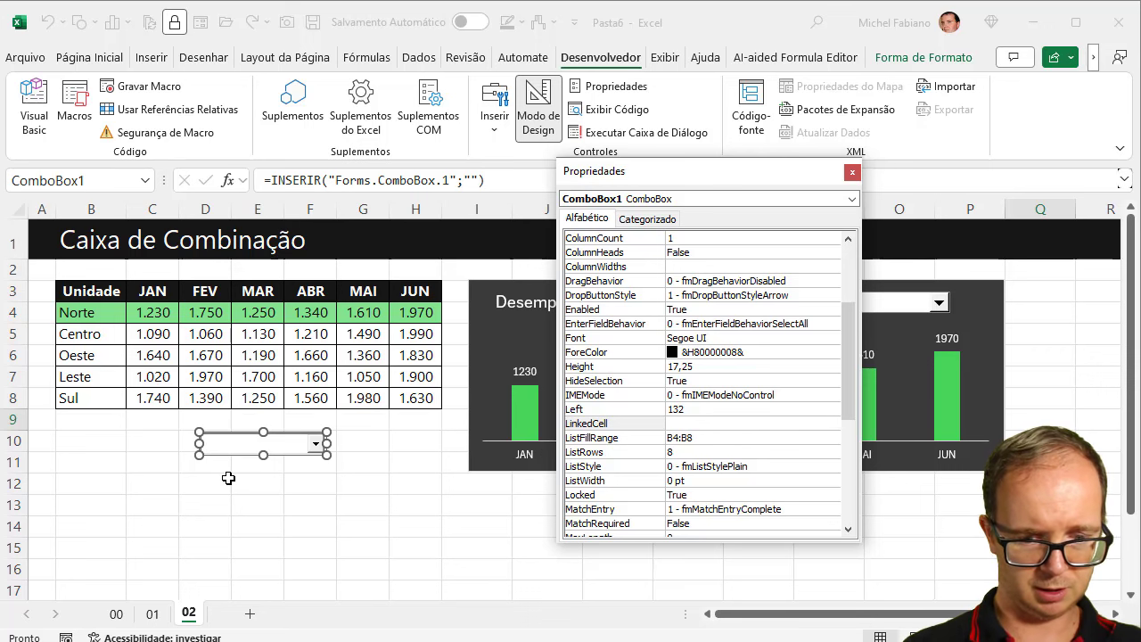
type("b10")
key("Return")
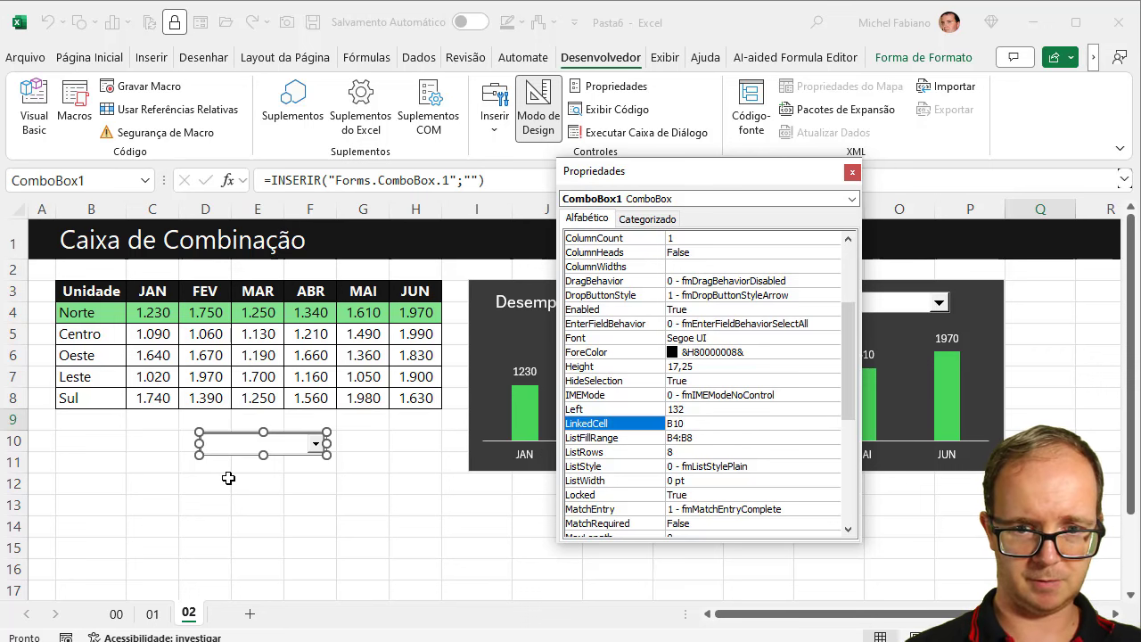
left_click(357, 465)
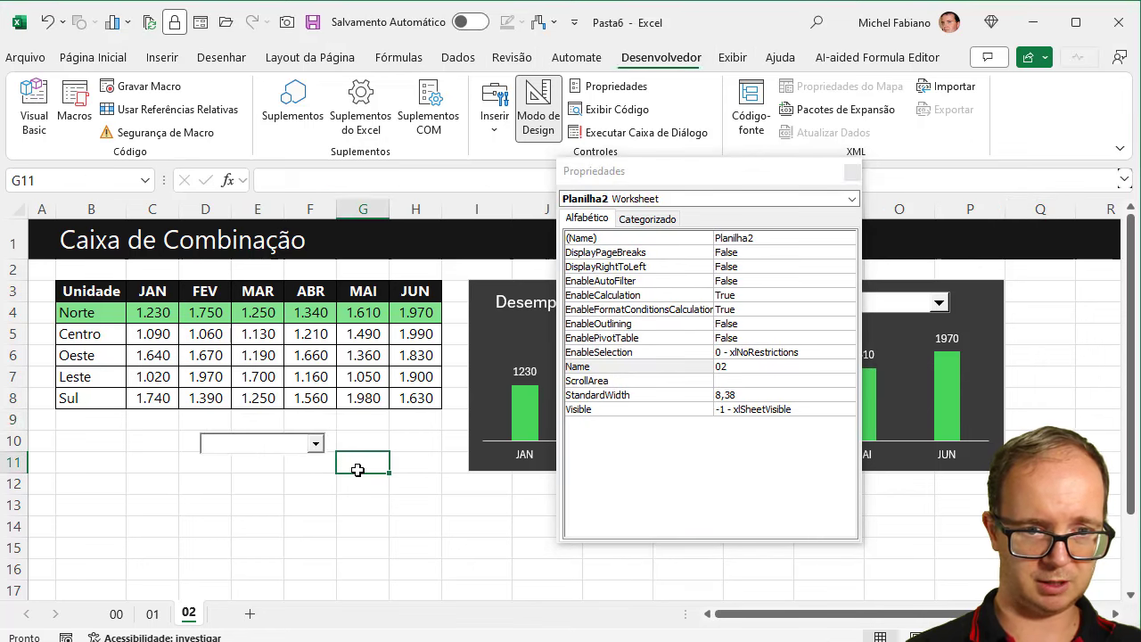
left_click(318, 448)
- Exit Design Mode and test the combo box by picking Norte, Centro and Oeste into B10
left_click(853, 171)
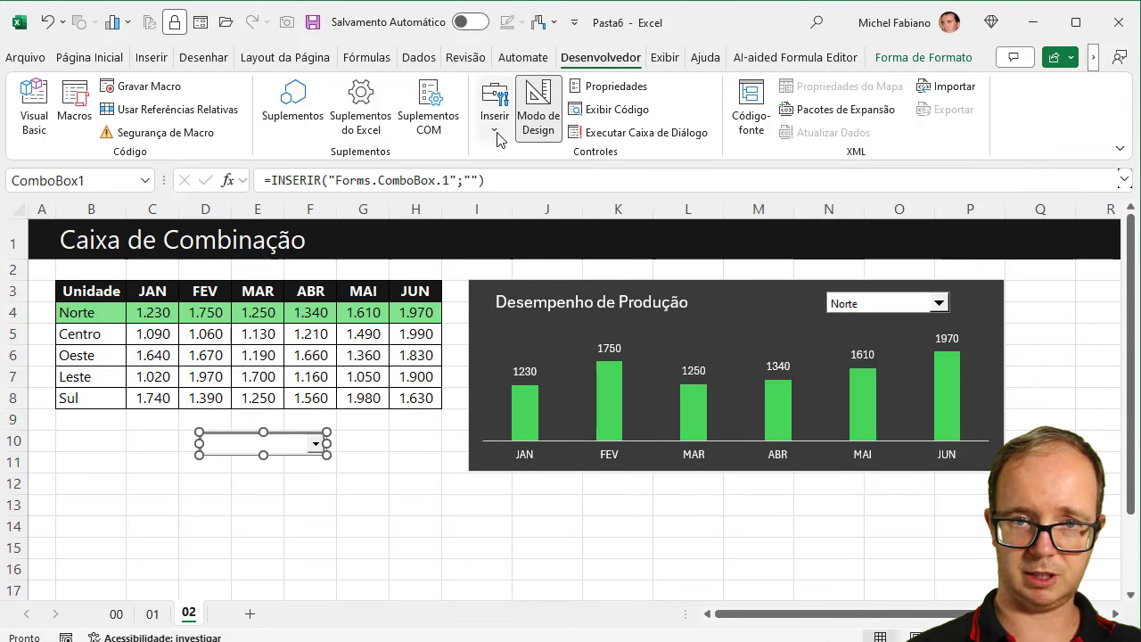
left_click(539, 116)
left_click(316, 443)
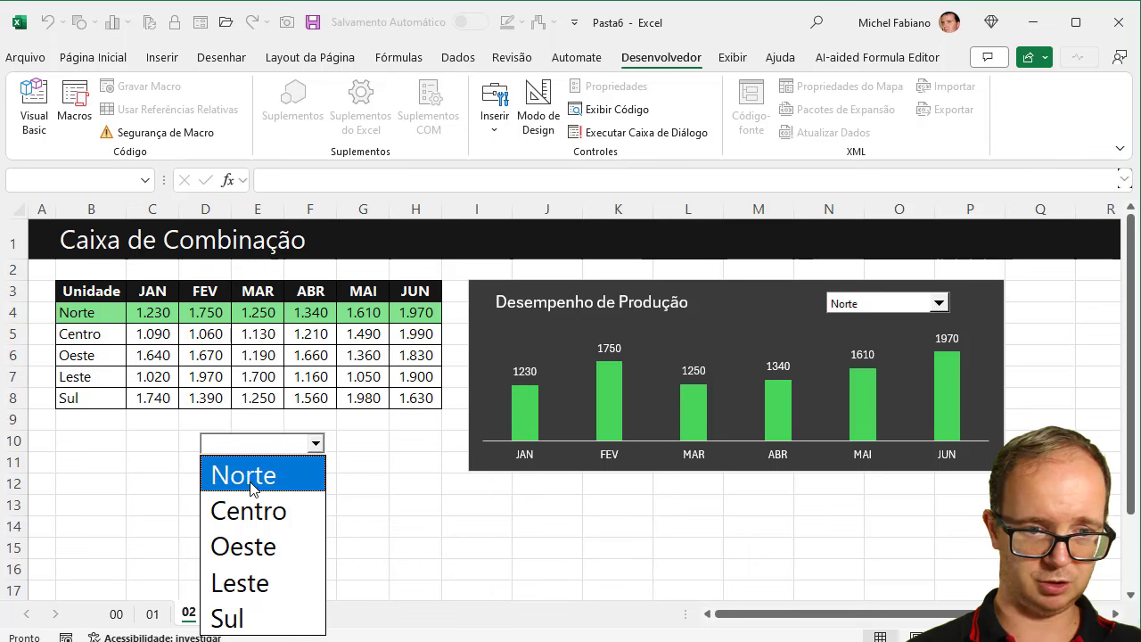
left_click(251, 481)
left_click(315, 443)
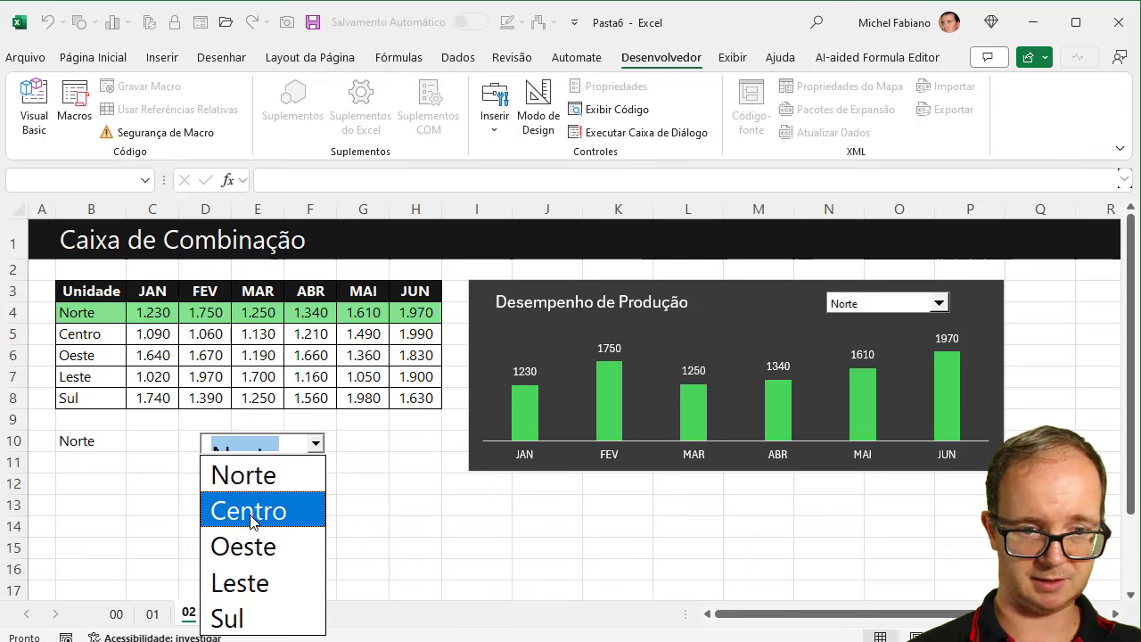
left_click(249, 511)
left_click(317, 444)
left_click(264, 546)
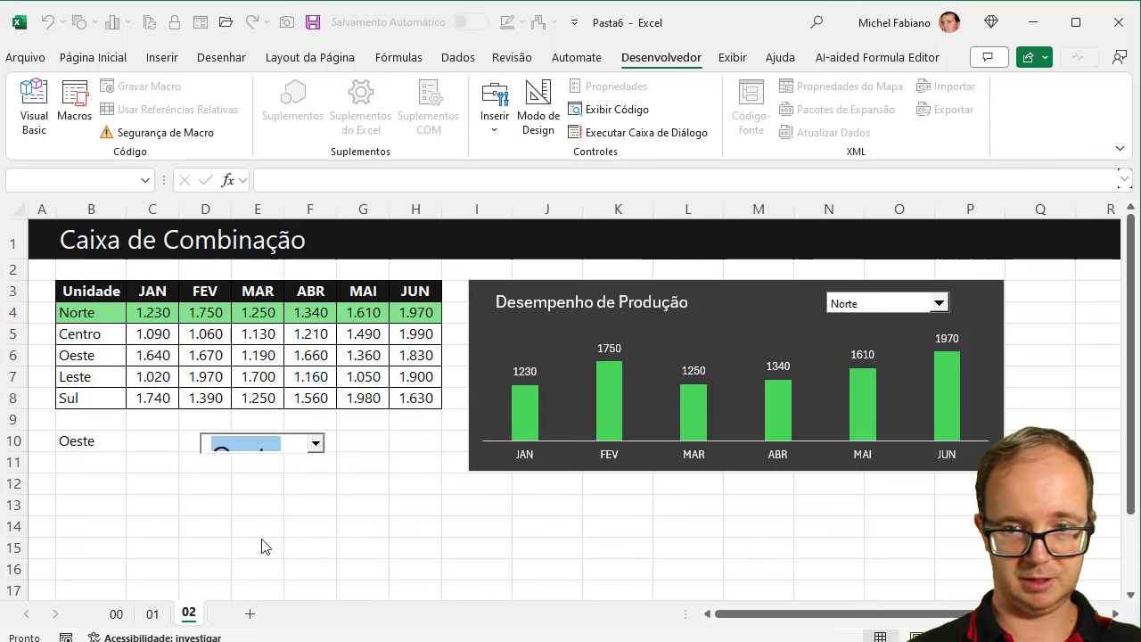
- Compare with the chart's unit list, then pick Norte and finally Centro in the combo box
left_click(882, 304)
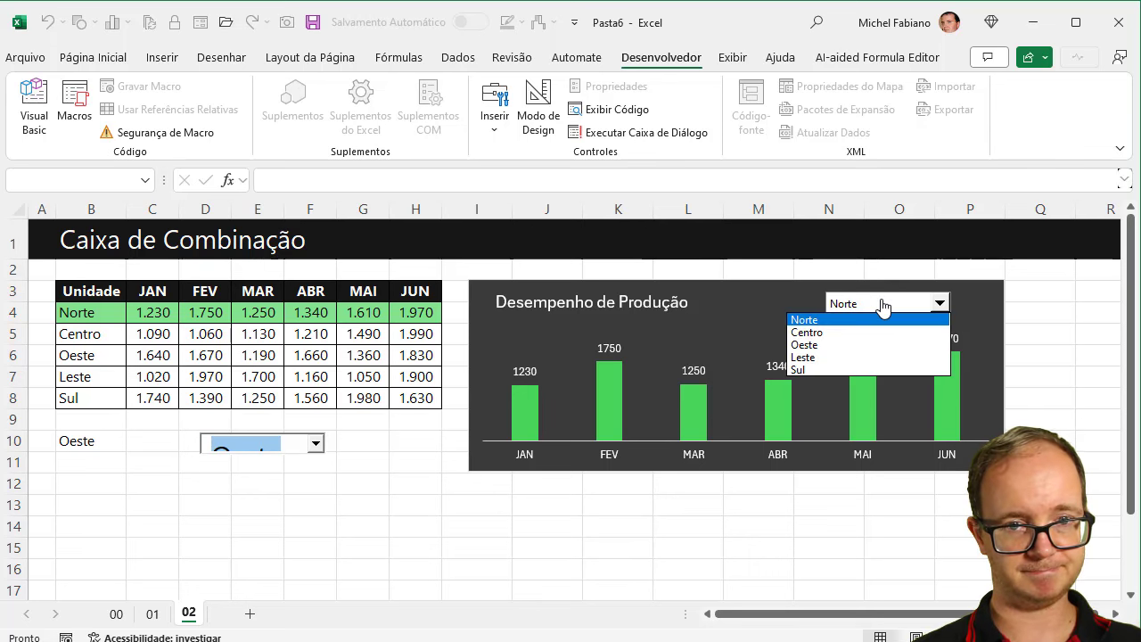
left_click(317, 444)
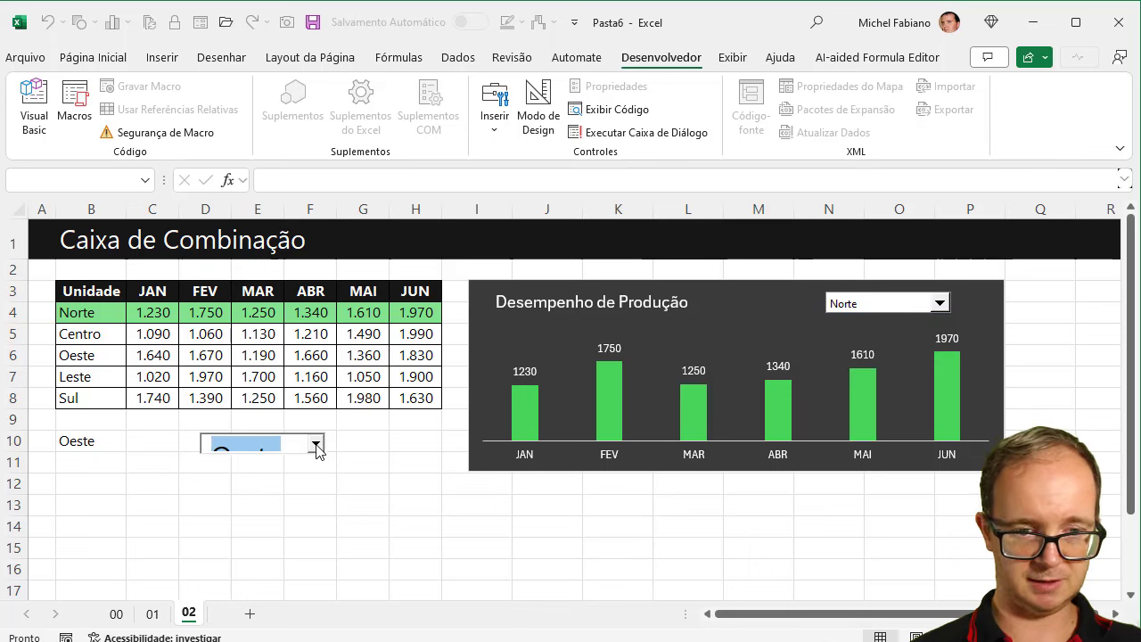
left_click(317, 444)
left_click(267, 485)
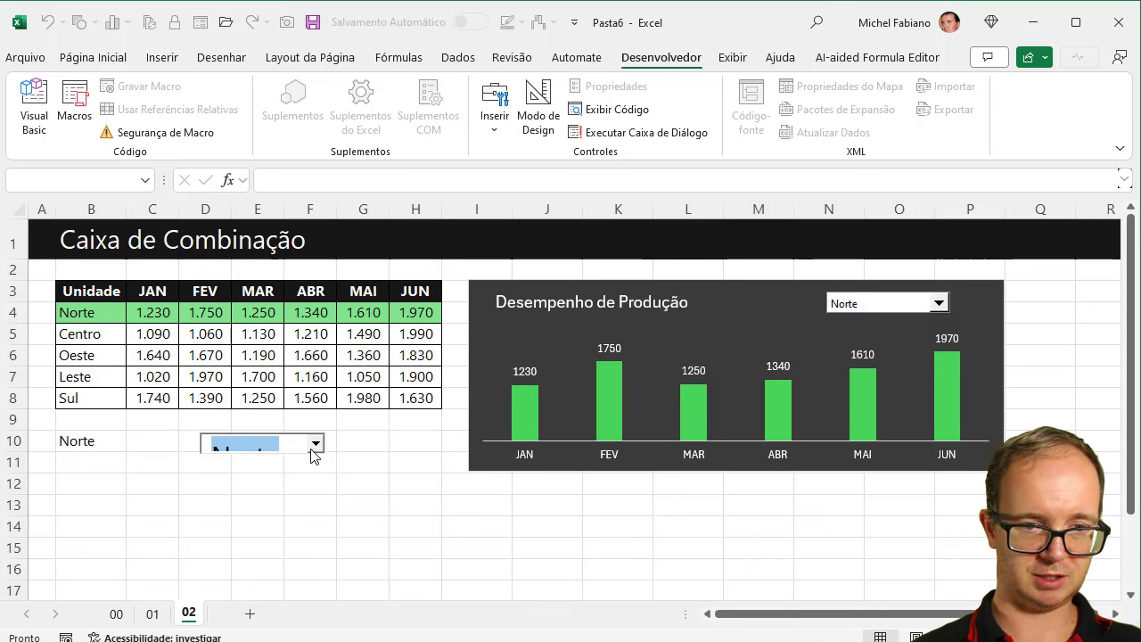
left_click(314, 446)
left_click(249, 510)
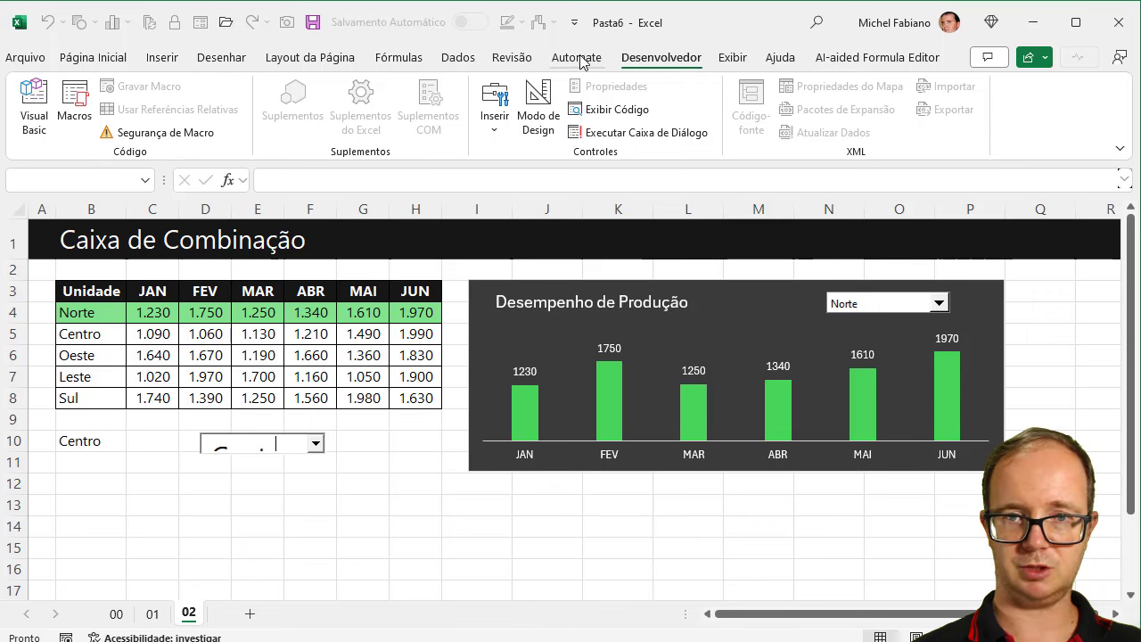
- Turn Design Mode back on from the Desenvolvedor tab
left_click(729, 63)
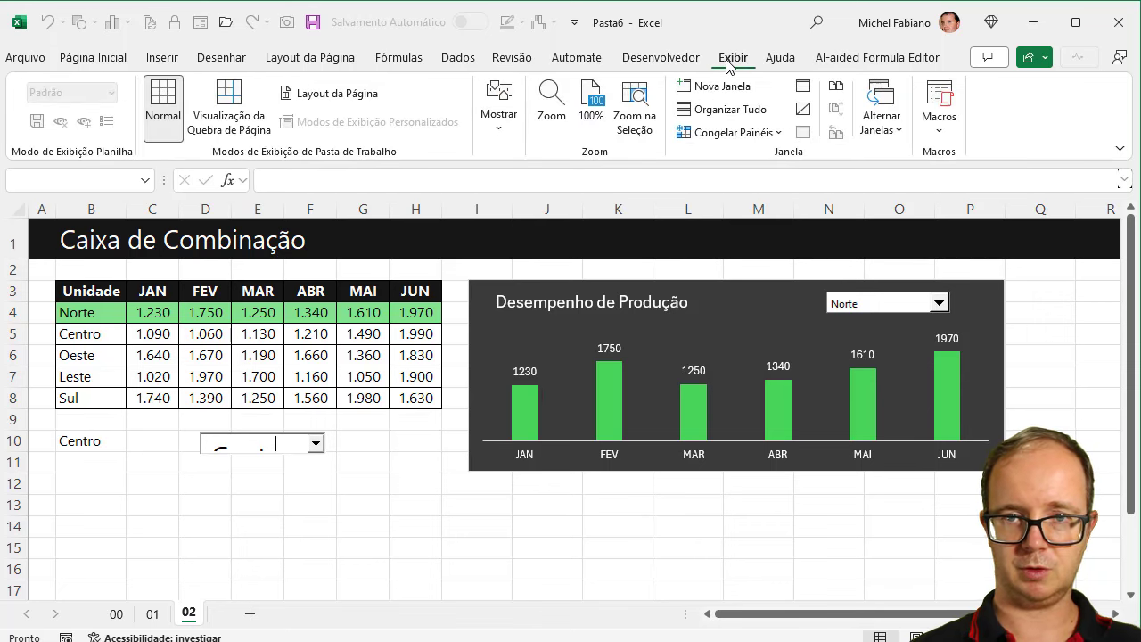
left_click(661, 57)
left_click(539, 105)
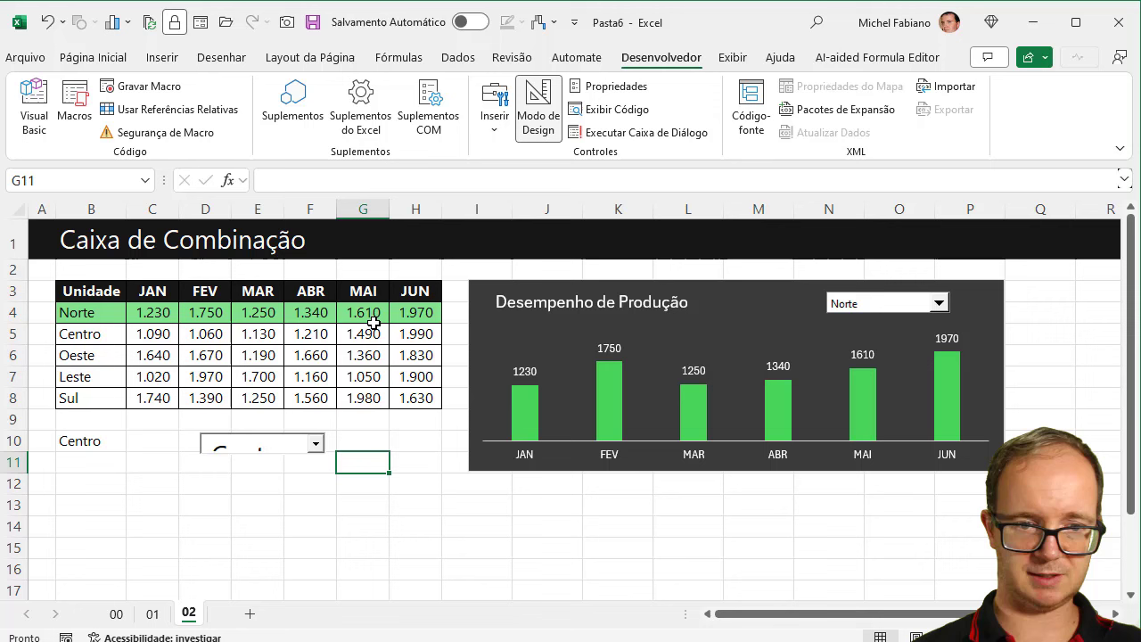
- Make ComboBox1 taller and slightly wider so its size-20 text fits
left_click(284, 456)
mouse_move(264, 455)
left_mouse_down()
mouse_move(265, 473)
mouse_move(335, 454)
left_mouse_up()
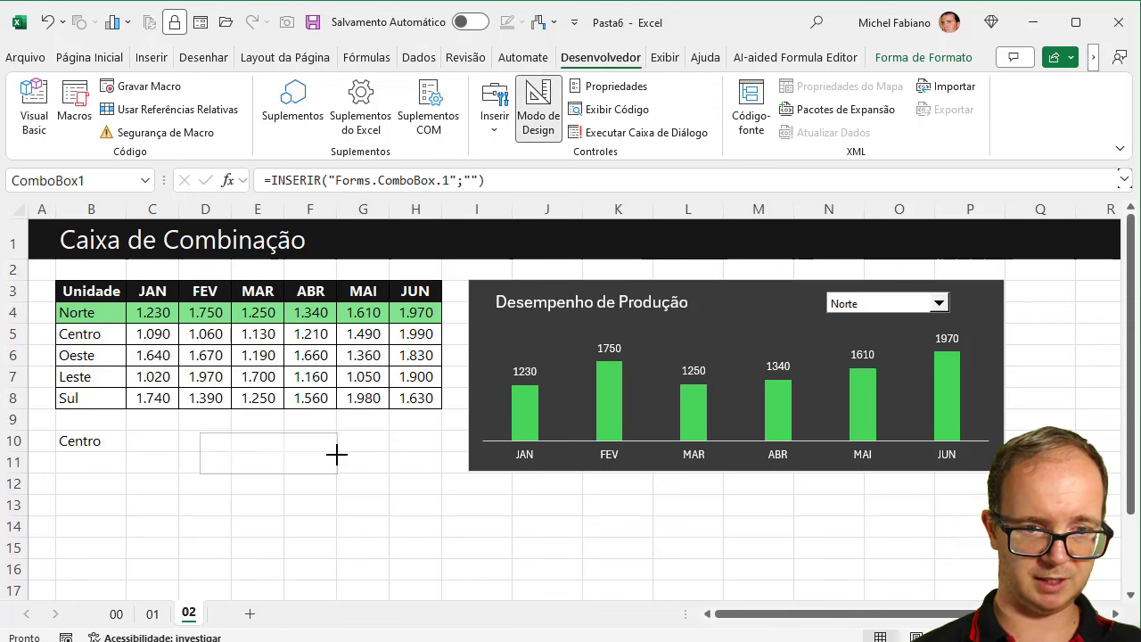
left_click(315, 509)
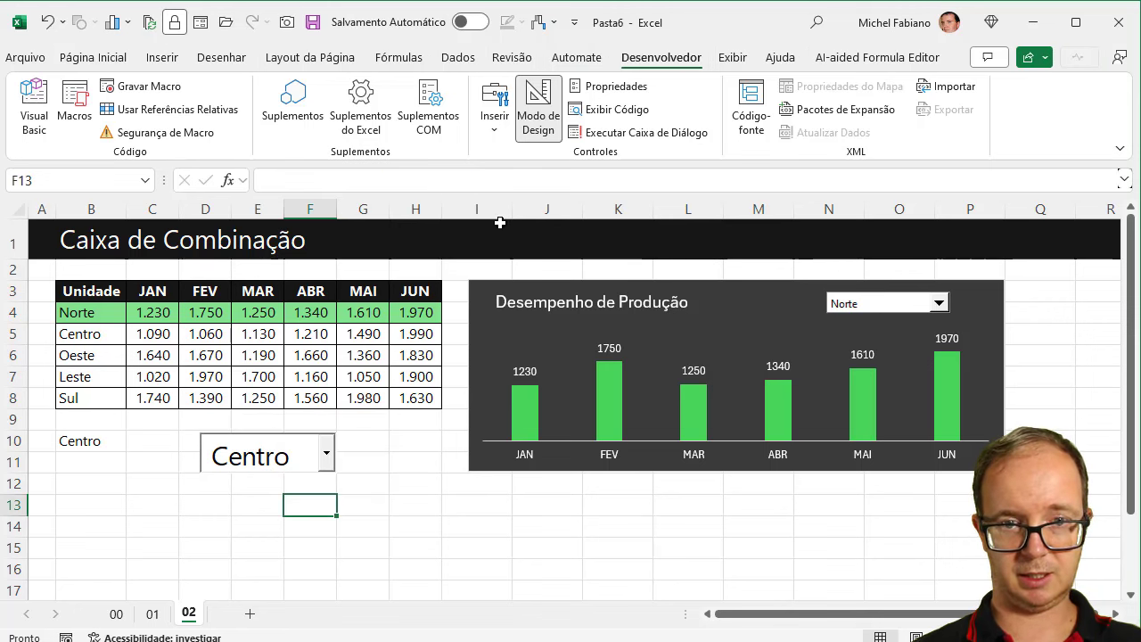
- Leave Design Mode, set the combo box back to Norte, then show the Inserir controls gallery
left_click(548, 138)
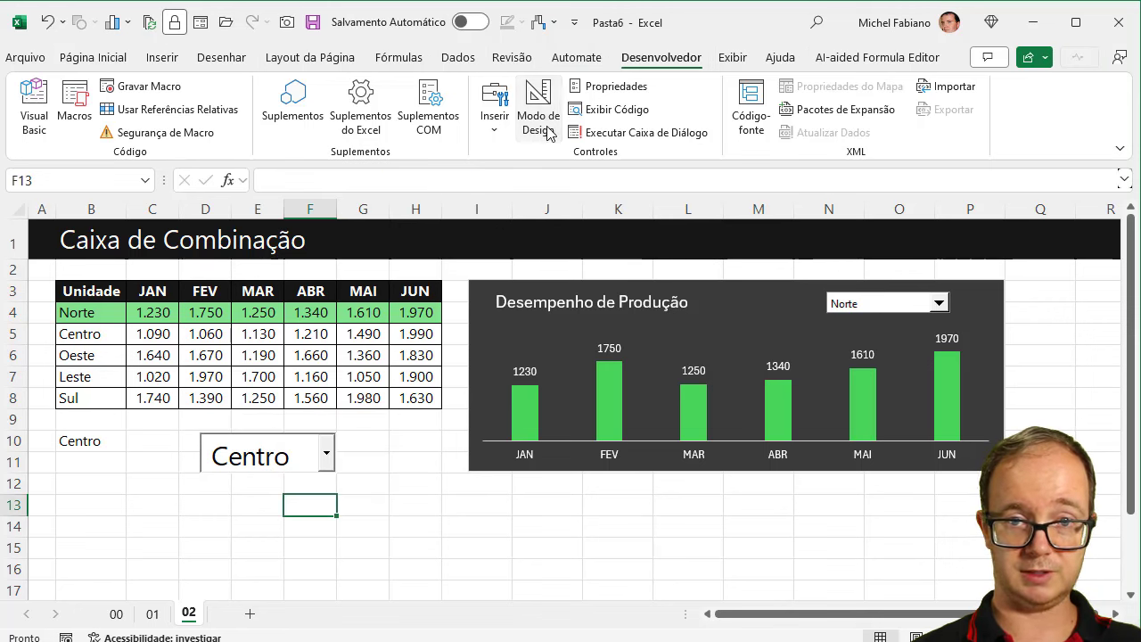
left_click(327, 459)
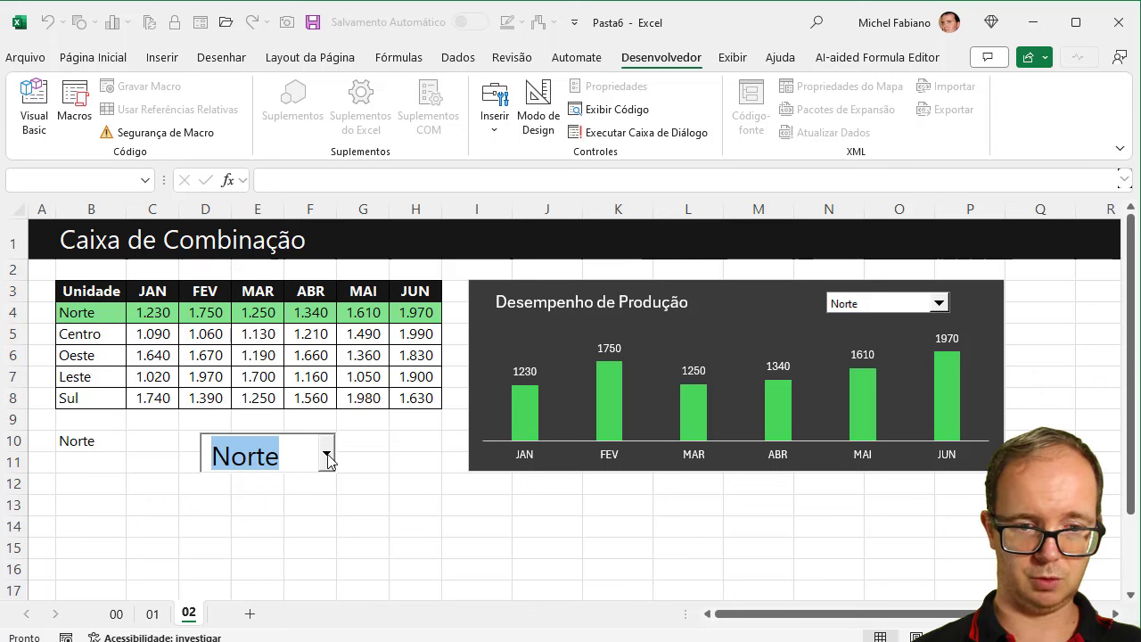
left_click(327, 455)
left_click(327, 457)
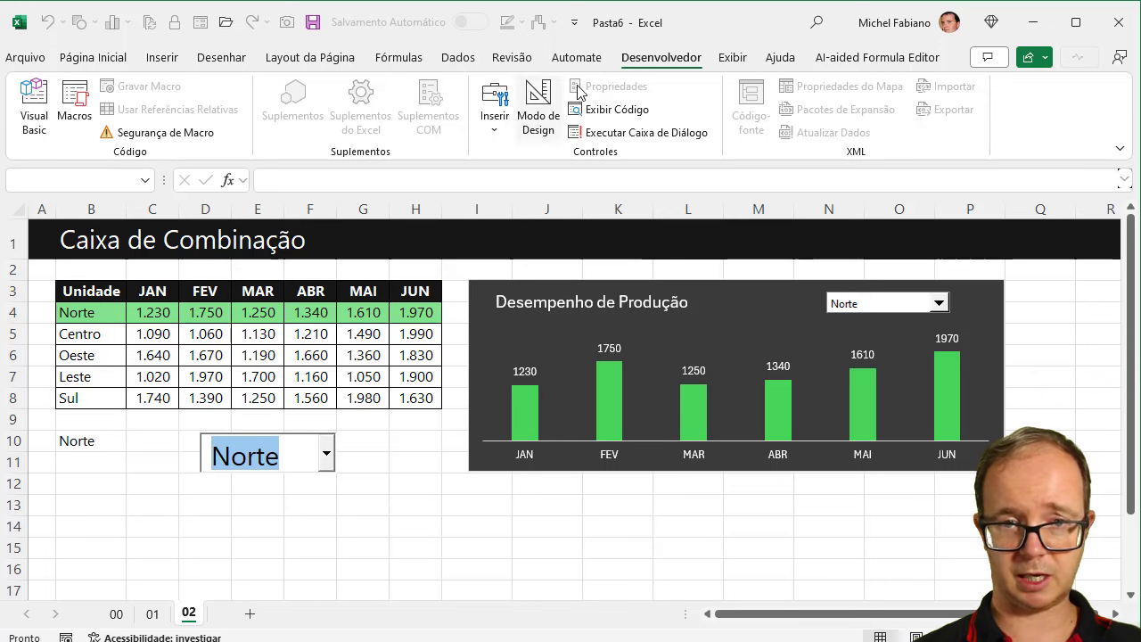
left_click(529, 132)
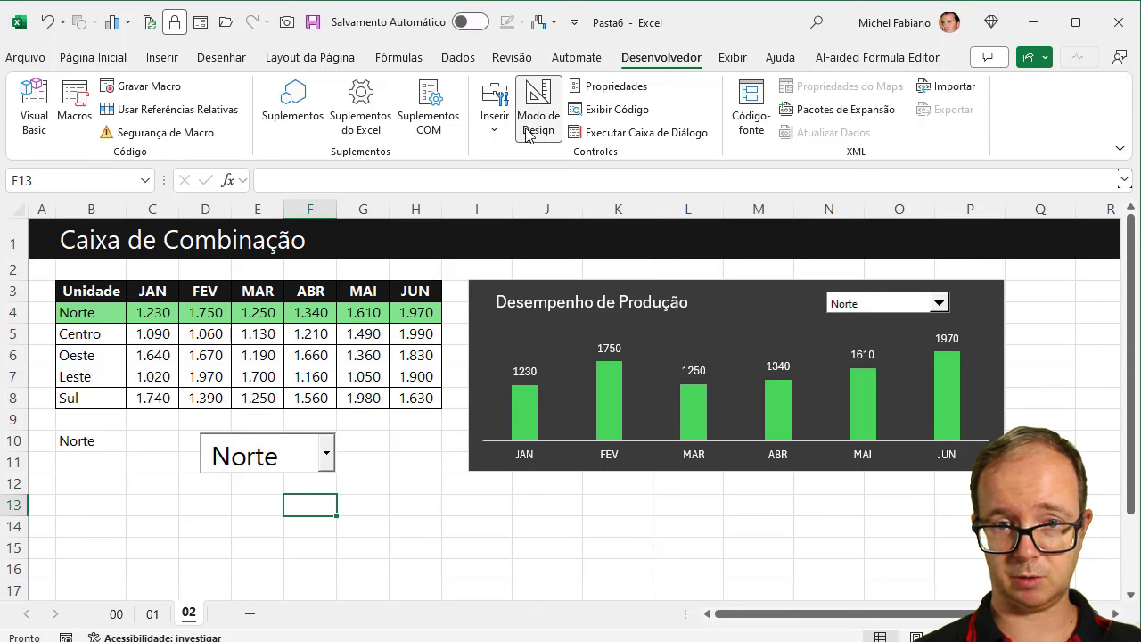
left_click(495, 132)
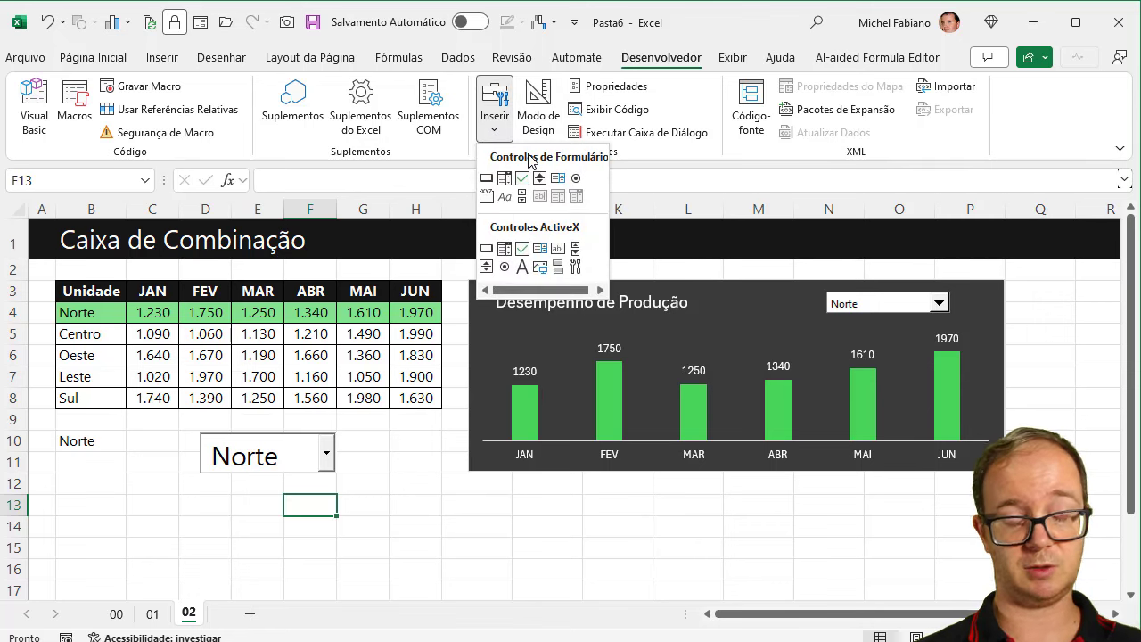